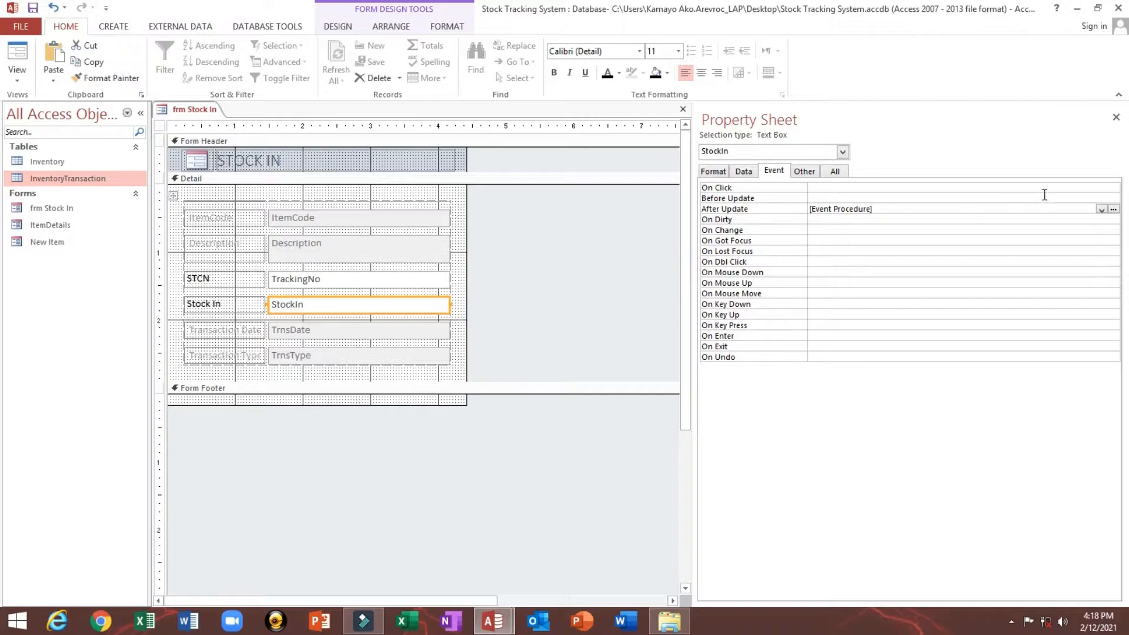
Open the StockIn After Update procedure and add a line after End With that sets Me.TrnsType to "Stock In"
{"action": "left_click", "coordinate": [1113, 210]}
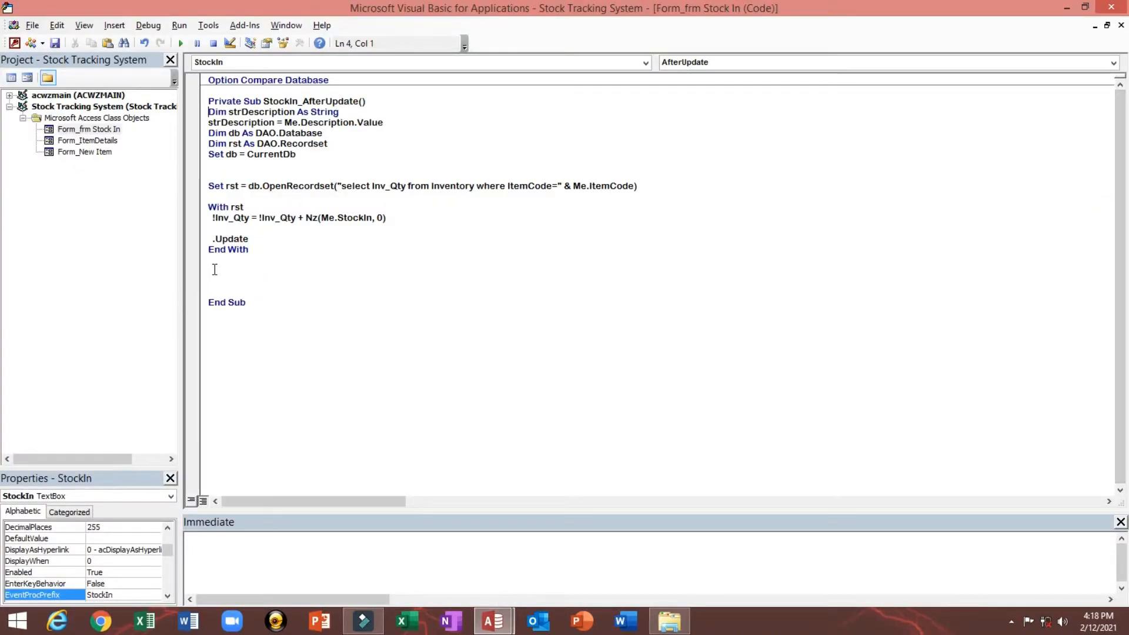
{"action": "left_click", "coordinate": [297, 273]}
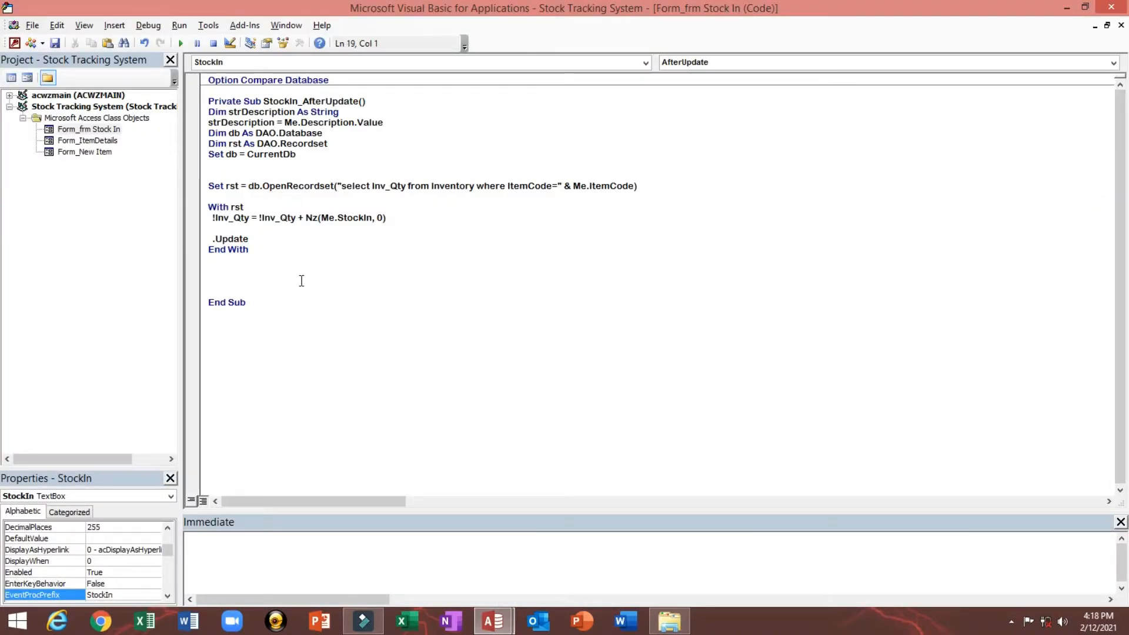
{"action": "type", "text": "me."}
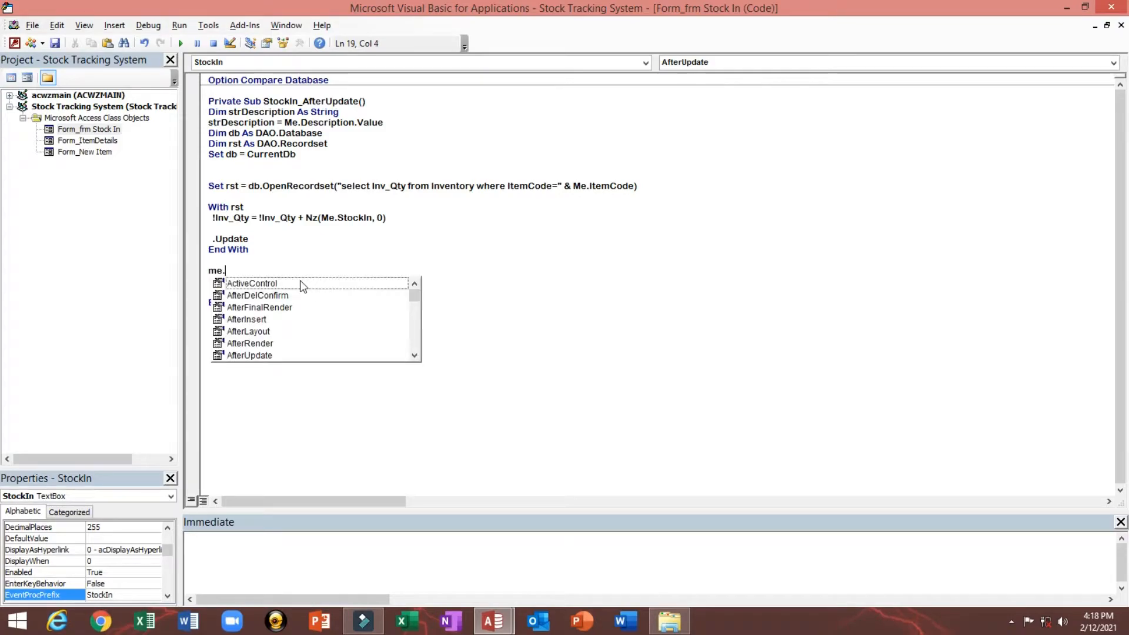
{"action": "type", "text": "tra"}
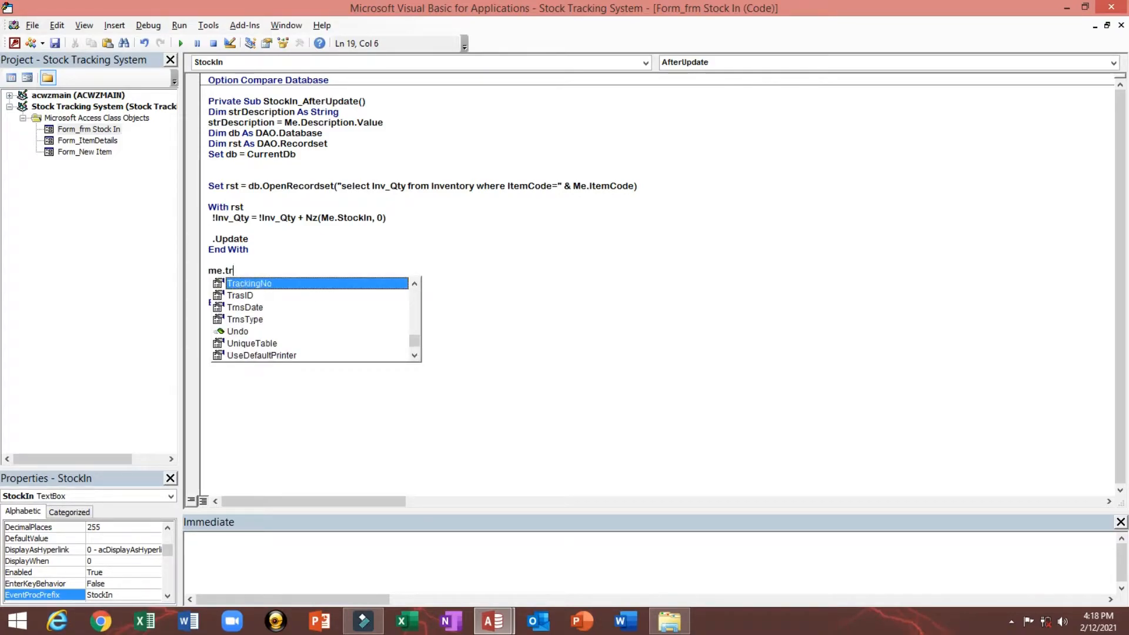
{"action": "key", "text": "Down"}
{"action": "key", "text": "Down"}
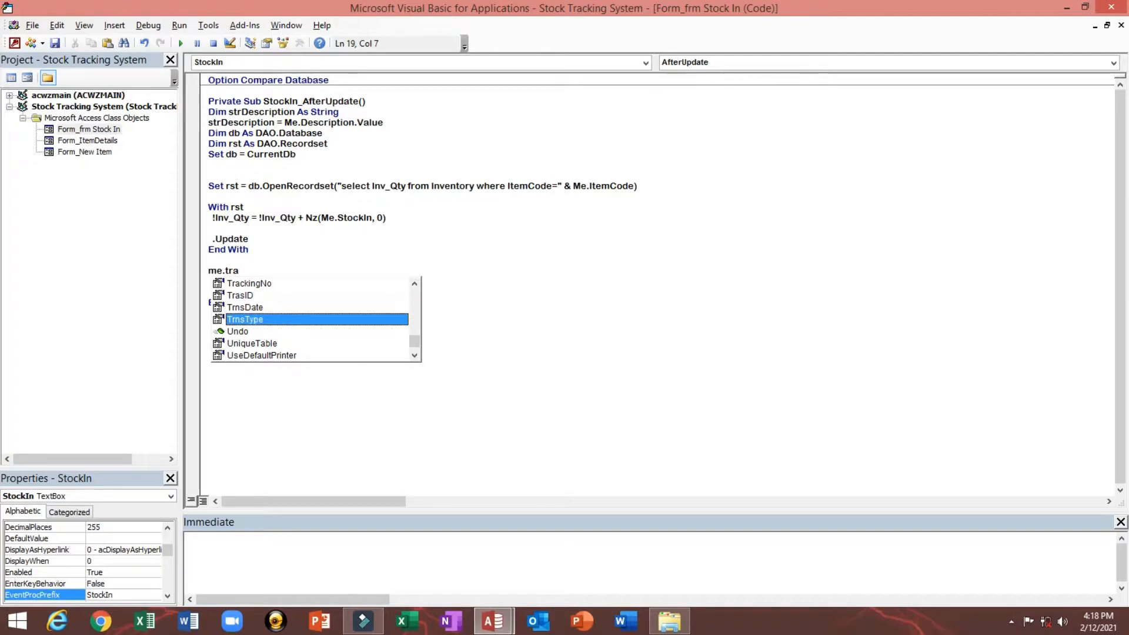
{"action": "key", "text": "Tab"}
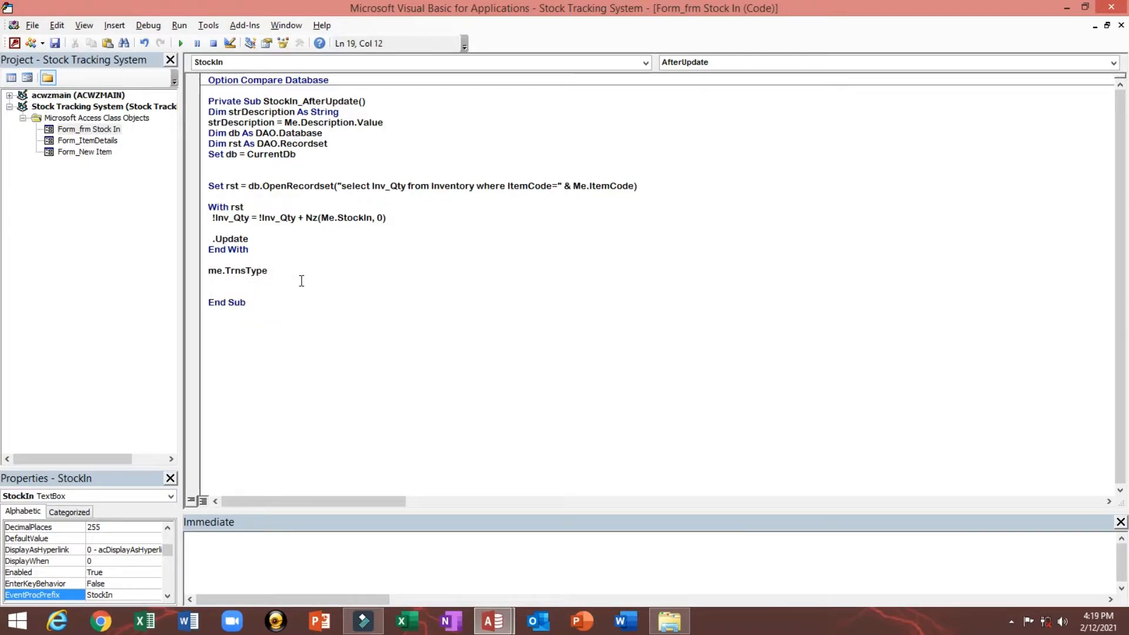
{"action": "type", "text": "=\"Stock"}
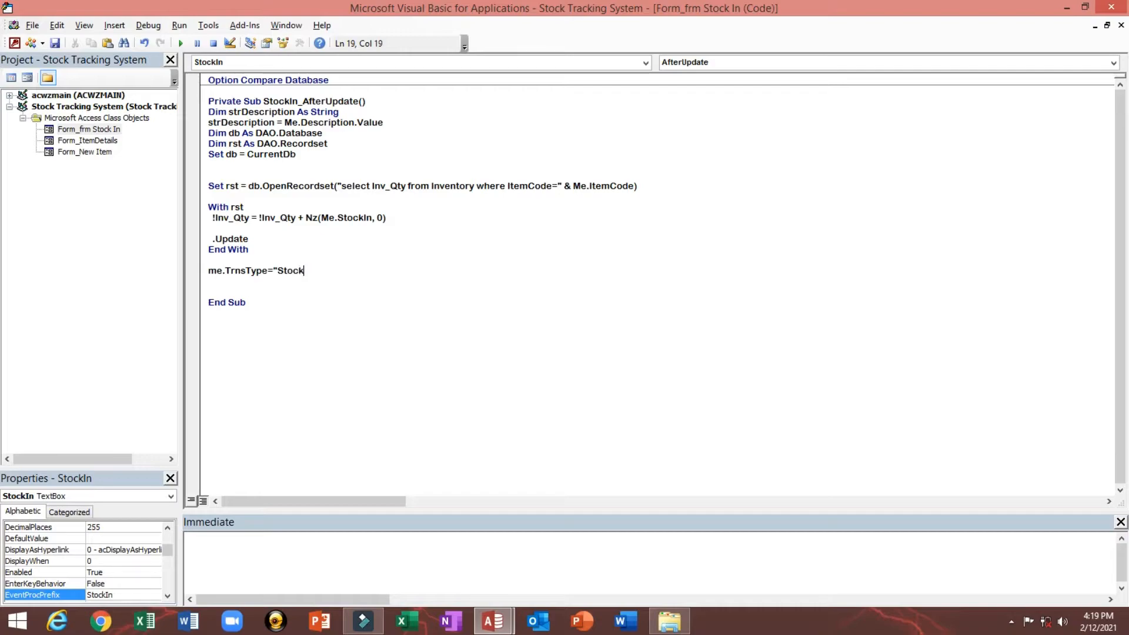
{"action": "type", "text": " In"}
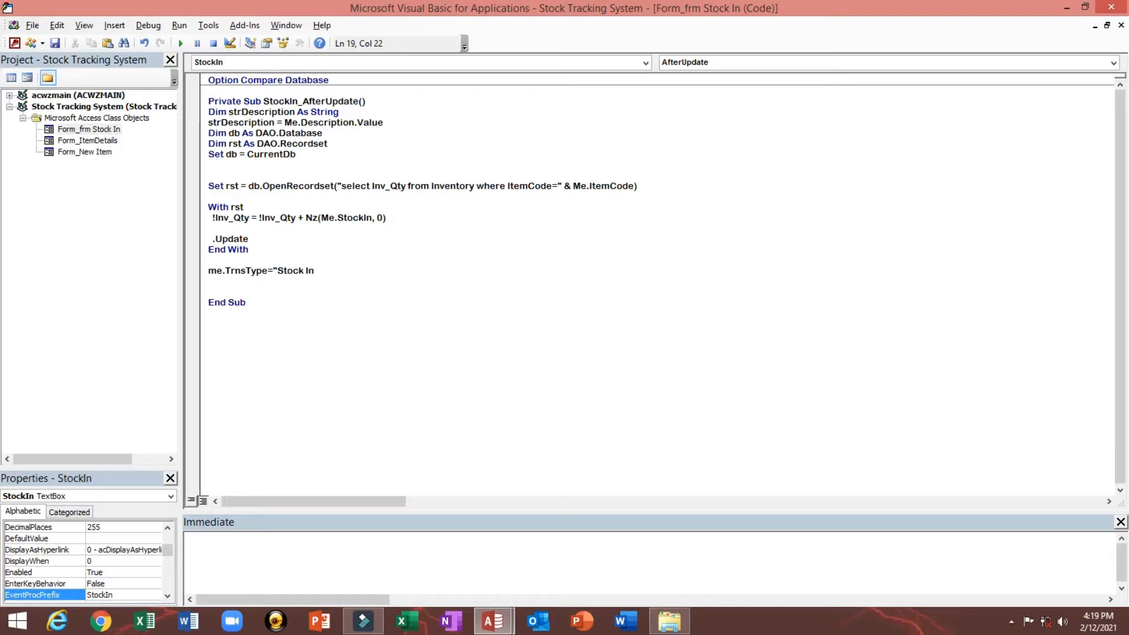
{"action": "type", "text": "\""}
Add a line below the TrnsType assignment that sets Me.TrnsDate to Now()
{"action": "key", "text": "Return"}
{"action": "type", "text": "Me"}
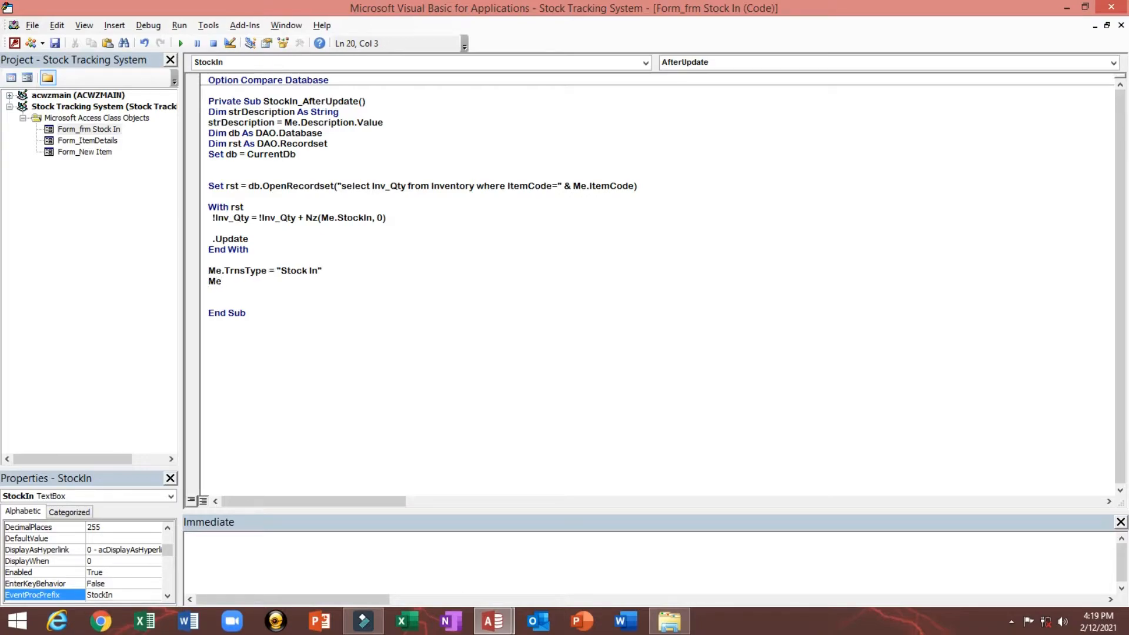
{"action": "type", "text": ".t"}
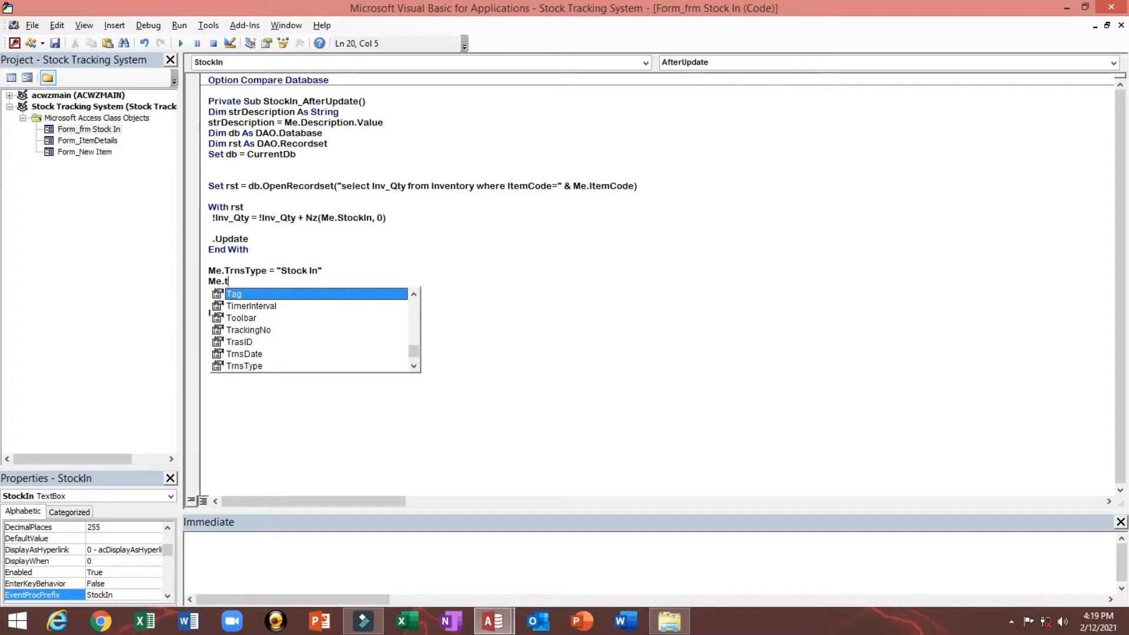
{"action": "type", "text": "ra"}
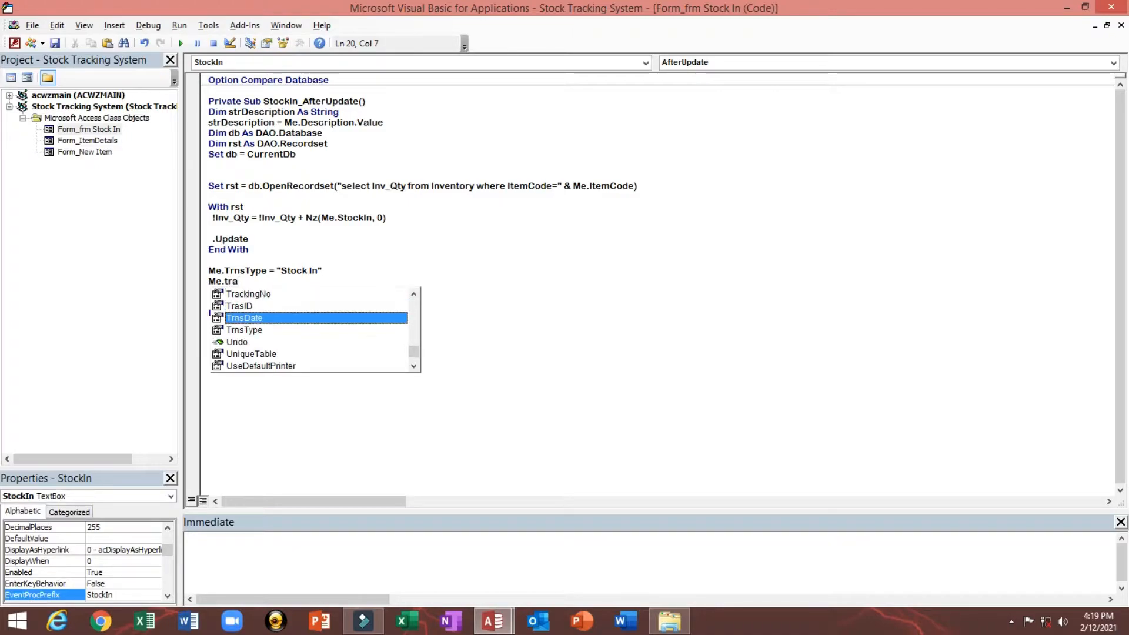
{"action": "key", "text": "Tab"}
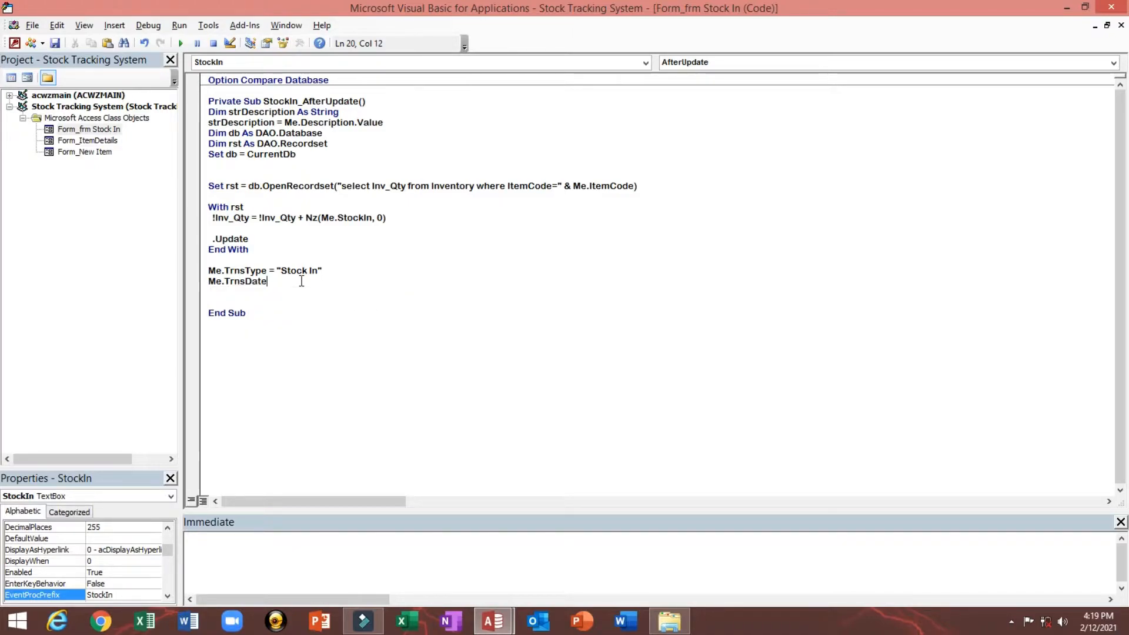
{"action": "type", "text": "=NOw()"}
{"action": "key", "text": "Up"}
{"action": "key", "text": "Down"}
{"action": "left_click_drag", "start_coordinate": [283, 271], "coordinate": [322, 271]}
{"action": "double_click", "coordinate": [225, 285]}
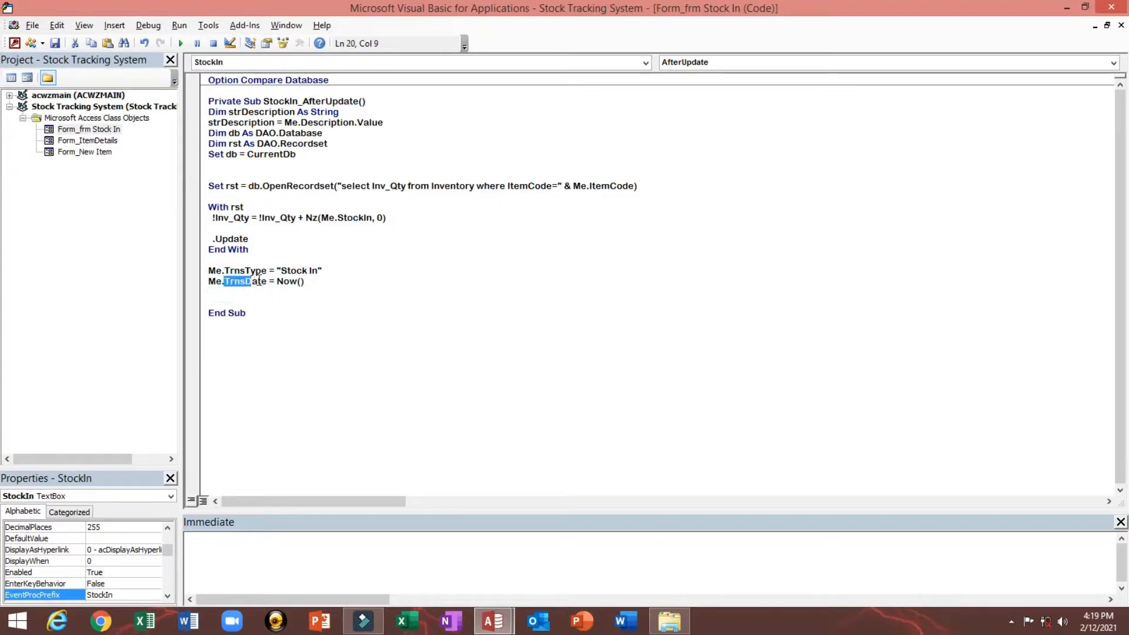
{"action": "left_click_drag", "start_coordinate": [276, 282], "coordinate": [305, 283]}
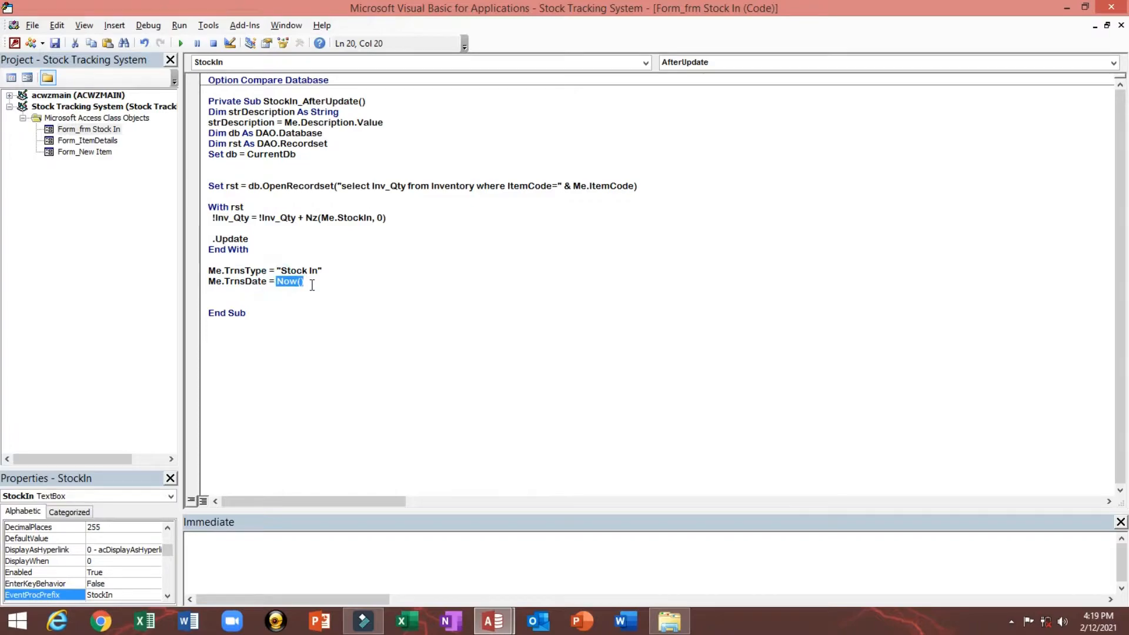
{"action": "left_click", "coordinate": [310, 283]}
Check the expression of the calculated CurrentInv field in the InventoryTransaction table's design, and close the table
{"action": "key", "text": "alt+F11"}
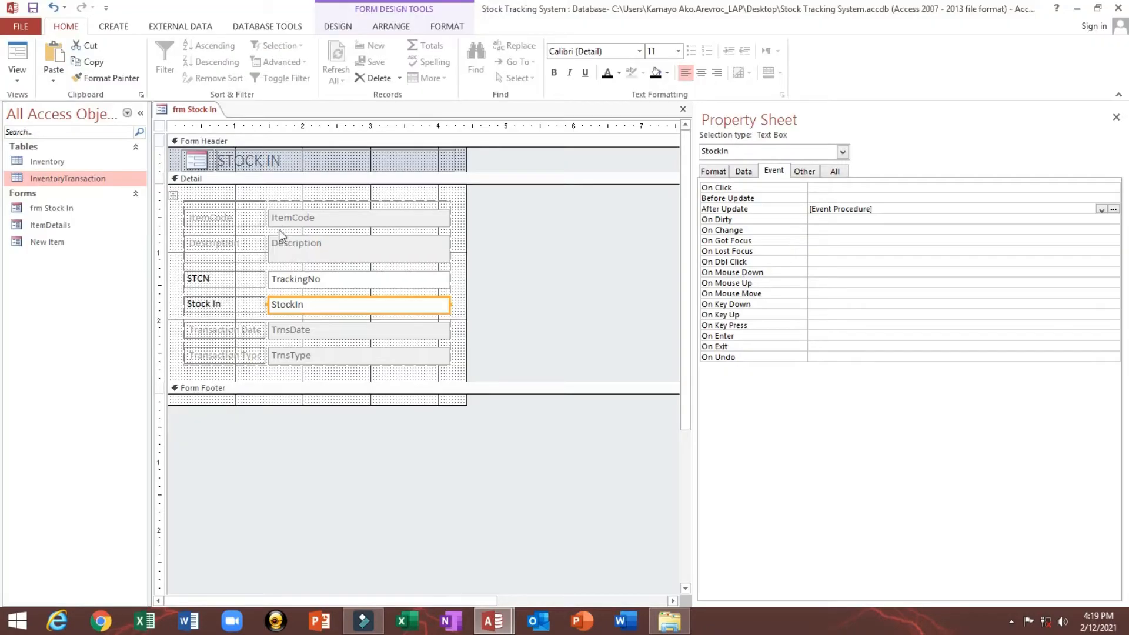
{"action": "right_click", "coordinate": [82, 176]}
{"action": "left_click", "coordinate": [108, 201]}
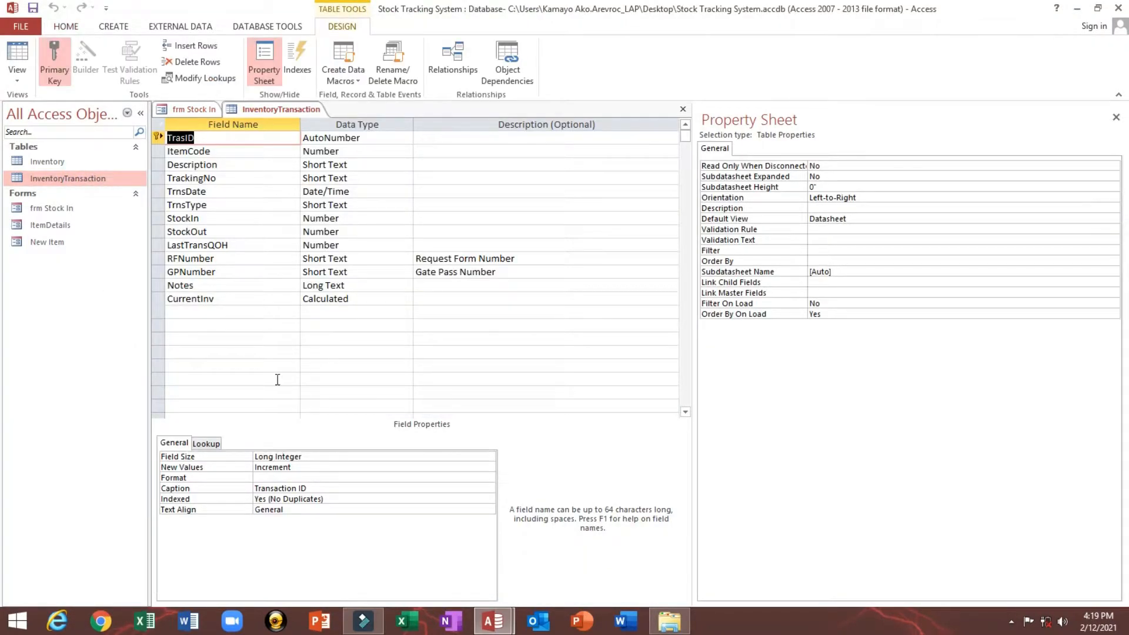
{"action": "left_click", "coordinate": [232, 300]}
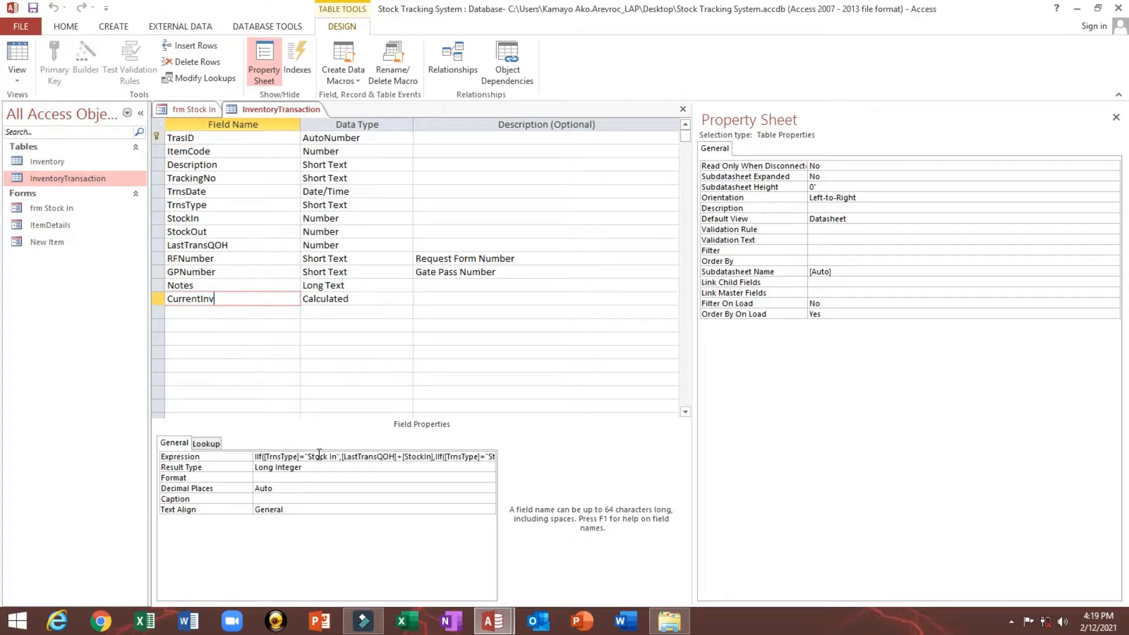
{"action": "left_click", "coordinate": [683, 109]}
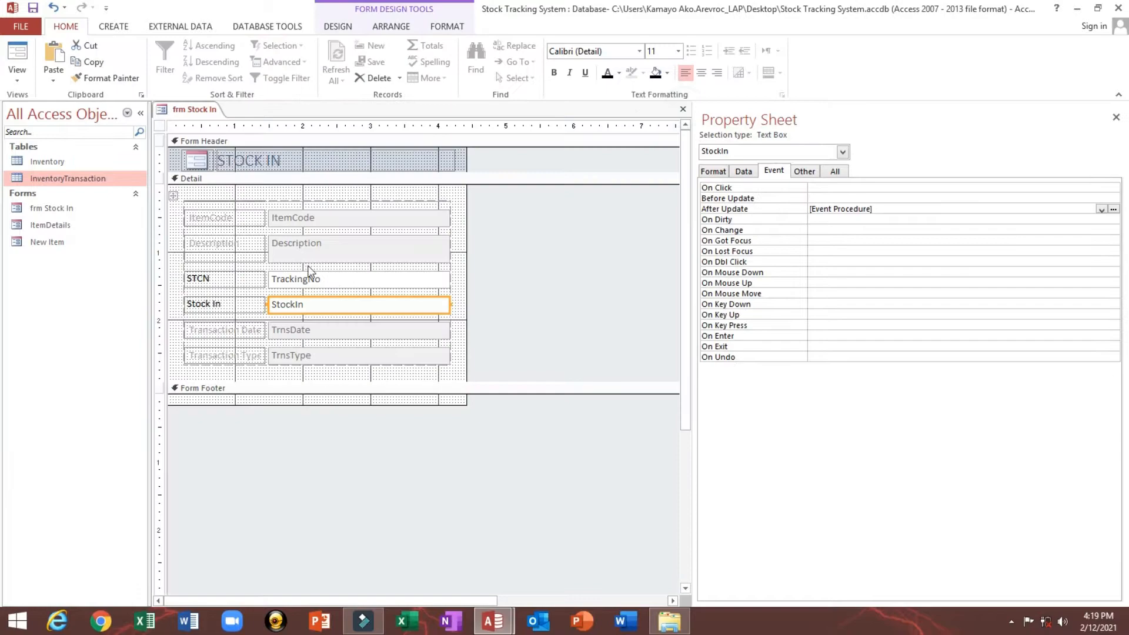
Reopen the StockIn After Update procedure and insert an extra blank line before End Sub
{"action": "left_click", "coordinate": [1113, 209]}
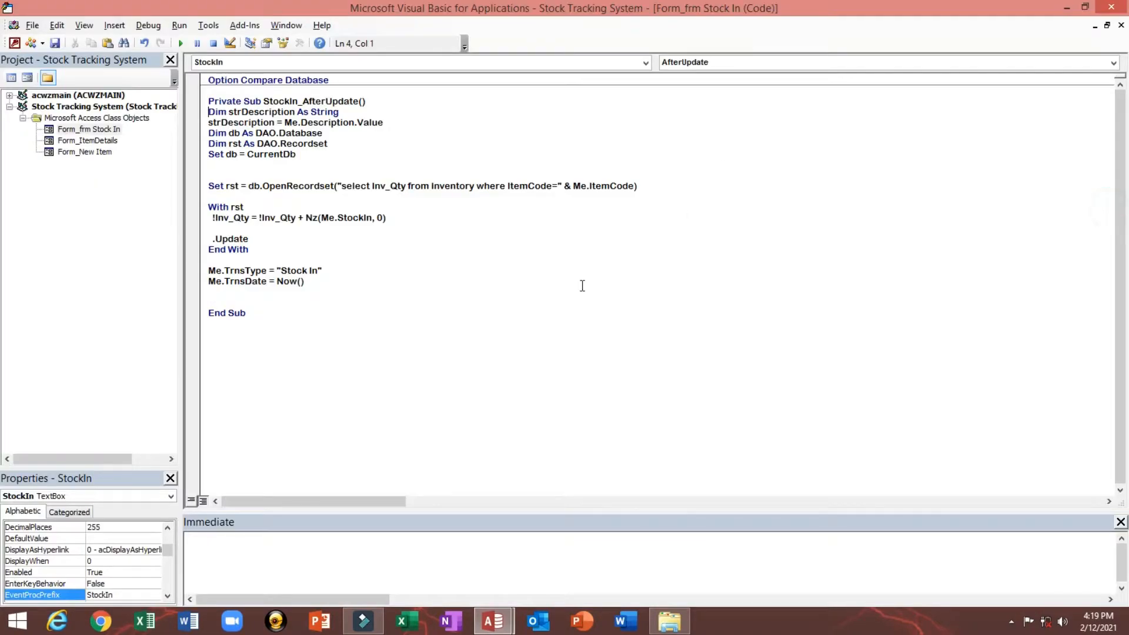
{"action": "left_click", "coordinate": [277, 301]}
{"action": "key", "text": "Return"}
{"action": "key", "text": "Up"}
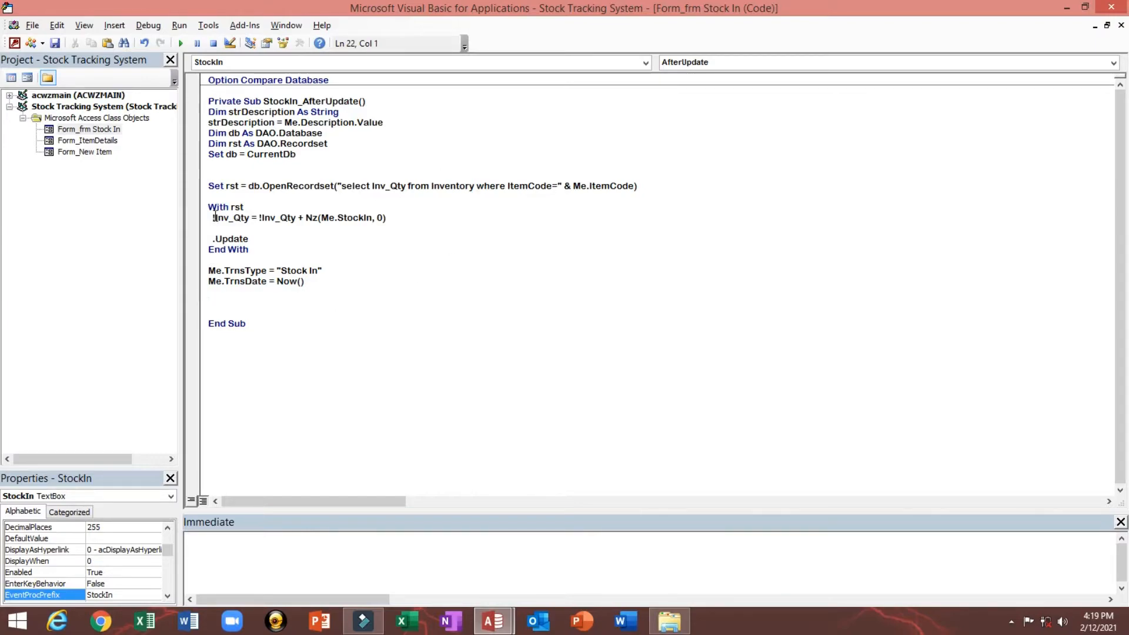
{"action": "left_click_drag", "start_coordinate": [209, 169], "coordinate": [333, 284]}
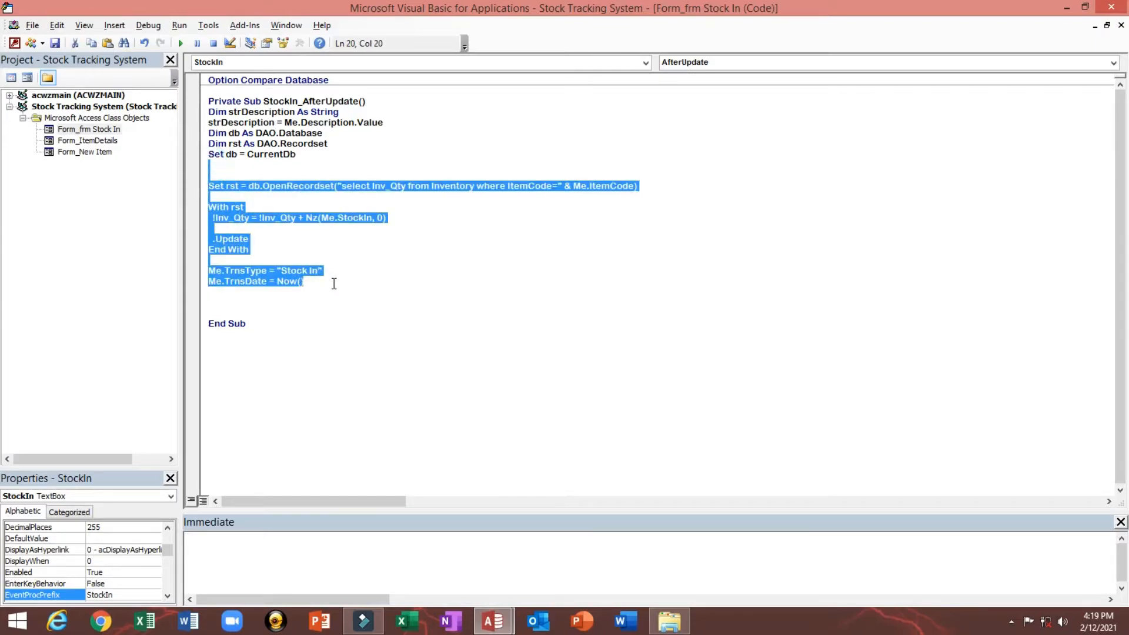
{"action": "left_click", "coordinate": [245, 301]}
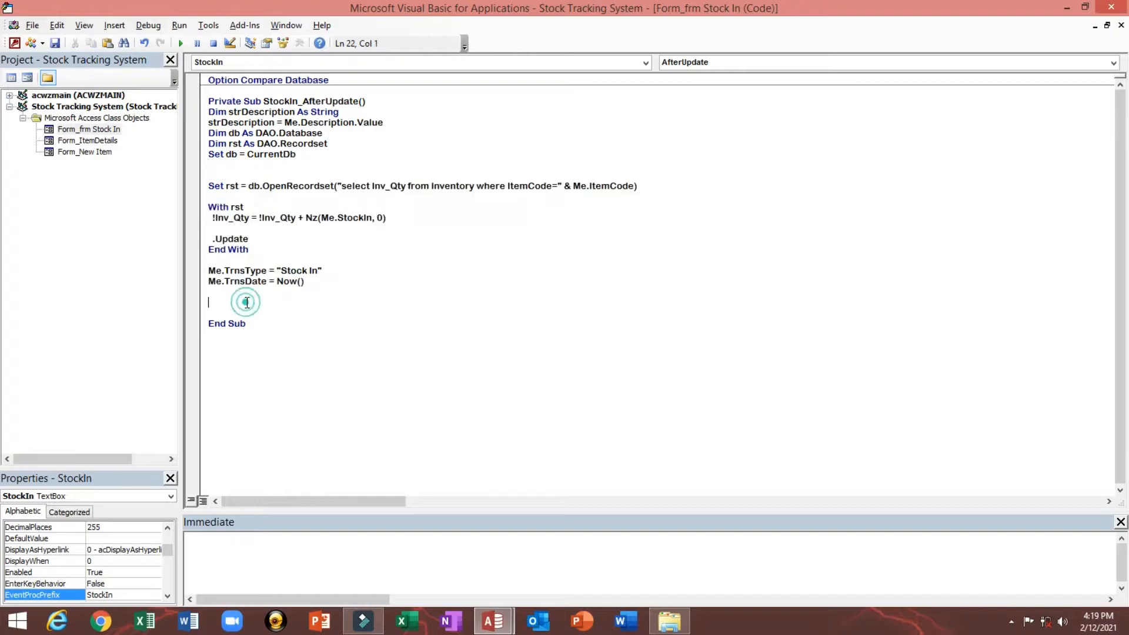
{"action": "left_click", "coordinate": [218, 292]}
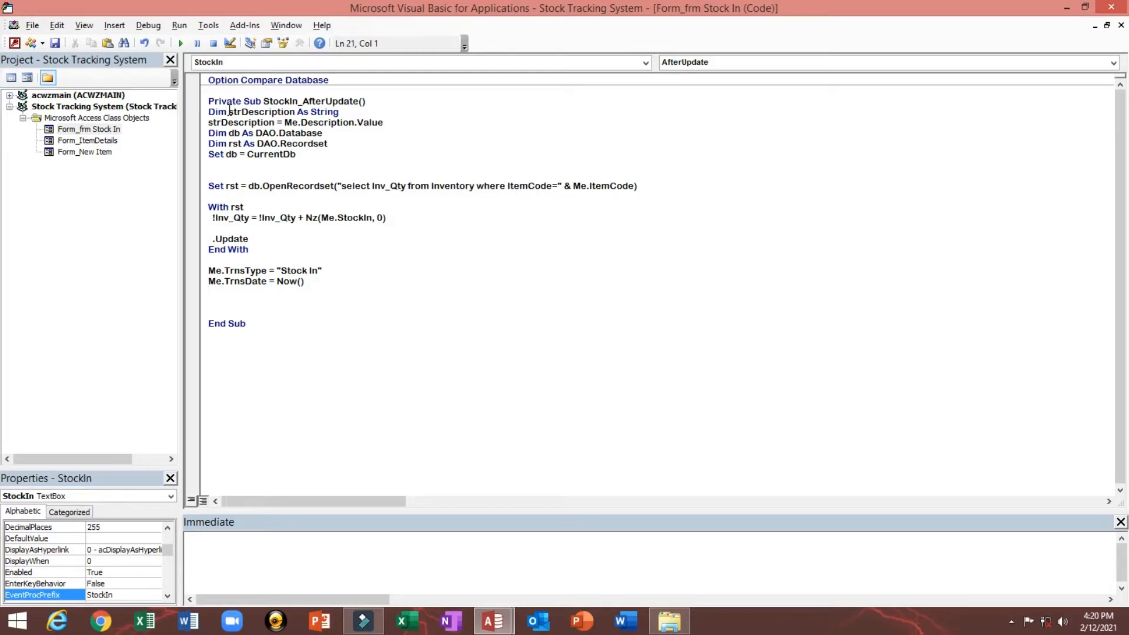
{"action": "left_click_drag", "start_coordinate": [230, 111], "coordinate": [298, 117]}
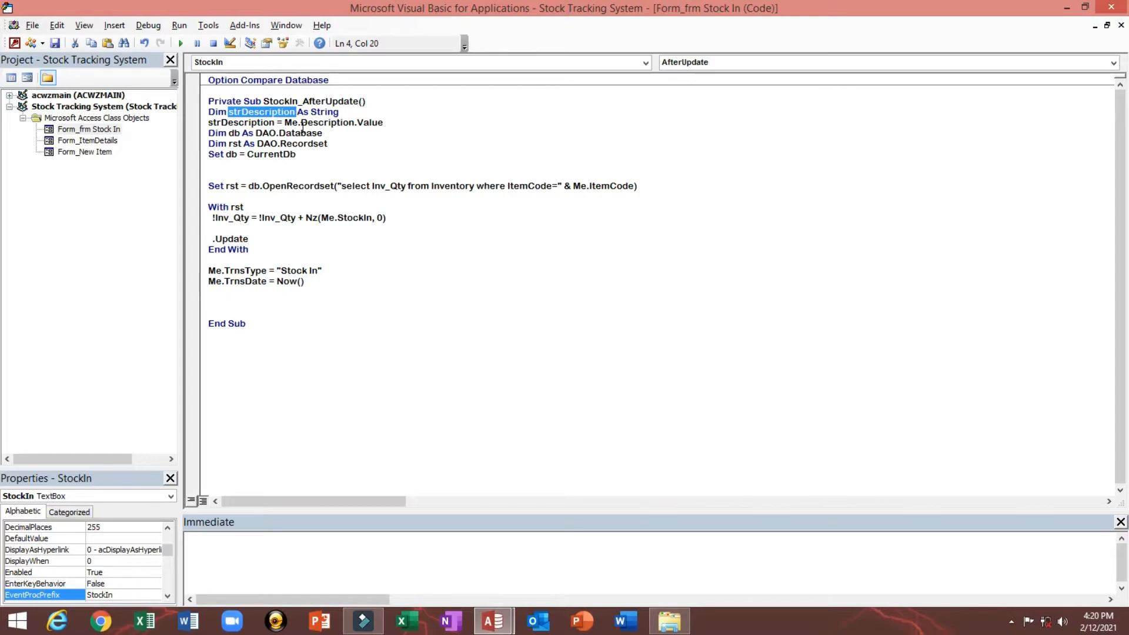
{"action": "left_click", "coordinate": [301, 123]}
{"action": "double_click", "coordinate": [301, 124]}
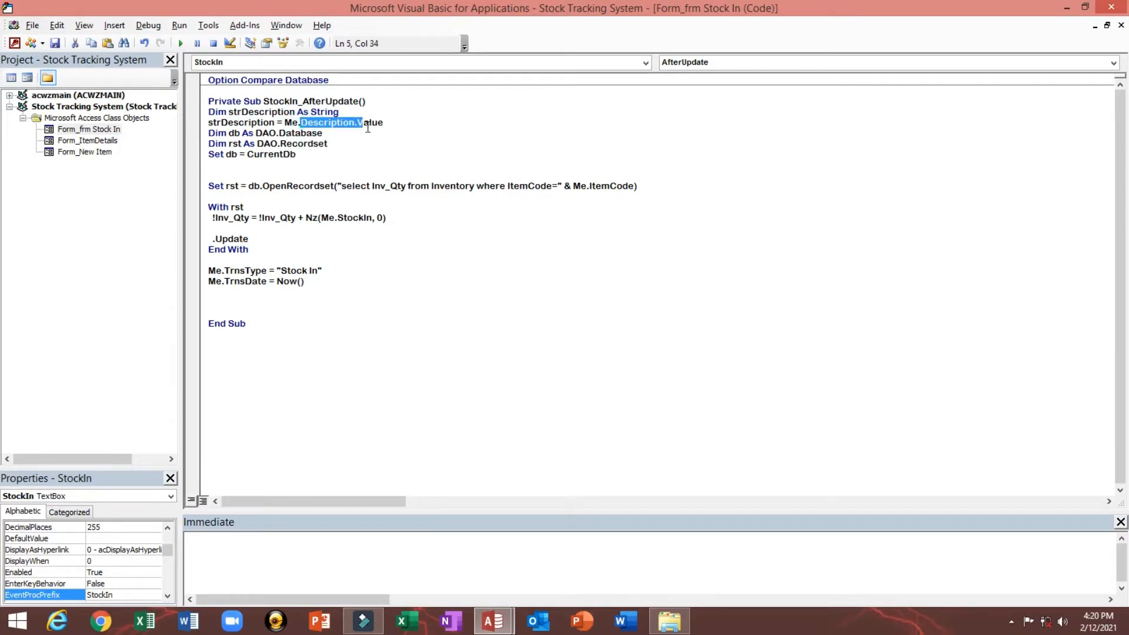
{"action": "left_click", "coordinate": [14, 43]}
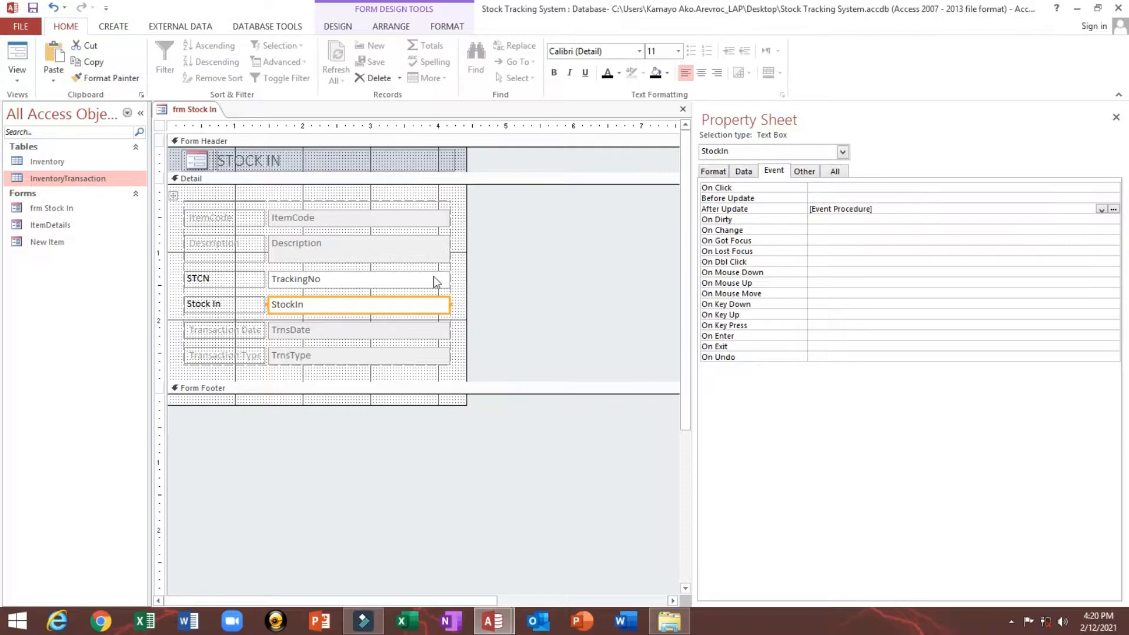
In the StockIn After Update procedure, start a MsgBox statement below the TrnsDate line, joining rst.RecordCount with the text "Item"
{"action": "left_click", "coordinate": [1113, 209]}
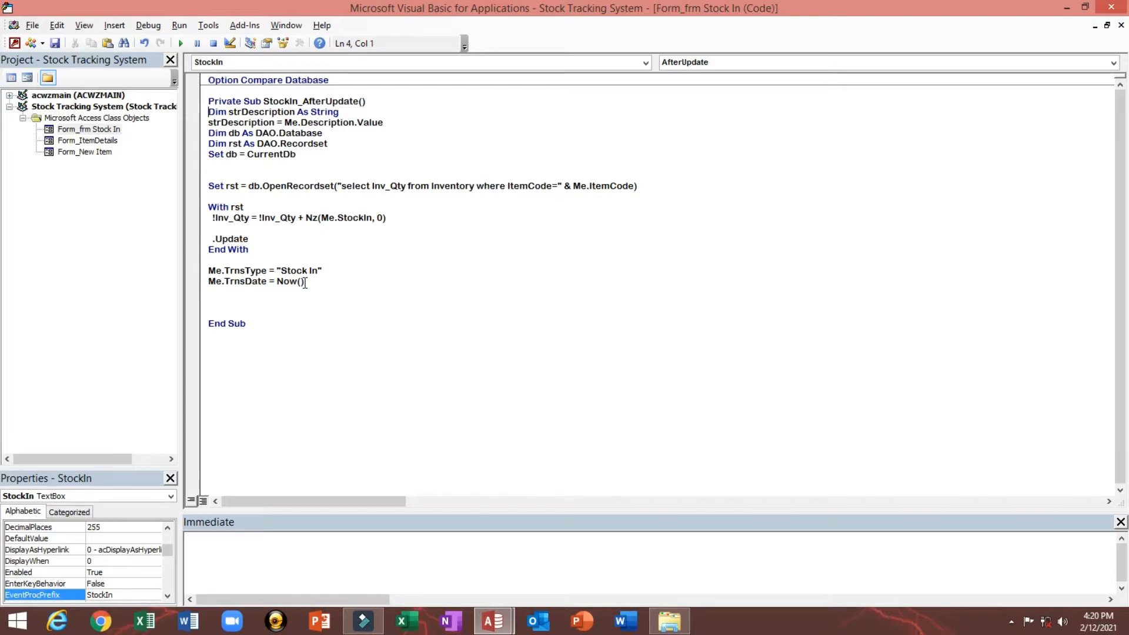
{"action": "left_click", "coordinate": [254, 292]}
{"action": "type", "text": "MsgBox "}
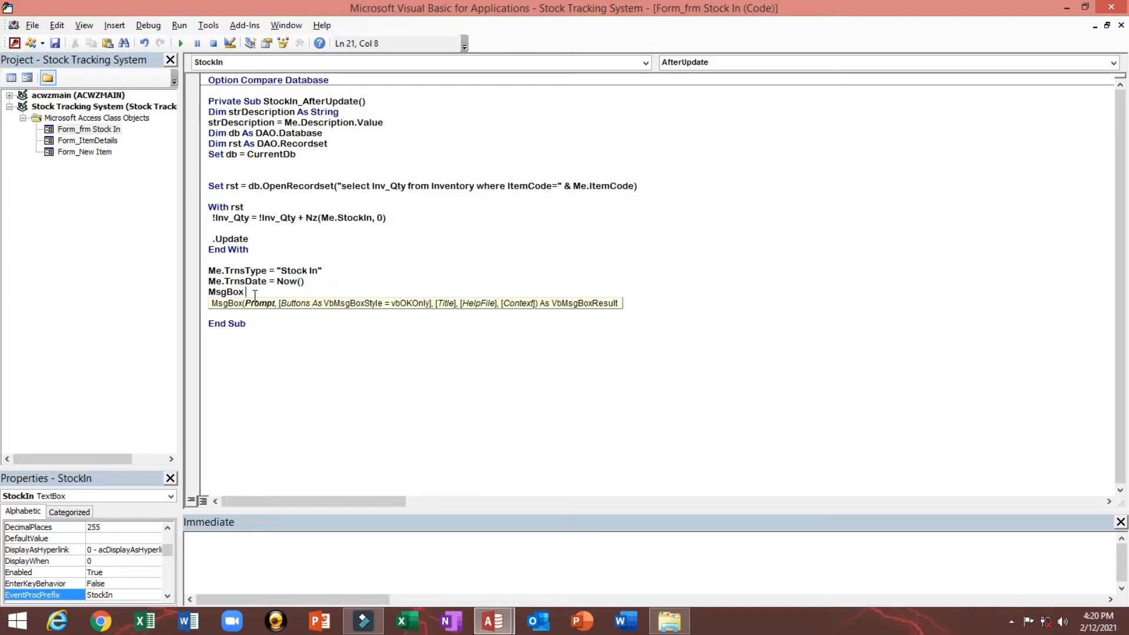
{"action": "type", "text": "rst.r"}
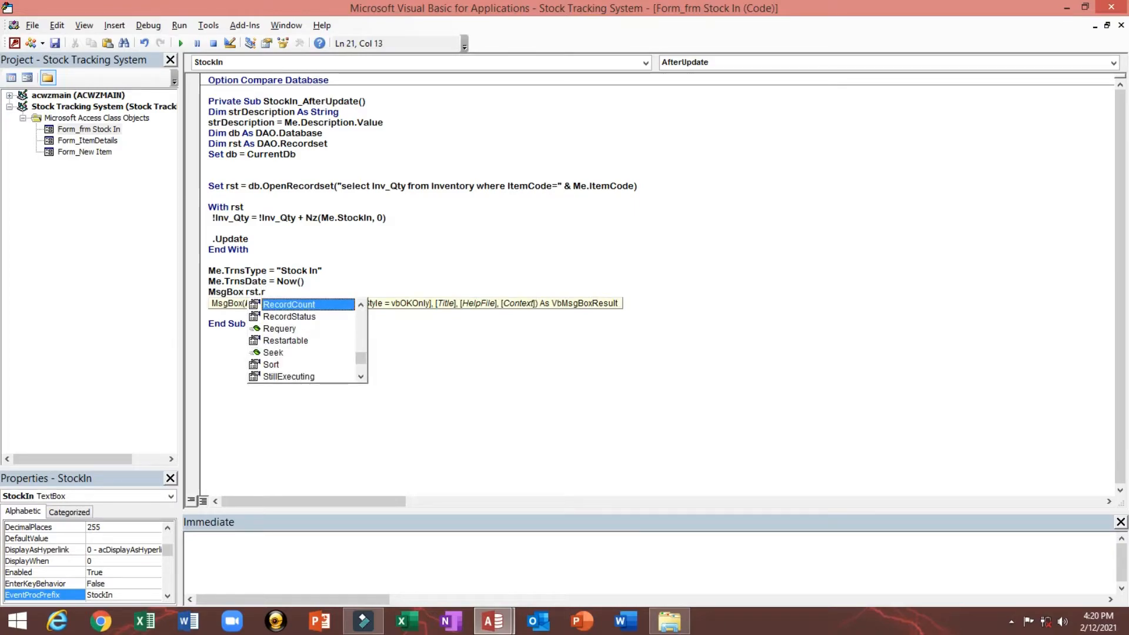
{"action": "type", "text": "ecordCount"}
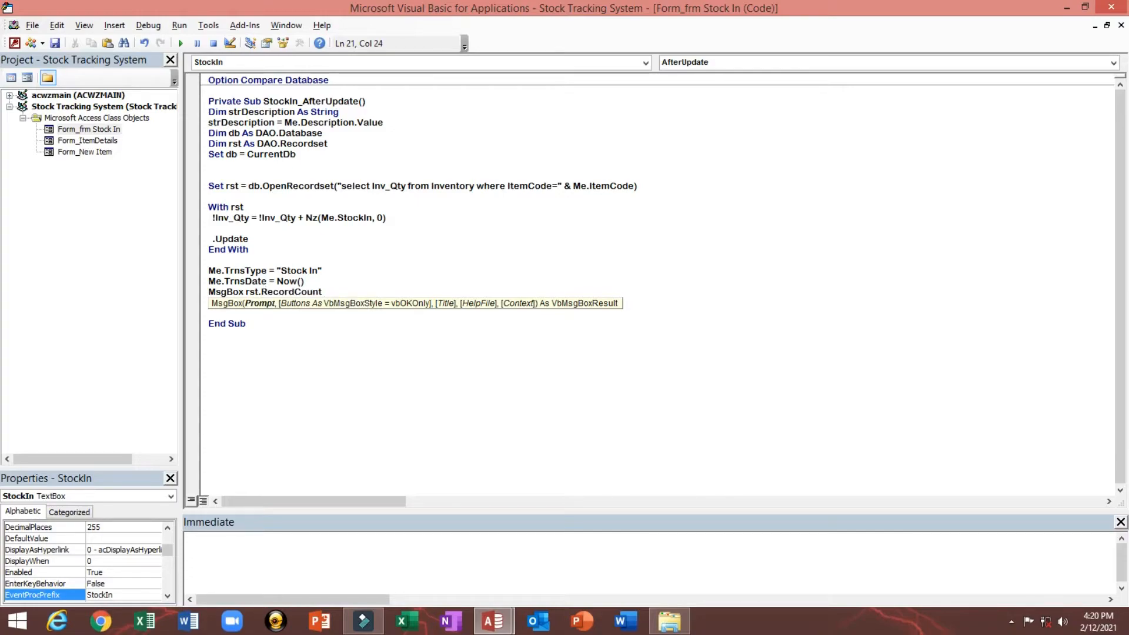
{"action": "type", "text": " & \"Item"}
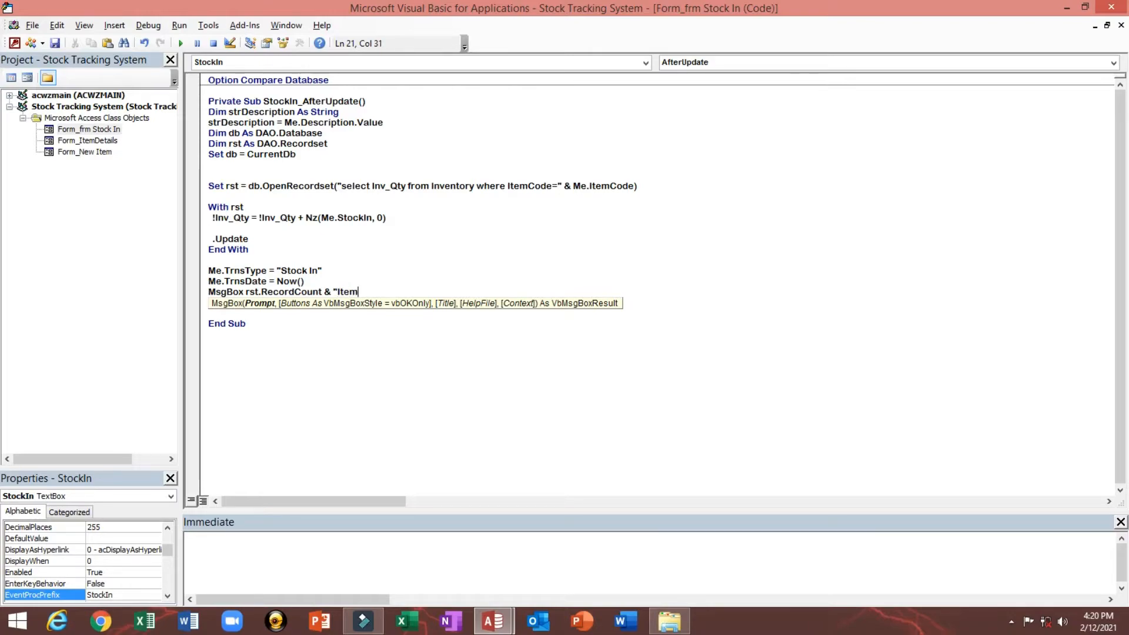
Extend the MsgBox prompt with & " " & strDescription & " " & "added to current inventory
{"action": "type", "text": " \" & \" \" & strDesc"}
{"action": "key", "text": "BackSpace"}
{"action": "key", "text": "BackSpace"}
{"action": "key", "text": "BackSpace"}
{"action": "key", "text": "BackSpace"}
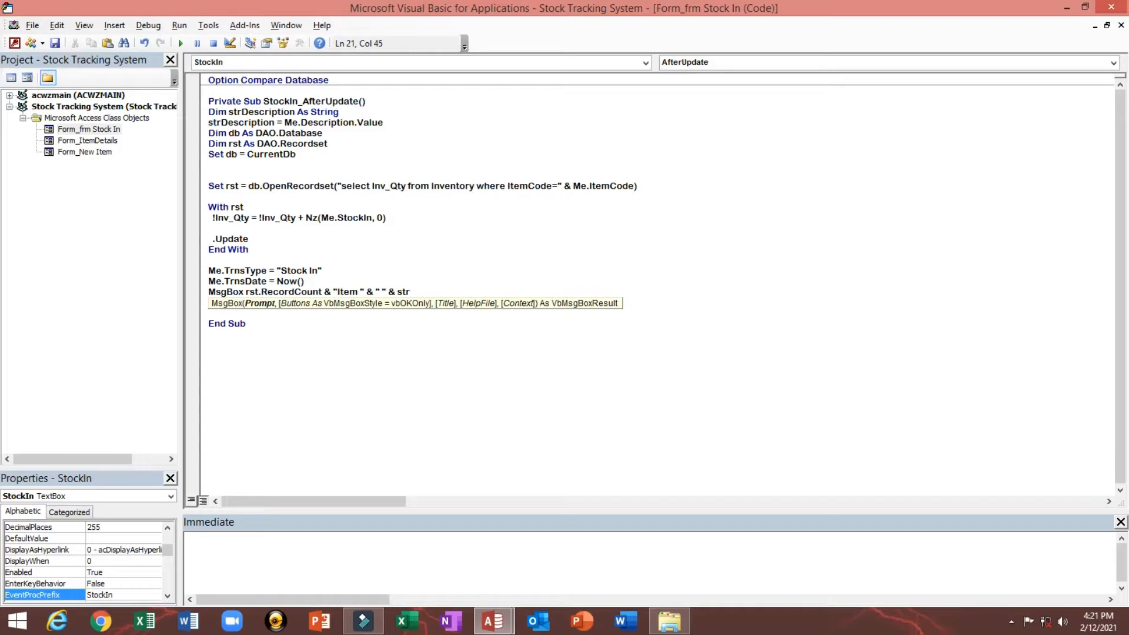
{"action": "type", "text": "Description &"}
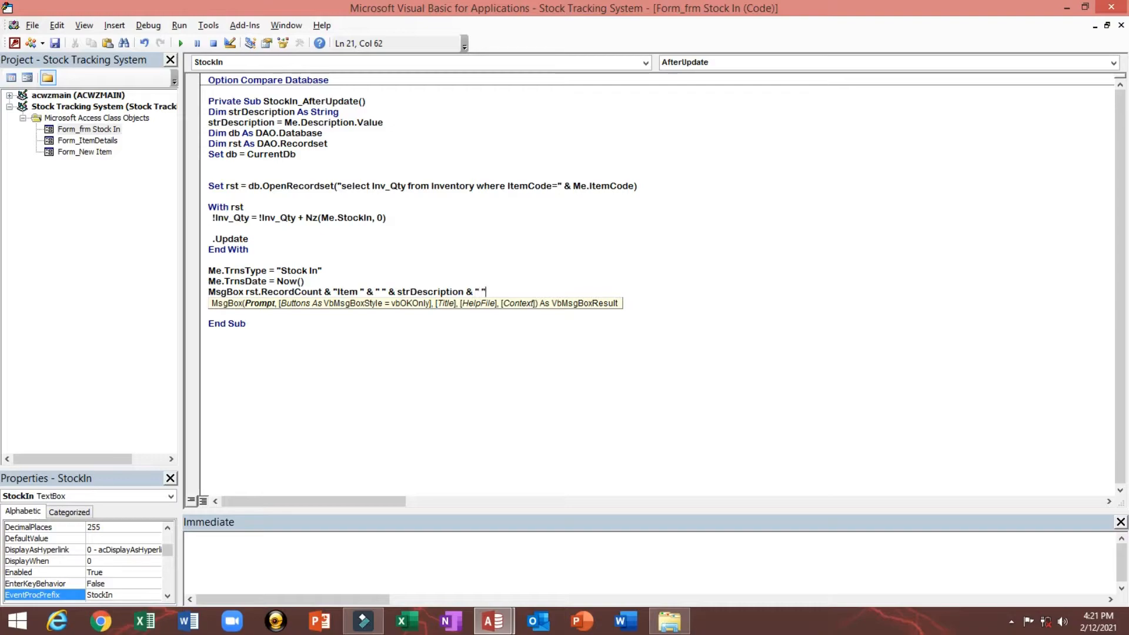
{"action": "type", "text": "\" \" &"}
{"action": "type", "text": "\"added to c"}
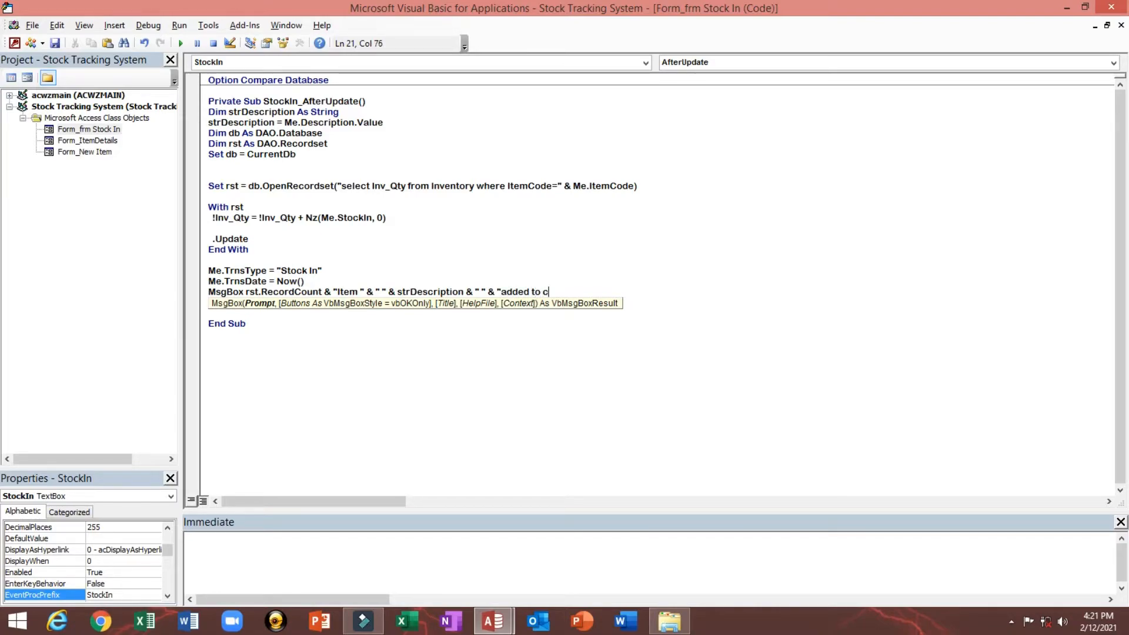
{"action": "type", "text": "urrent inventory"}
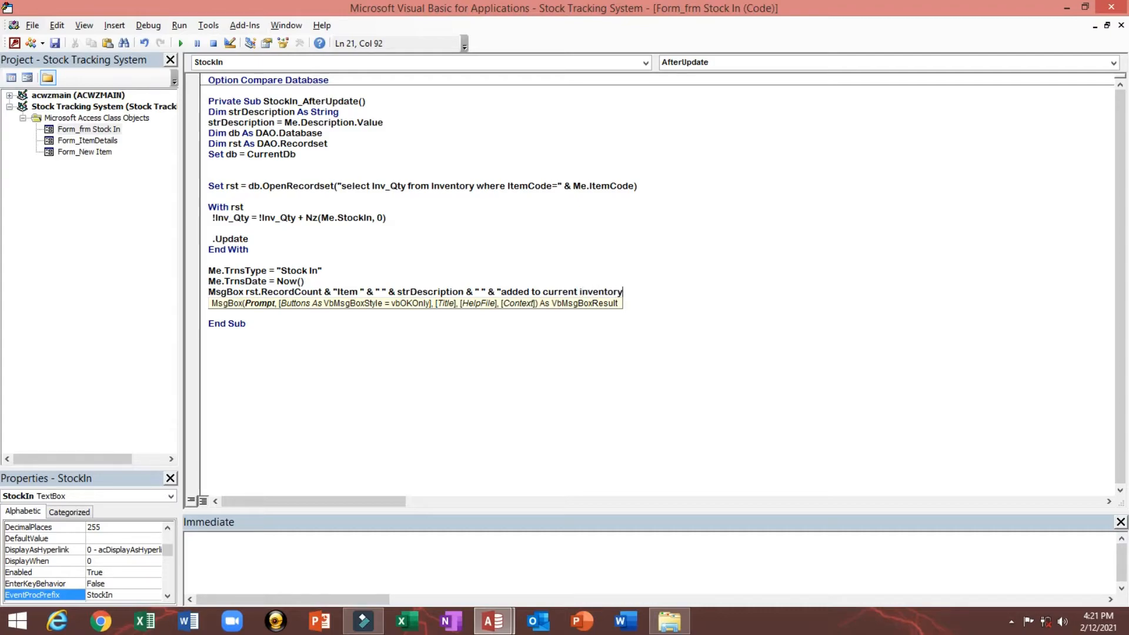
Close the prompt string and complete the MsgBox statement with the vbInformation style and the title "Added"
{"action": "type", "text": "\","}
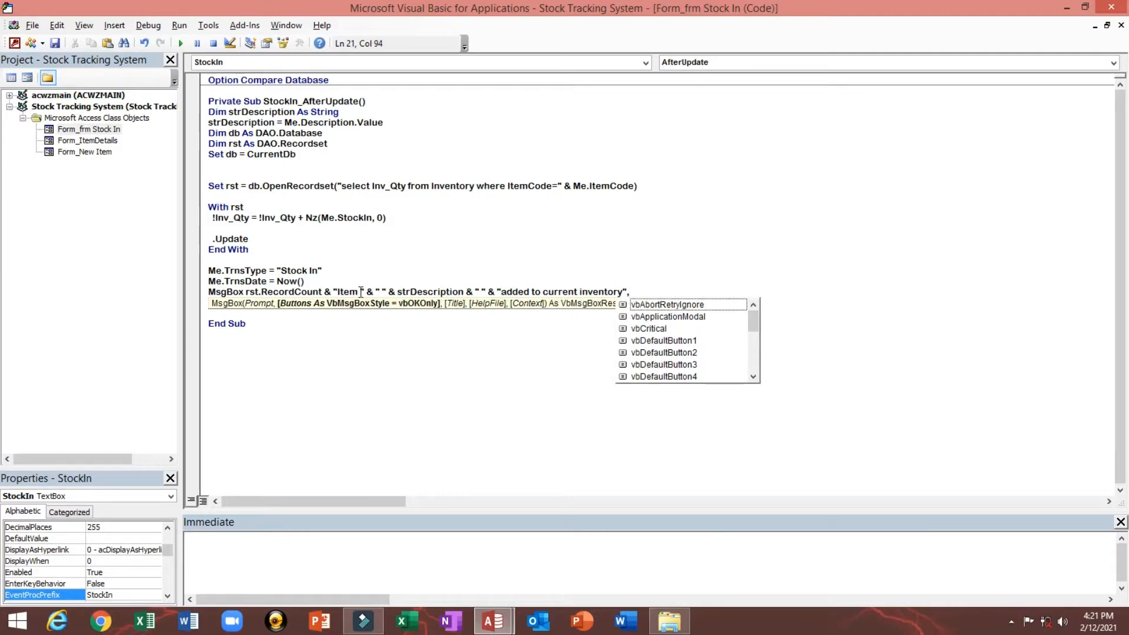
{"action": "key", "text": "Down"}
{"action": "key", "text": "Down"}
{"action": "key", "text": "Down"}
{"action": "key", "text": "Down"}
{"action": "key", "text": "Down"}
{"action": "key", "text": "Down"}
{"action": "key", "text": "Down"}
{"action": "key", "text": "Down"}
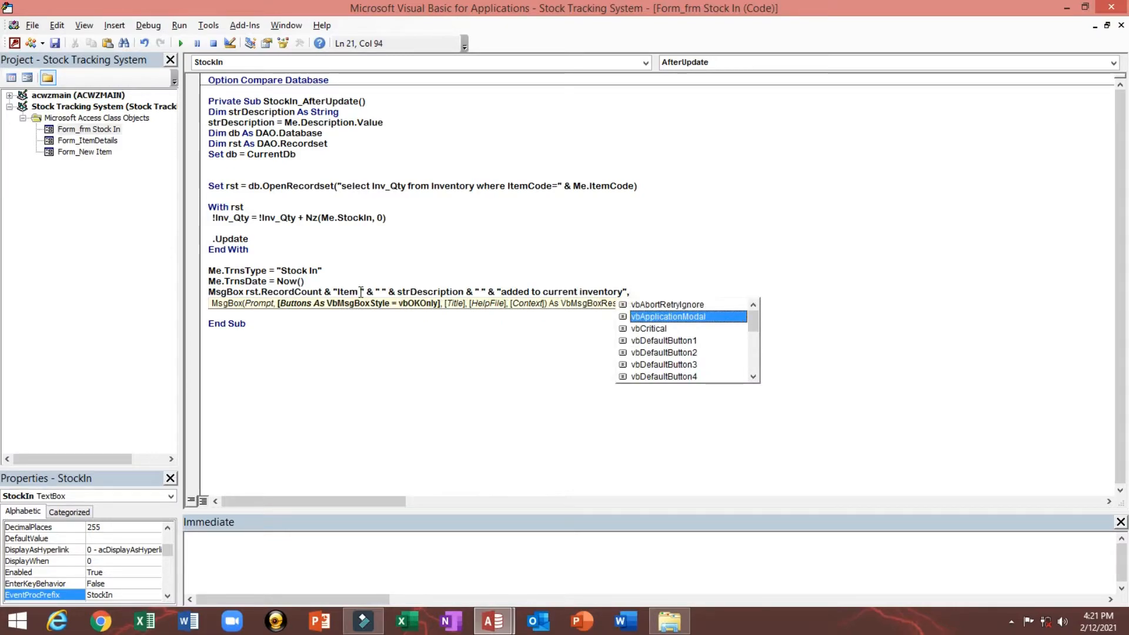
{"action": "key", "text": "Down"}
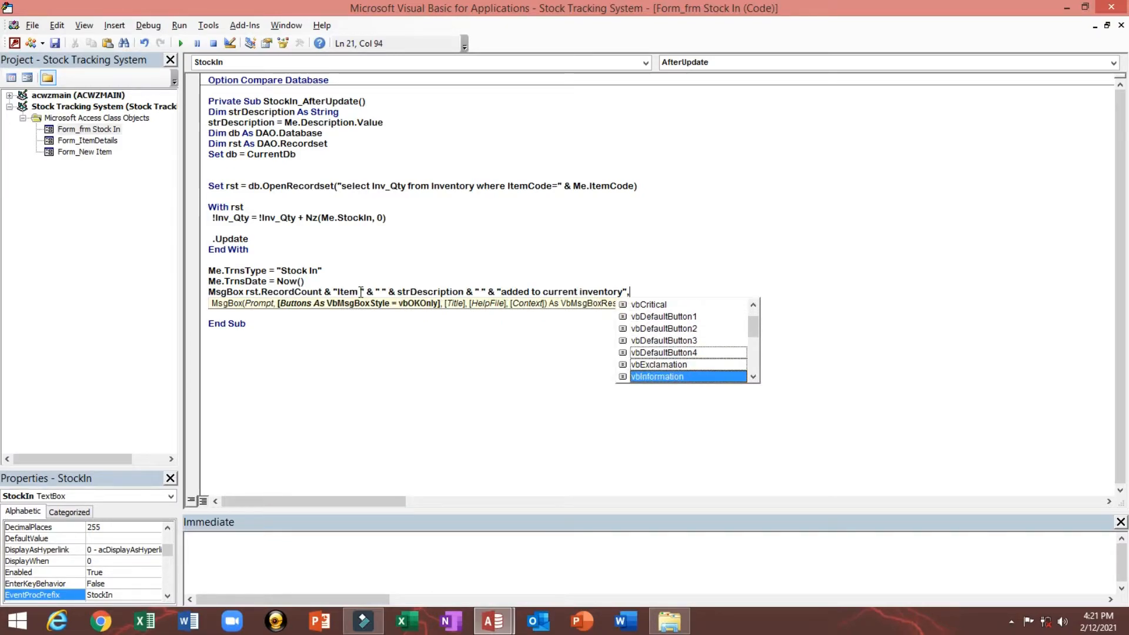
{"action": "key", "text": "Tab"}
{"action": "type", "text": ","}
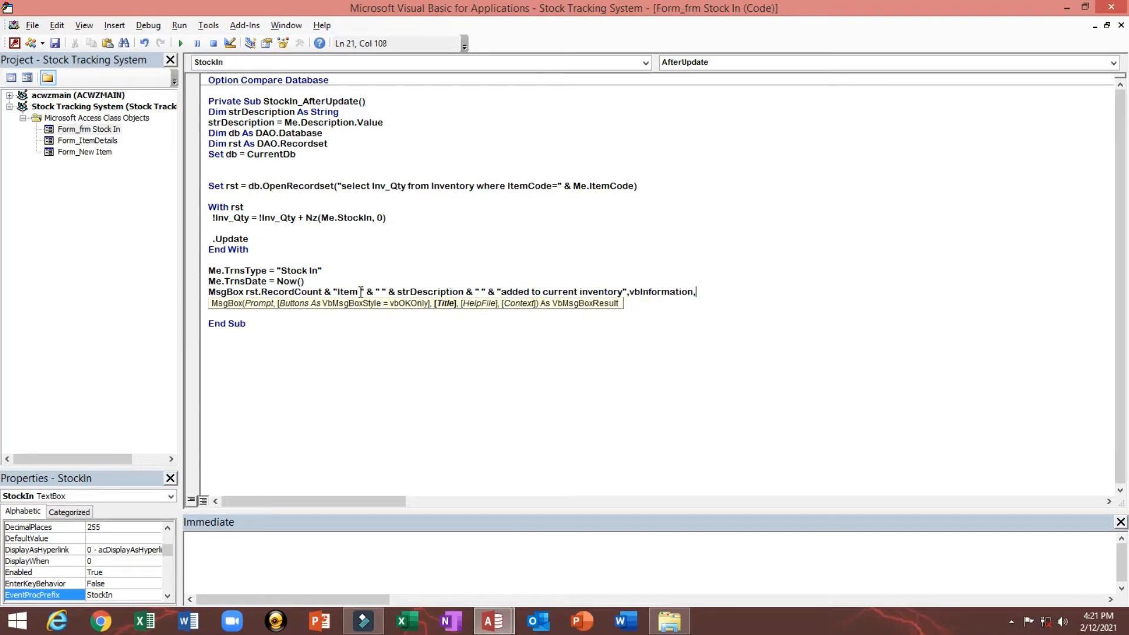
{"action": "type", "text": "\"Added\""}
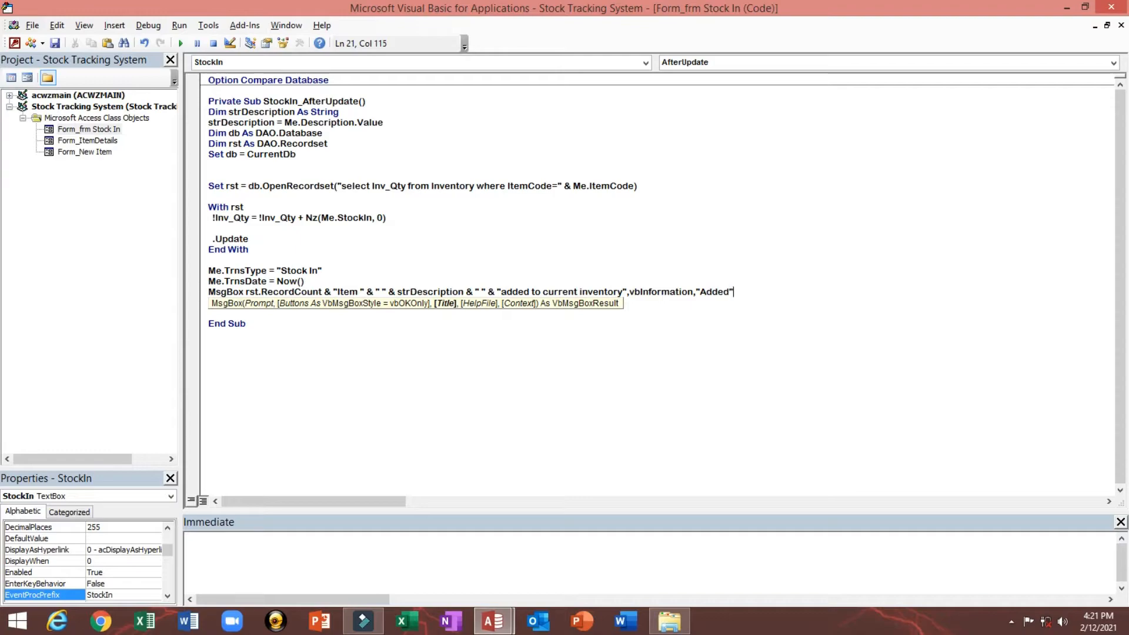
{"action": "key", "text": "Return"}
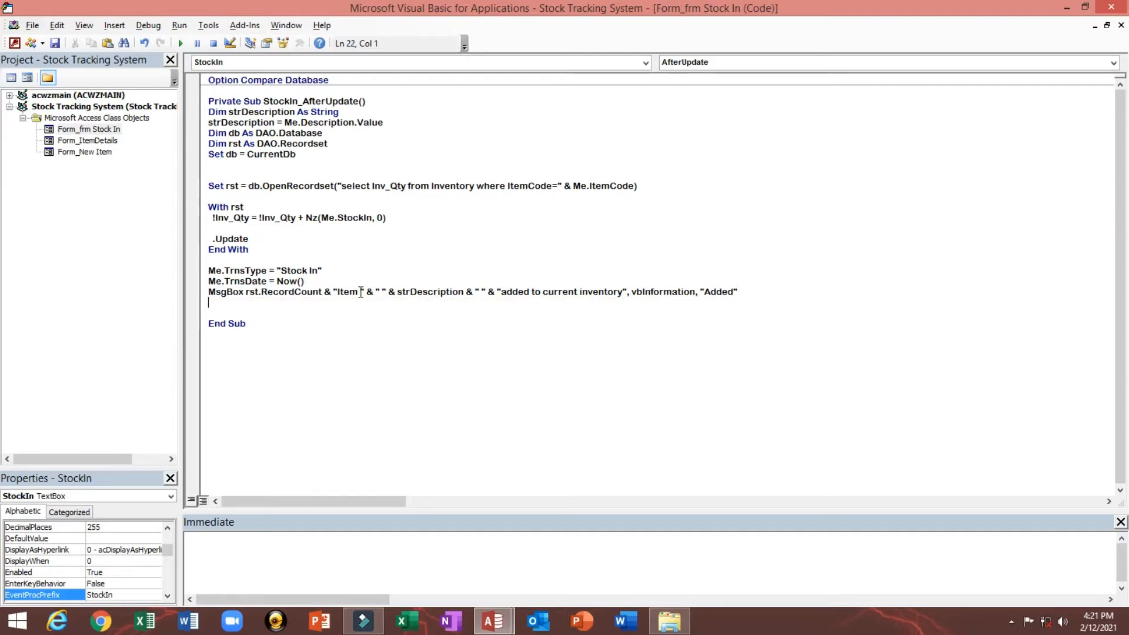
Add a DoCmd.Close line below the MsgBox statement
{"action": "type", "text": "docmd."}
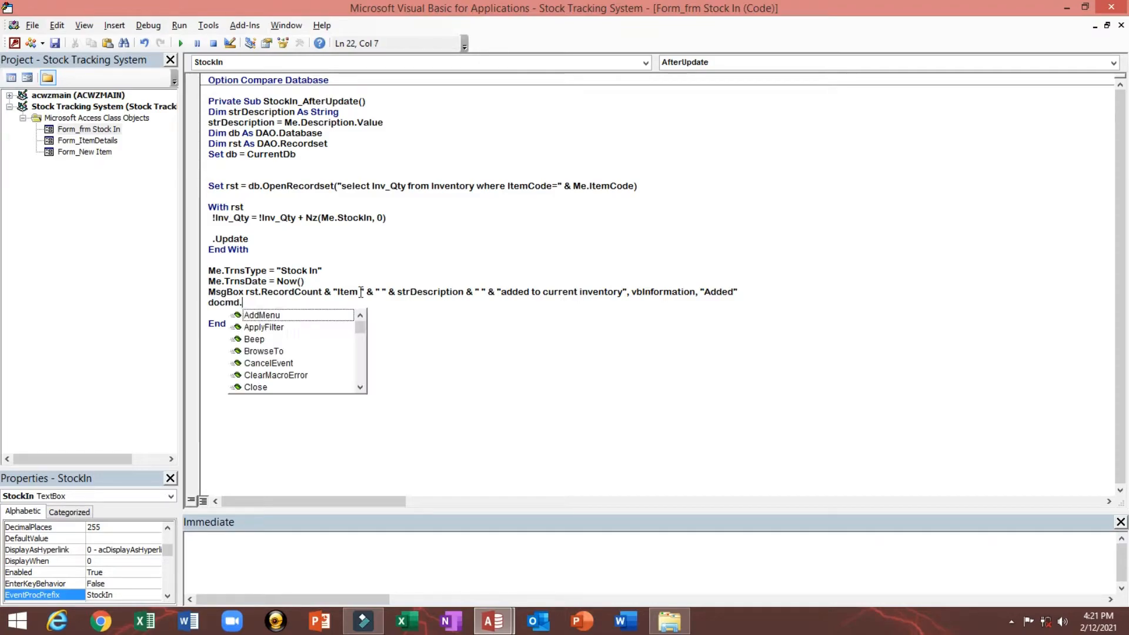
{"action": "type", "text": "clo"}
{"action": "key", "text": "Tab"}
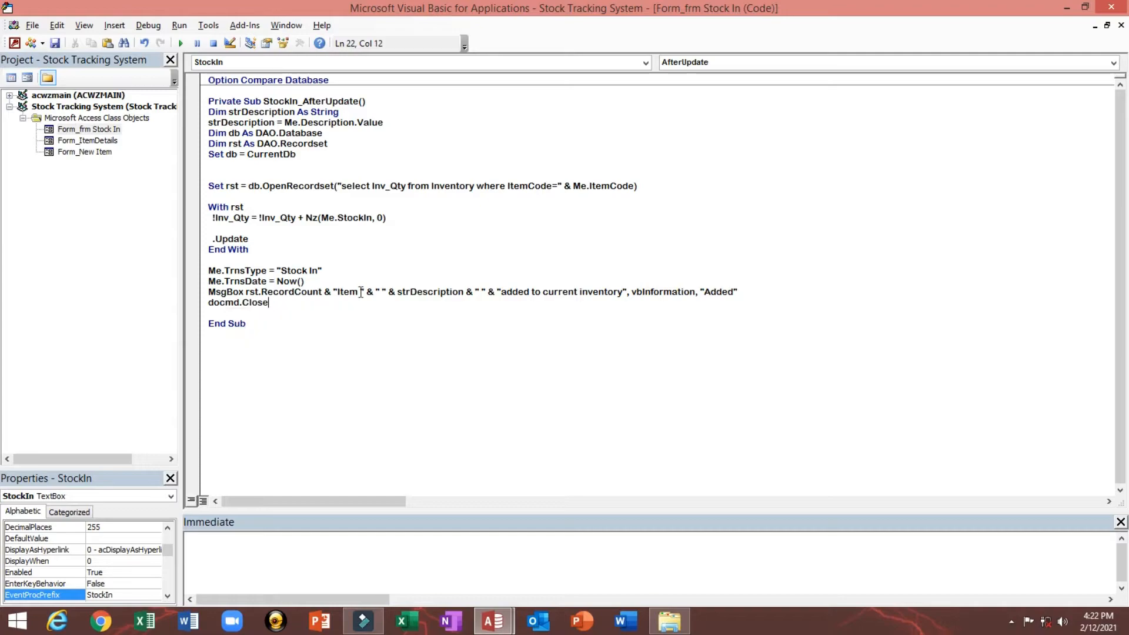
{"action": "key", "text": "Up"}
{"action": "key", "text": "Up"}
{"action": "key", "text": "Up"}
{"action": "key", "text": "Up"}
{"action": "key", "text": "Up"}
{"action": "key", "text": "Up"}
{"action": "key", "text": "Up"}
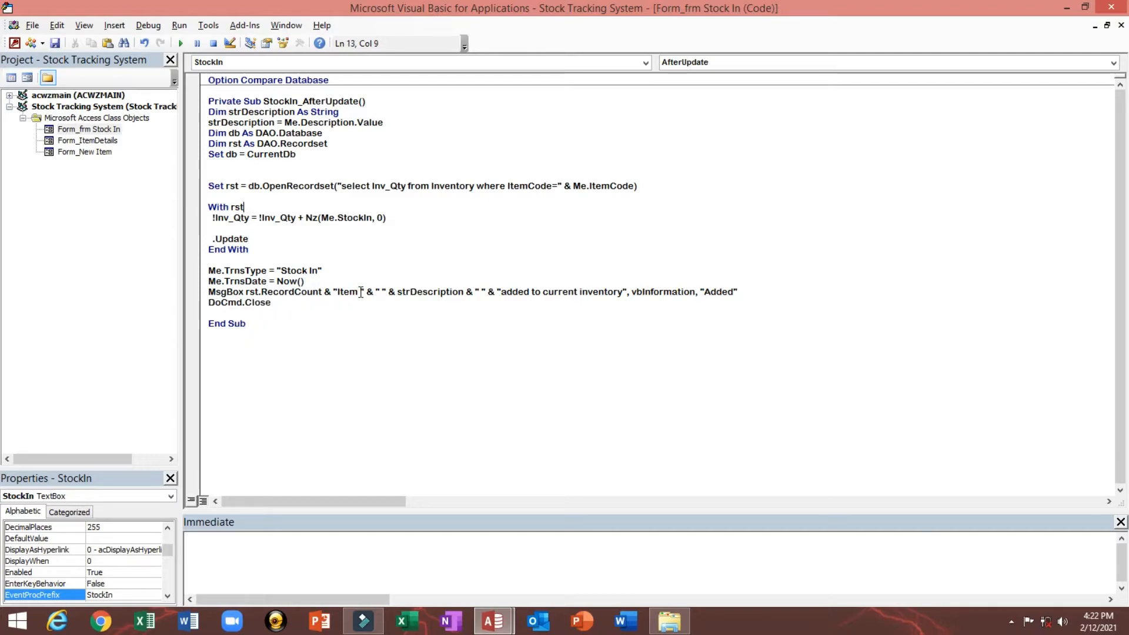
{"action": "left_click", "coordinate": [468, 110]}
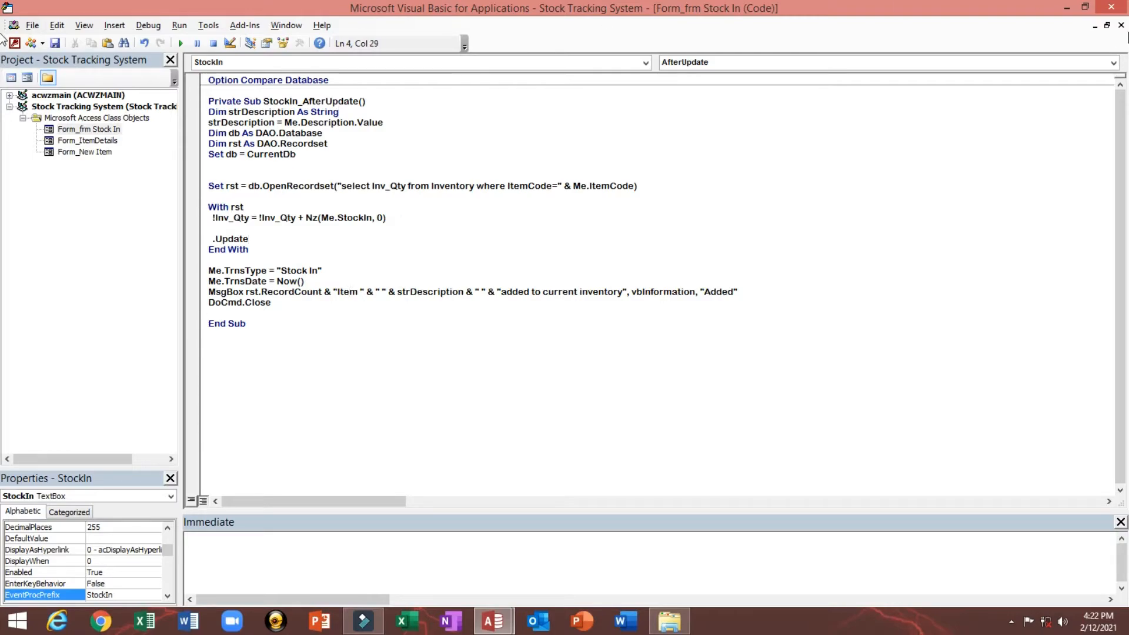
{"action": "left_click", "coordinate": [537, 329]}
Close the code editor, then save the frm Stock In form and preview it in Form view
{"action": "left_click", "coordinate": [1111, 9]}
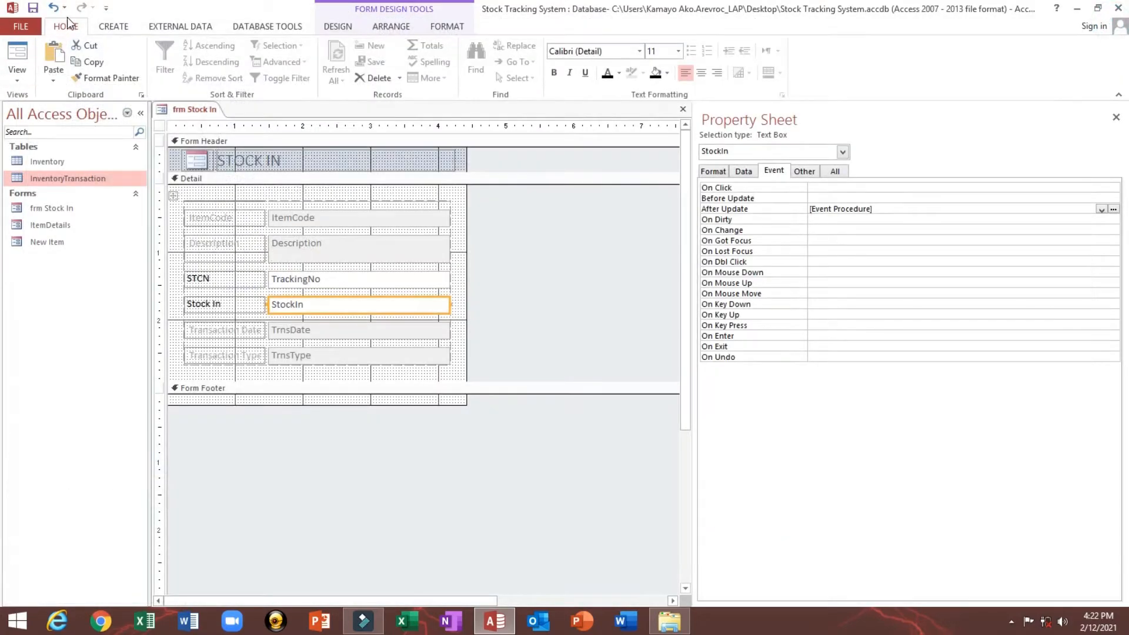
{"action": "left_click", "coordinate": [34, 10]}
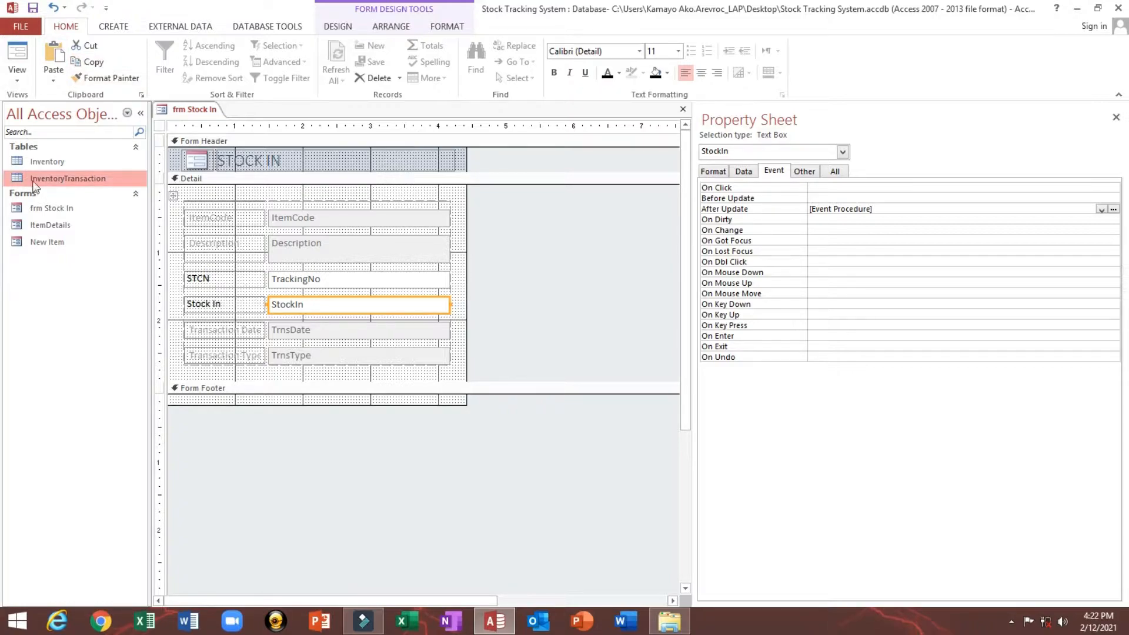
{"action": "left_click", "coordinate": [17, 58]}
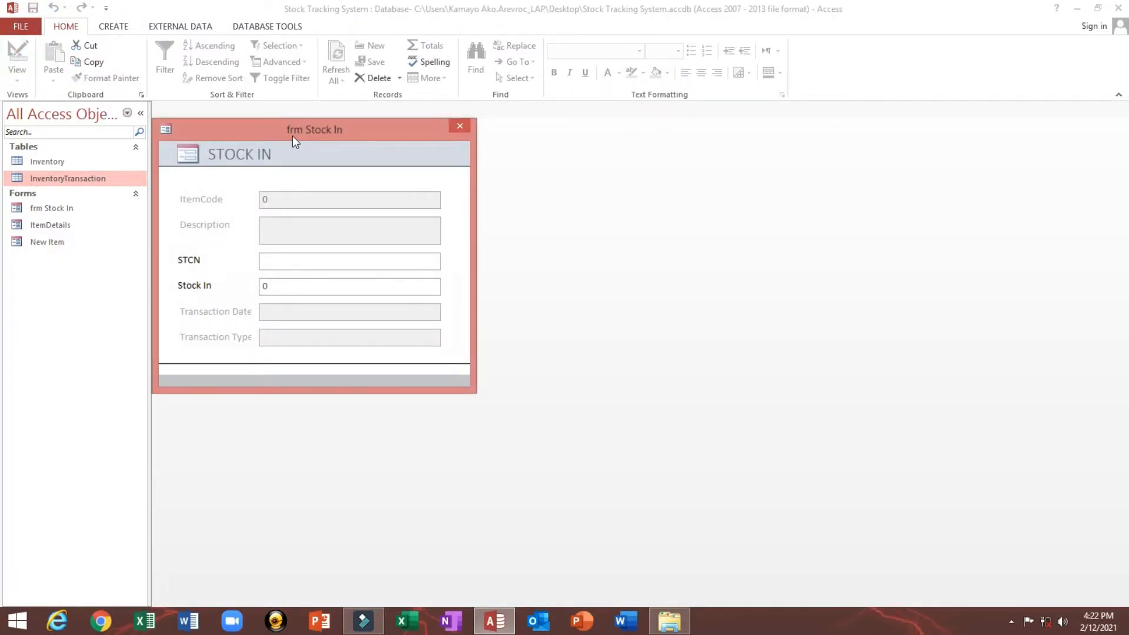
{"action": "mouse_move", "coordinate": [294, 140]}
{"action": "left_mouse_down"}
{"action": "mouse_move", "coordinate": [413, 160]}
{"action": "mouse_move", "coordinate": [295, 105]}
{"action": "mouse_move", "coordinate": [286, 123]}
{"action": "mouse_move", "coordinate": [295, 120]}
{"action": "left_mouse_up"}
Return the form to Design view, and check the ItemCode field in the InventoryTransaction table's design before closing the table
{"action": "right_click", "coordinate": [294, 119]}
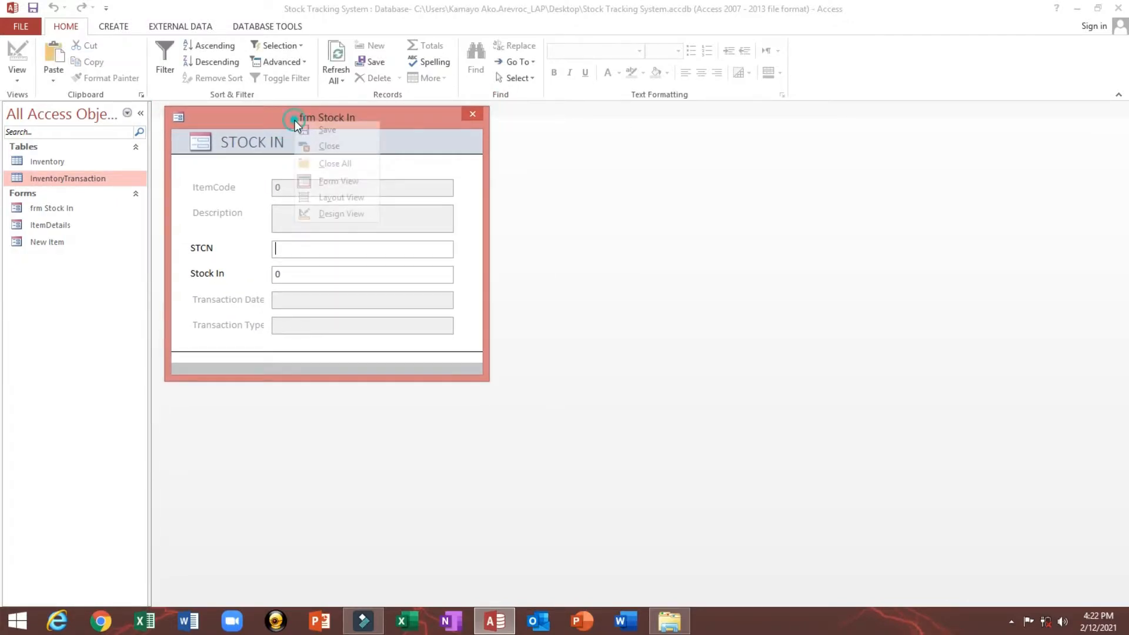
{"action": "left_click", "coordinate": [339, 209]}
{"action": "left_click", "coordinate": [77, 192]}
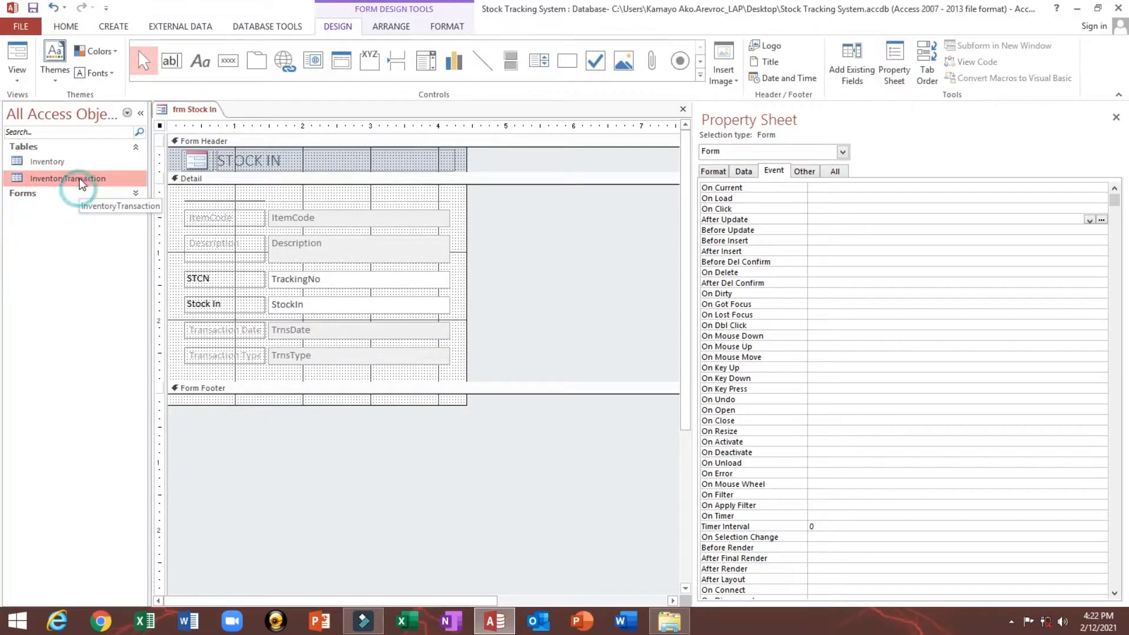
{"action": "right_click", "coordinate": [81, 184]}
{"action": "left_click", "coordinate": [112, 203]}
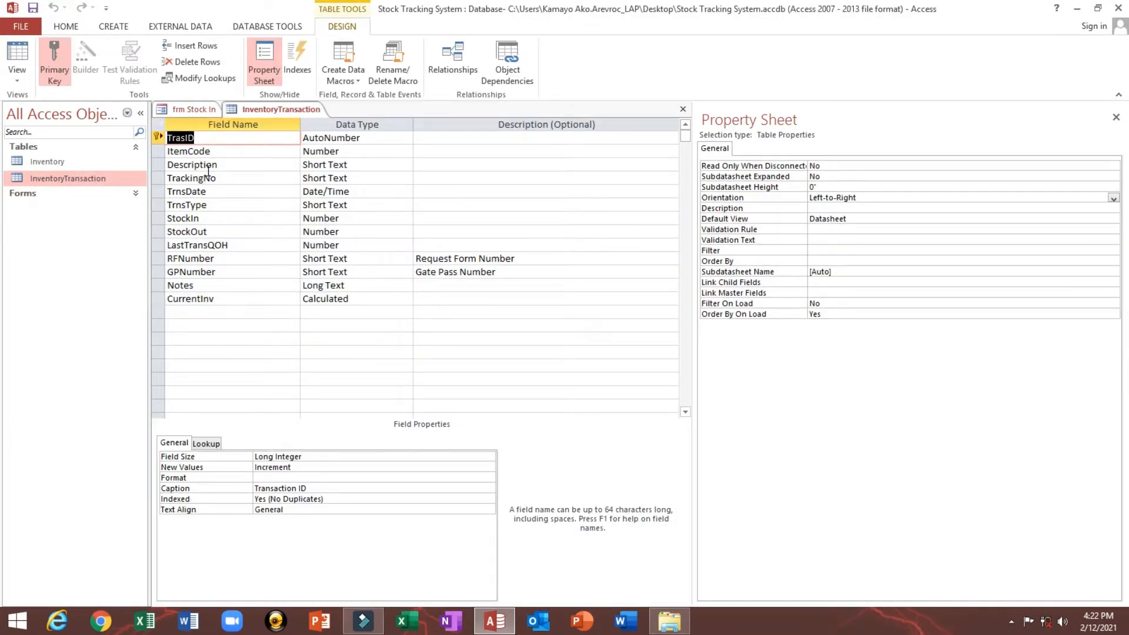
{"action": "left_click", "coordinate": [229, 151]}
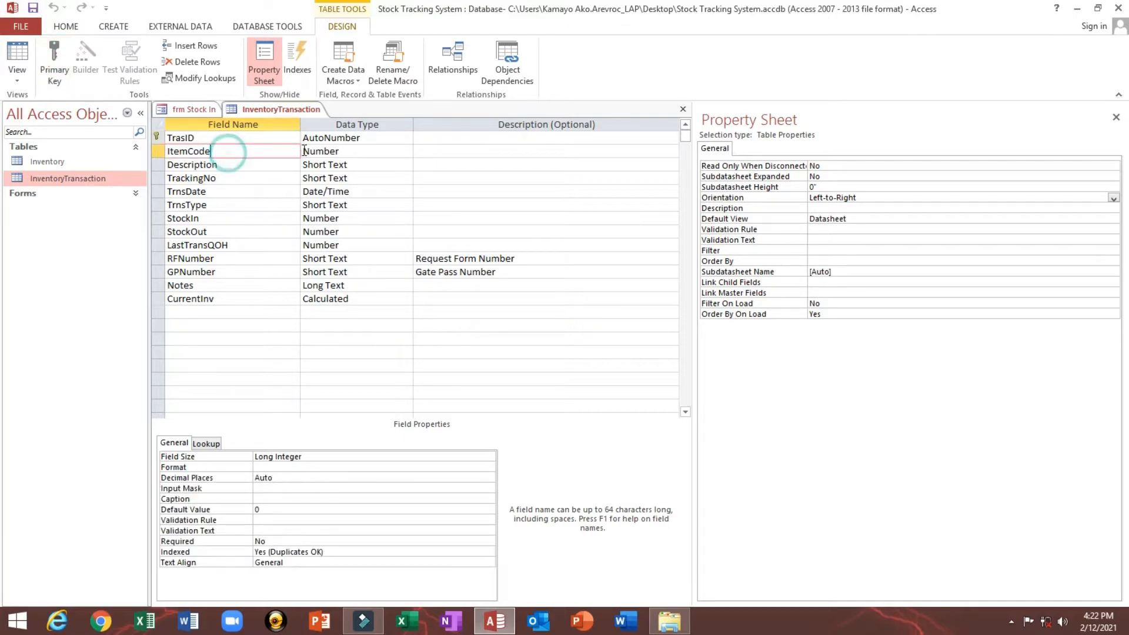
{"action": "left_click", "coordinate": [684, 110]}
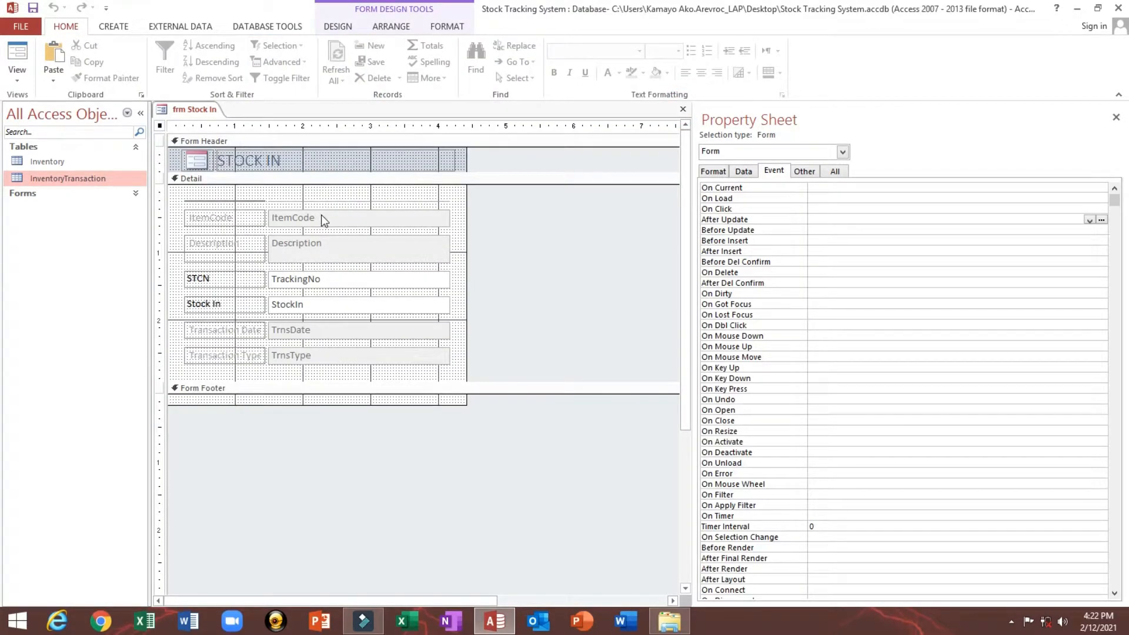
Check the ItemCode and Description text boxes on the frm Stock In form, and close the form
{"action": "left_click", "coordinate": [323, 216]}
{"action": "left_click", "coordinate": [345, 251]}
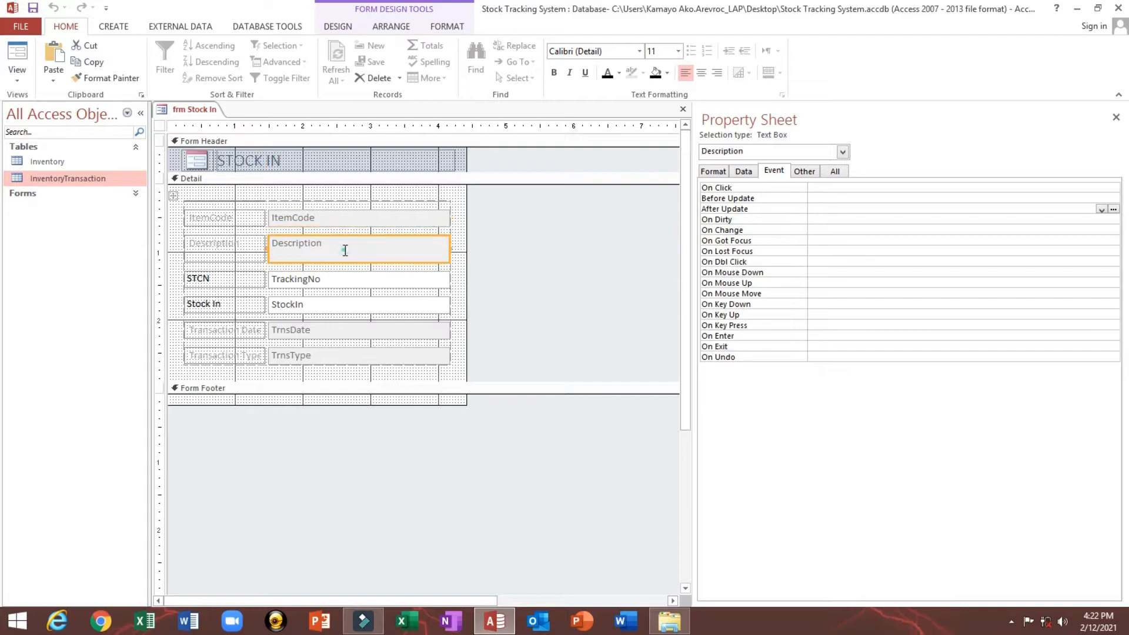
{"action": "left_click", "coordinate": [41, 194]}
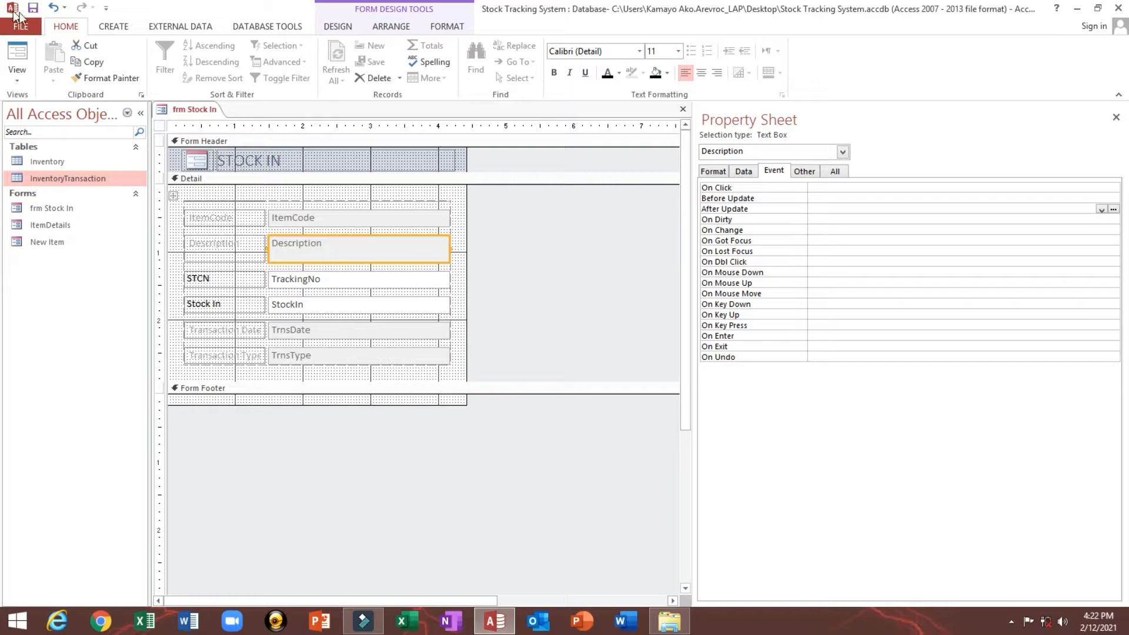
{"action": "left_click", "coordinate": [682, 109]}
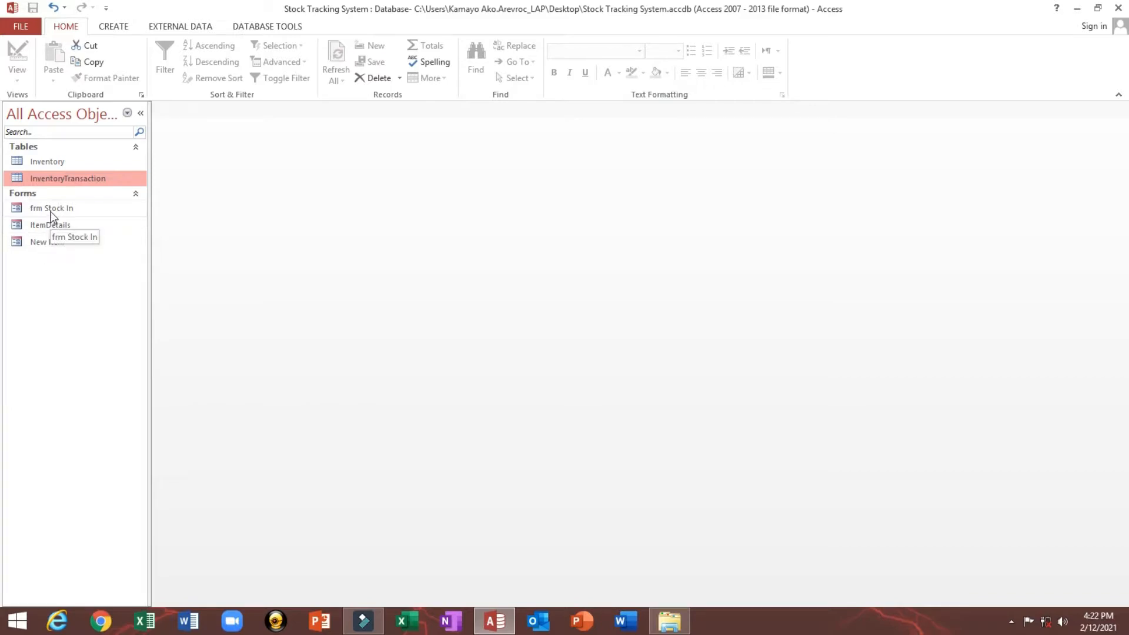
Duplicate the frm Stock In form under the name frm Stock Out
{"action": "left_click", "coordinate": [51, 211]}
{"action": "key", "text": "ctrl+c"}
{"action": "key", "text": "ctrl+v"}
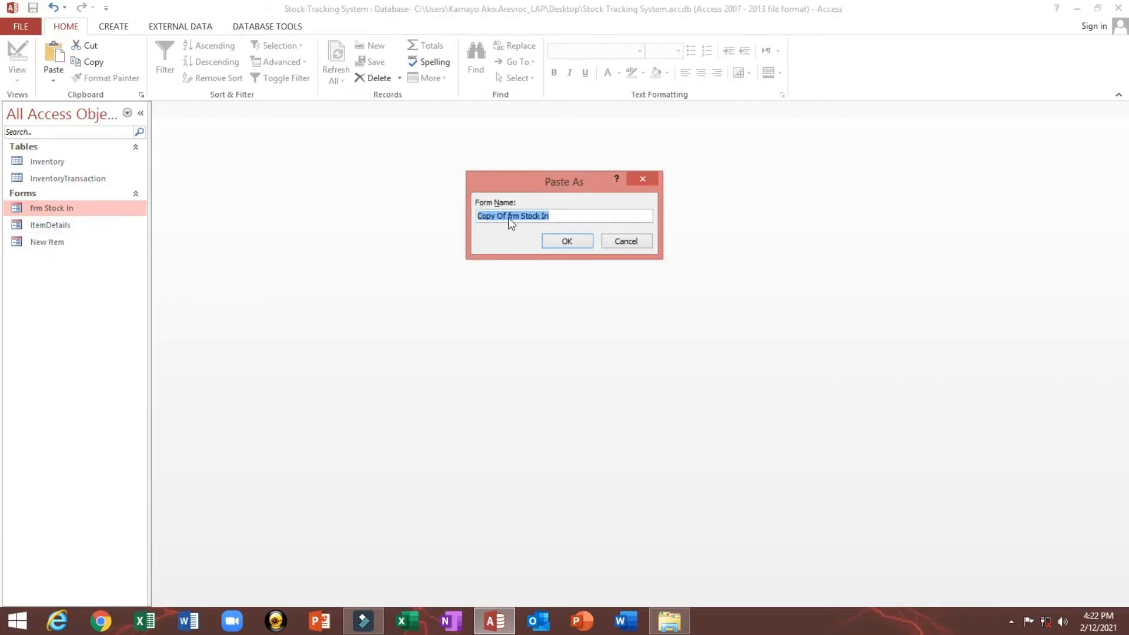
{"action": "left_click", "coordinate": [505, 216]}
{"action": "left_click_drag", "start_coordinate": [506, 216], "coordinate": [275, 207]}
{"action": "key", "text": "Right"}
{"action": "key", "text": "BackSpace"}
{"action": "key", "text": "BackSpace"}
{"action": "key", "text": "BackSpace"}
{"action": "key", "text": "BackSpace"}
{"action": "key", "text": "BackSpace"}
{"action": "key", "text": "BackSpace"}
{"action": "key", "text": "BackSpace"}
{"action": "key", "text": "BackSpace"}
{"action": "key", "text": "BackSpace"}
{"action": "left_click_drag", "start_coordinate": [546, 218], "coordinate": [419, 212]}
{"action": "left_click", "coordinate": [558, 240]}
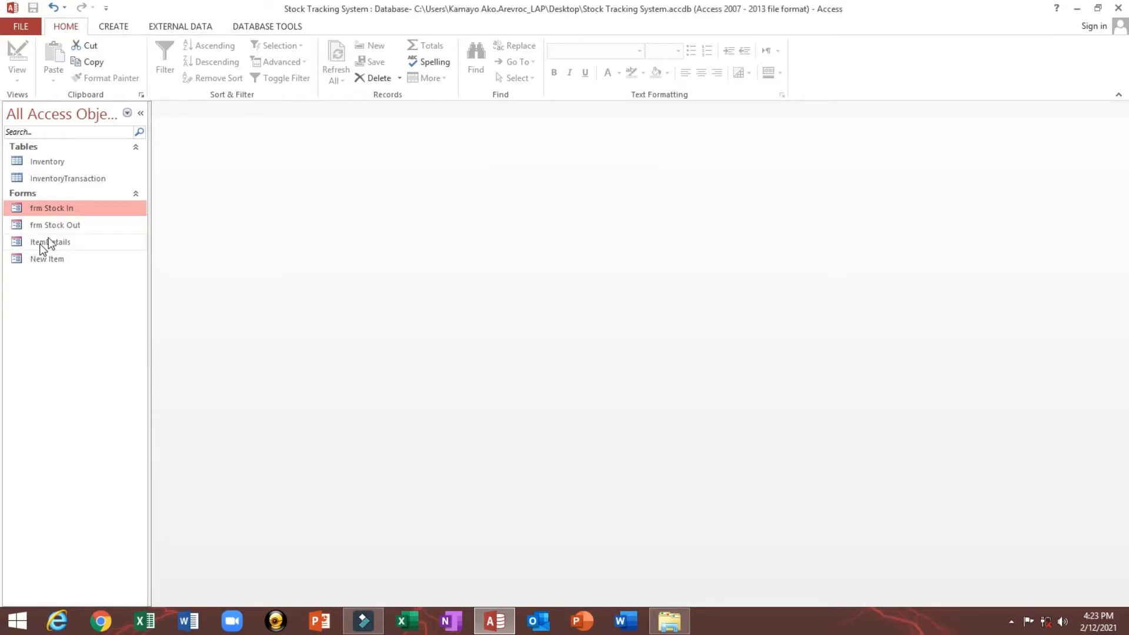
Open the frm Stock Out form in Design view and change its header title to STOCK OUT
{"action": "left_click", "coordinate": [62, 221]}
{"action": "right_click", "coordinate": [61, 222]}
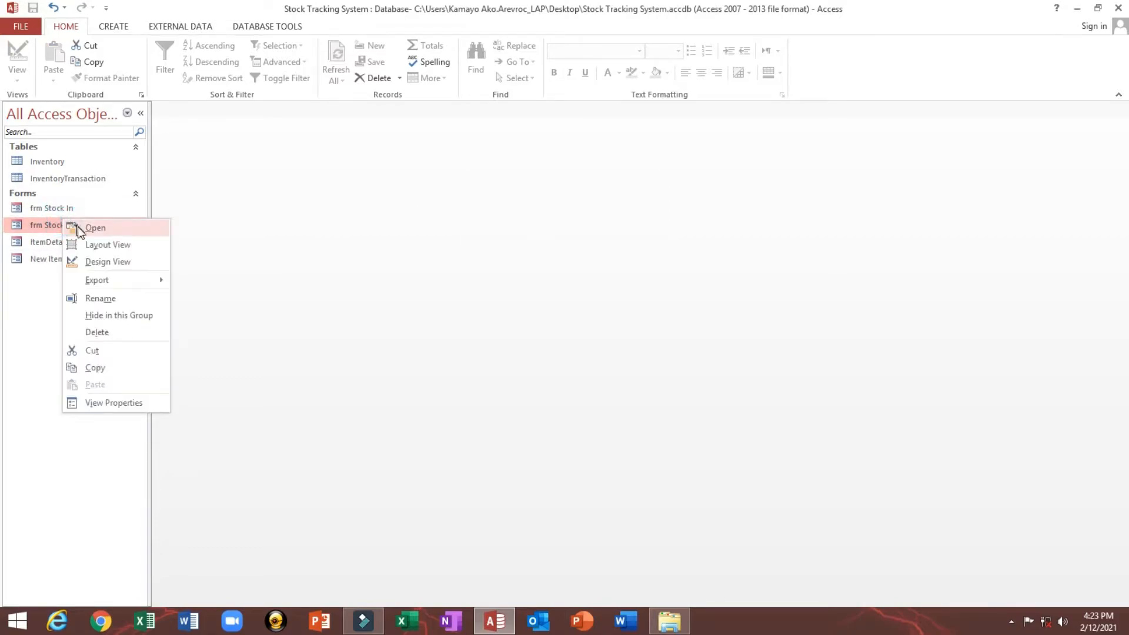
{"action": "left_click", "coordinate": [99, 263]}
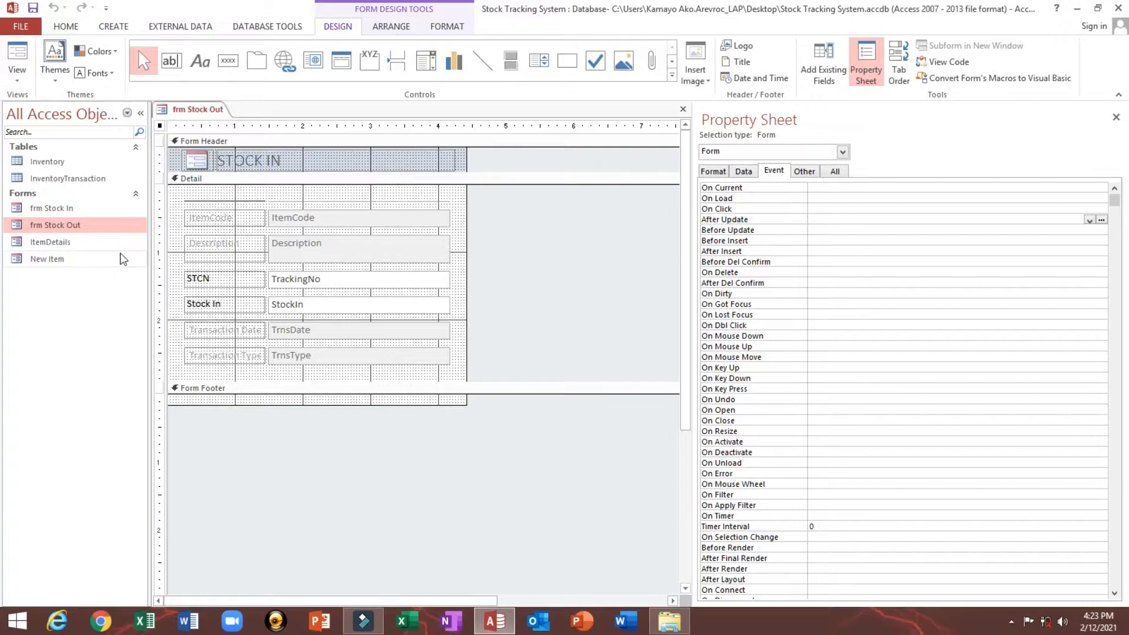
{"action": "left_click", "coordinate": [301, 221]}
{"action": "left_click", "coordinate": [312, 248]}
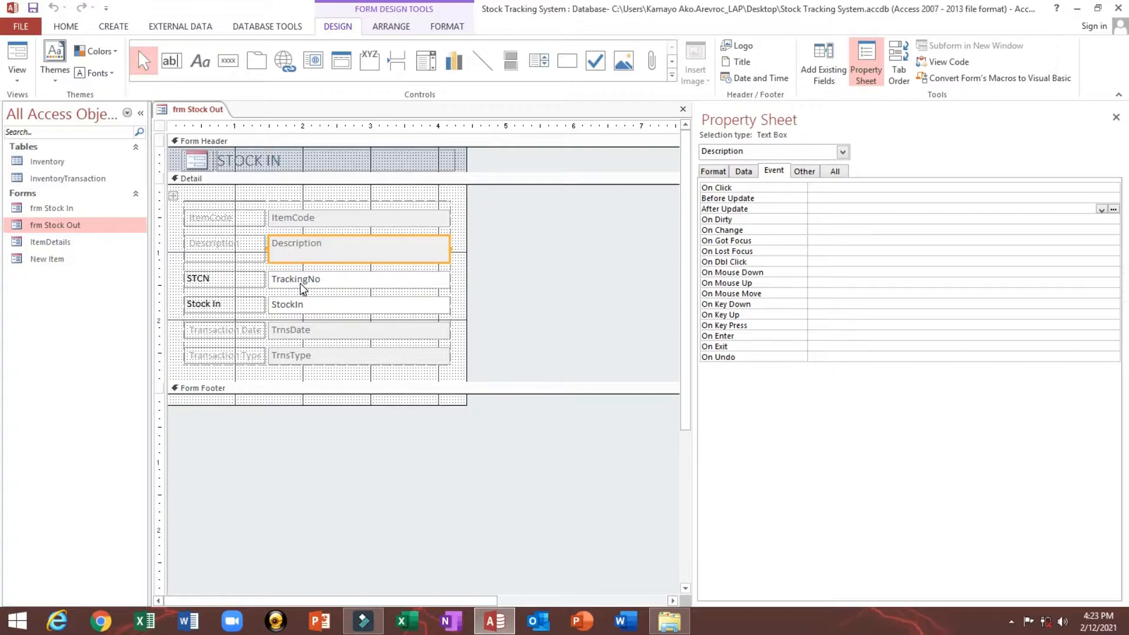
{"action": "double_click", "coordinate": [289, 164]}
{"action": "type", "text": "STOCK OUT"}
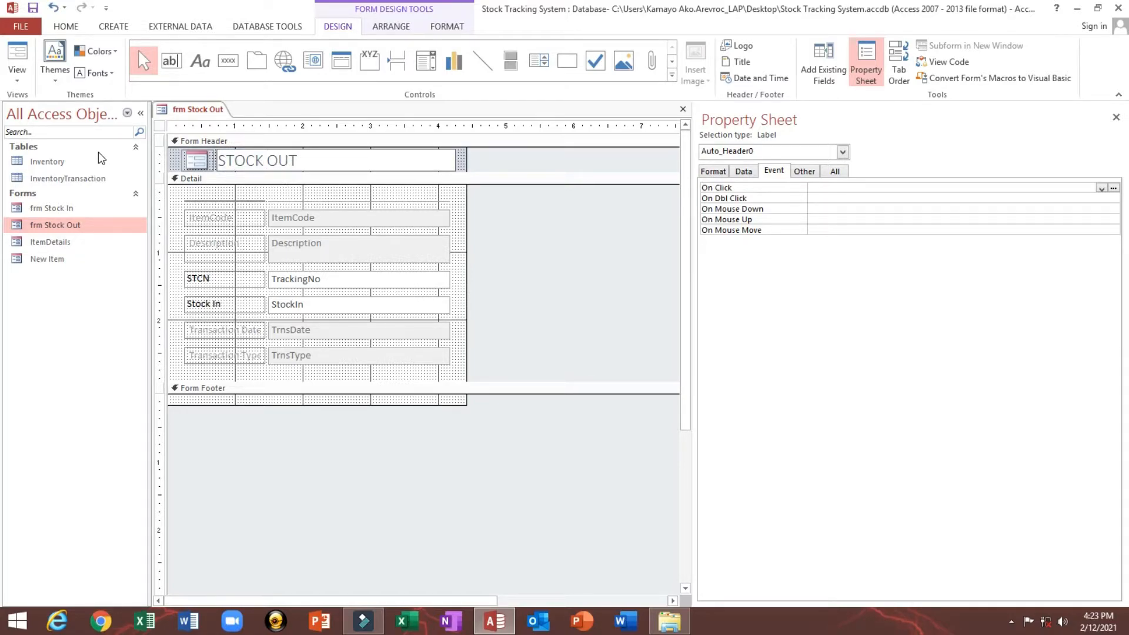
{"action": "left_click", "coordinate": [430, 181]}
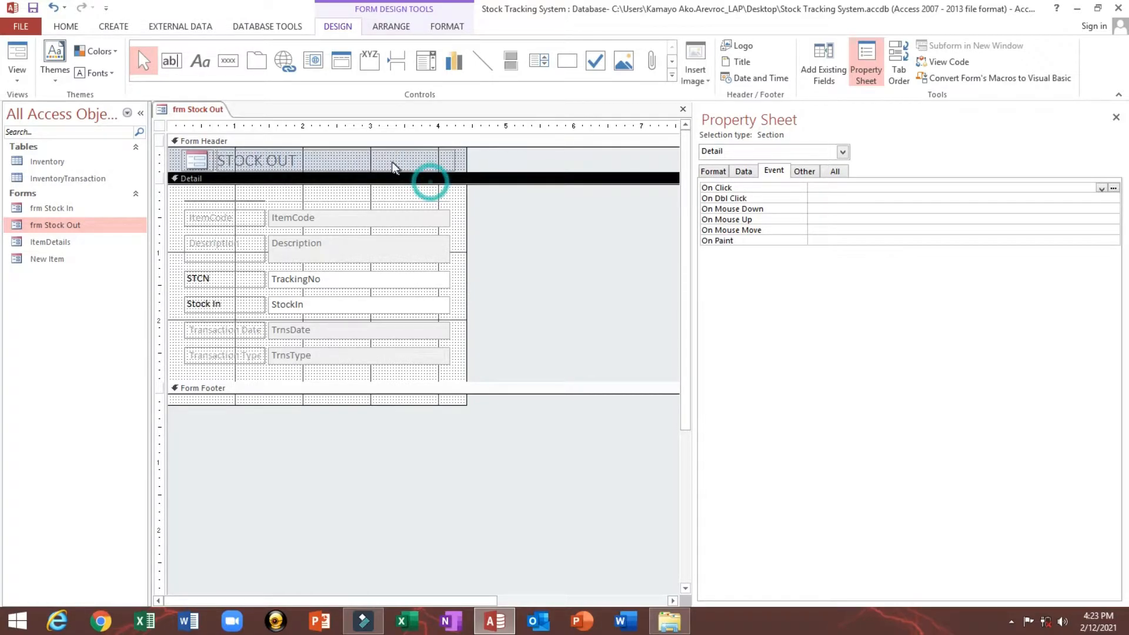
{"action": "left_click", "coordinate": [392, 166]}
Delete the TrackingNo and StockIn text boxes with their labels, and show the list of existing fields available for the form
{"action": "left_click_drag", "start_coordinate": [501, 277], "coordinate": [210, 305]}
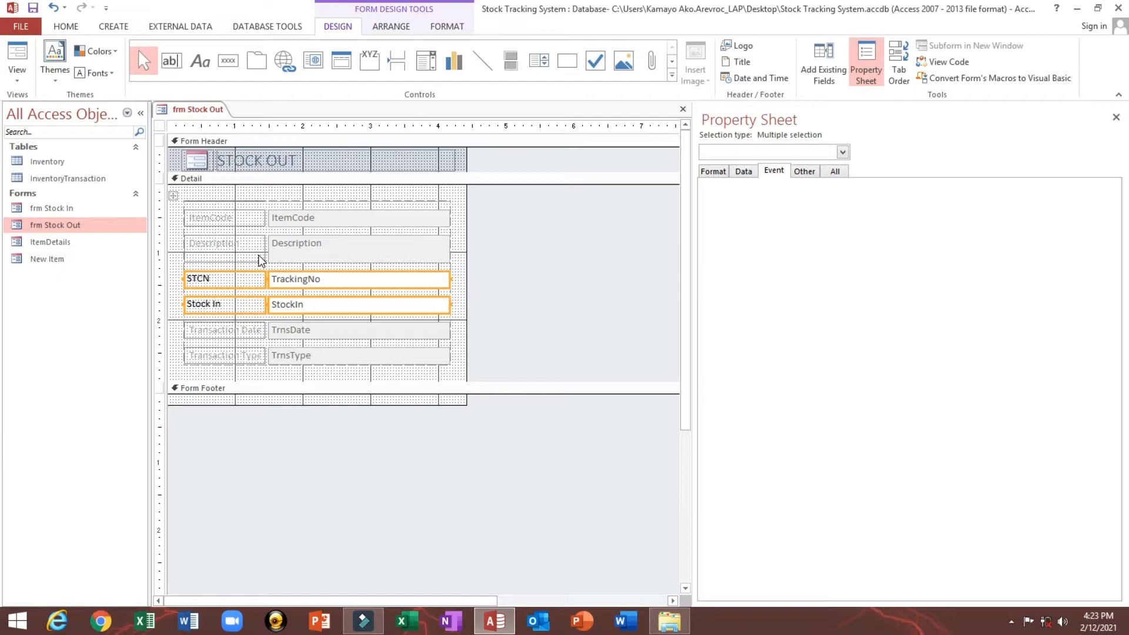
{"action": "key", "text": "Delete"}
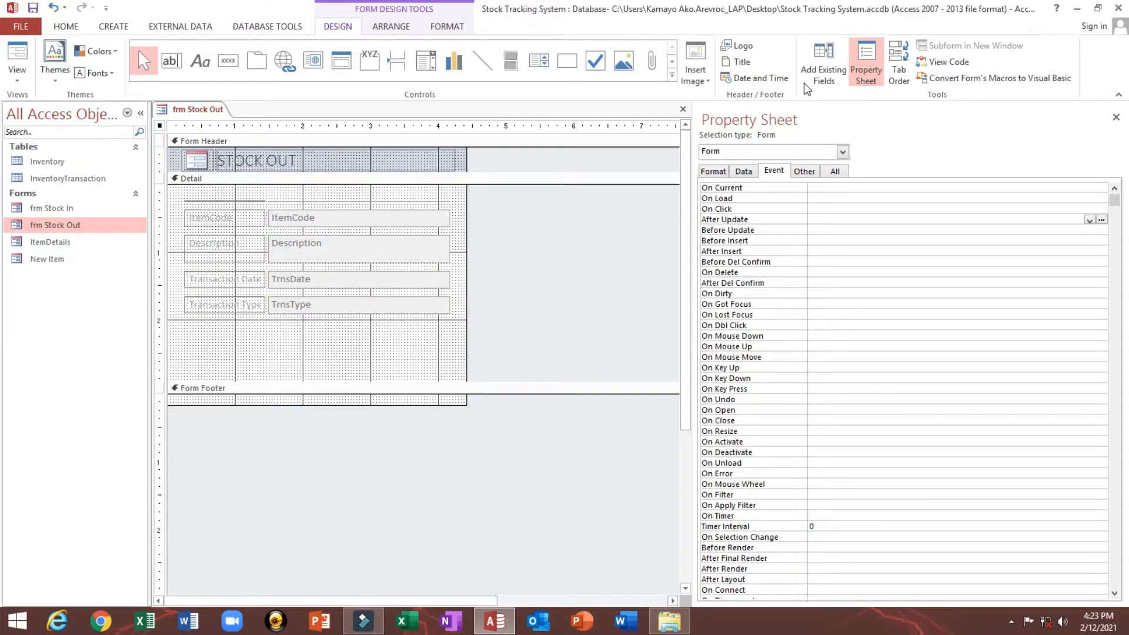
{"action": "left_click", "coordinate": [824, 74]}
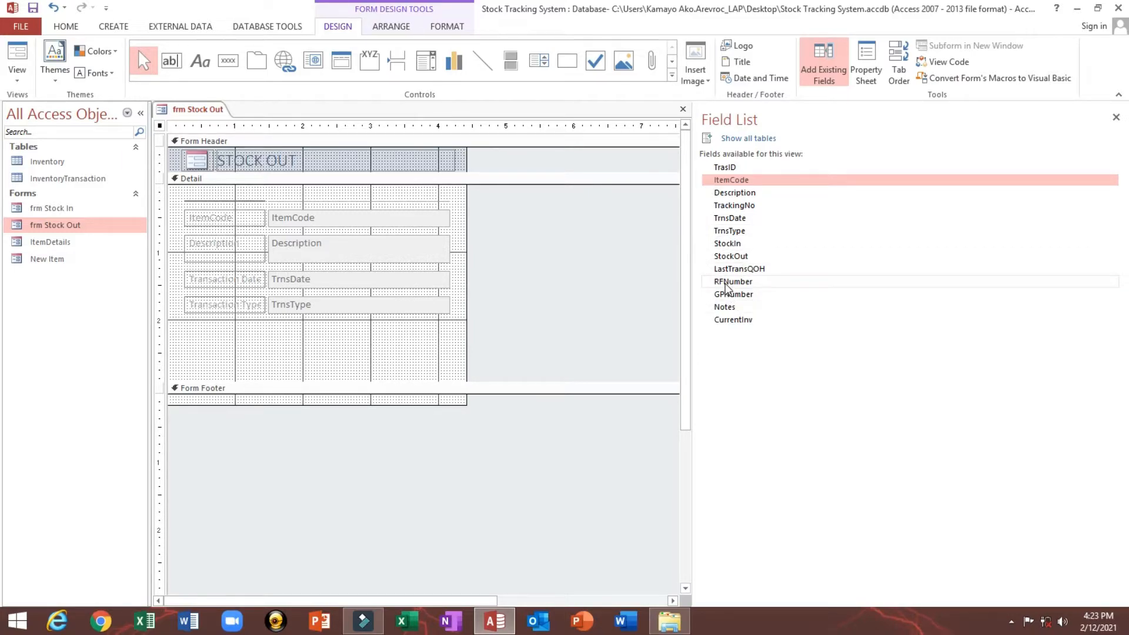
Add the RFNumber, GPNumber and StockOut fields between Description and Transaction Date on the frm Stock Out form, and save it
{"action": "left_click_drag", "start_coordinate": [729, 282], "coordinate": [361, 261]}
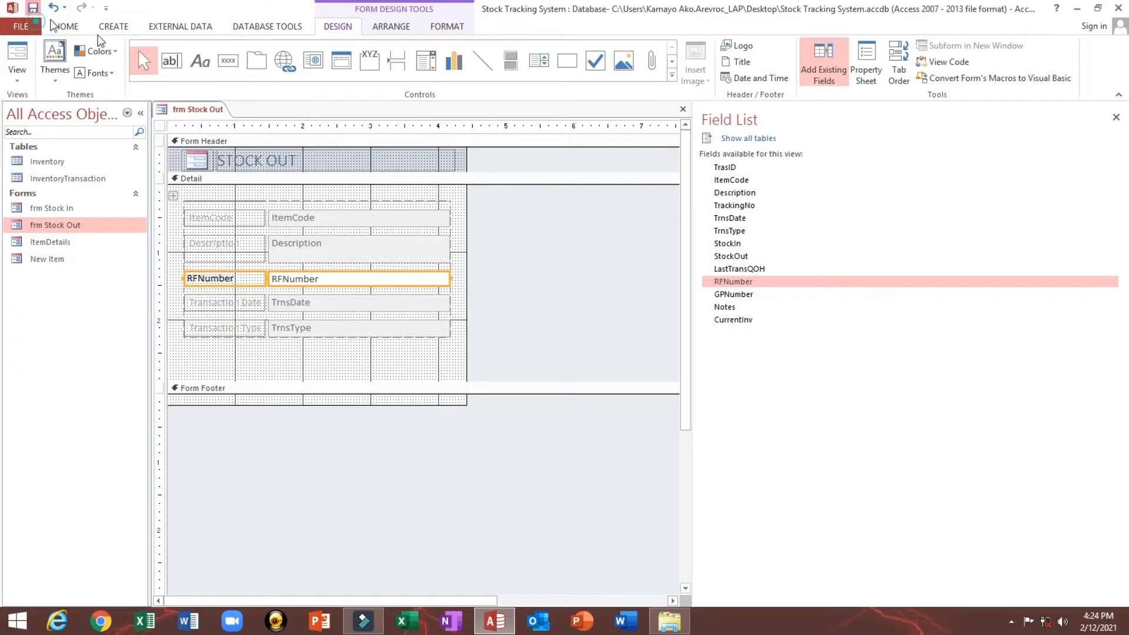
{"action": "left_click", "coordinate": [739, 295]}
{"action": "left_click_drag", "start_coordinate": [742, 300], "coordinate": [352, 292]}
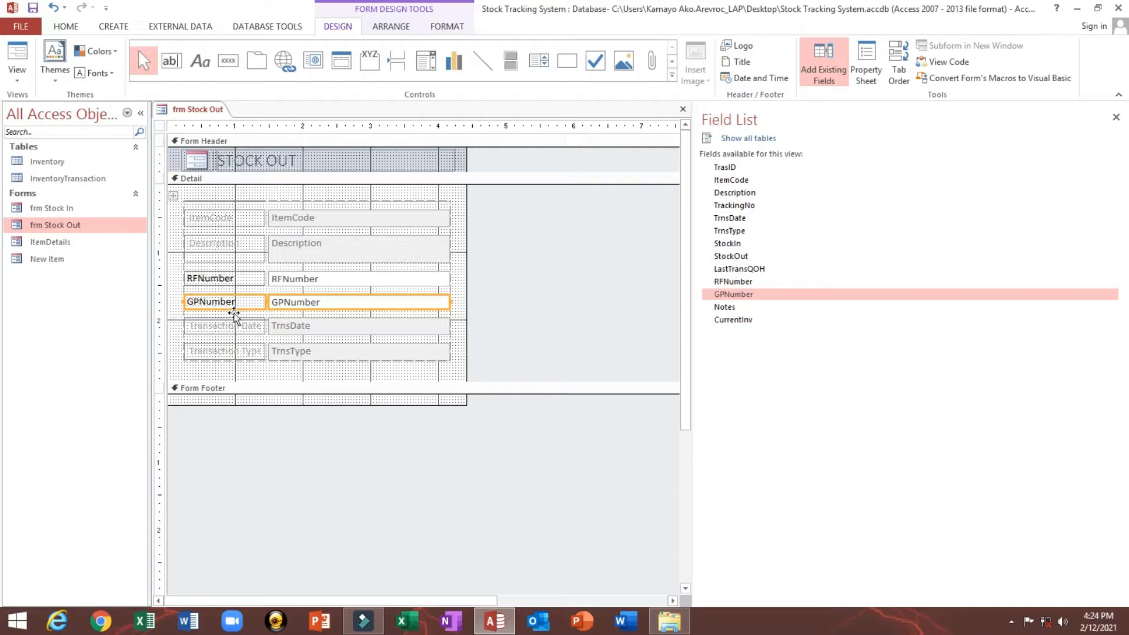
{"action": "left_click", "coordinate": [176, 304]}
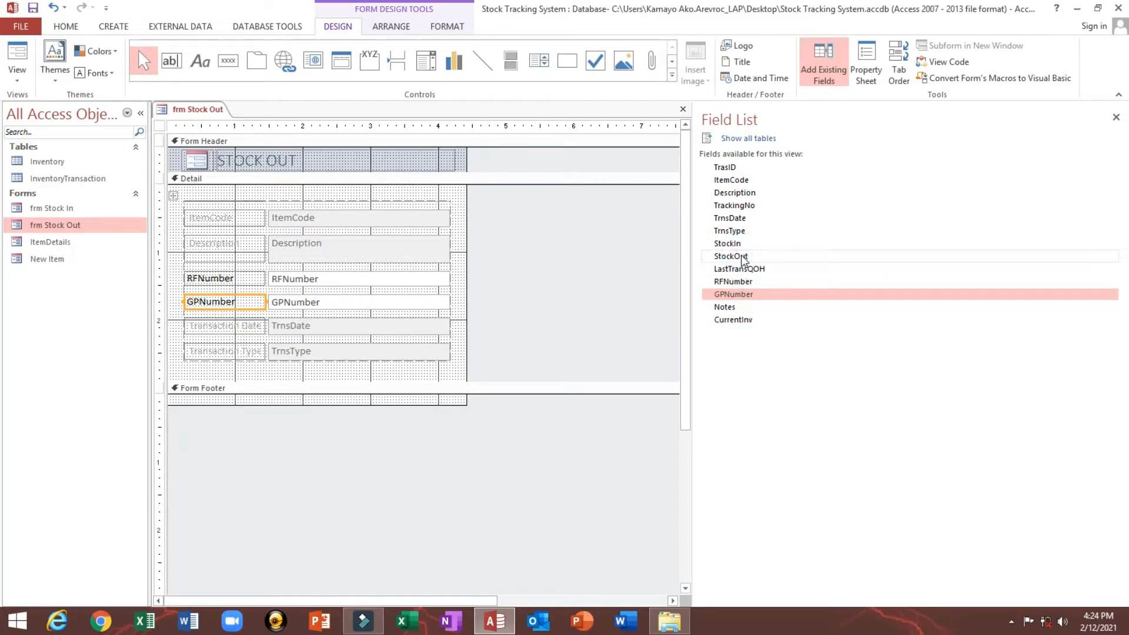
{"action": "left_click_drag", "start_coordinate": [742, 259], "coordinate": [364, 316]}
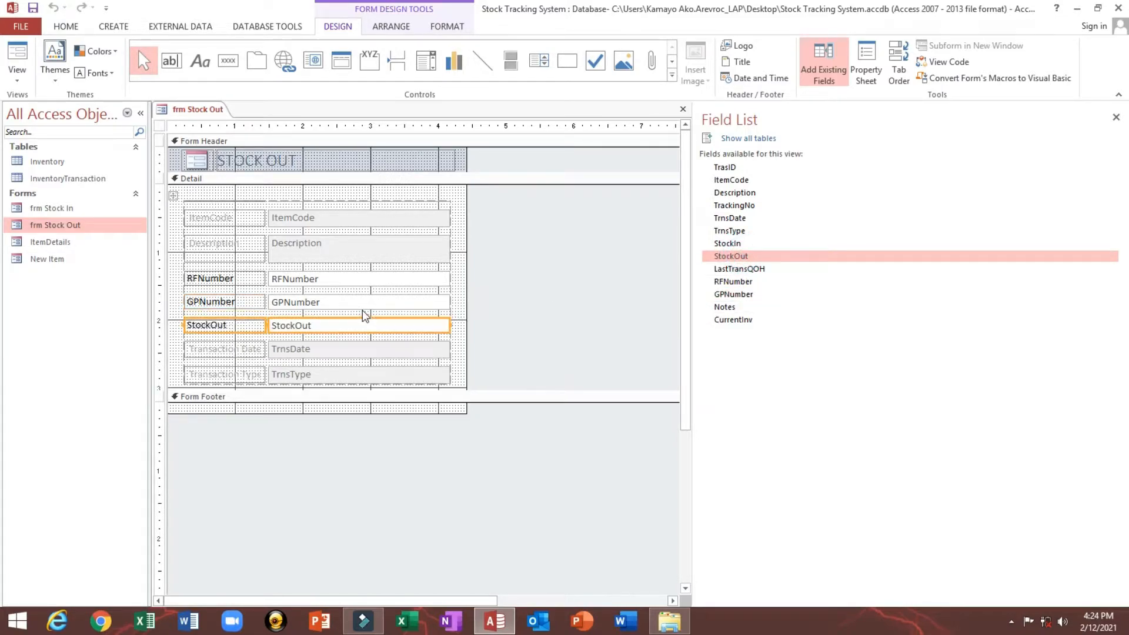
{"action": "left_click", "coordinate": [33, 8]}
Check the RFNumber, GPNumber and StockOut text boxes of frm Stock Out in Form view, and return to Design view
{"action": "left_click", "coordinate": [17, 59]}
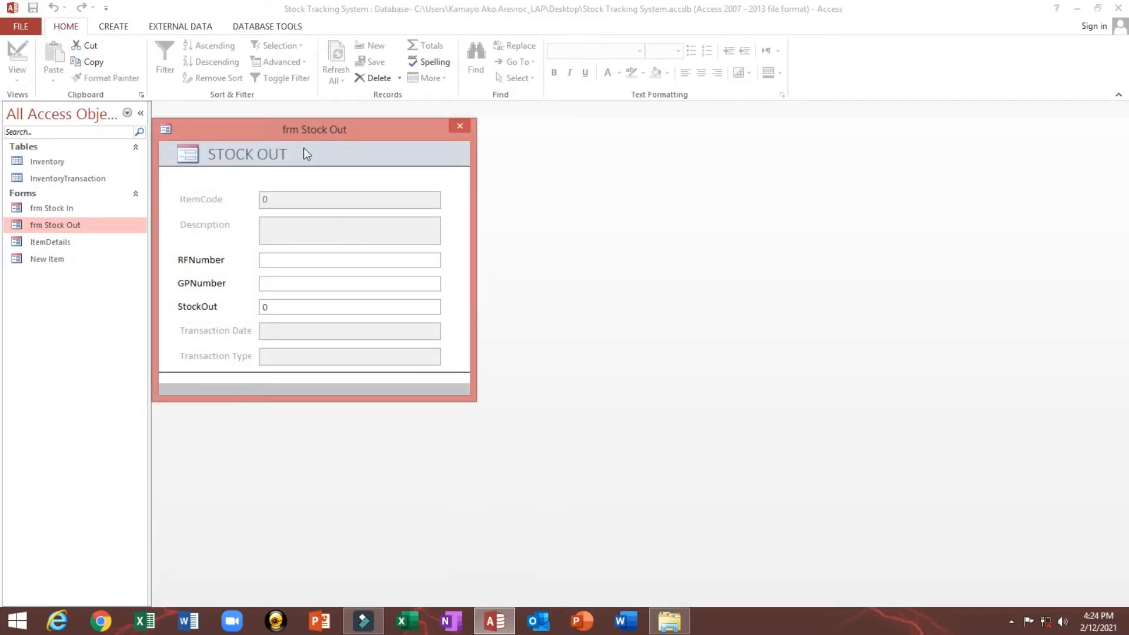
{"action": "left_click_drag", "start_coordinate": [306, 129], "coordinate": [337, 119]}
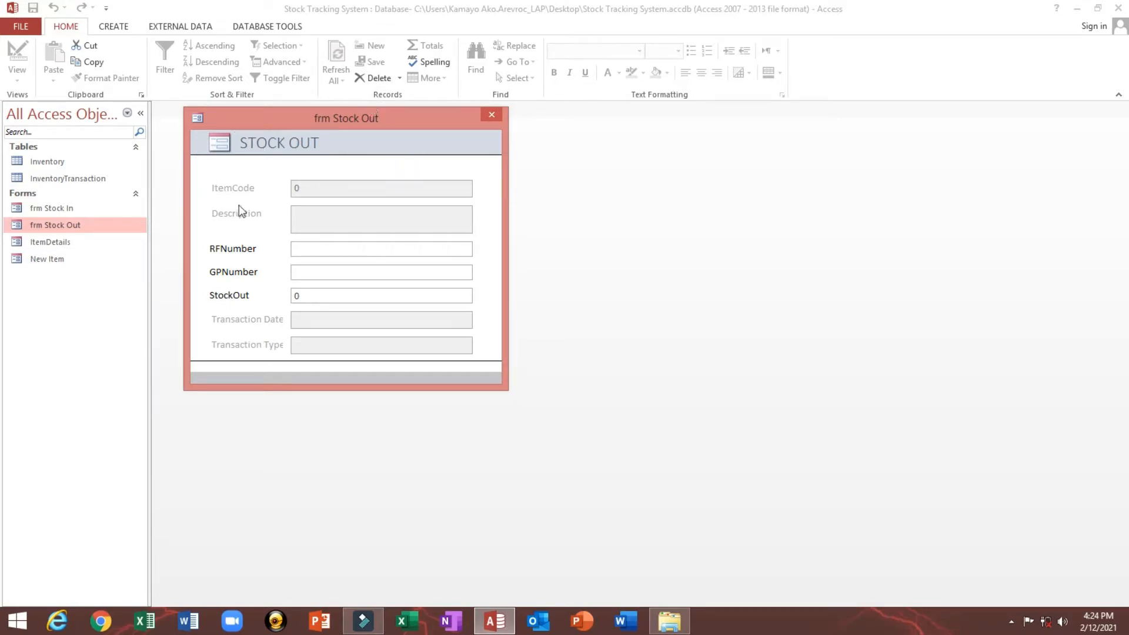
{"action": "left_click", "coordinate": [315, 248]}
{"action": "left_click", "coordinate": [320, 274]}
{"action": "left_click", "coordinate": [384, 300]}
{"action": "mouse_move", "coordinate": [286, 125]}
{"action": "left_mouse_down"}
{"action": "mouse_move", "coordinate": [238, 141]}
{"action": "mouse_move", "coordinate": [295, 139]}
{"action": "left_mouse_up"}
{"action": "right_click", "coordinate": [299, 139]}
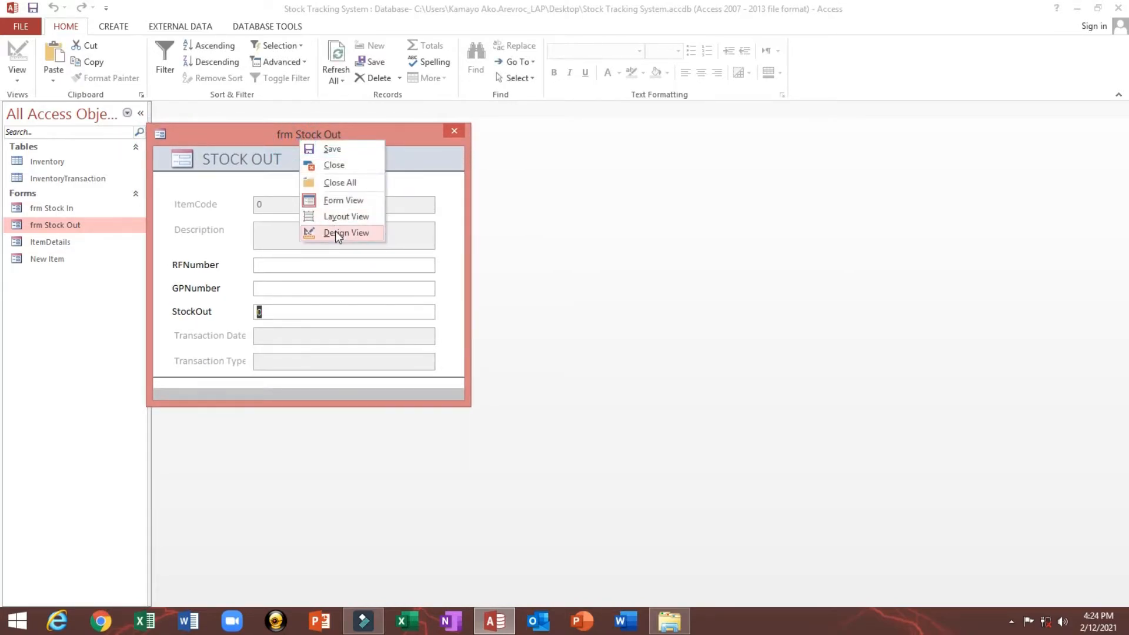
{"action": "left_click", "coordinate": [336, 232]}
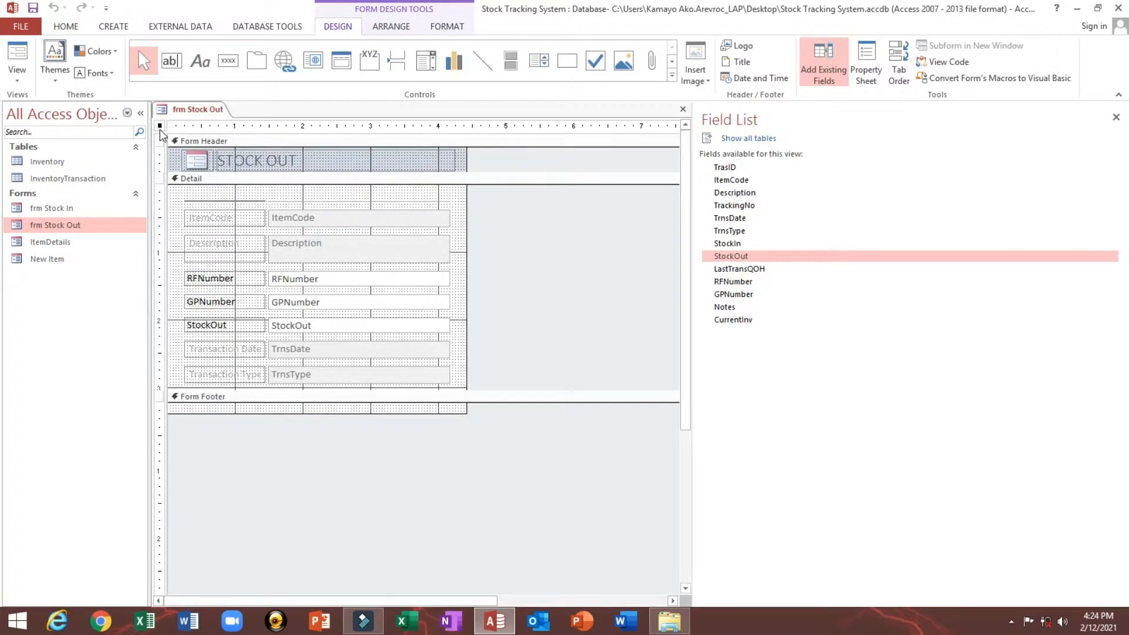
Copy the body of the StockIn_AfterUpdate procedure in the frm Stock Out code module, and delete the whole procedure from it
{"action": "double_click", "coordinate": [159, 127]}
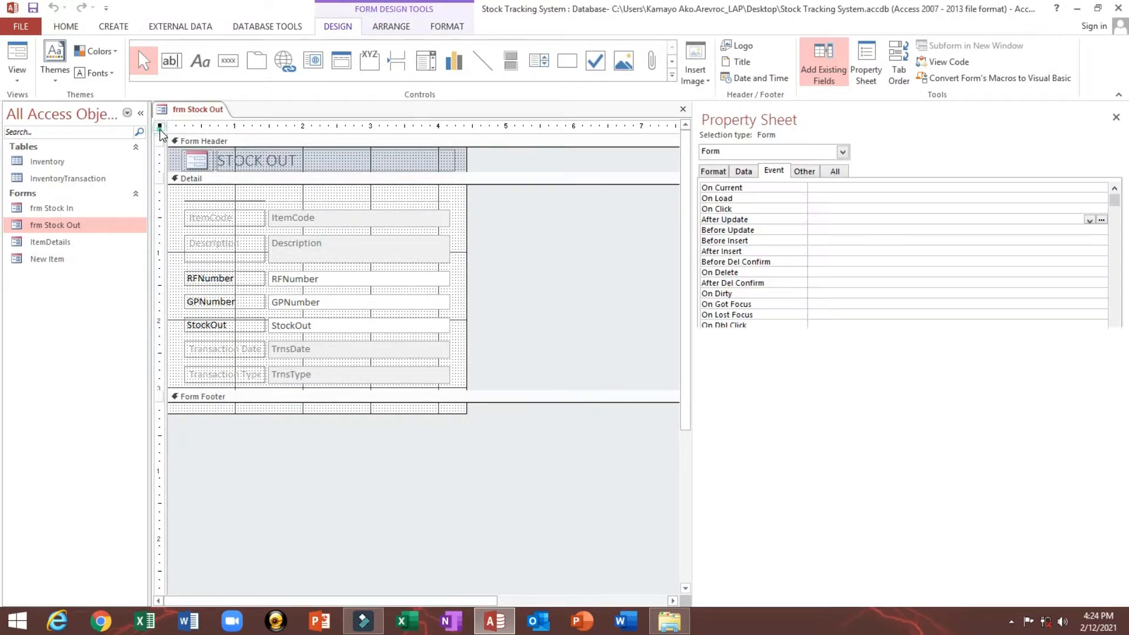
{"action": "left_click", "coordinate": [937, 62]}
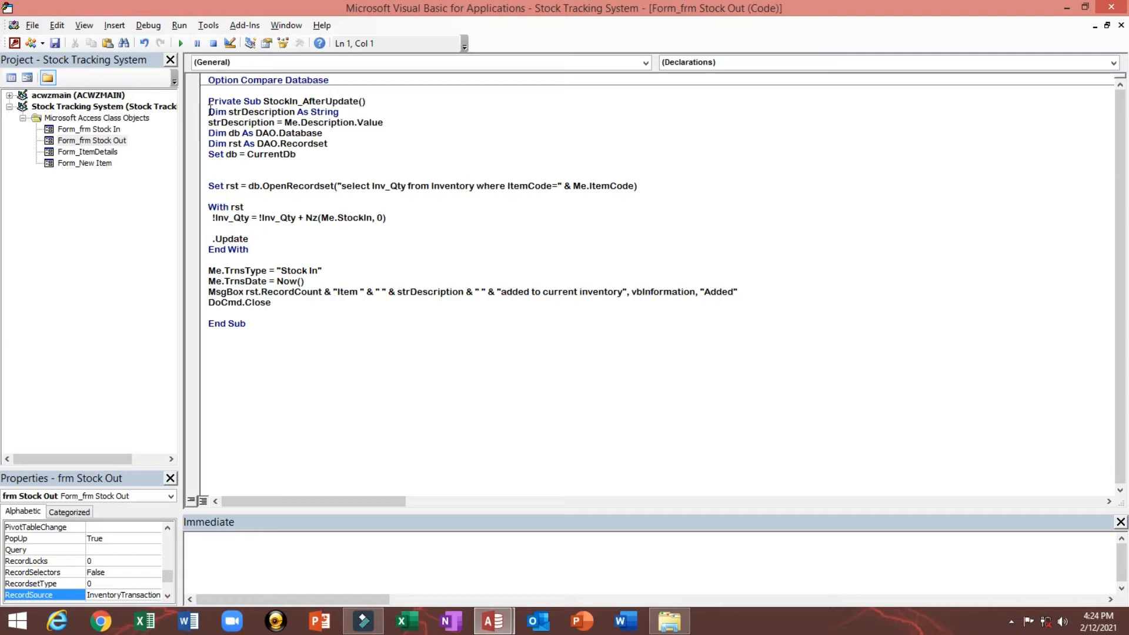
{"action": "left_click_drag", "start_coordinate": [209, 109], "coordinate": [383, 308]}
{"action": "key", "text": "ctrl+c"}
{"action": "key", "text": "Delete"}
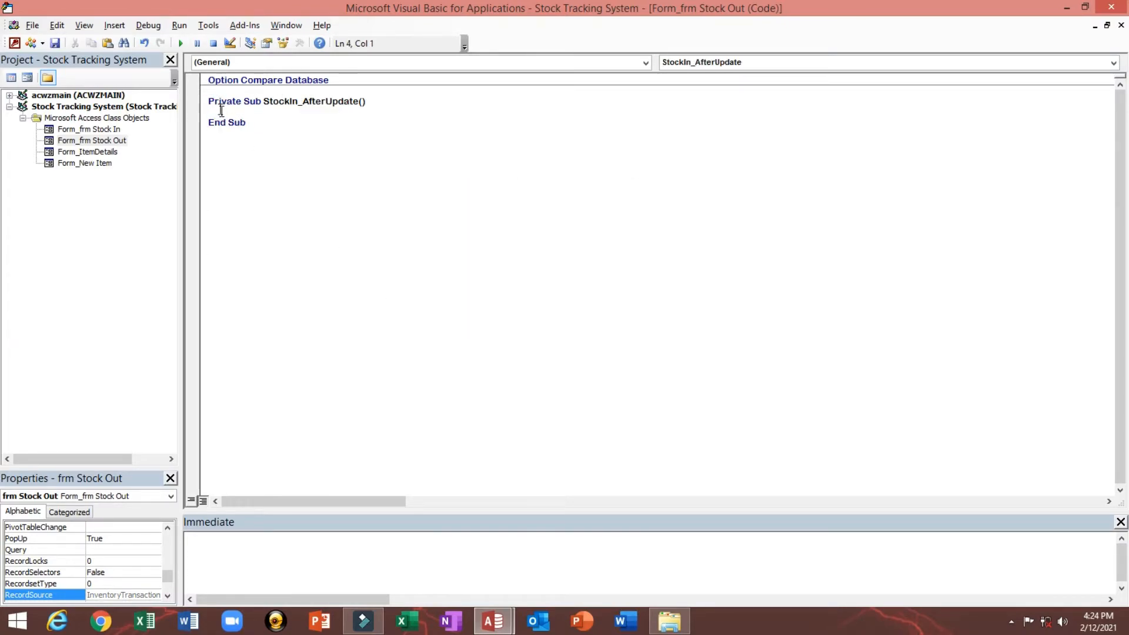
{"action": "left_click_drag", "start_coordinate": [209, 101], "coordinate": [274, 132]}
{"action": "key", "text": "Delete"}
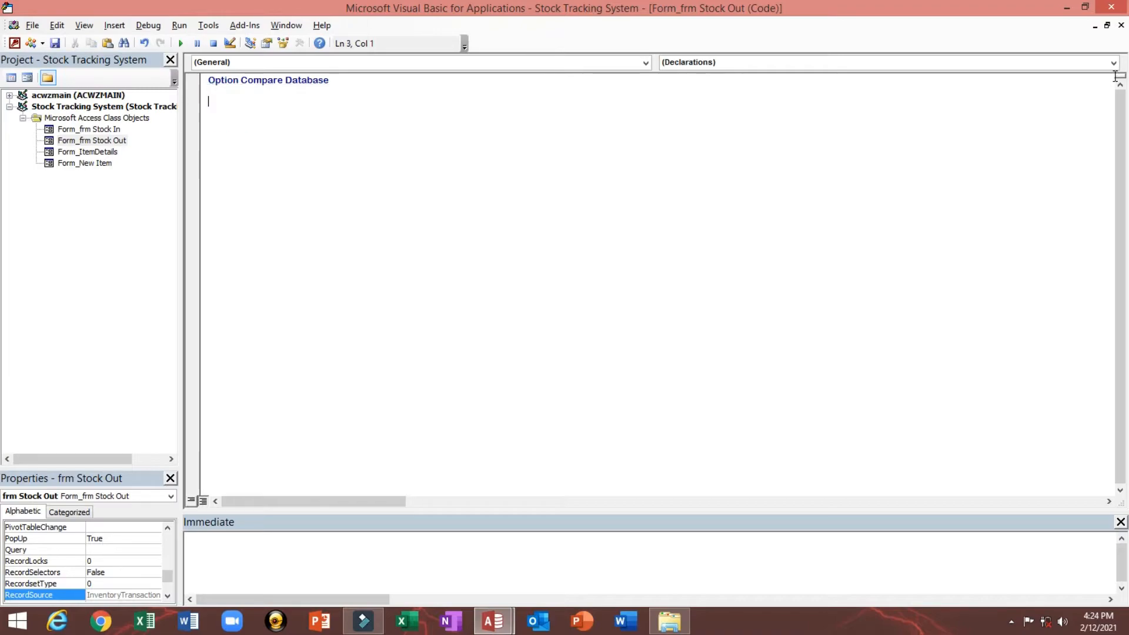
{"action": "left_click", "coordinate": [1120, 25]}
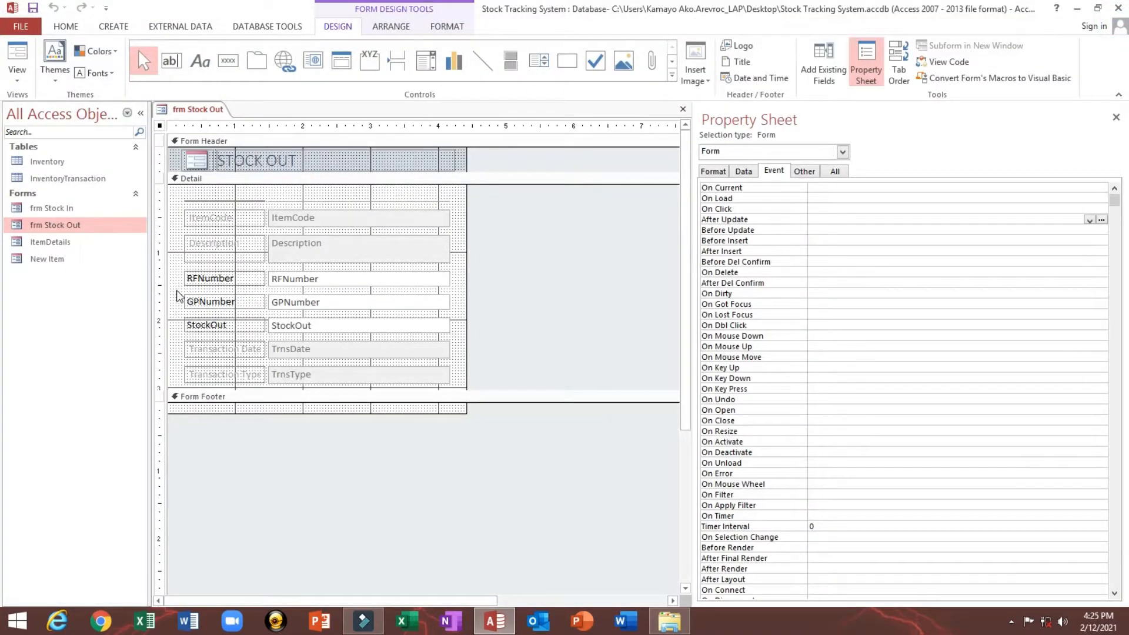
Create an After Update event procedure for the StockOut text box and paste the copied code into it
{"action": "left_click", "coordinate": [299, 334]}
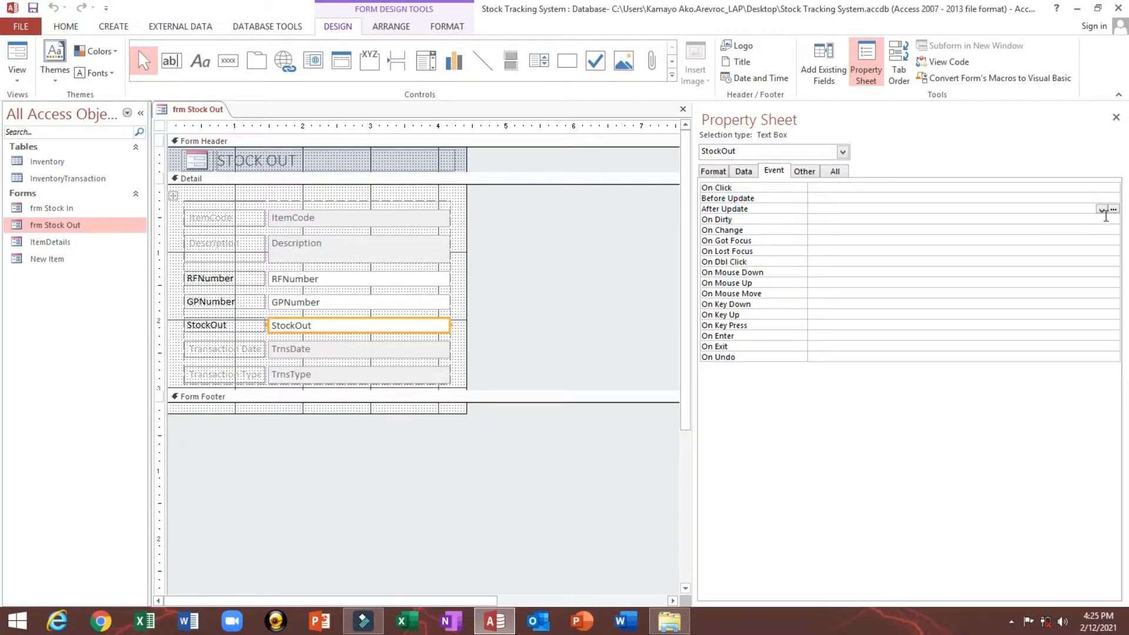
{"action": "left_click", "coordinate": [1101, 209]}
{"action": "left_click", "coordinate": [1101, 219]}
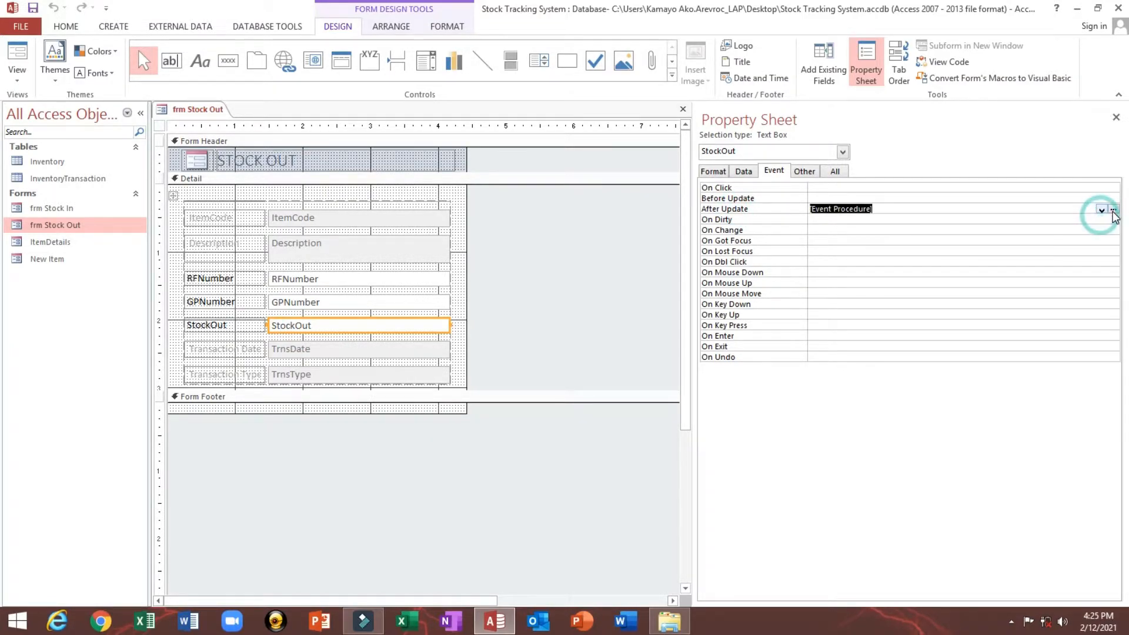
{"action": "left_click", "coordinate": [1112, 210]}
{"action": "key", "text": "ctrl+v"}
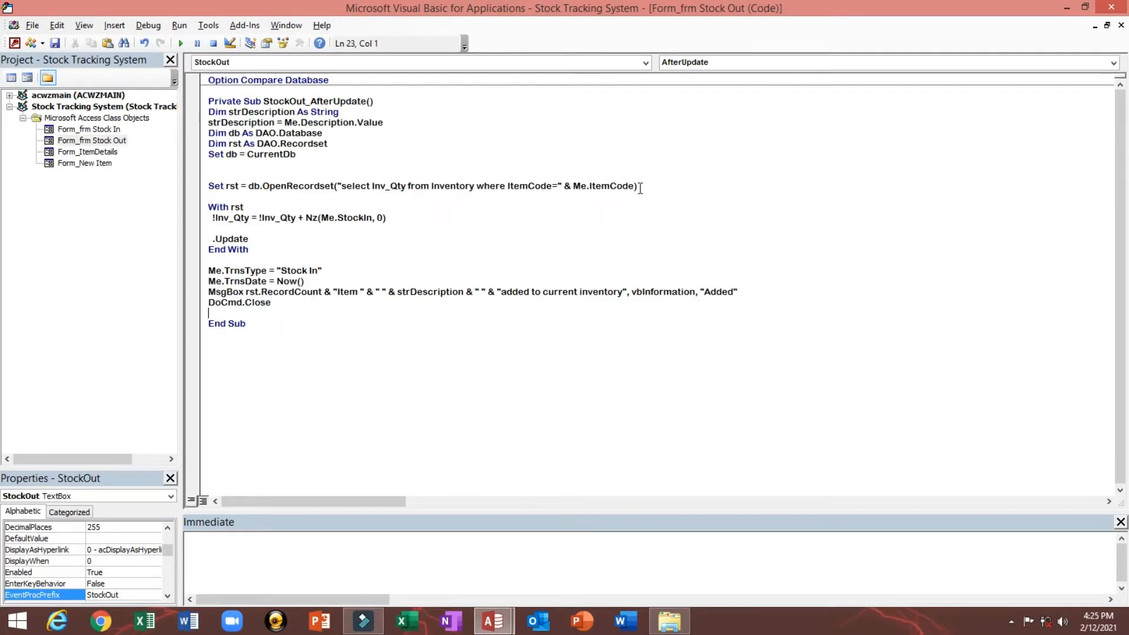
Replace StockIn with the copied field name StockOut in the Nz expression of the !Inv_Qty line
{"action": "left_click_drag", "start_coordinate": [208, 116], "coordinate": [321, 160]}
{"action": "left_click", "coordinate": [340, 222]}
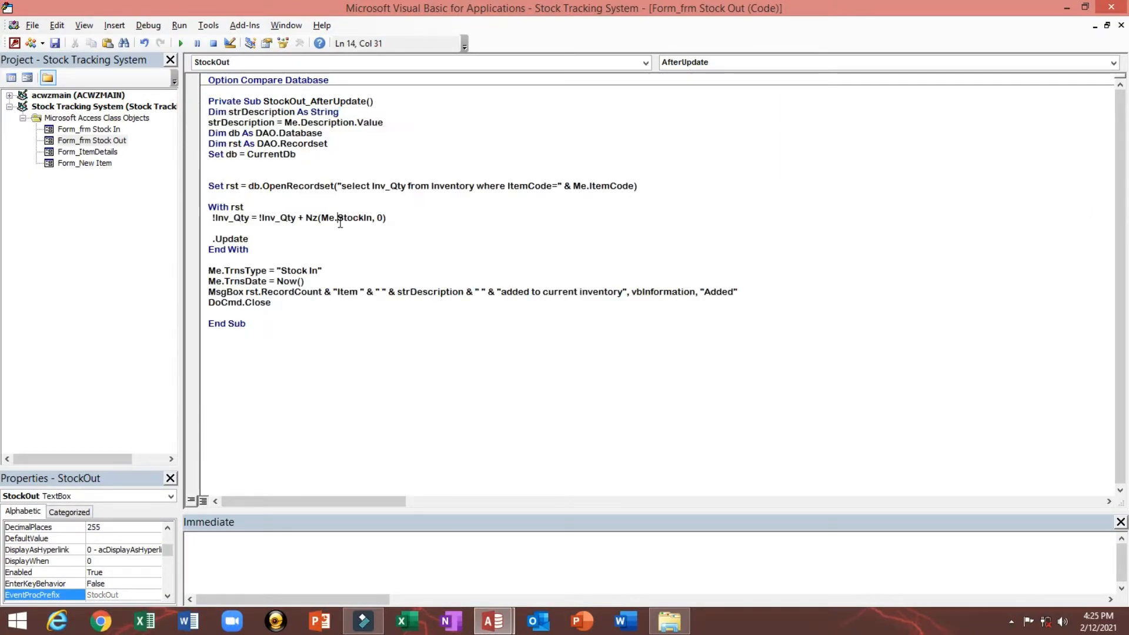
{"action": "key", "text": "alt+F11"}
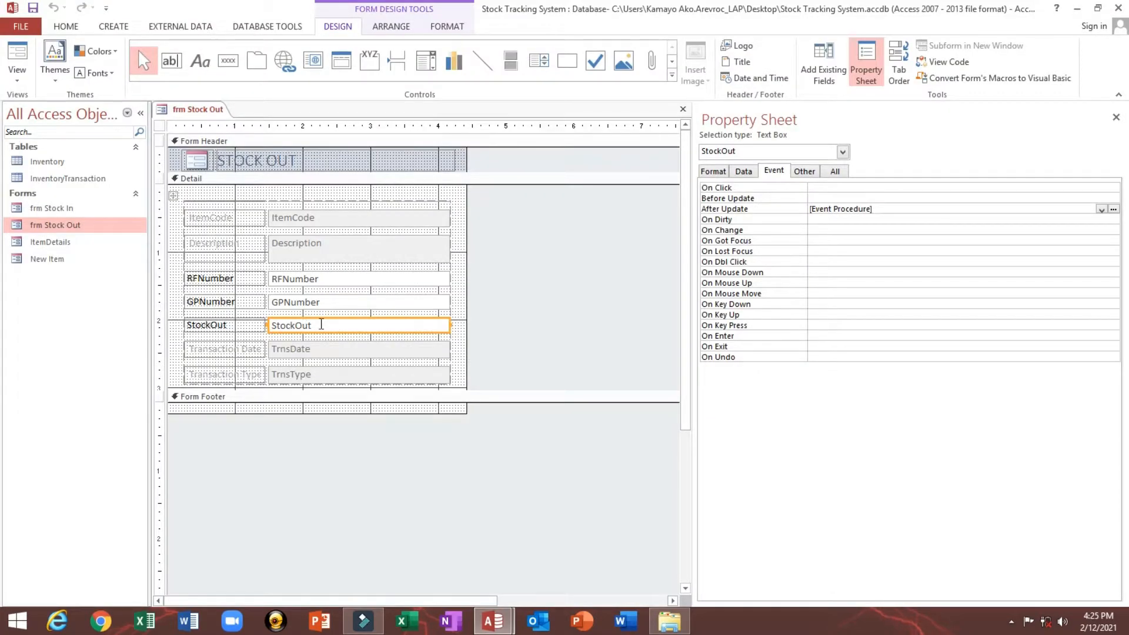
{"action": "left_click", "coordinate": [321, 324]}
{"action": "left_click_drag", "start_coordinate": [320, 324], "coordinate": [231, 325]}
{"action": "key", "text": "ctrl+c"}
{"action": "key", "text": "alt+Tab"}
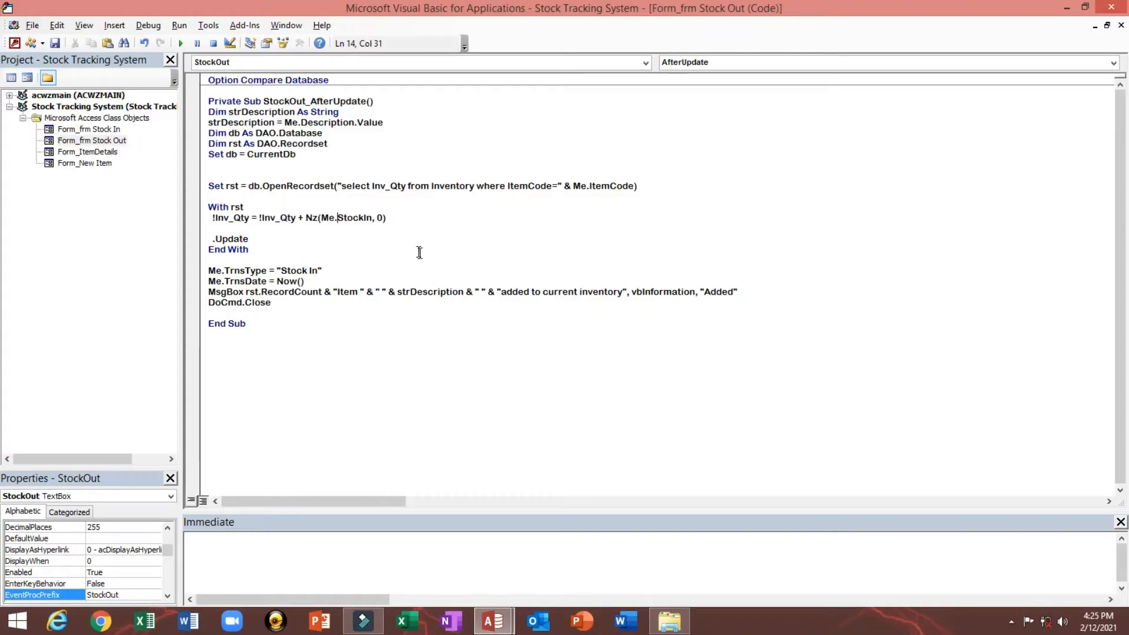
{"action": "double_click", "coordinate": [351, 218]}
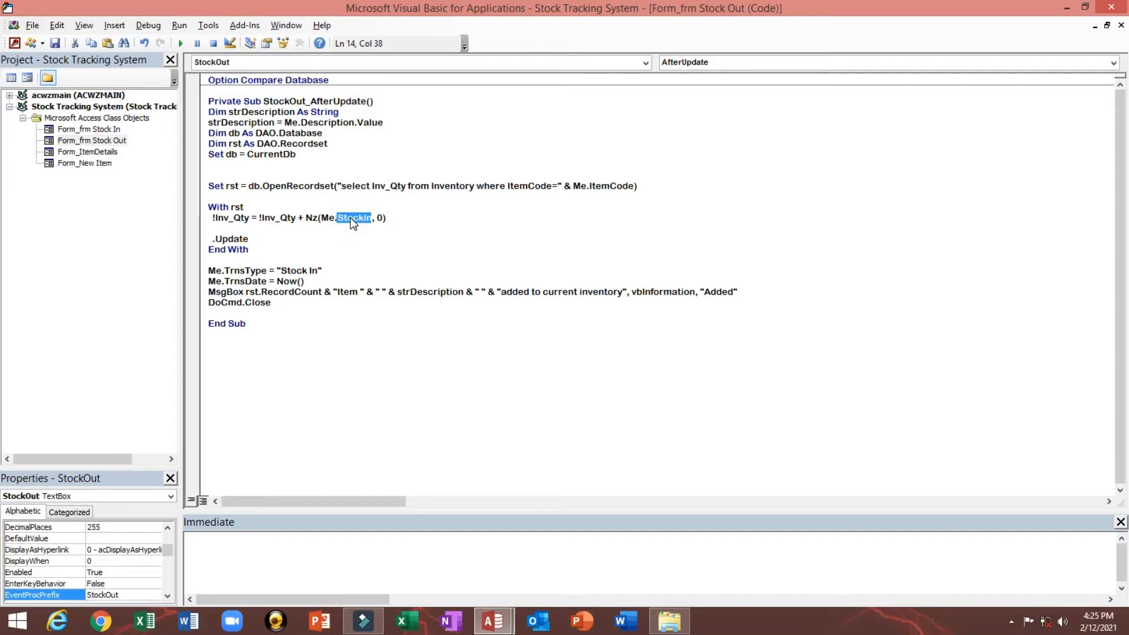
{"action": "key", "text": "ctrl+v"}
{"action": "left_click", "coordinate": [328, 234]}
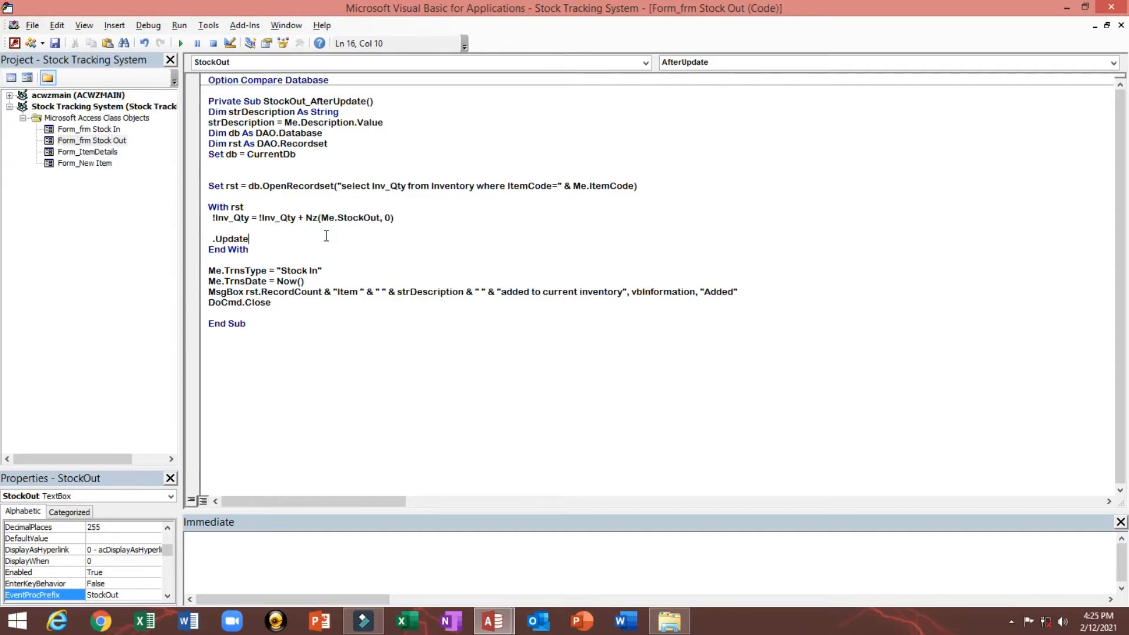
Change the Me.TrnsType value in the StockOut_AfterUpdate procedure to "Stock Out"
{"action": "left_click", "coordinate": [310, 273]}
{"action": "key", "text": "shift+Right"}
{"action": "key", "text": "shift+Right"}
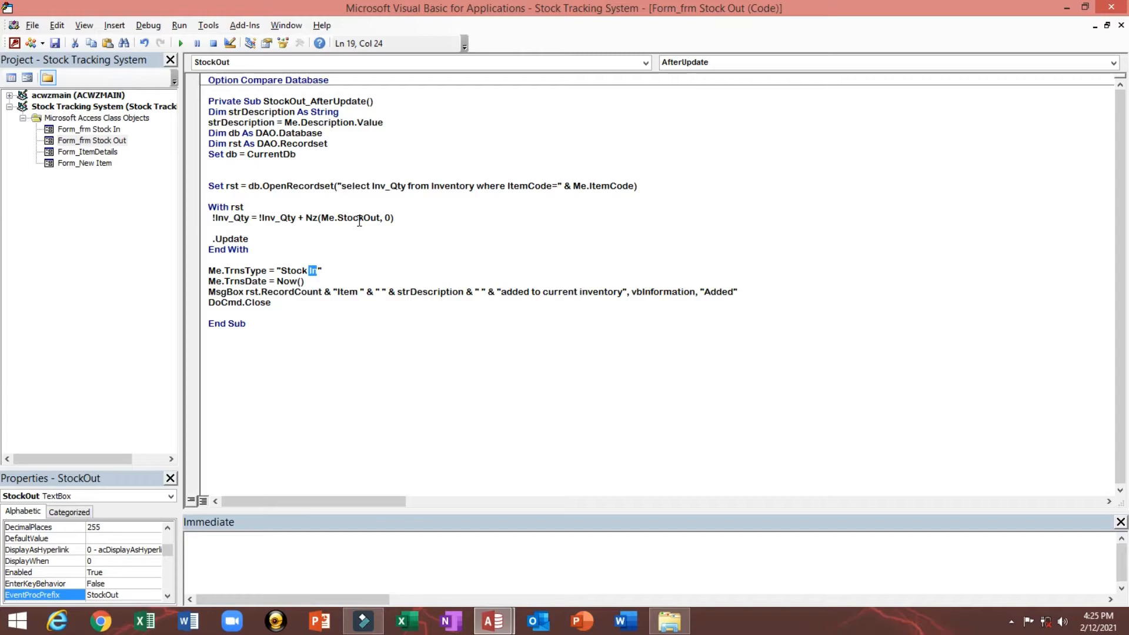
{"action": "type", "text": "Out"}
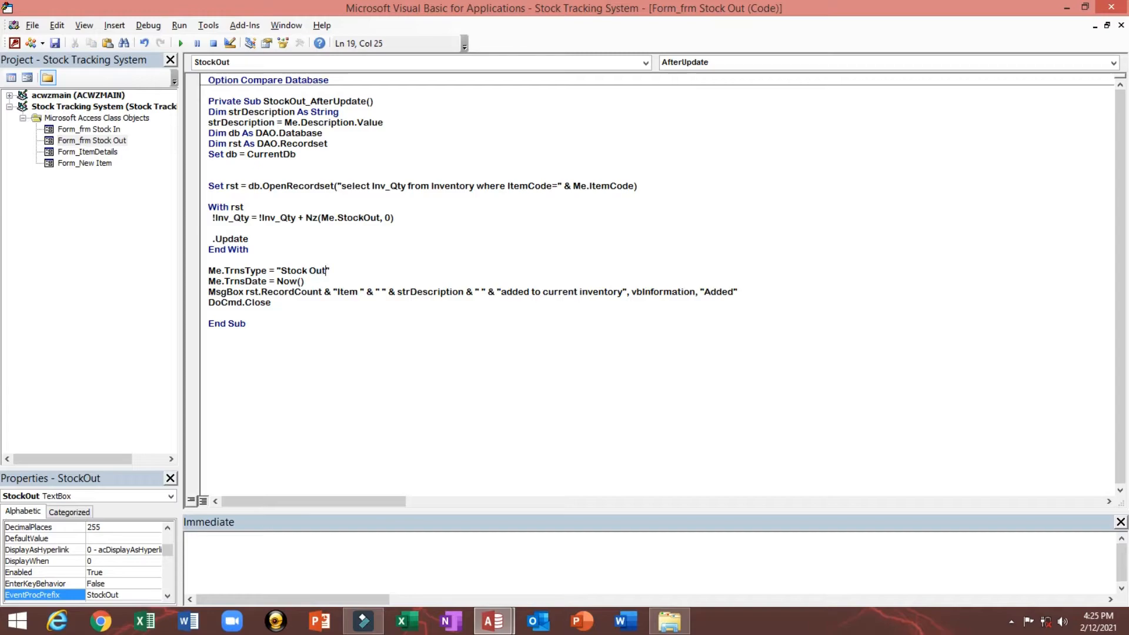
Change the MsgBox text in the StockOut_AfterUpdate procedure to "deducted to current inventory"
{"action": "left_click", "coordinate": [503, 294]}
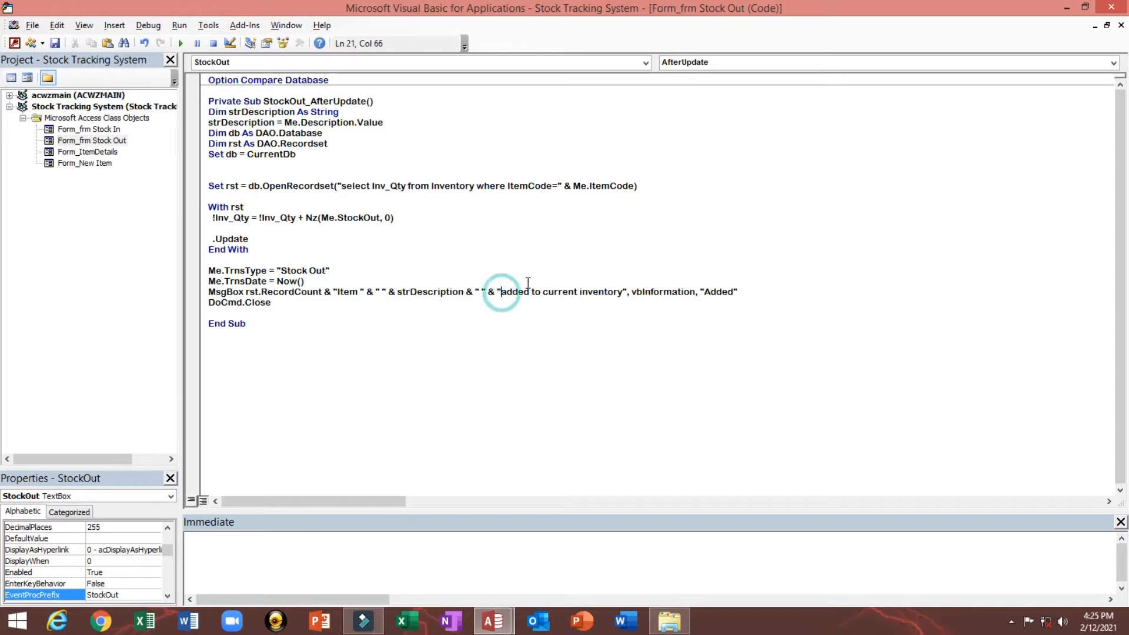
{"action": "key", "text": "BackSpace"}
{"action": "type", "text": "a"}
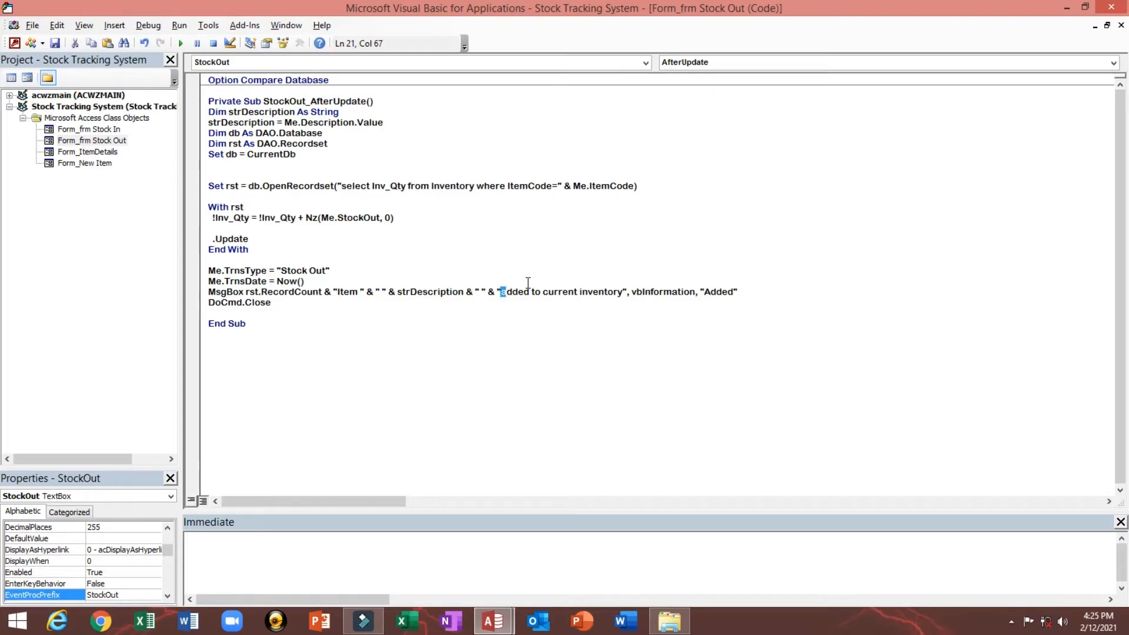
{"action": "key", "text": "shift+Right"}
{"action": "key", "text": "shift+Right"}
{"action": "key", "text": "shift+Right"}
{"action": "key", "text": "shift+Right"}
{"action": "key", "text": "shift+Right"}
{"action": "type", "text": "dedc"}
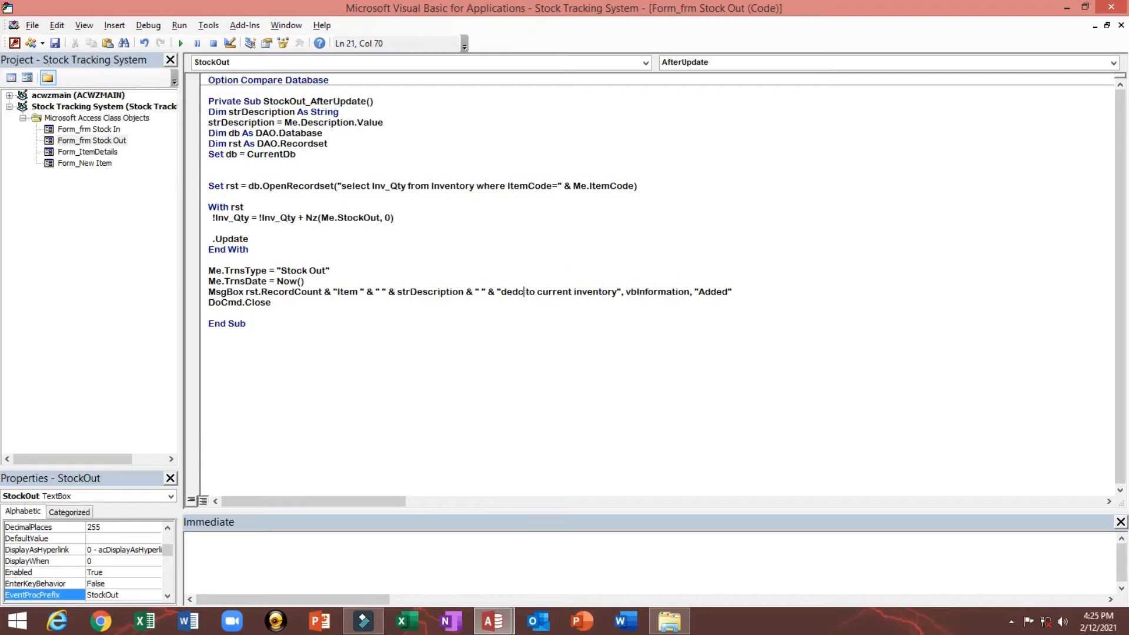
{"action": "key", "text": "BackSpace"}
{"action": "type", "text": "ucted"}
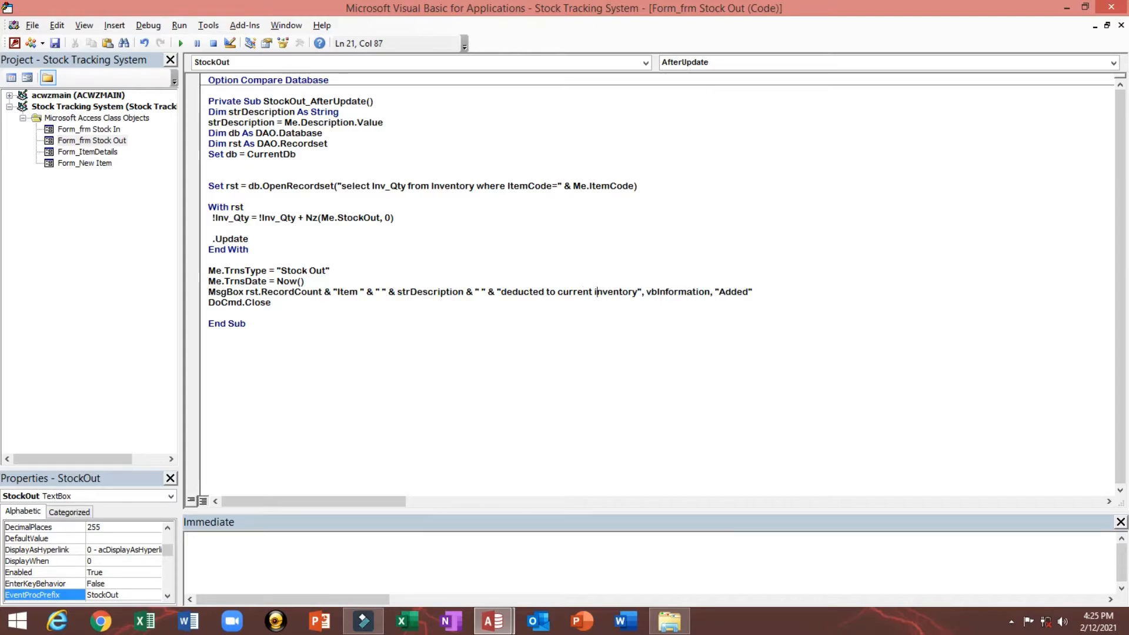
Change the MsgBox title in the StockOut_AfterUpdate procedure to "Deducted"
{"action": "key", "text": "Right"}
{"action": "key", "text": "Right"}
{"action": "key", "text": "Right"}
{"action": "key", "text": "Right"}
{"action": "key", "text": "Right"}
{"action": "key", "text": "Right"}
{"action": "key", "text": "Right"}
{"action": "key", "text": "Right"}
{"action": "key", "text": "Right"}
{"action": "key", "text": "Right"}
{"action": "key", "text": "Right"}
{"action": "key", "text": "Right"}
{"action": "key", "text": "Right"}
{"action": "key", "text": "Right"}
{"action": "key", "text": "Right"}
{"action": "key", "text": "shift+Right"}
{"action": "key", "text": "shift+Right"}
{"action": "key", "text": "shift+Right"}
{"action": "key", "text": "shift+Right"}
{"action": "key", "text": "shift+Right"}
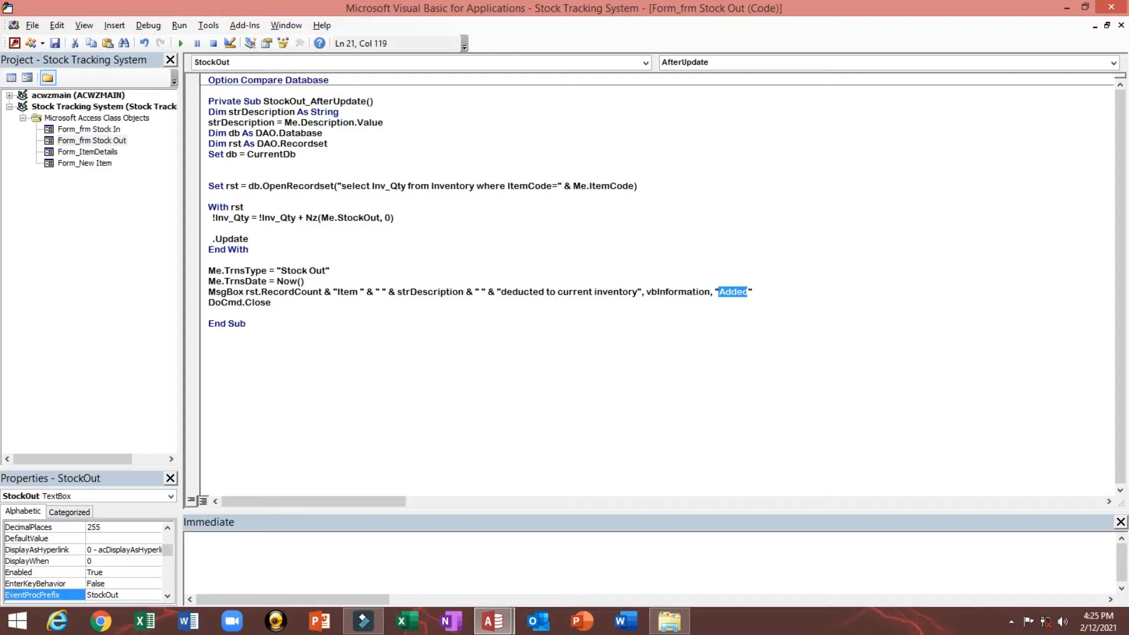
{"action": "type", "text": "D"}
{"action": "type", "text": "educa"}
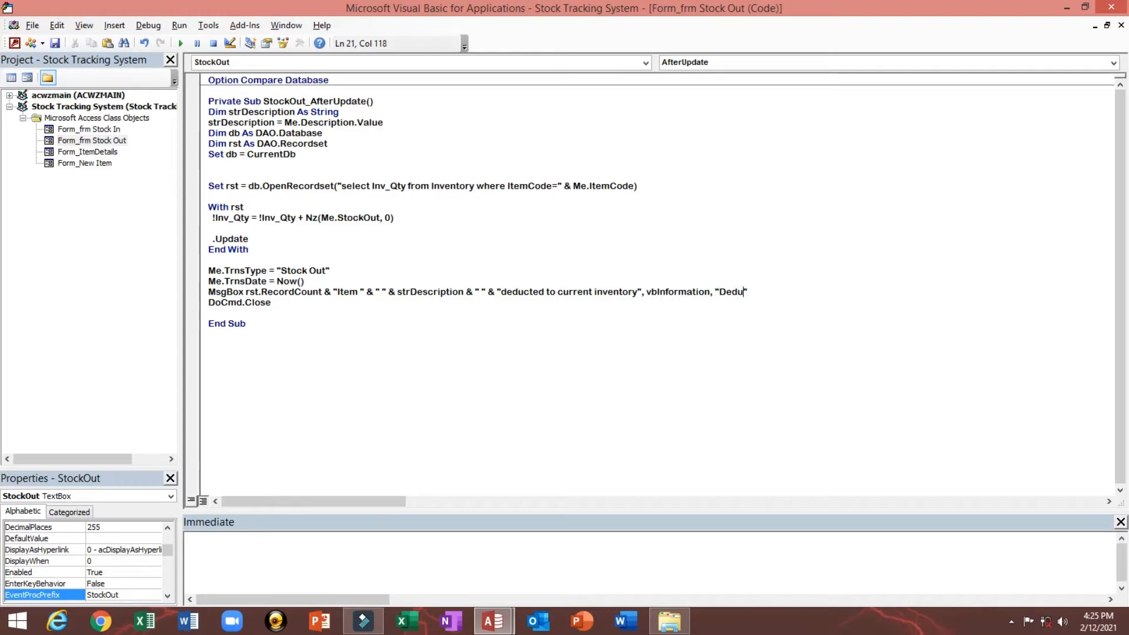
{"action": "key", "text": "BackSpace"}
{"action": "type", "text": "ted"}
{"action": "key", "text": "Up"}
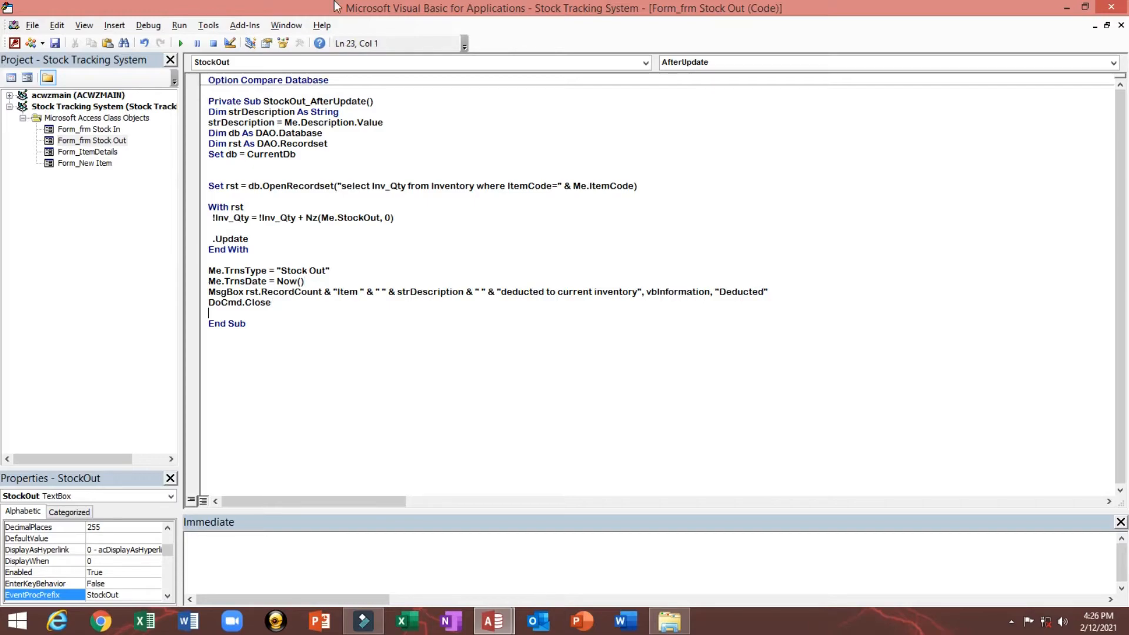
Save the StockOut_AfterUpdate code, and close the code editor and the frm Stock Out form
{"action": "left_click", "coordinate": [55, 48]}
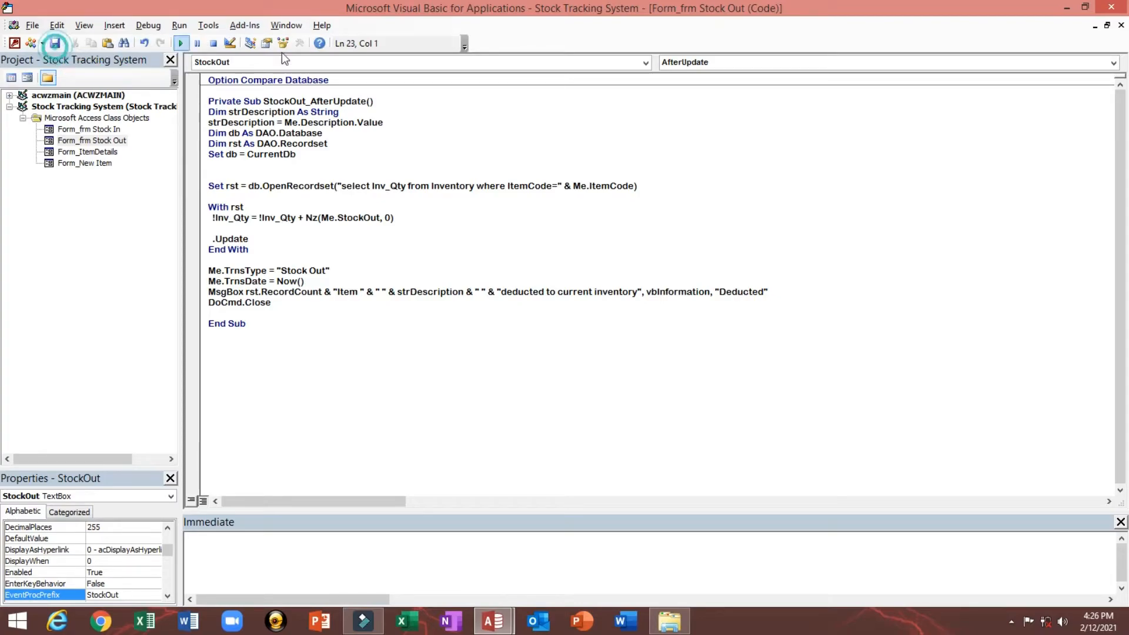
{"action": "left_click", "coordinate": [1111, 7]}
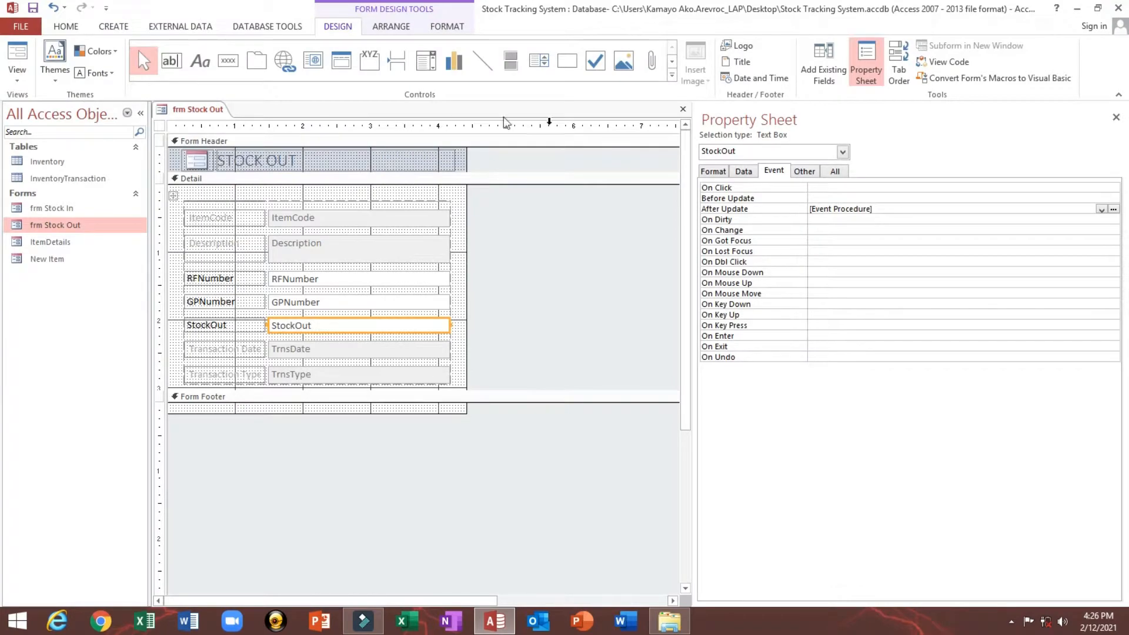
{"action": "left_click", "coordinate": [684, 109]}
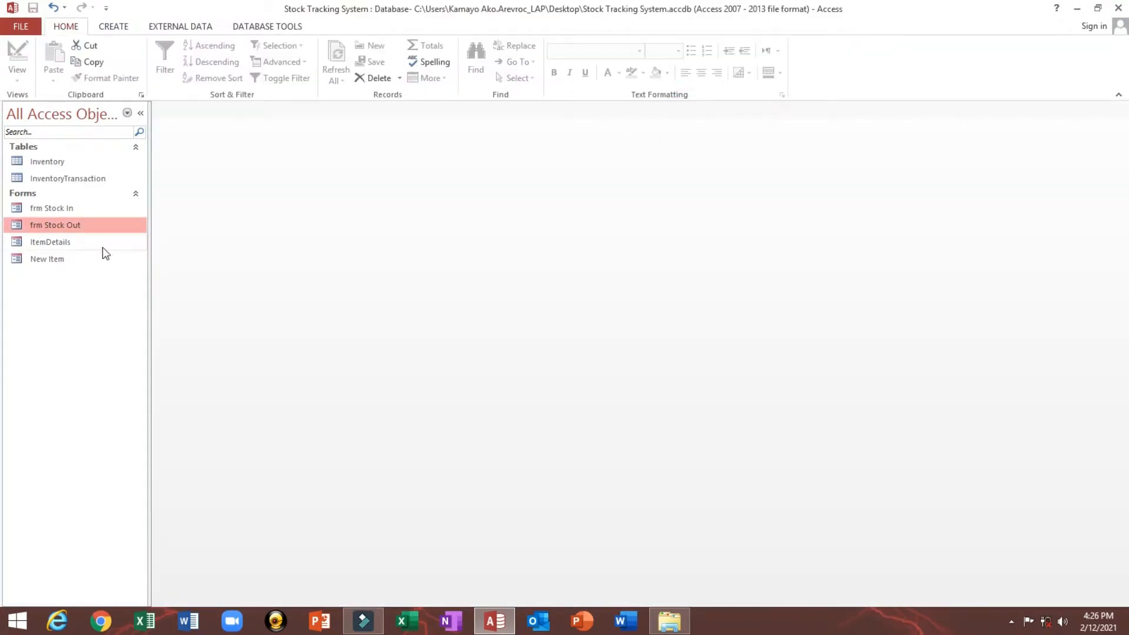
View the frm Stock In form and close it, and open the frm Stock Out form to check its layout
{"action": "double_click", "coordinate": [68, 209]}
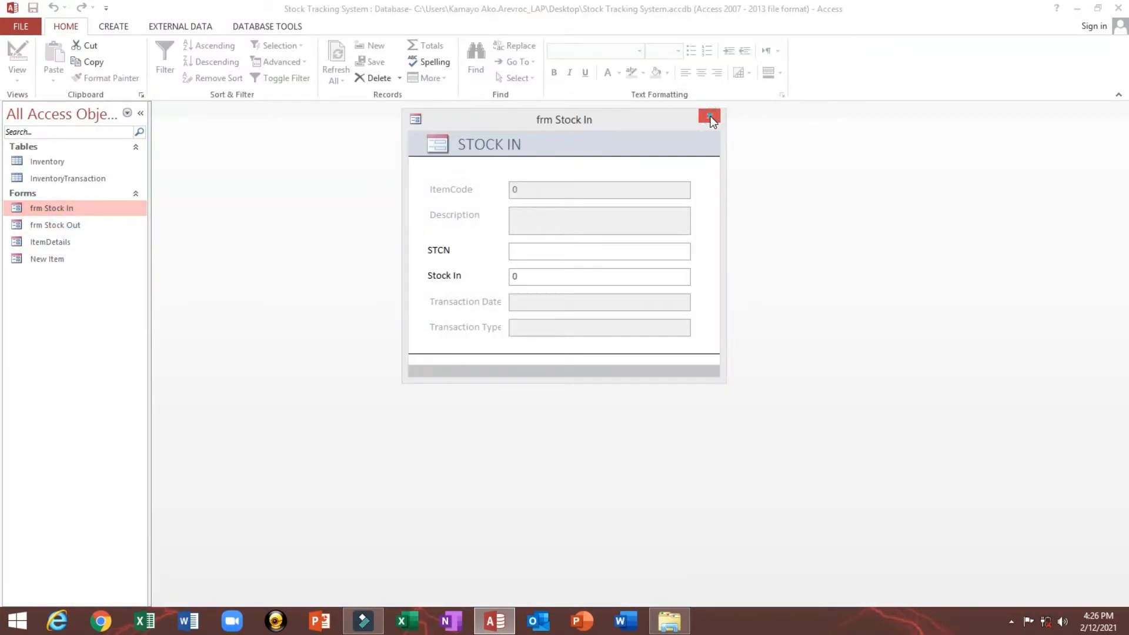
{"action": "left_click", "coordinate": [710, 117]}
{"action": "double_click", "coordinate": [65, 226]}
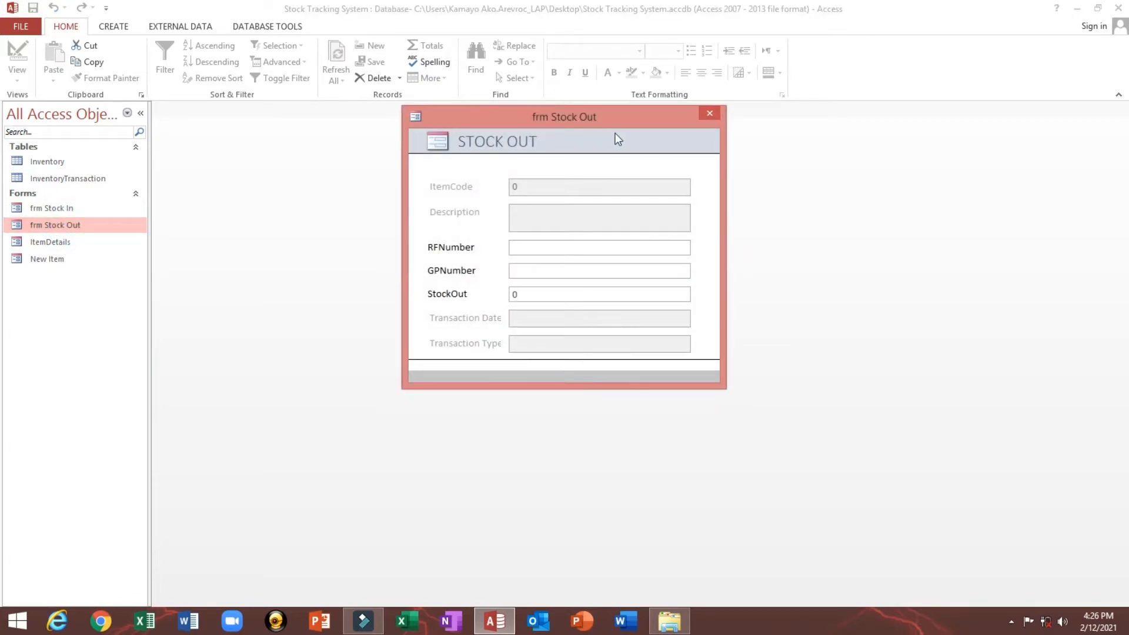
Close the frm Stock Out form
{"action": "left_click", "coordinate": [709, 113]}
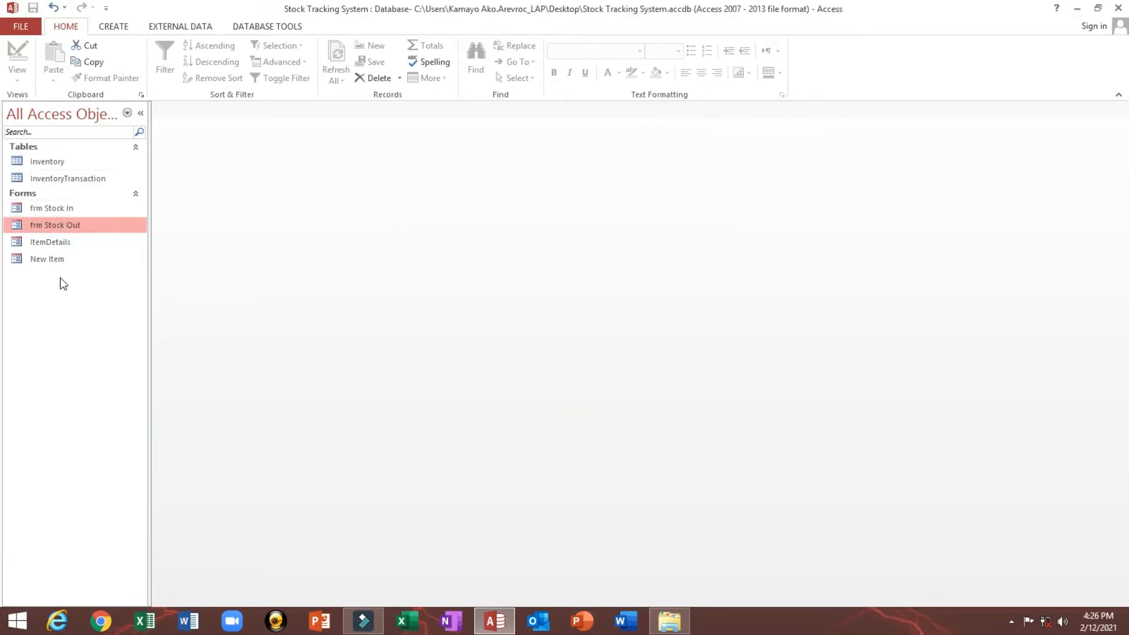
{"action": "left_click", "coordinate": [71, 209]}
{"action": "left_click", "coordinate": [71, 224]}
{"action": "left_click", "coordinate": [72, 210]}
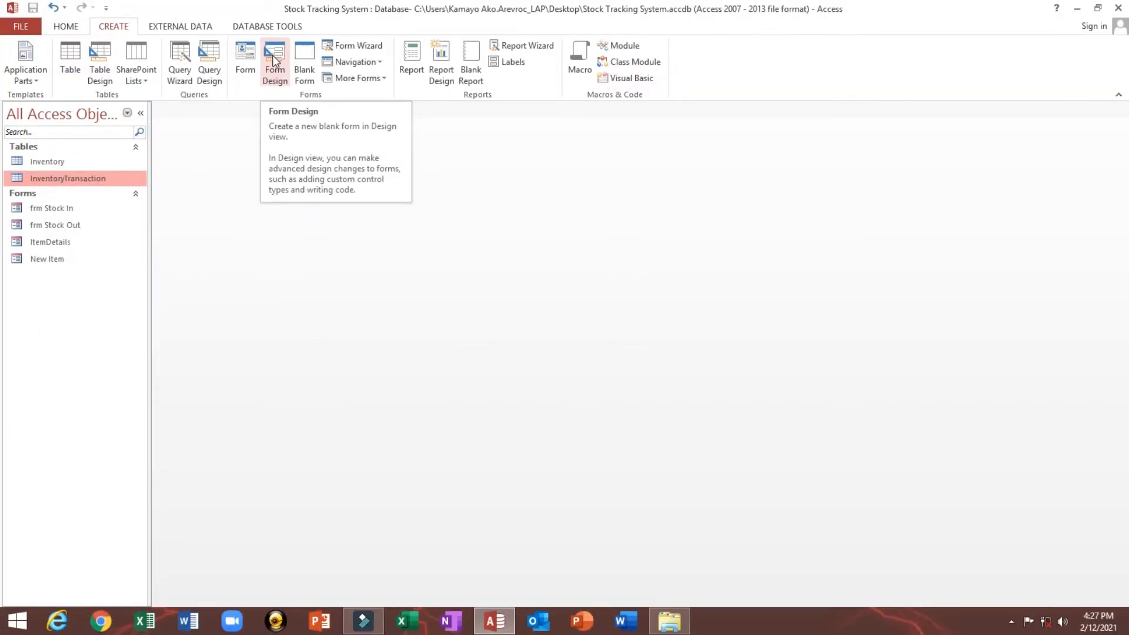
Create a blank form in Design view and widen its detail area to about 10 inches
{"action": "left_click", "coordinate": [275, 59]}
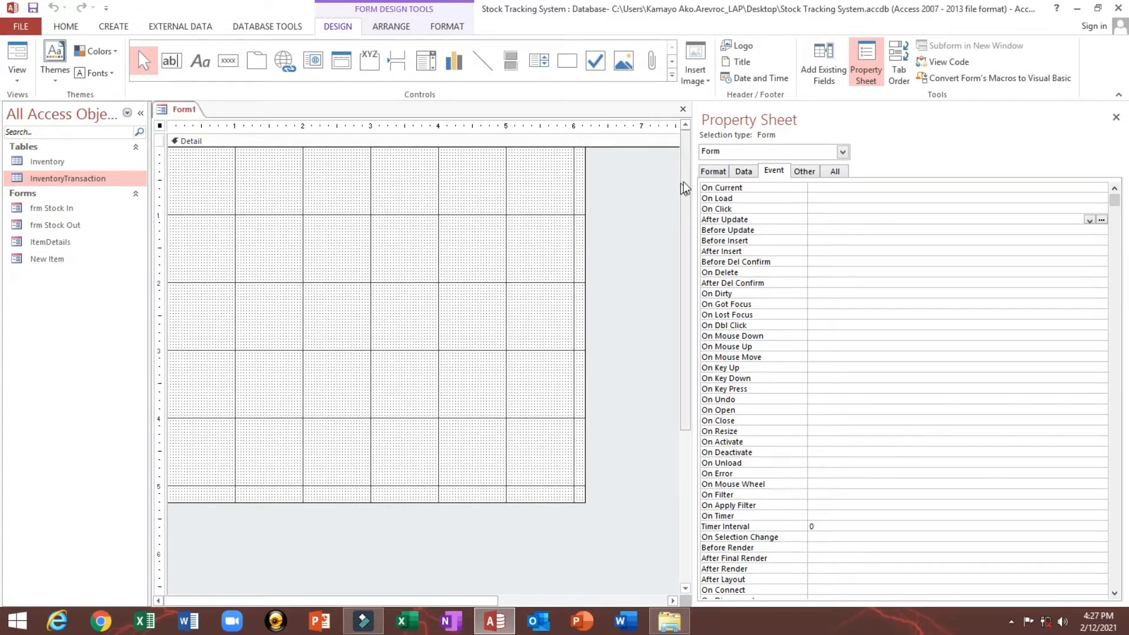
{"action": "left_click_drag", "start_coordinate": [683, 181], "coordinate": [1022, 235]}
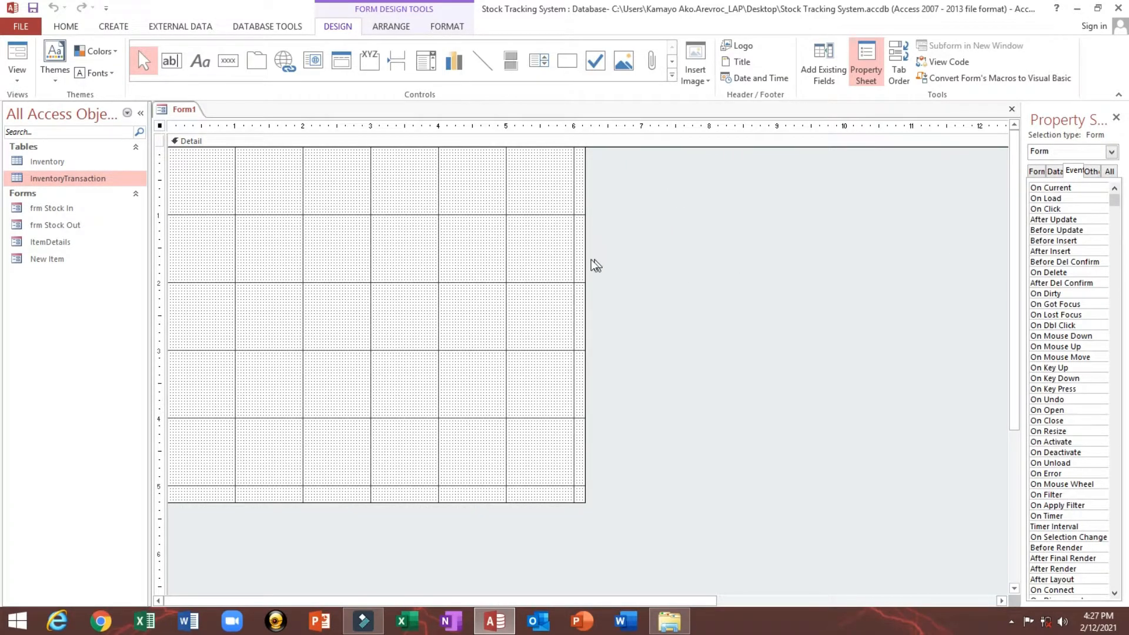
{"action": "left_click_drag", "start_coordinate": [585, 258], "coordinate": [851, 260]}
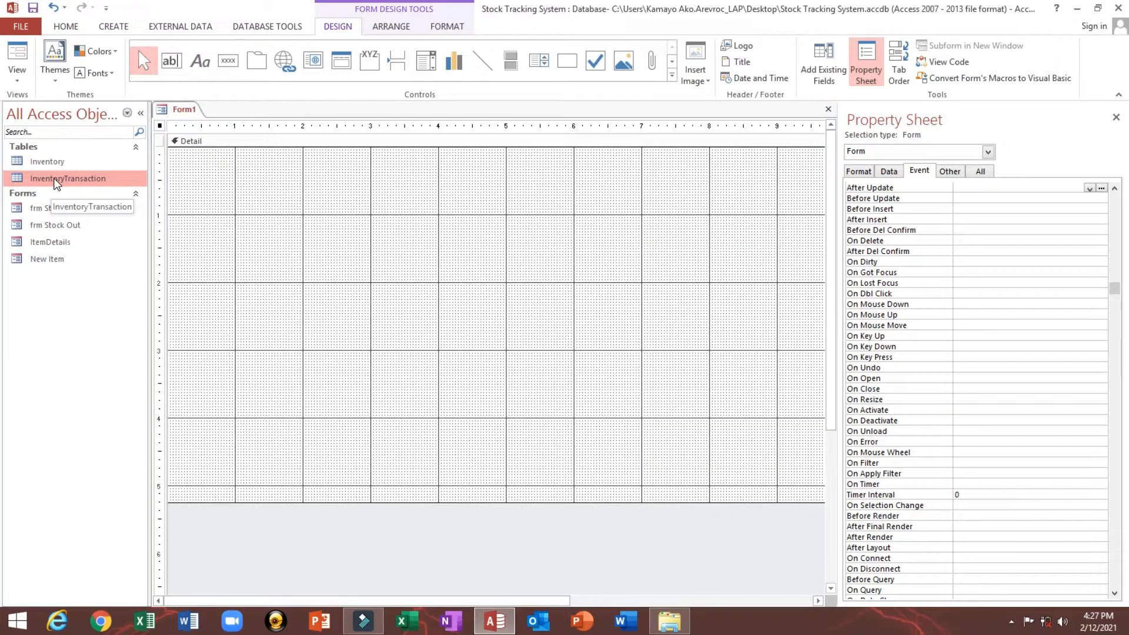
Set the new form's record source to the InventoryTransaction table
{"action": "left_click", "coordinate": [55, 182]}
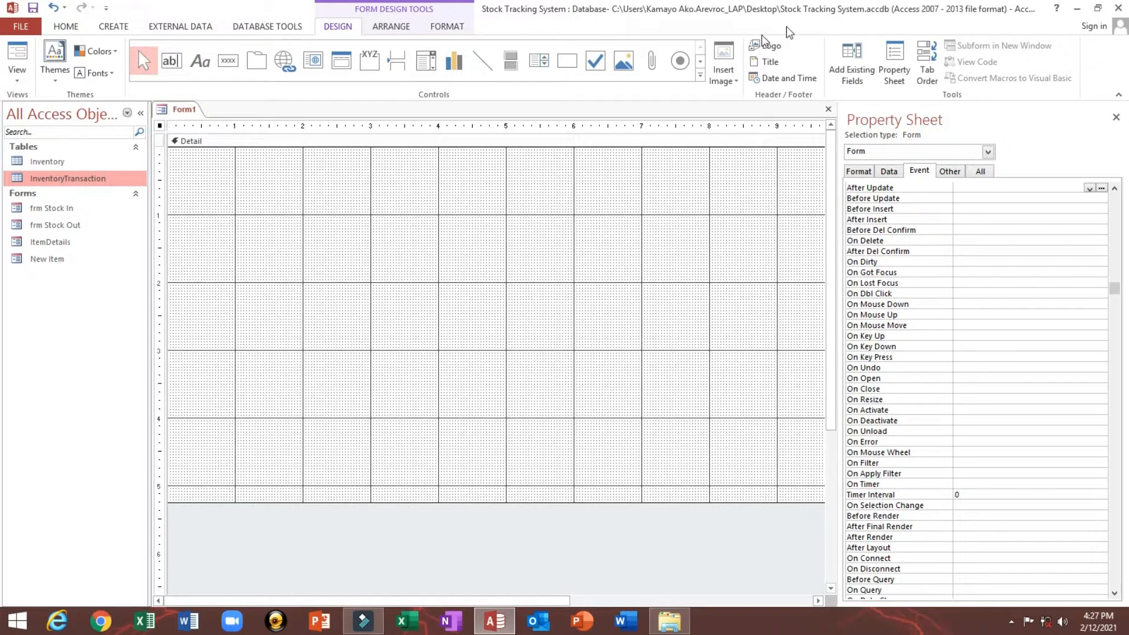
{"action": "left_click", "coordinate": [852, 59]}
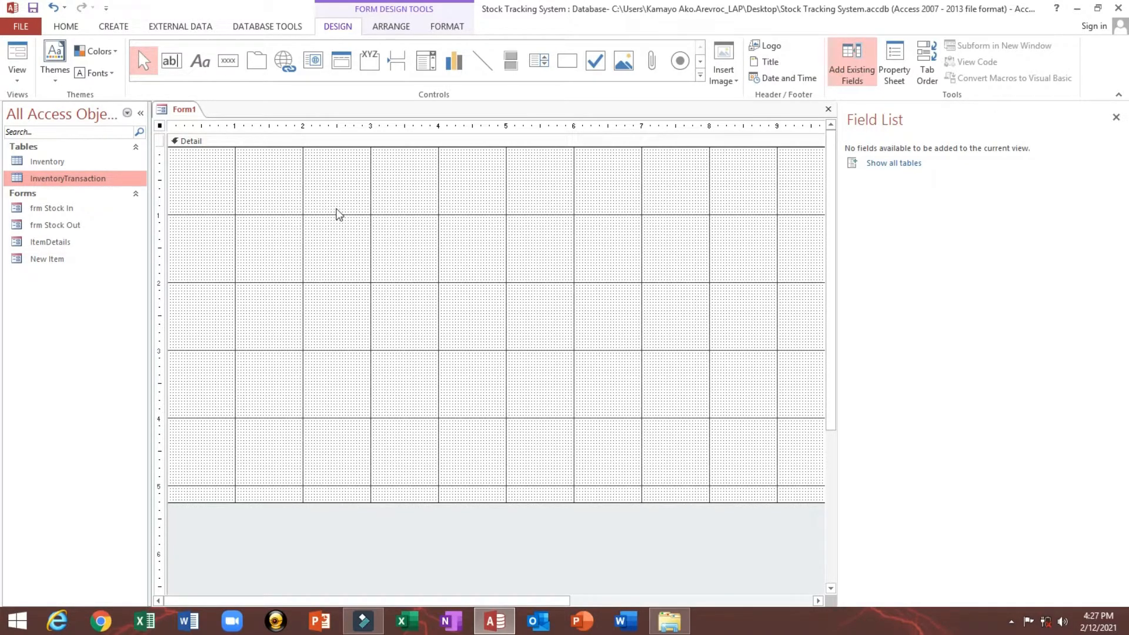
{"action": "left_click", "coordinate": [54, 181]}
{"action": "key", "text": "ctrl+c"}
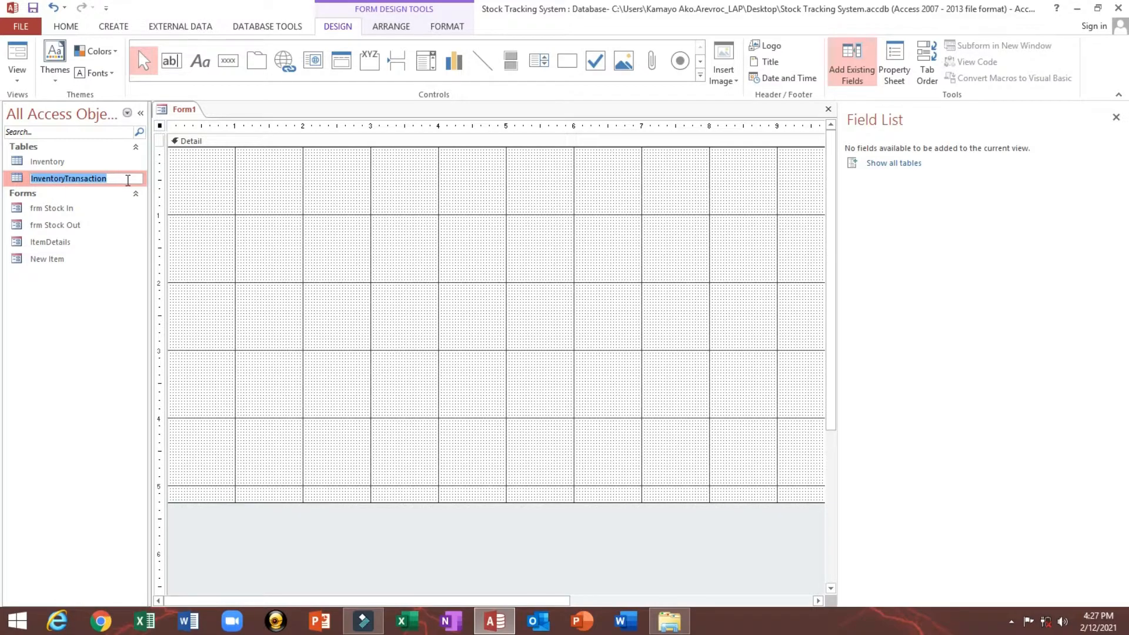
{"action": "left_click", "coordinate": [260, 198]}
{"action": "left_click", "coordinate": [864, 56]}
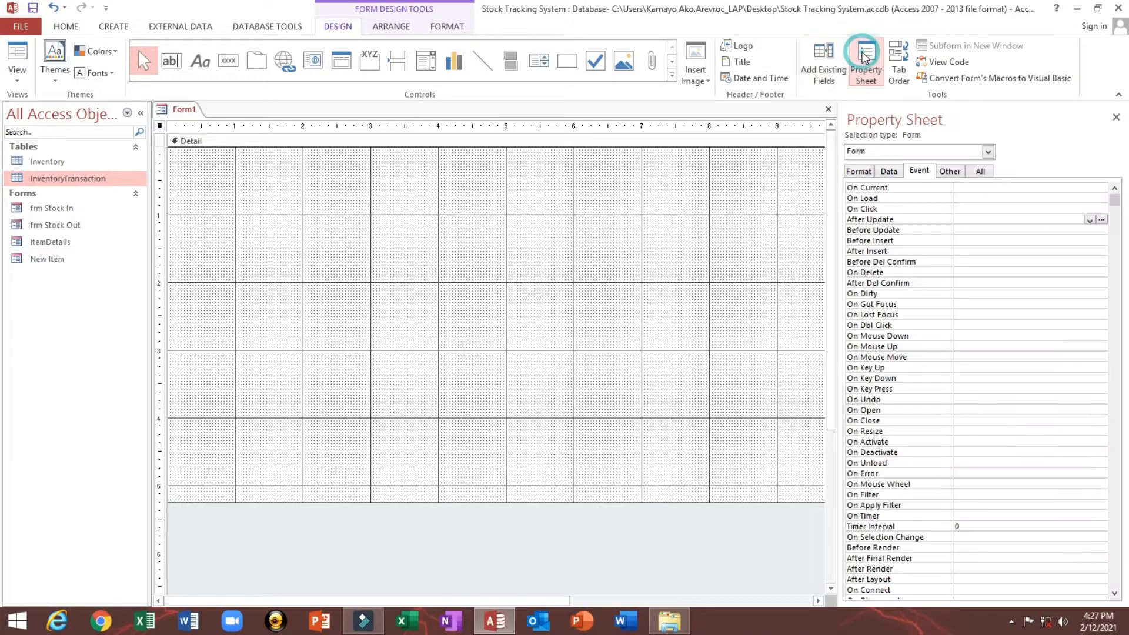
{"action": "left_click", "coordinate": [889, 171]}
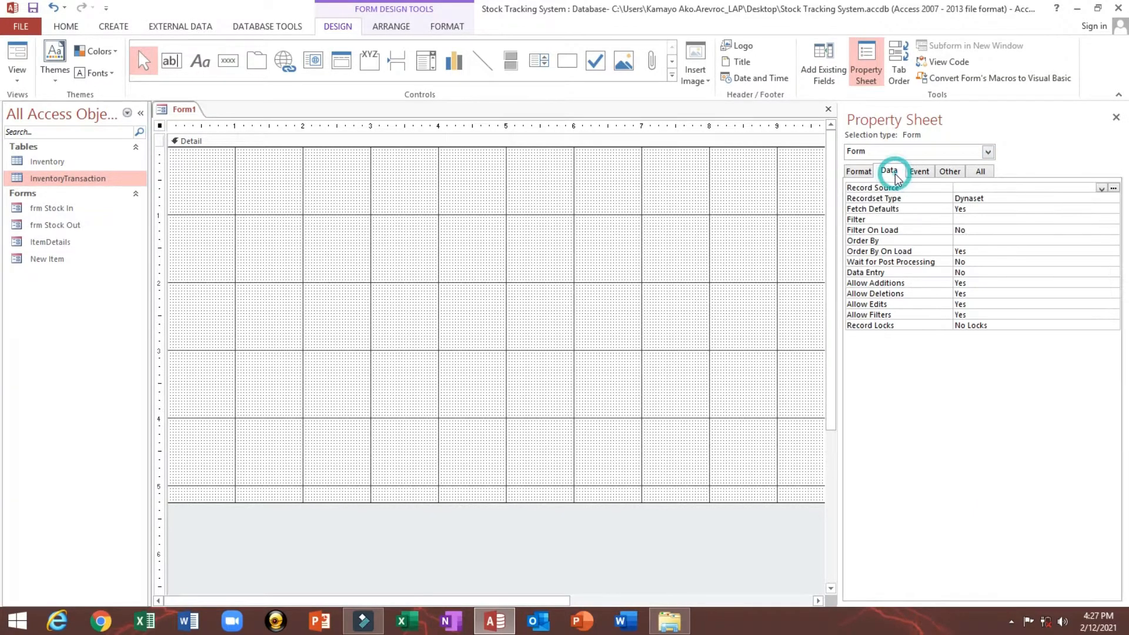
{"action": "left_click", "coordinate": [987, 190]}
{"action": "key", "text": "ctrl+v"}
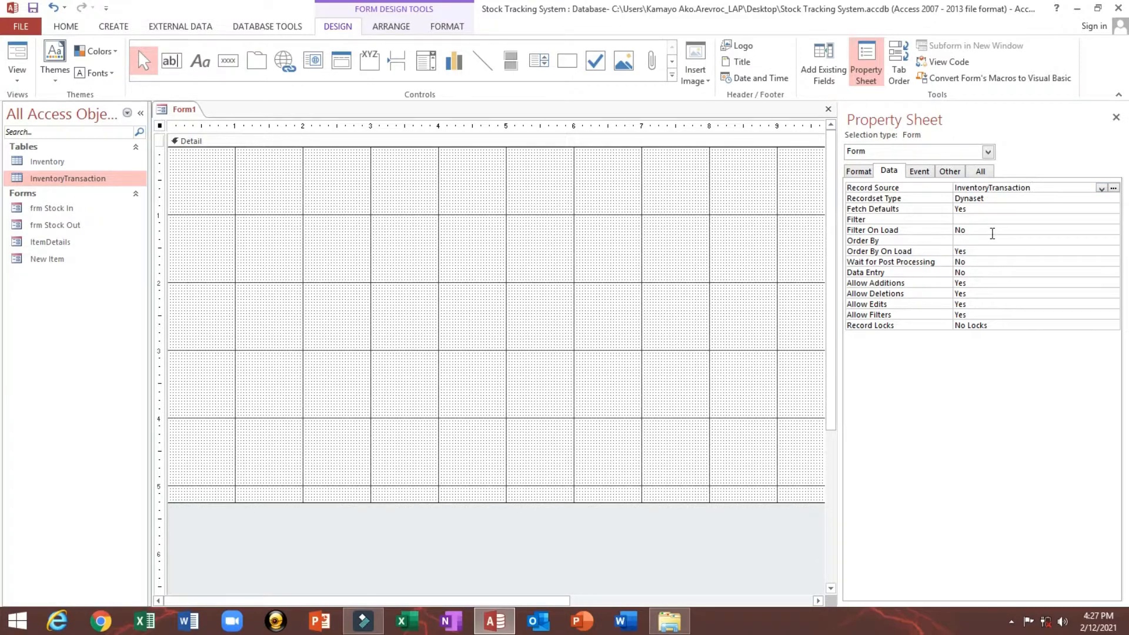
{"action": "left_click", "coordinate": [581, 177]}
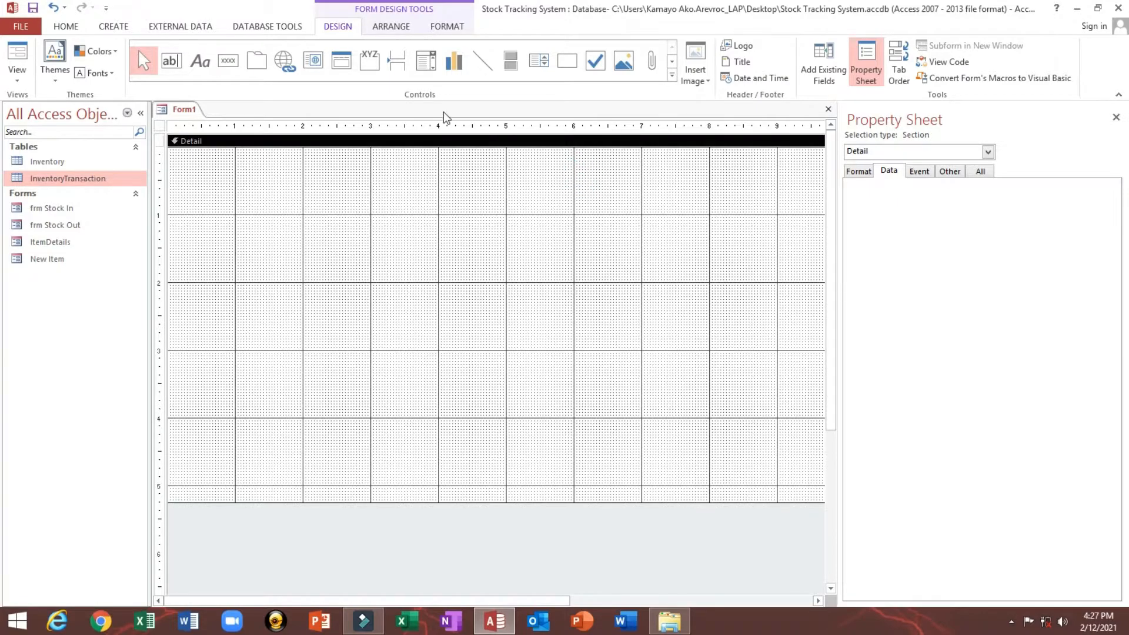
Save the new form under the name Transaction Form
{"action": "key", "text": "ctrl+s"}
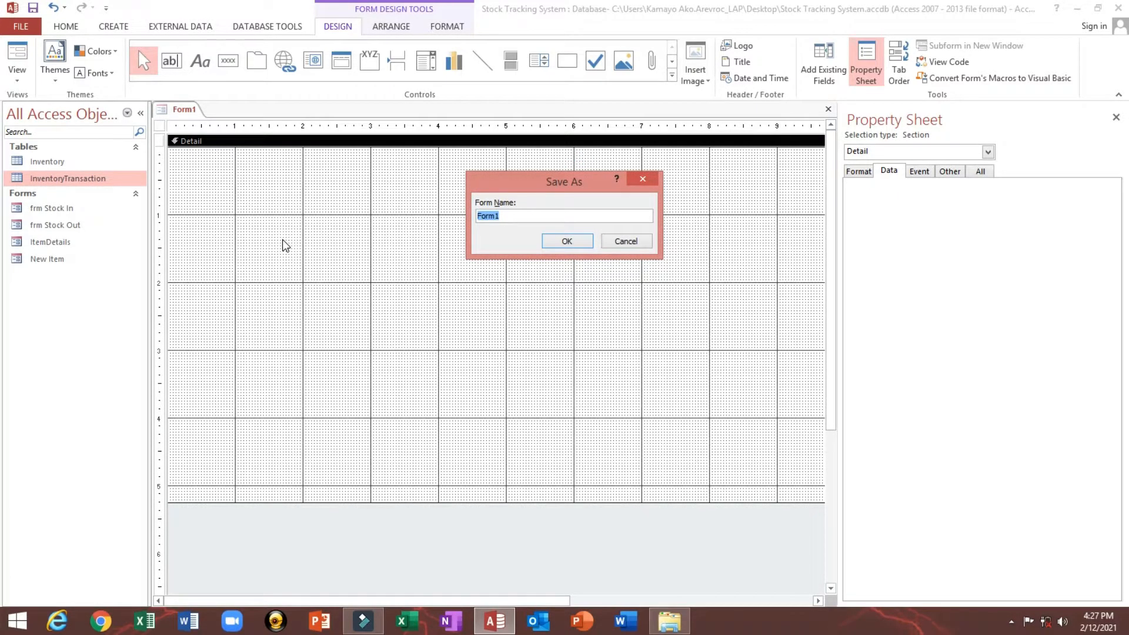
{"action": "type", "text": "Transaction"}
{"action": "left_click", "coordinate": [560, 242]}
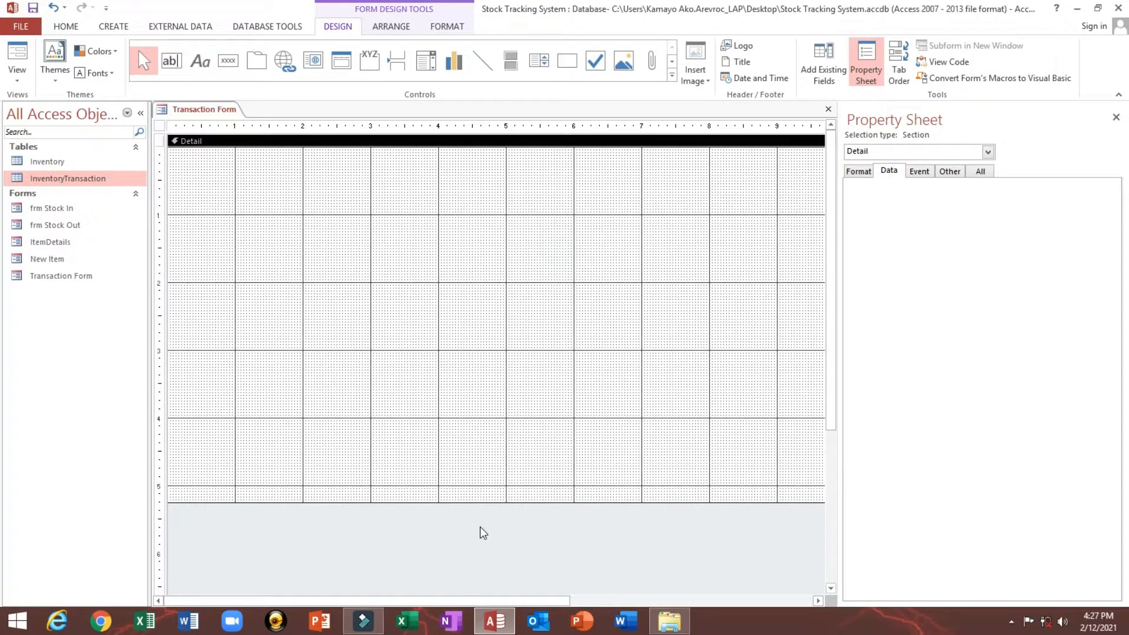
Resize the form's detail section to about 8 inches wide and 6 inches high, and save the form
{"action": "left_click_drag", "start_coordinate": [471, 503], "coordinate": [491, 551]}
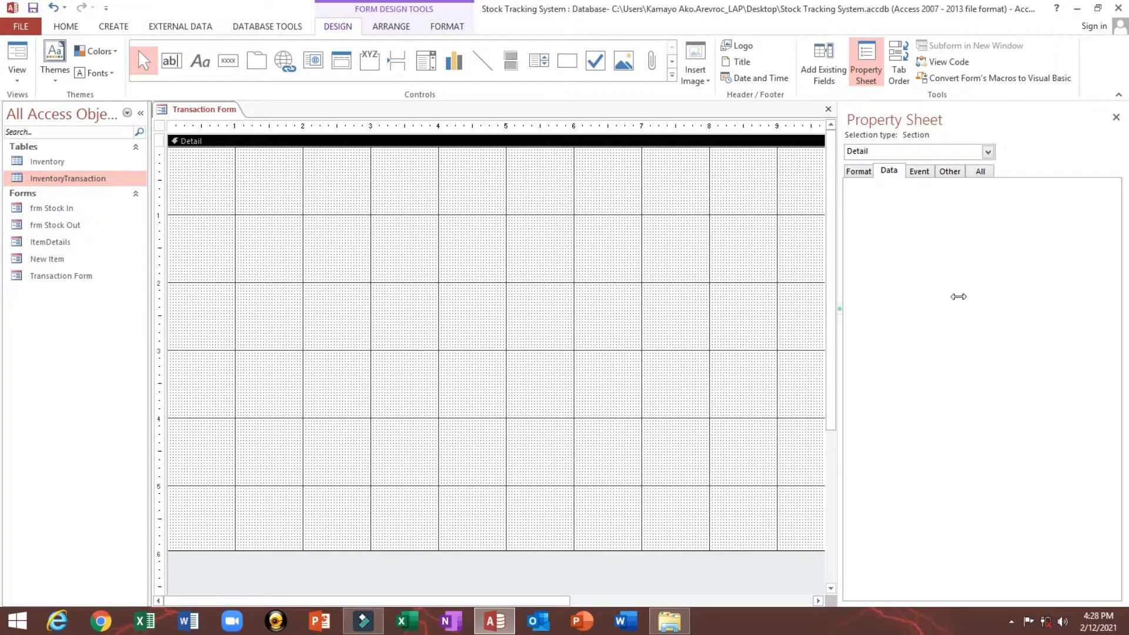
{"action": "left_click_drag", "start_coordinate": [958, 296], "coordinate": [1003, 294]}
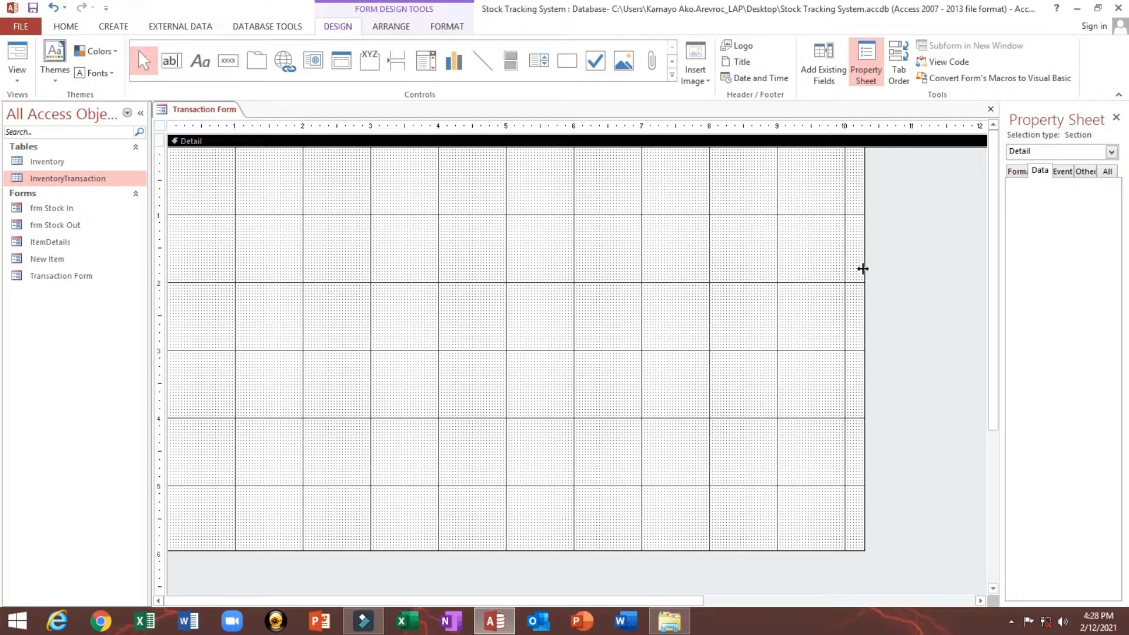
{"action": "left_click_drag", "start_coordinate": [862, 269], "coordinate": [709, 262]}
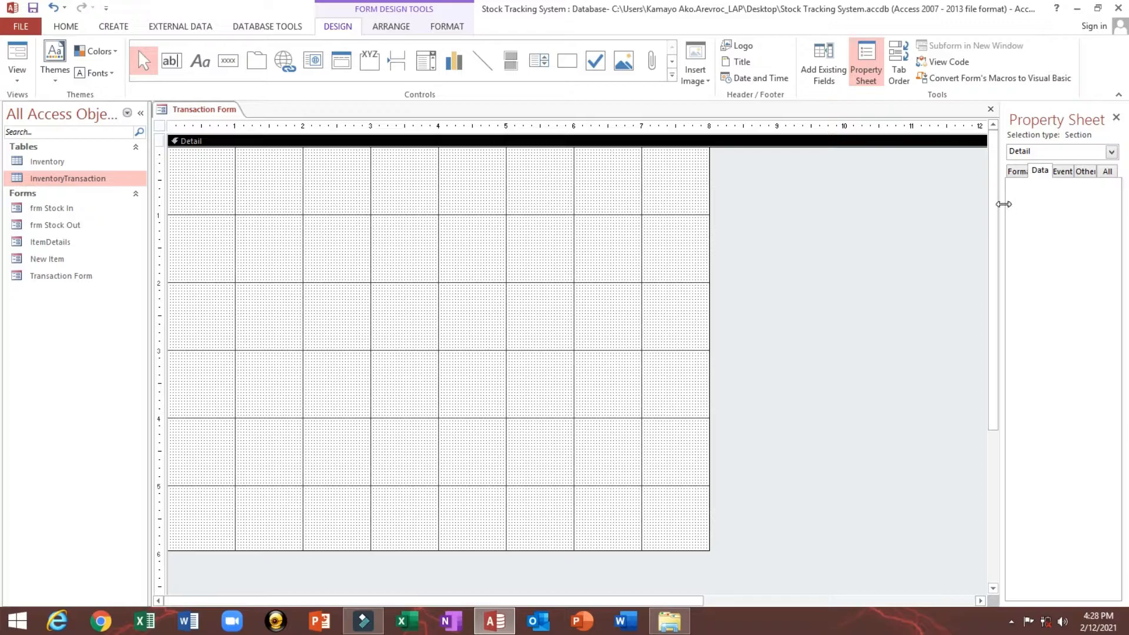
{"action": "left_click_drag", "start_coordinate": [1003, 202], "coordinate": [815, 227]}
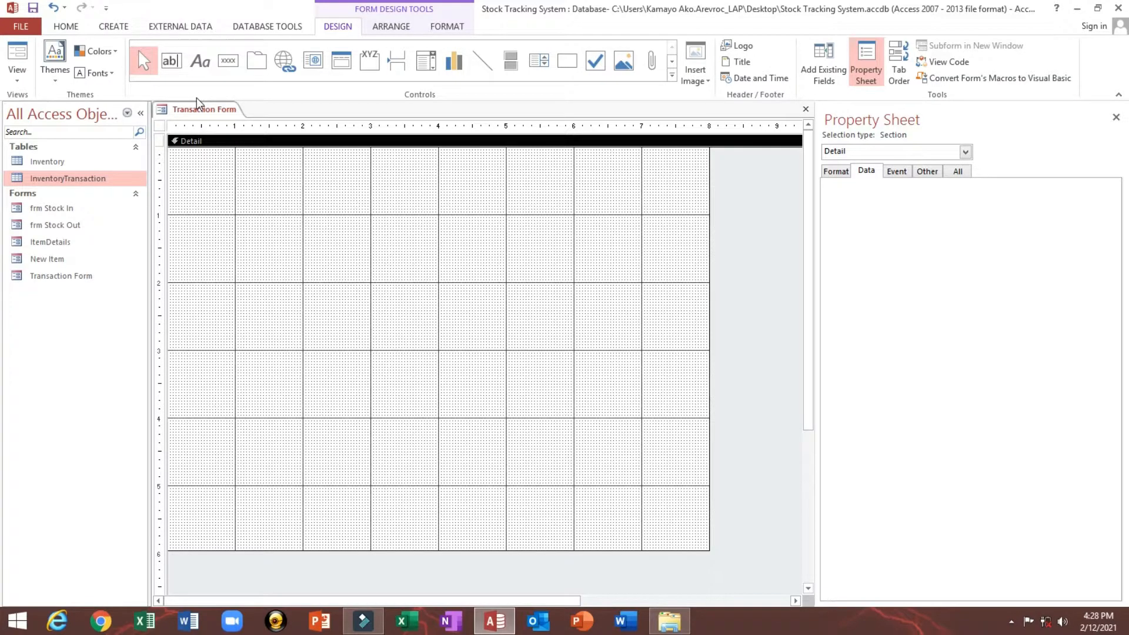
{"action": "left_click", "coordinate": [160, 126]}
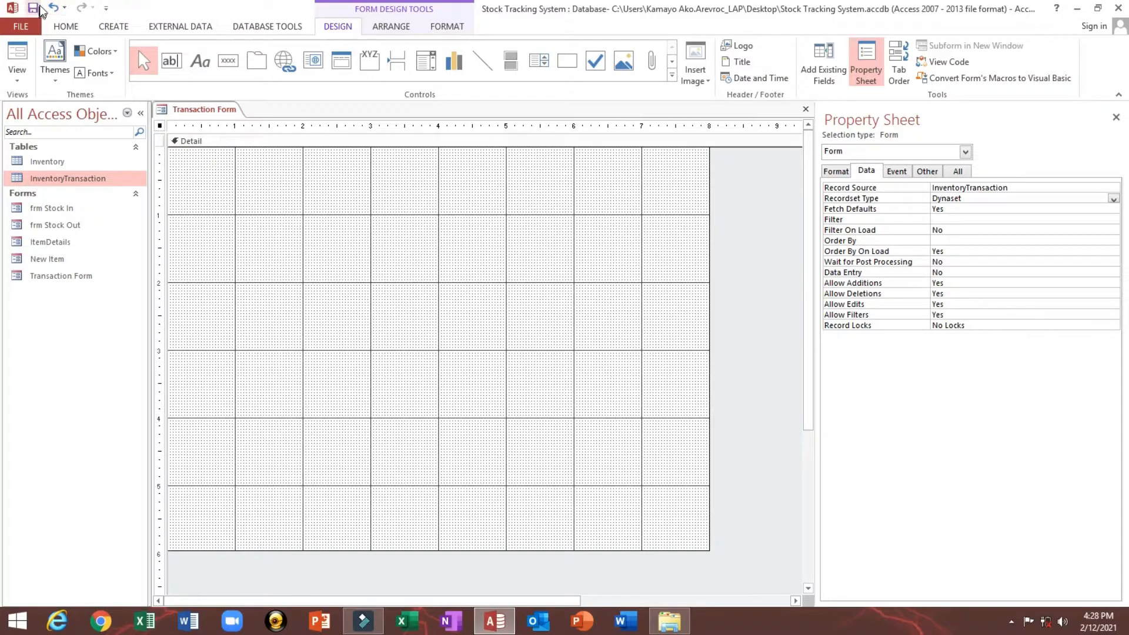
{"action": "left_click", "coordinate": [33, 9]}
Draw an unbound text box near the top of the detail section and name it Quantity
{"action": "left_click", "coordinate": [171, 60]}
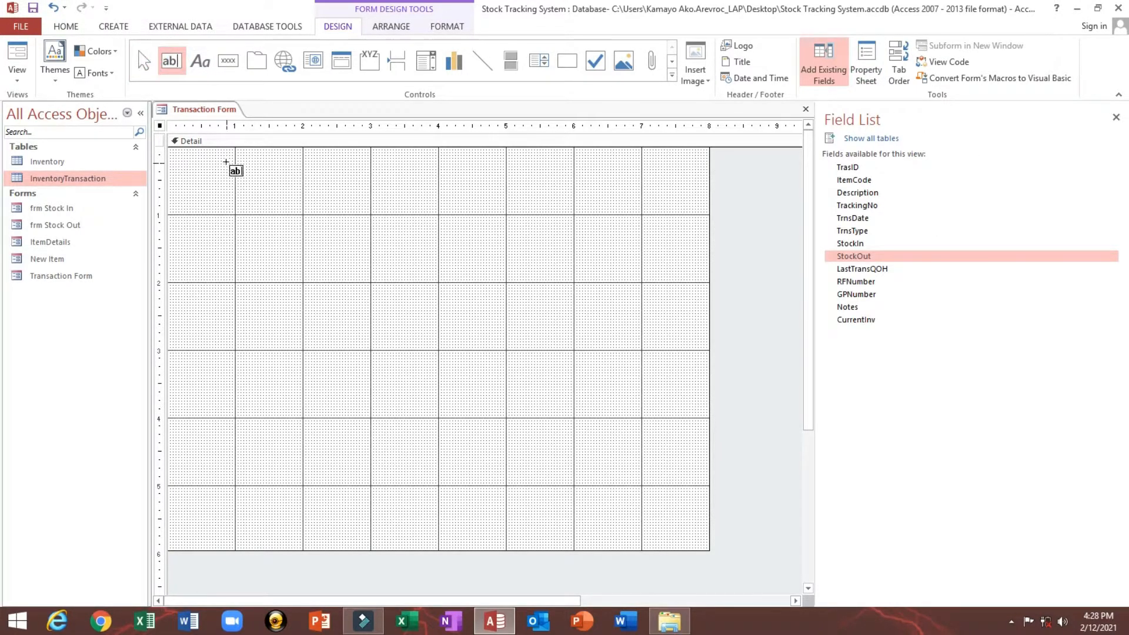
{"action": "left_click_drag", "start_coordinate": [227, 161], "coordinate": [301, 179]}
{"action": "left_click", "coordinate": [194, 173]}
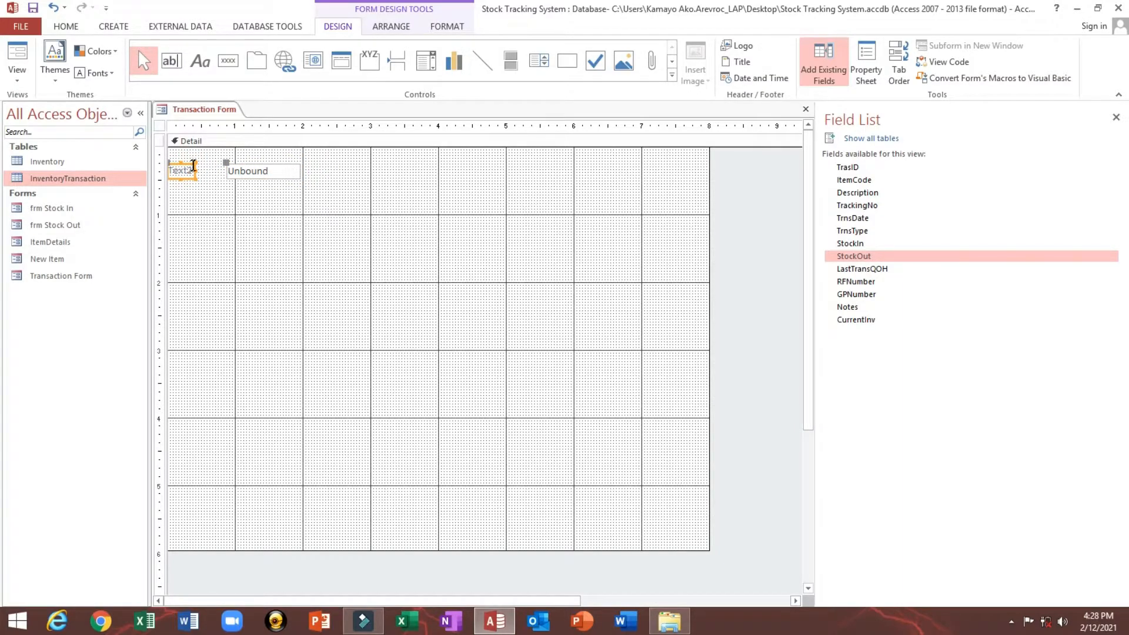
{"action": "left_click", "coordinate": [235, 161]}
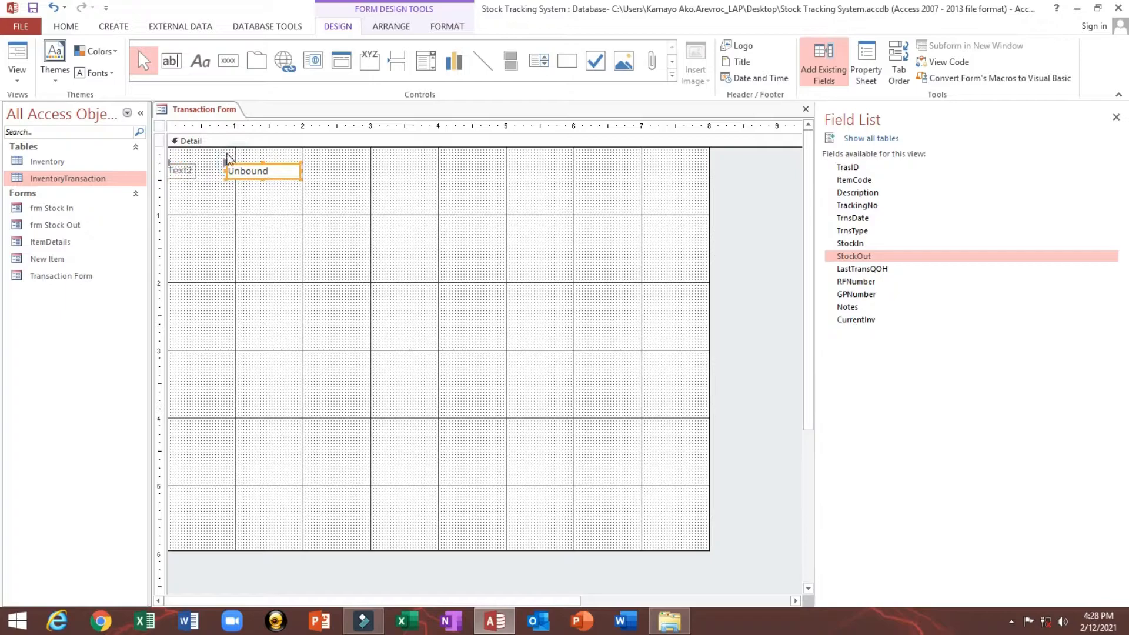
{"action": "left_click", "coordinate": [160, 129]}
{"action": "double_click", "coordinate": [160, 128]}
{"action": "left_click", "coordinate": [242, 169]}
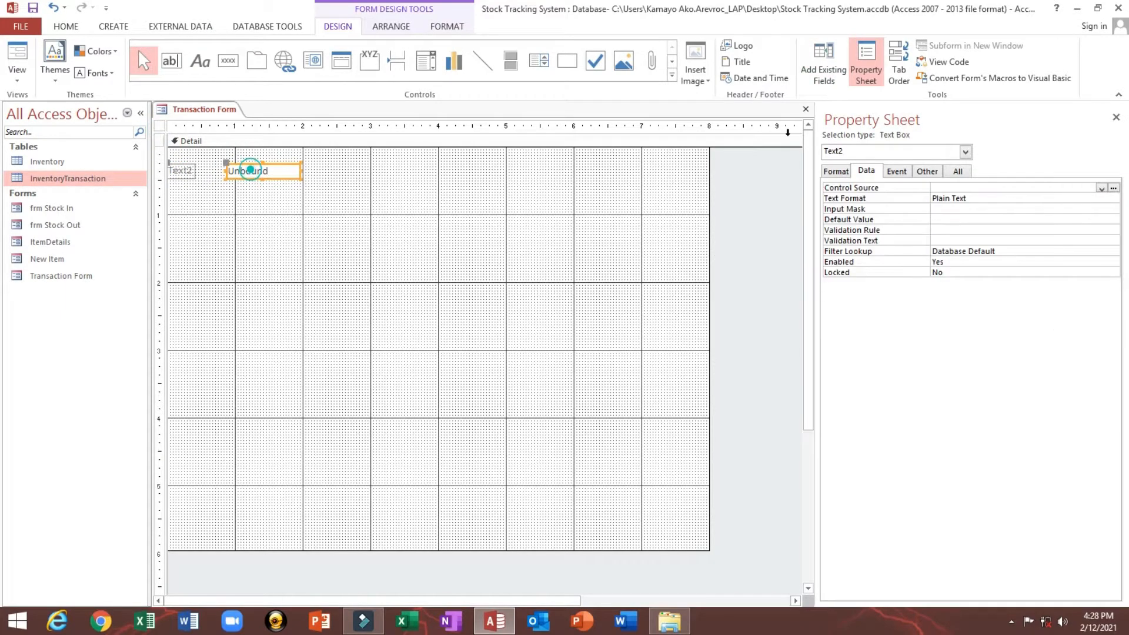
{"action": "left_click", "coordinate": [926, 170]}
{"action": "left_click", "coordinate": [846, 187]}
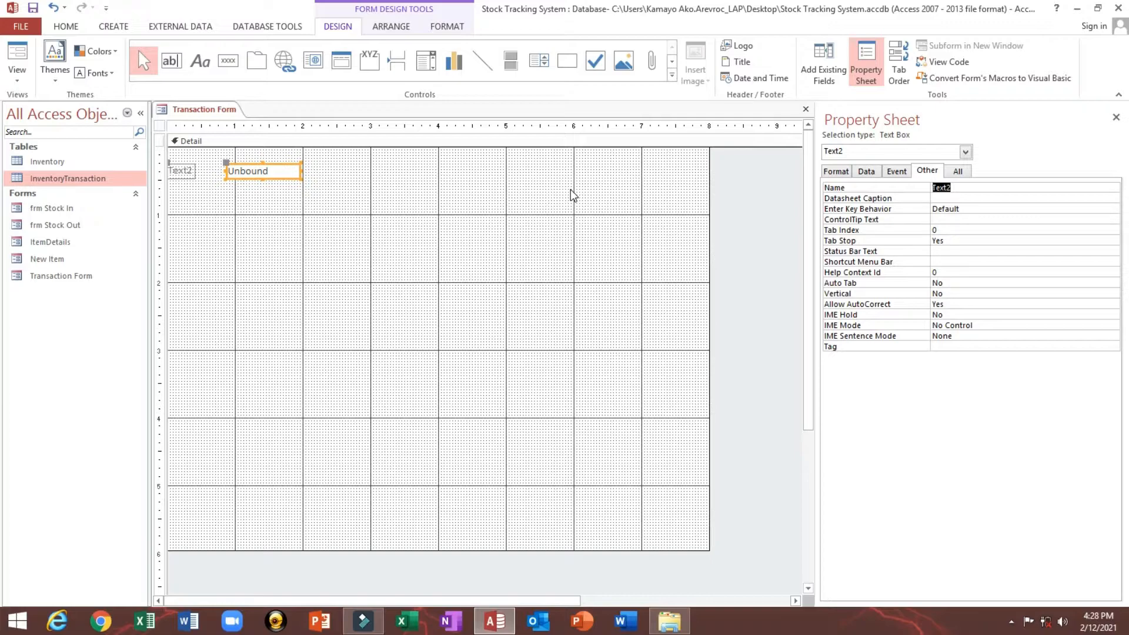
{"action": "type", "text": "Quantity"}
Delete the Quantity text box's label and move the text box into the upper-left corner of the detail section
{"action": "left_click", "coordinate": [183, 170]}
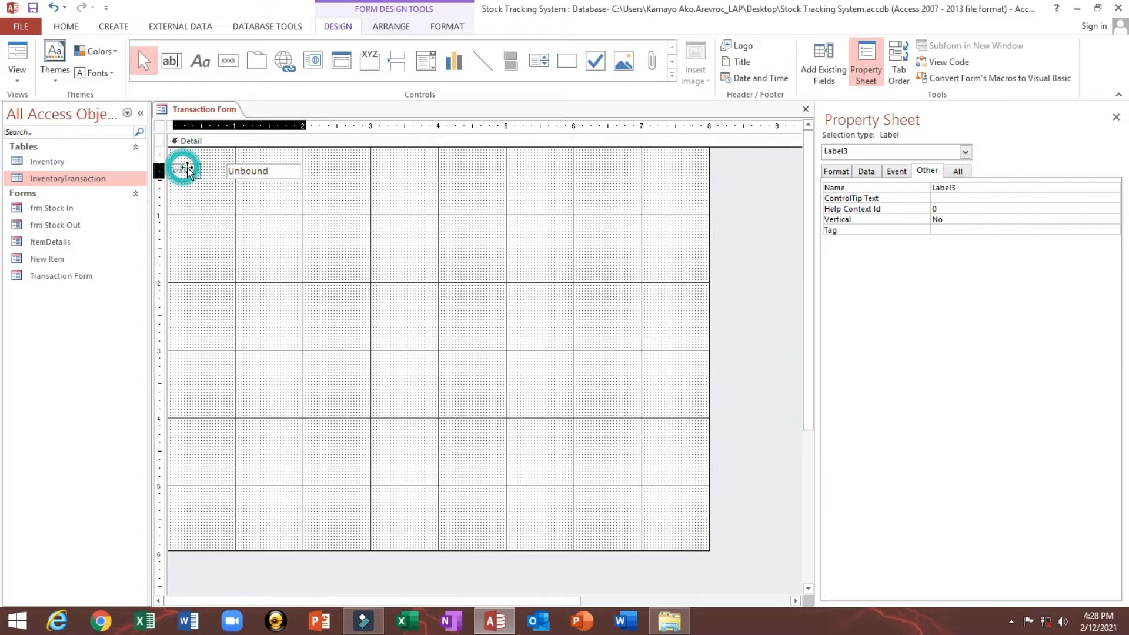
{"action": "left_click", "coordinate": [188, 171]}
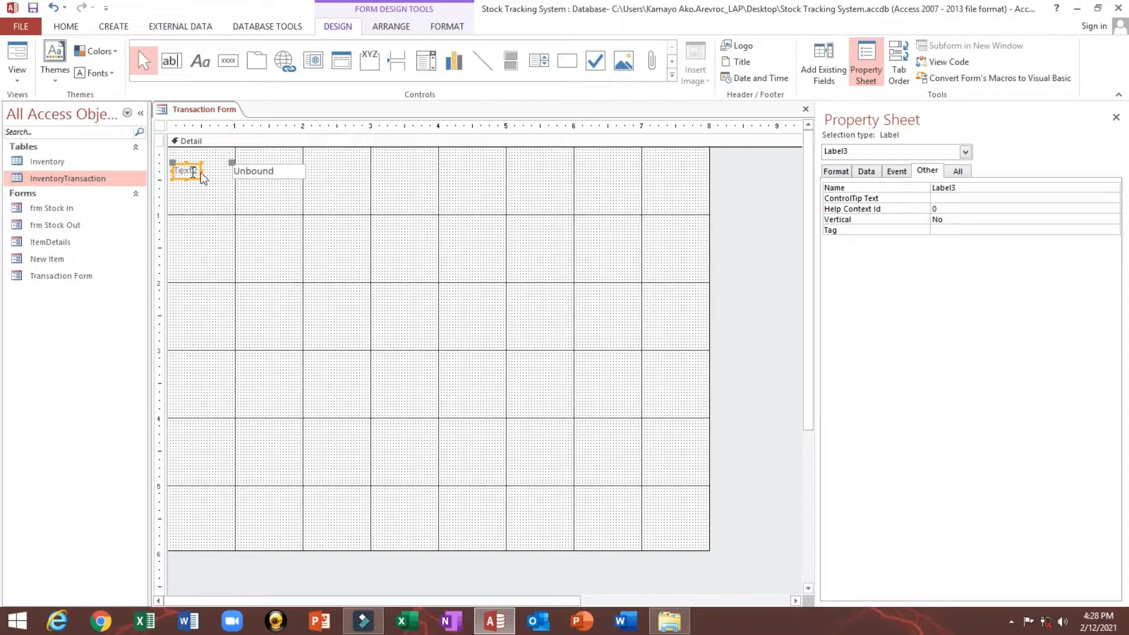
{"action": "key", "text": "Escape"}
{"action": "key", "text": "Delete"}
{"action": "left_click_drag", "start_coordinate": [247, 174], "coordinate": [188, 166]}
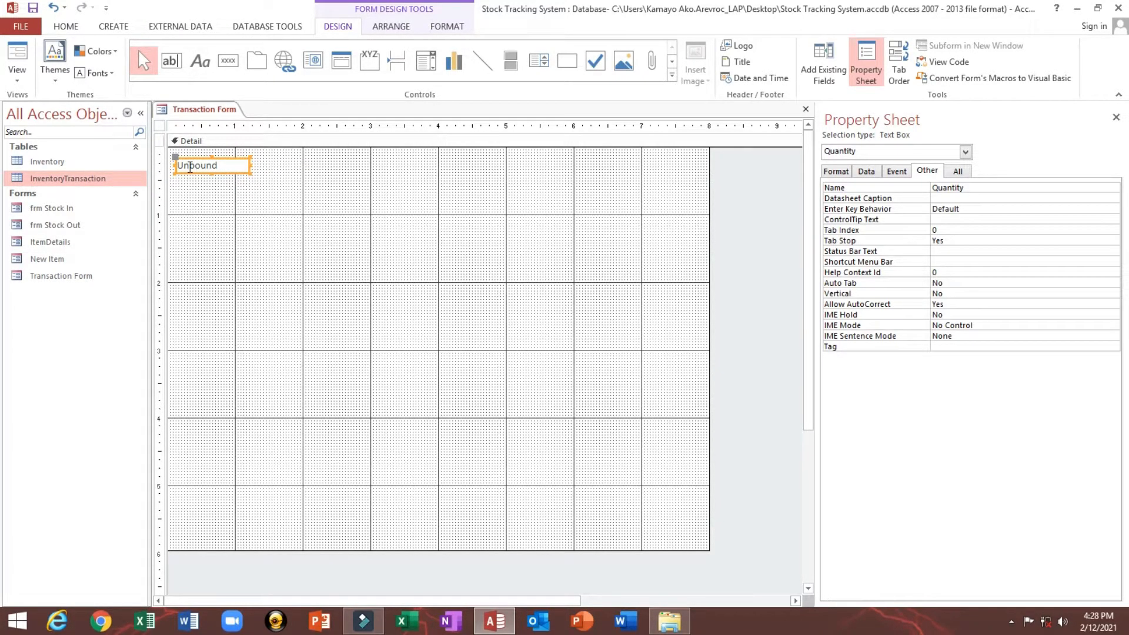
{"action": "left_click", "coordinate": [200, 174]}
{"action": "left_click", "coordinate": [609, 294]}
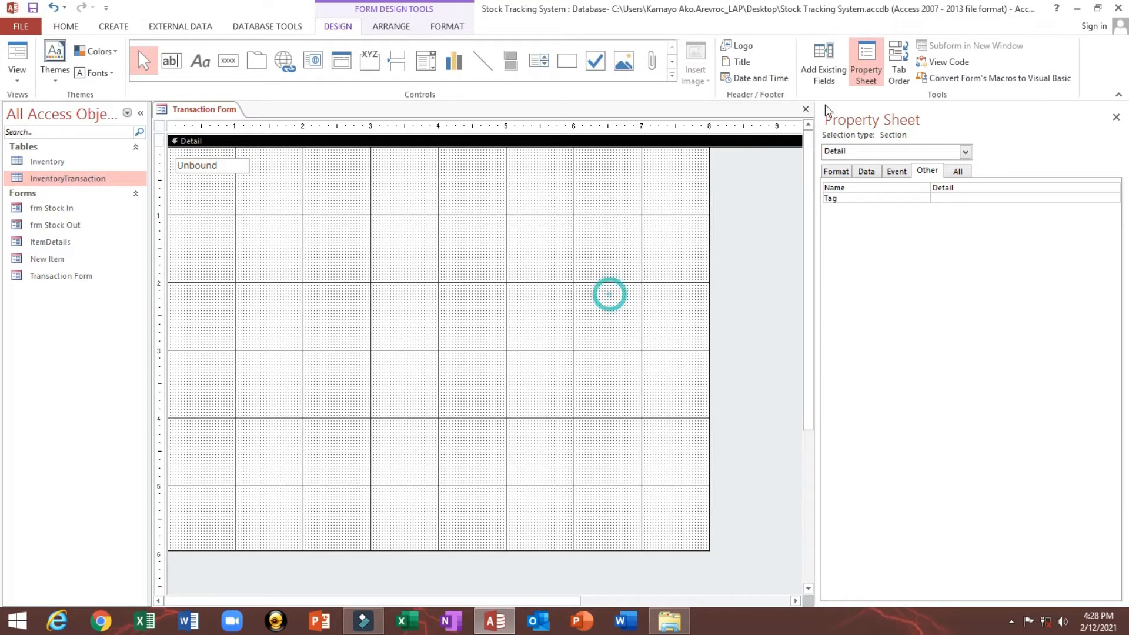
Add the TrasID field without its label directly below the Quantity text box
{"action": "left_click", "coordinate": [823, 62]}
{"action": "left_click", "coordinate": [850, 167]}
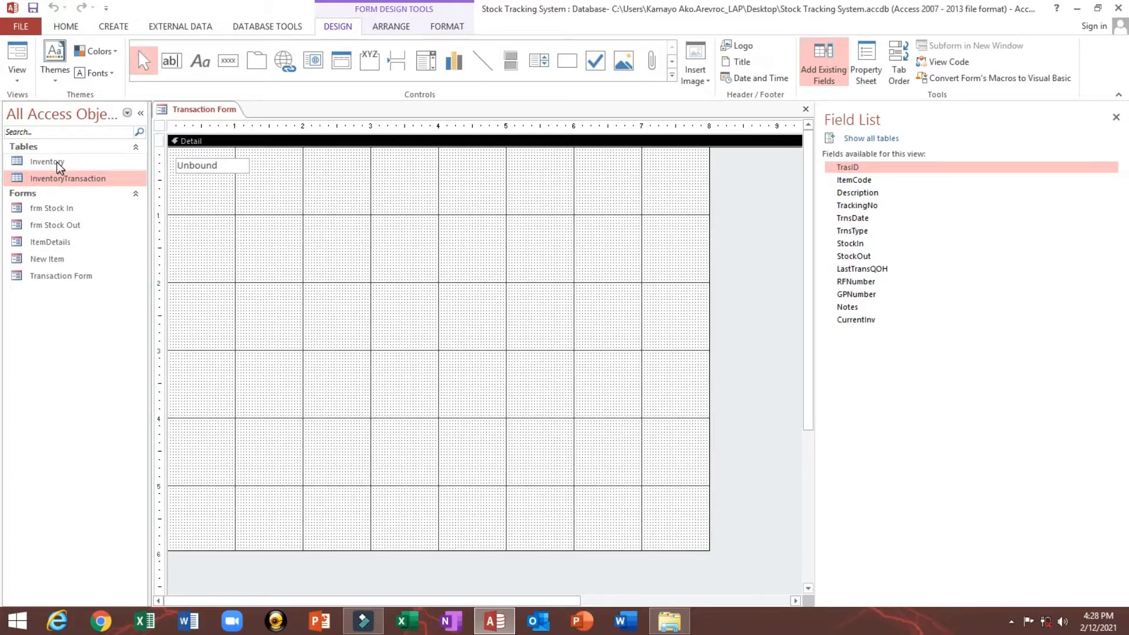
{"action": "left_click_drag", "start_coordinate": [835, 167], "coordinate": [215, 189]}
{"action": "left_click", "coordinate": [185, 191]}
{"action": "key", "text": "Delete"}
{"action": "left_click", "coordinate": [228, 191]}
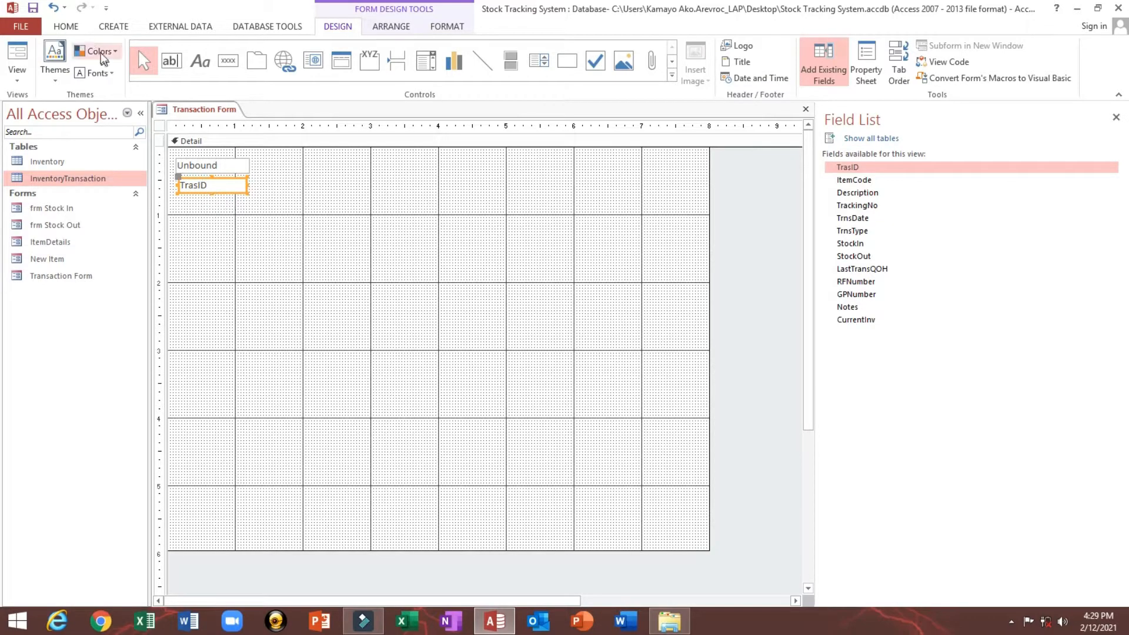
{"action": "left_click", "coordinate": [285, 207]}
{"action": "left_click_drag", "start_coordinate": [217, 237], "coordinate": [215, 166]}
{"action": "left_click", "coordinate": [369, 182]}
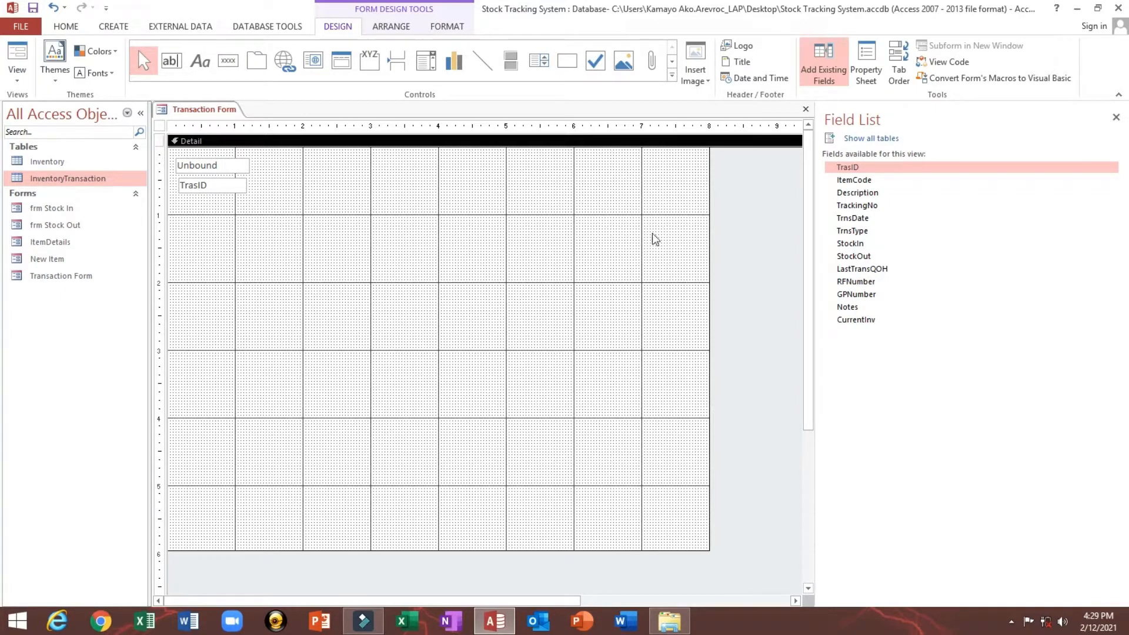
Add the ItemCode and LastTransQOH fields without their labels, stacked below the TrasID text box
{"action": "left_click_drag", "start_coordinate": [856, 179], "coordinate": [197, 206]}
{"action": "left_click_drag", "start_coordinate": [190, 246], "coordinate": [215, 157]}
{"action": "left_click", "coordinate": [373, 216]}
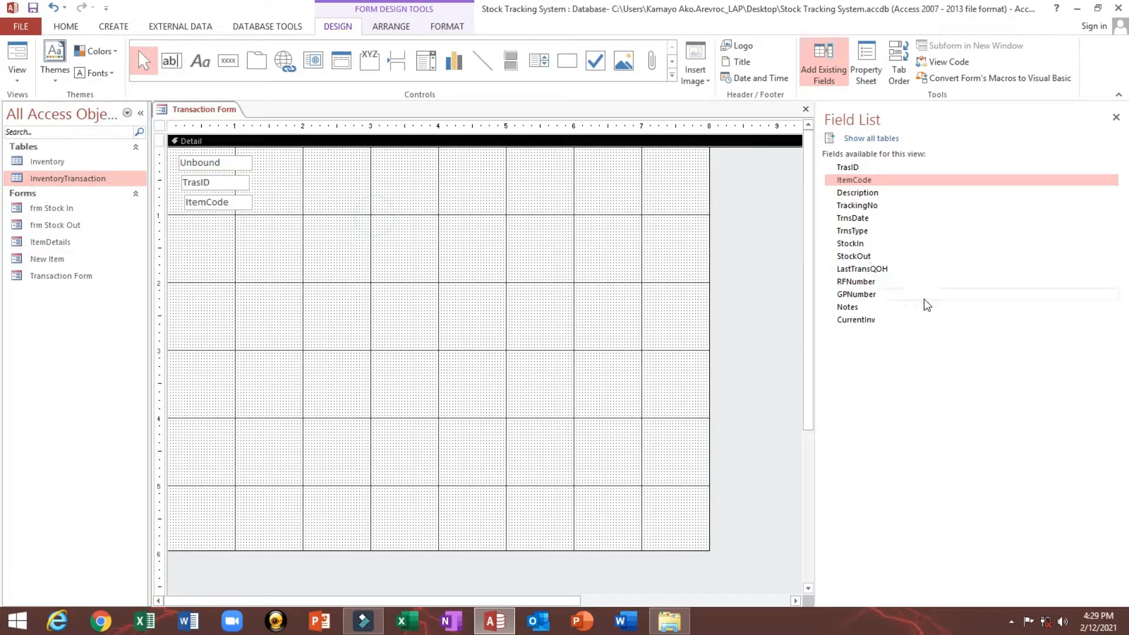
{"action": "left_click", "coordinate": [870, 270]}
{"action": "left_click_drag", "start_coordinate": [870, 271], "coordinate": [214, 159]}
{"action": "left_click", "coordinate": [183, 232]}
{"action": "key", "text": "Delete"}
Align the four stacked text boxes to the left and size them all to the widest one
{"action": "right_click", "coordinate": [214, 166]}
{"action": "mouse_move", "coordinate": [284, 390]}
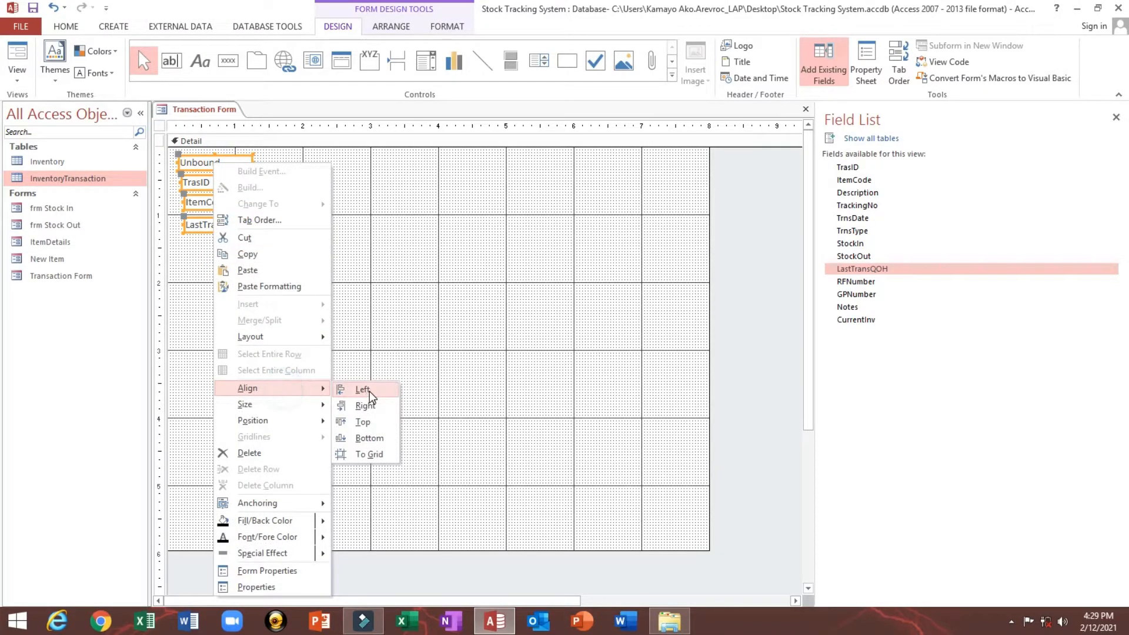
{"action": "left_click", "coordinate": [365, 390]}
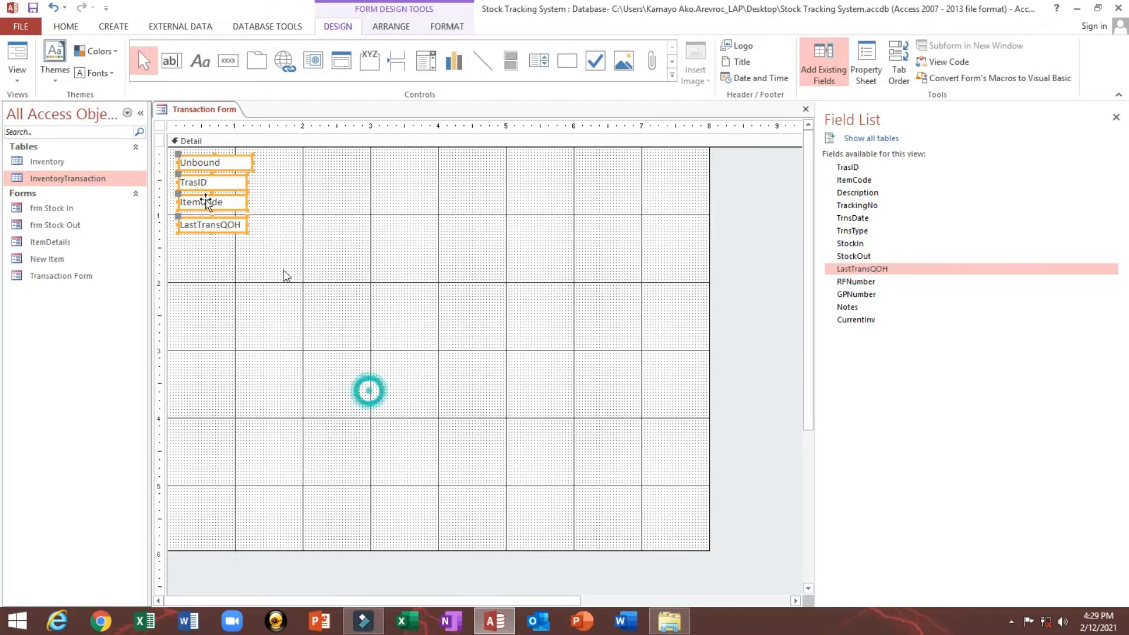
{"action": "right_click", "coordinate": [207, 156]}
{"action": "mouse_move", "coordinate": [269, 400]}
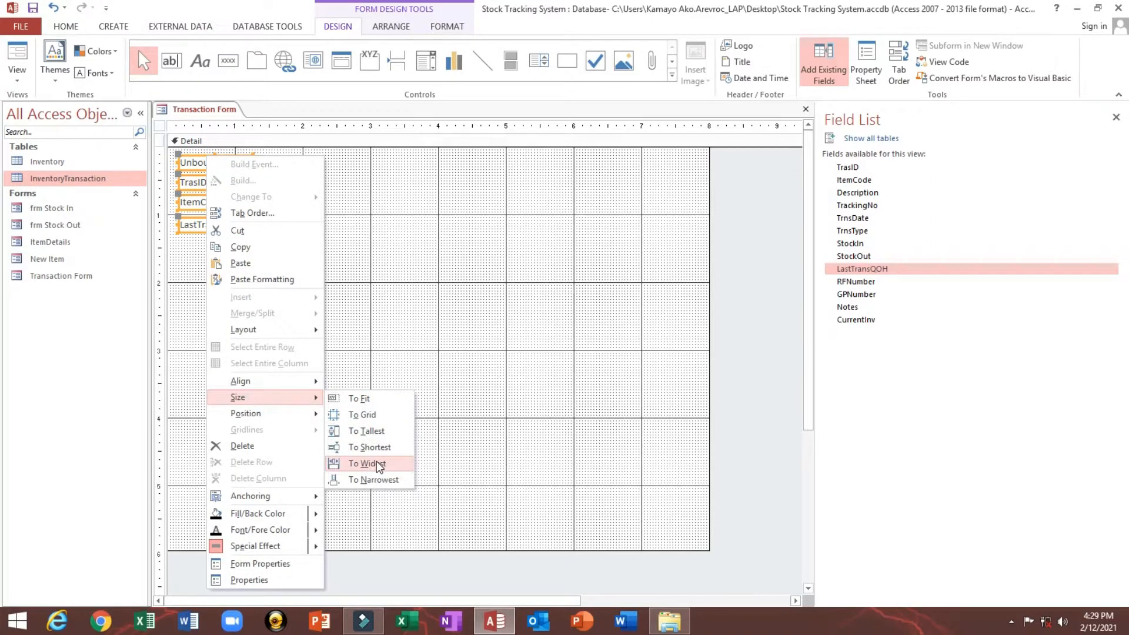
{"action": "left_click", "coordinate": [376, 463]}
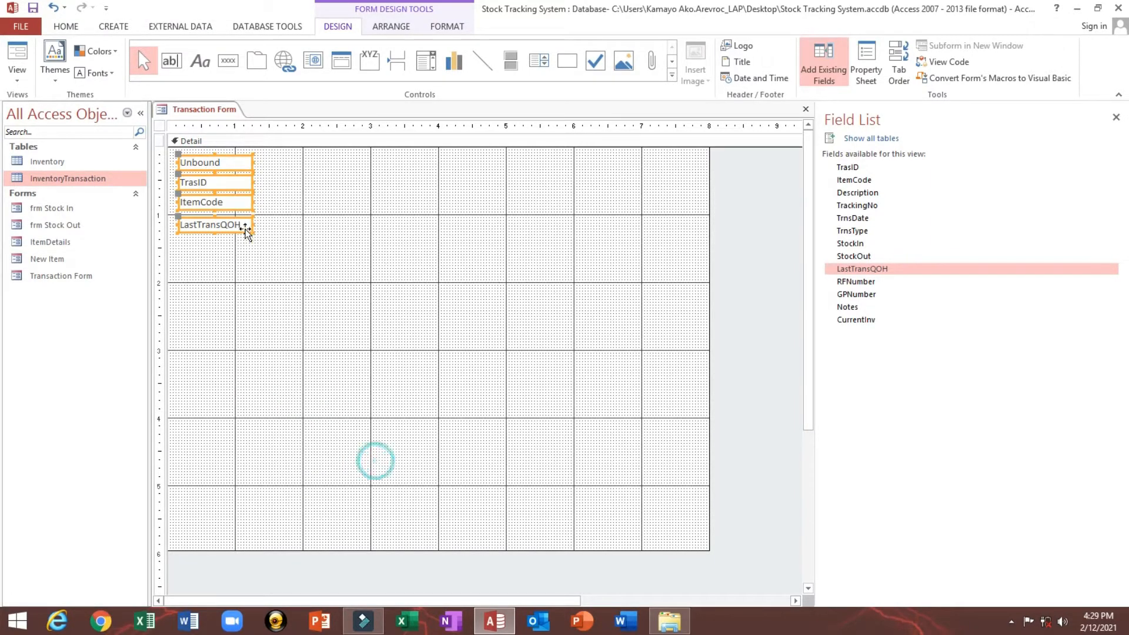
Reduce the height of the four stacked text boxes slightly and nudge them toward the detail section's left edge
{"action": "left_click", "coordinate": [215, 166]}
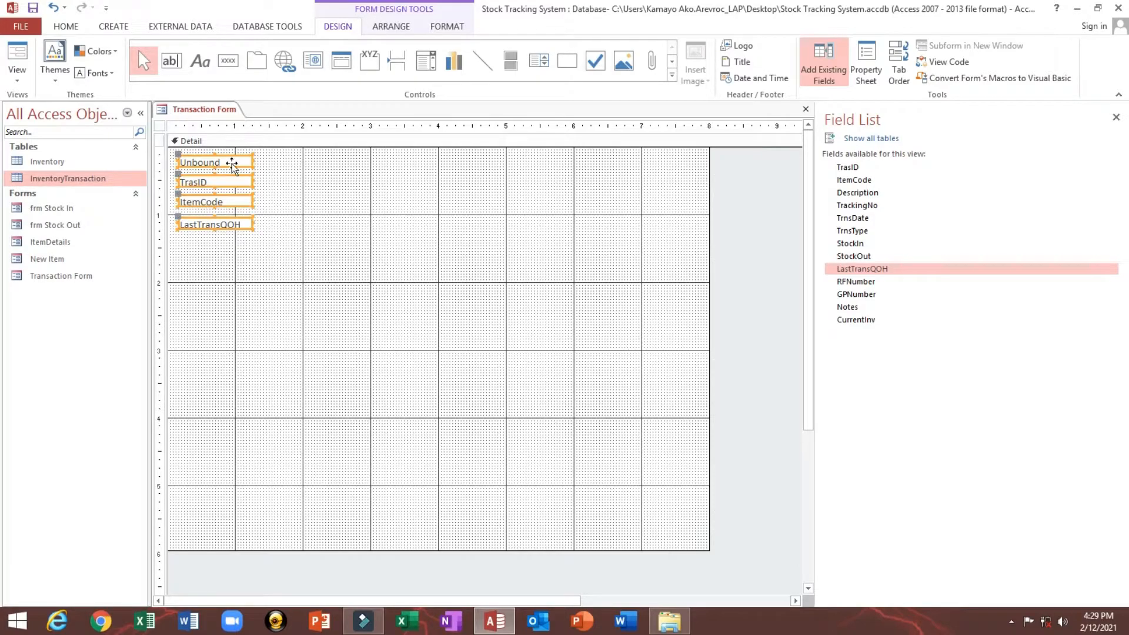
{"action": "left_click_drag", "start_coordinate": [277, 159], "coordinate": [224, 217]}
{"action": "left_click_drag", "start_coordinate": [199, 160], "coordinate": [196, 163]}
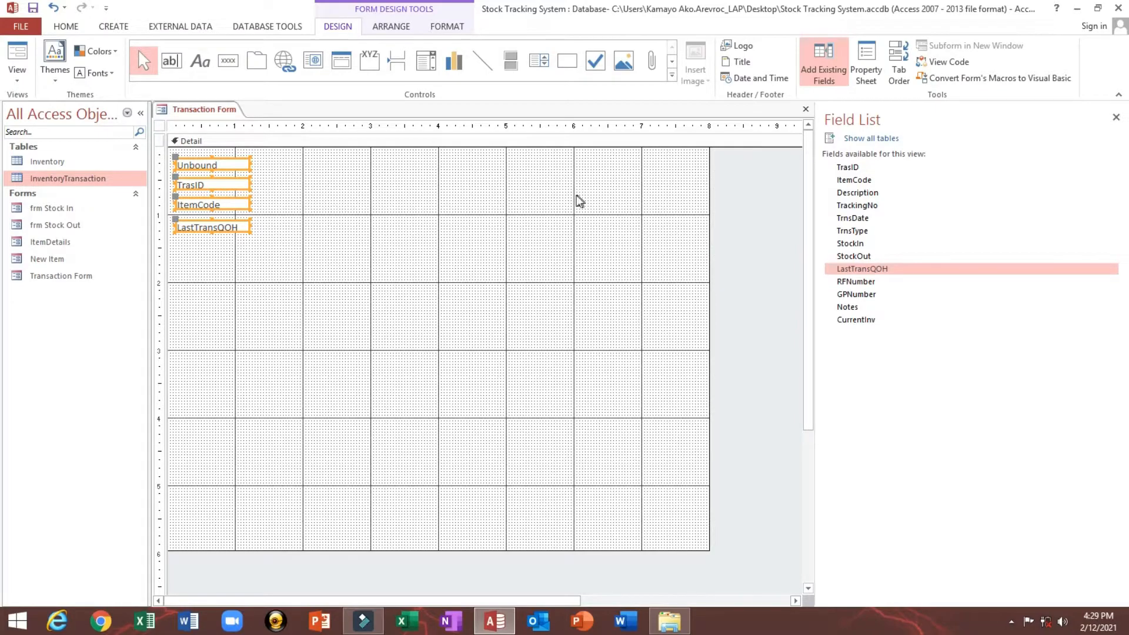
{"action": "left_click", "coordinate": [433, 256]}
Add the TrackingNo field with its STCN label near the upper-right end of the detail section
{"action": "left_click_drag", "start_coordinate": [206, 260], "coordinate": [216, 164]}
{"action": "left_click_drag", "start_coordinate": [857, 205], "coordinate": [611, 163]}
{"action": "left_click", "coordinate": [556, 166]}
{"action": "left_click", "coordinate": [647, 168]}
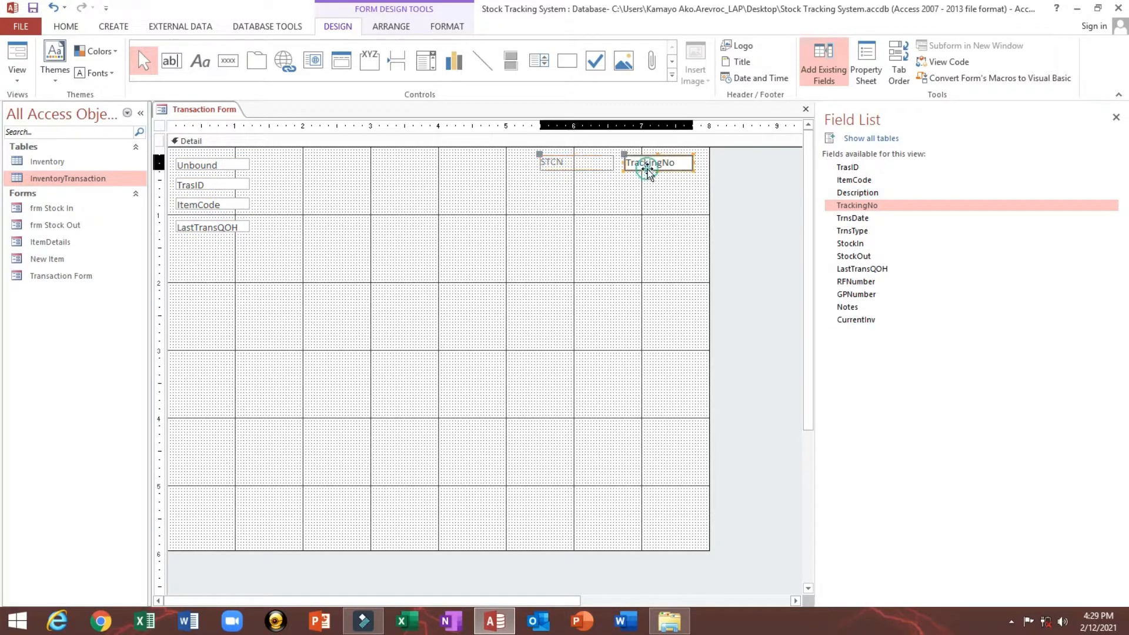
Move the four stacked text boxes down to about the 2-inch mark and place TrackingNo with its label in the detail section's upper-left corner
{"action": "left_click_drag", "start_coordinate": [215, 253], "coordinate": [214, 291]}
{"action": "left_click_drag", "start_coordinate": [579, 197], "coordinate": [295, 159]}
{"action": "left_click", "coordinate": [241, 184]}
{"action": "left_click_drag", "start_coordinate": [212, 189], "coordinate": [291, 155]}
Set the font size of the TrackingNo text box and its label to 12
{"action": "left_click", "coordinate": [54, 30]}
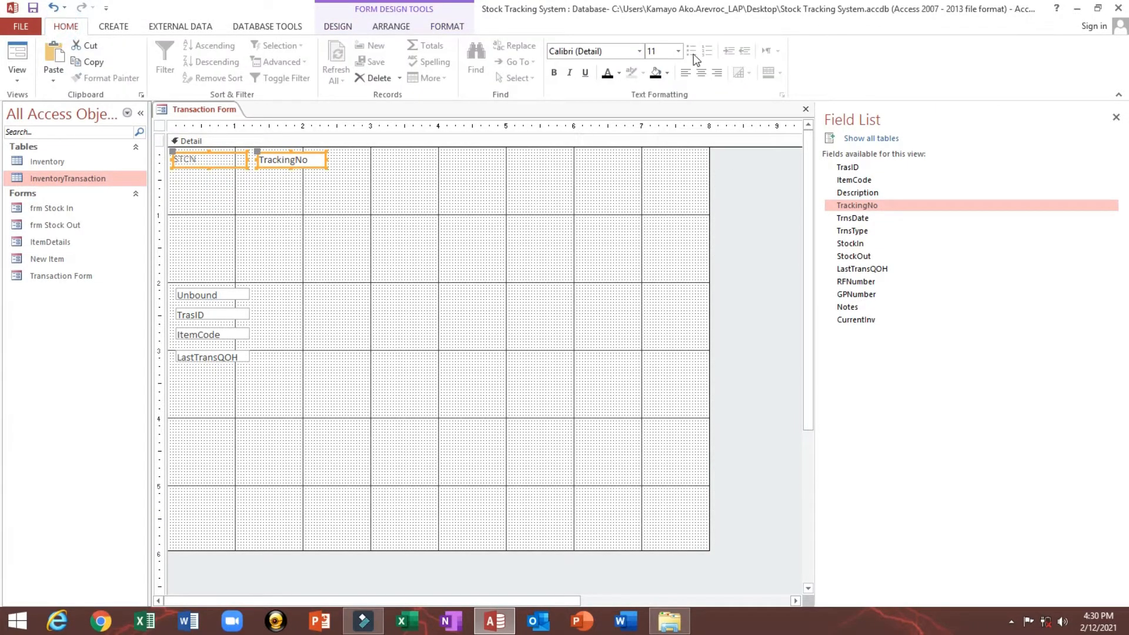
{"action": "left_click", "coordinate": [678, 51]}
{"action": "left_click", "coordinate": [658, 121]}
{"action": "left_click", "coordinate": [306, 181]}
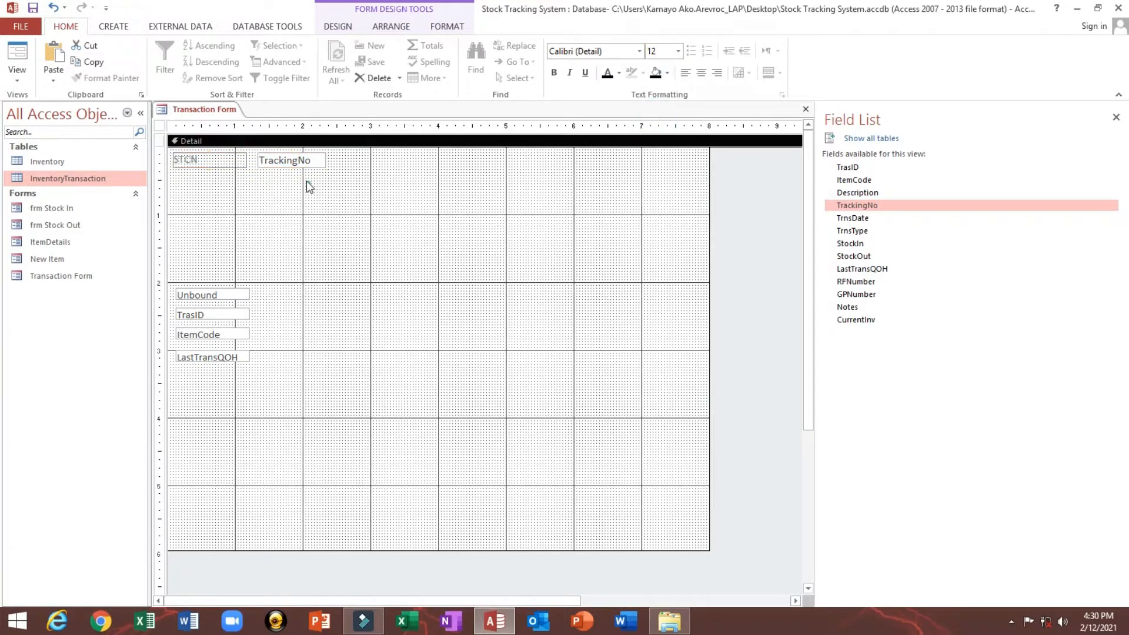
Make the TrackingNo text box's text dark red and bold
{"action": "left_click", "coordinate": [295, 159]}
{"action": "left_click", "coordinate": [619, 73]}
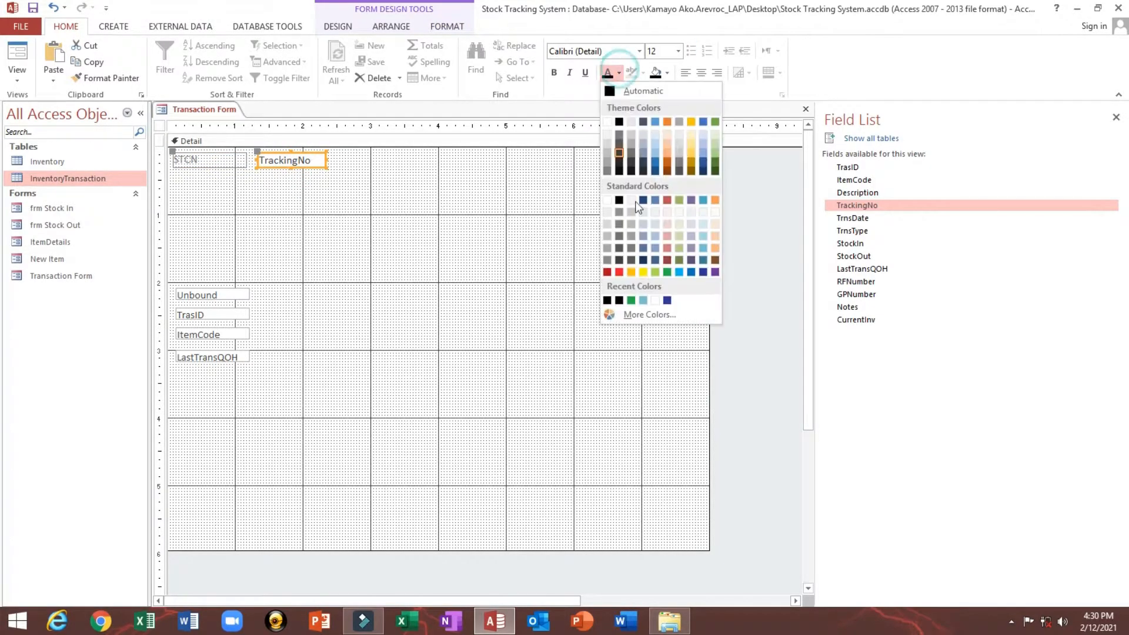
{"action": "left_click", "coordinate": [611, 271]}
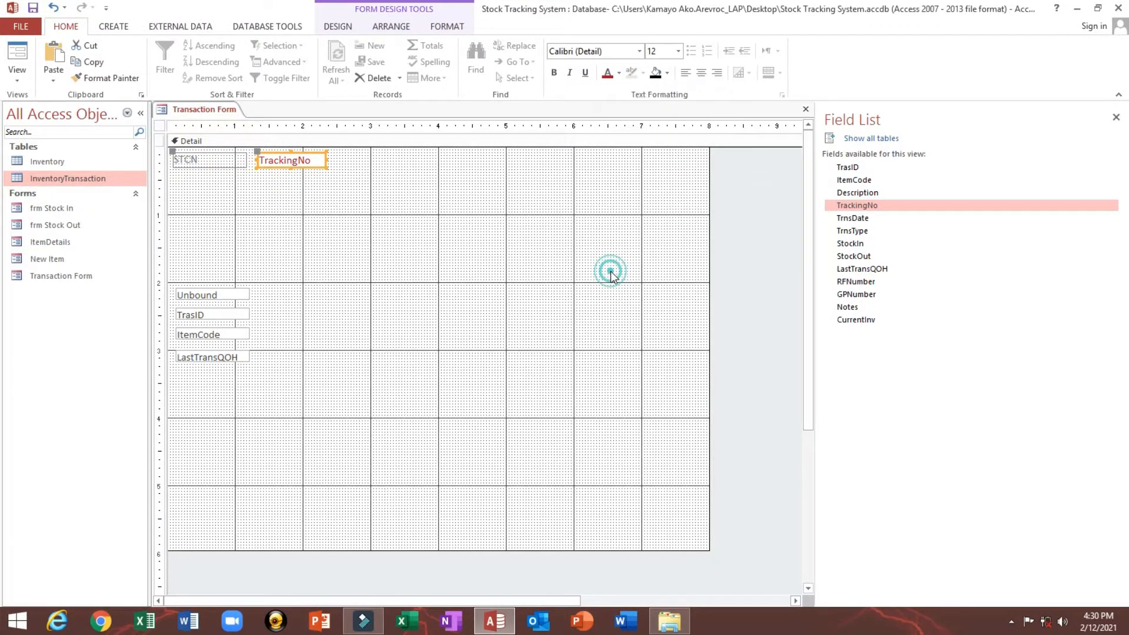
{"action": "left_click", "coordinate": [554, 73]}
Make the STCN label's text black and bold and change its caption to "STCN #"
{"action": "left_click", "coordinate": [207, 167]}
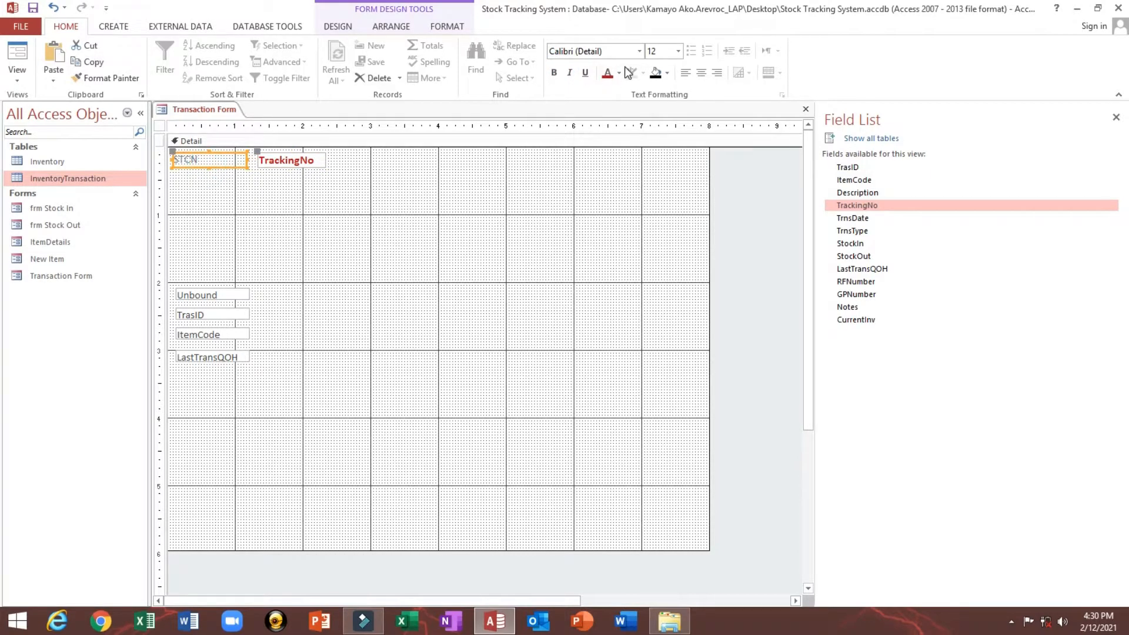
{"action": "left_click", "coordinate": [620, 73]}
{"action": "left_click", "coordinate": [618, 129]}
{"action": "left_click", "coordinate": [554, 72]}
{"action": "left_click", "coordinate": [209, 163]}
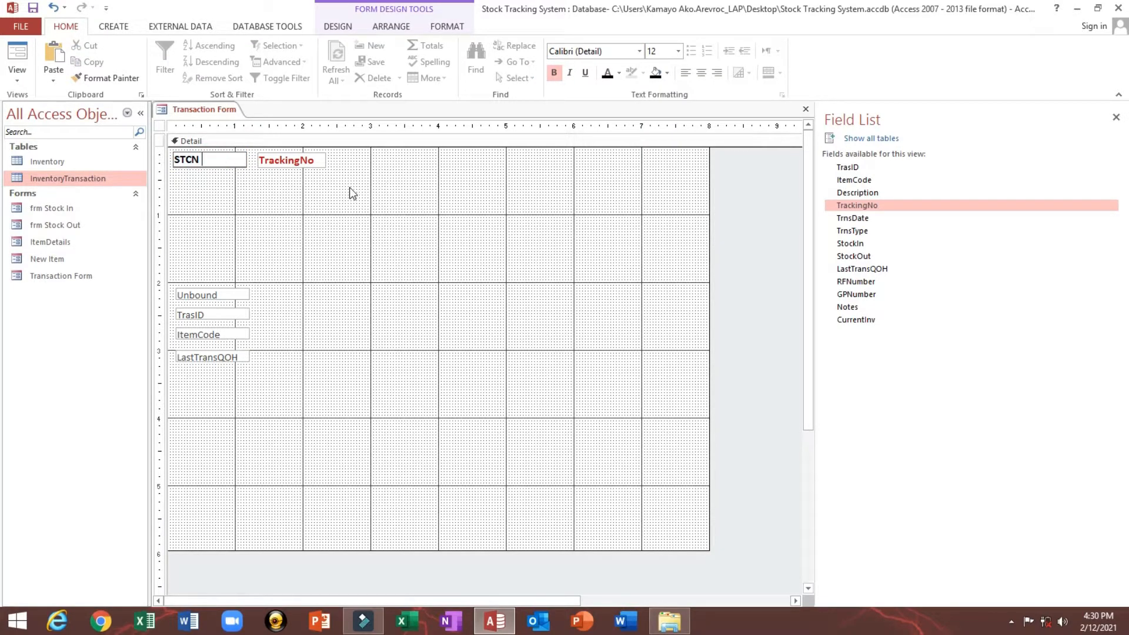
{"action": "type", "text": "#"}
{"action": "left_click", "coordinate": [281, 200]}
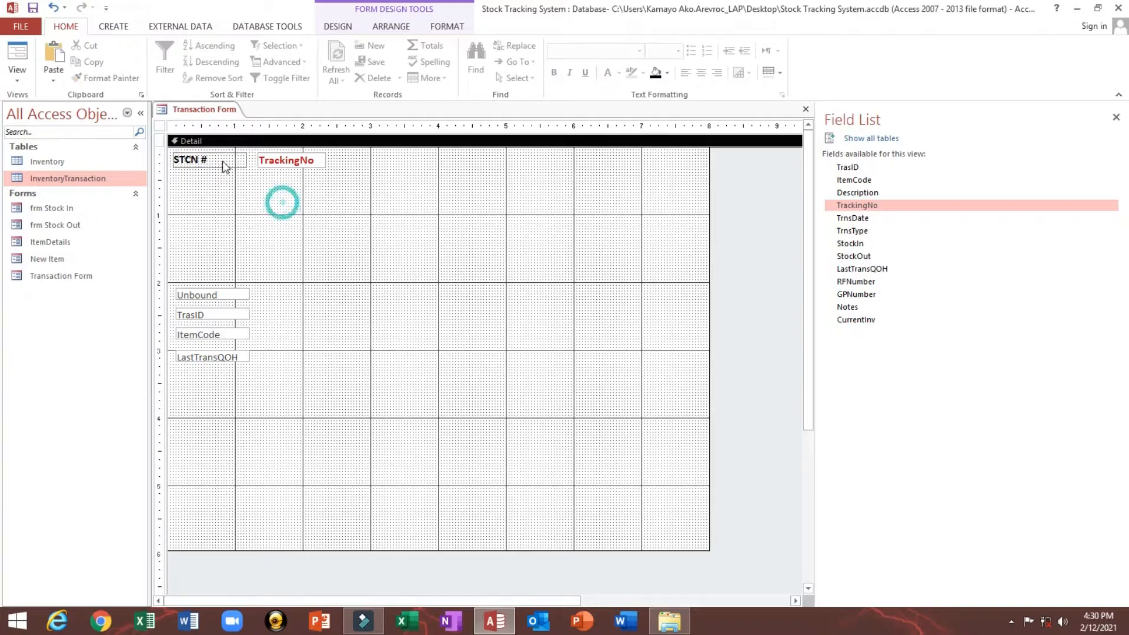
Narrow the STCN # label to fit its text and resize the TrackingNo text box to run from beside it to about the 2-inch mark
{"action": "left_click", "coordinate": [222, 160]}
{"action": "left_click_drag", "start_coordinate": [248, 158], "coordinate": [219, 164]}
{"action": "left_click", "coordinate": [293, 160]}
{"action": "left_click", "coordinate": [261, 161]}
{"action": "left_click", "coordinate": [272, 170]}
{"action": "left_click", "coordinate": [292, 165]}
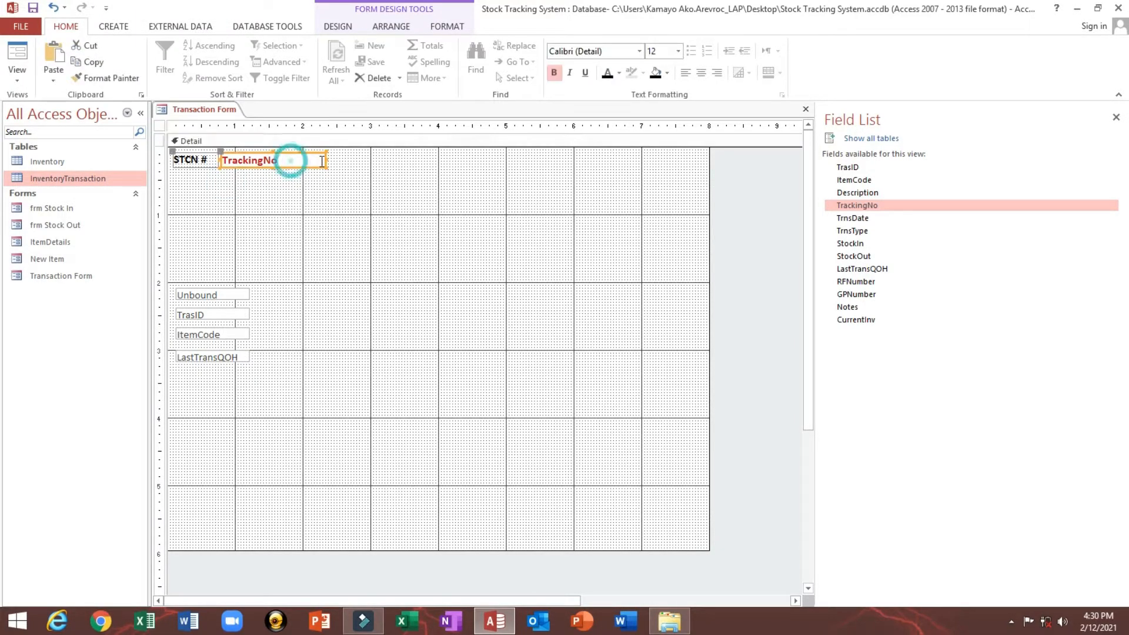
{"action": "left_click_drag", "start_coordinate": [324, 160], "coordinate": [304, 160]}
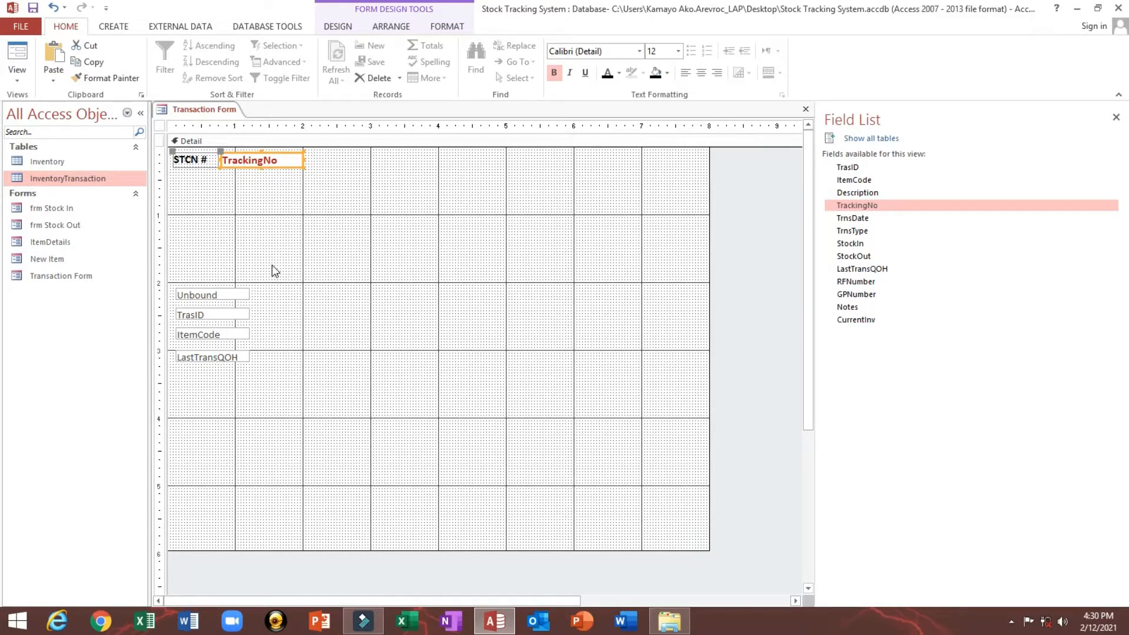
{"action": "left_click", "coordinate": [272, 265]}
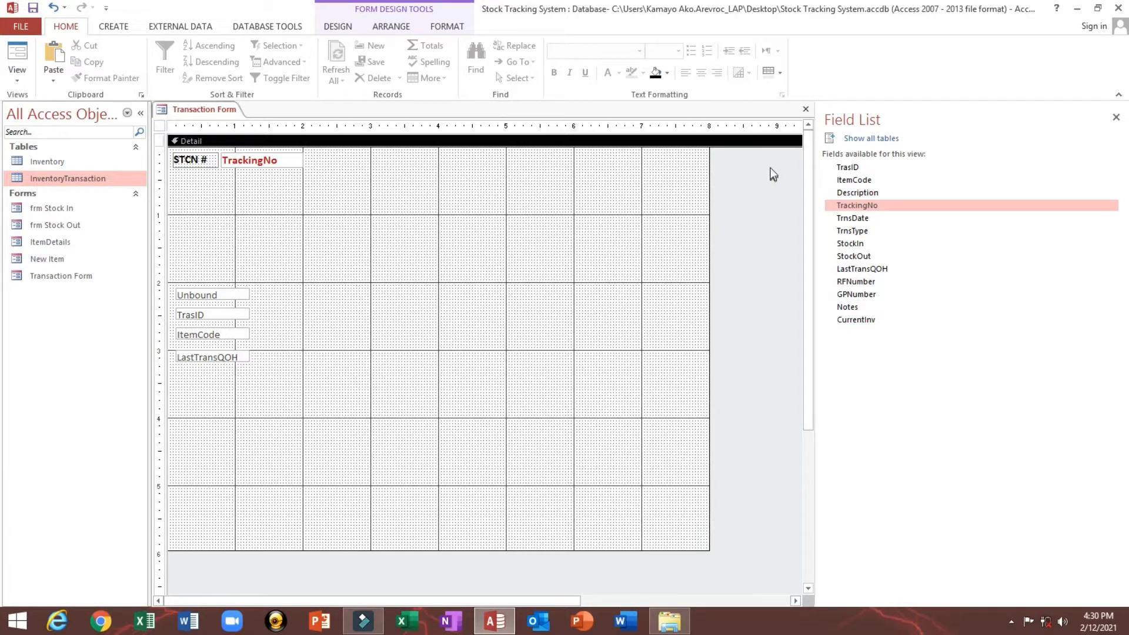
Draw an unbound combo box near the 4-inch mark below the TrackingNo row, without using the wizard
{"action": "left_click", "coordinate": [339, 28]}
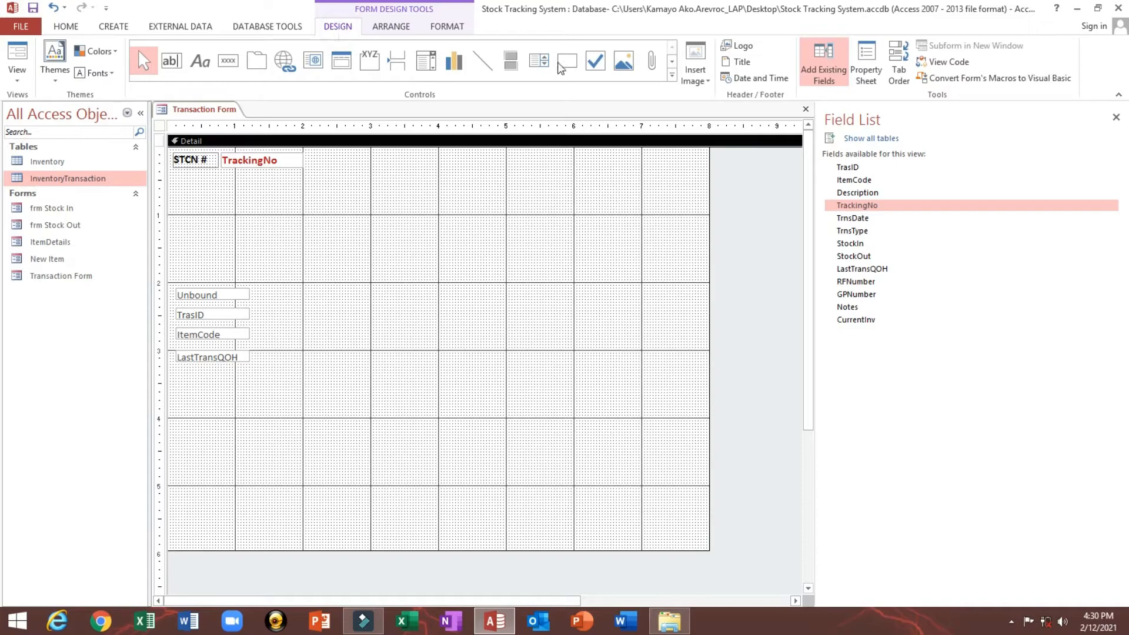
{"action": "left_click", "coordinate": [426, 61]}
{"action": "left_click", "coordinate": [433, 186]}
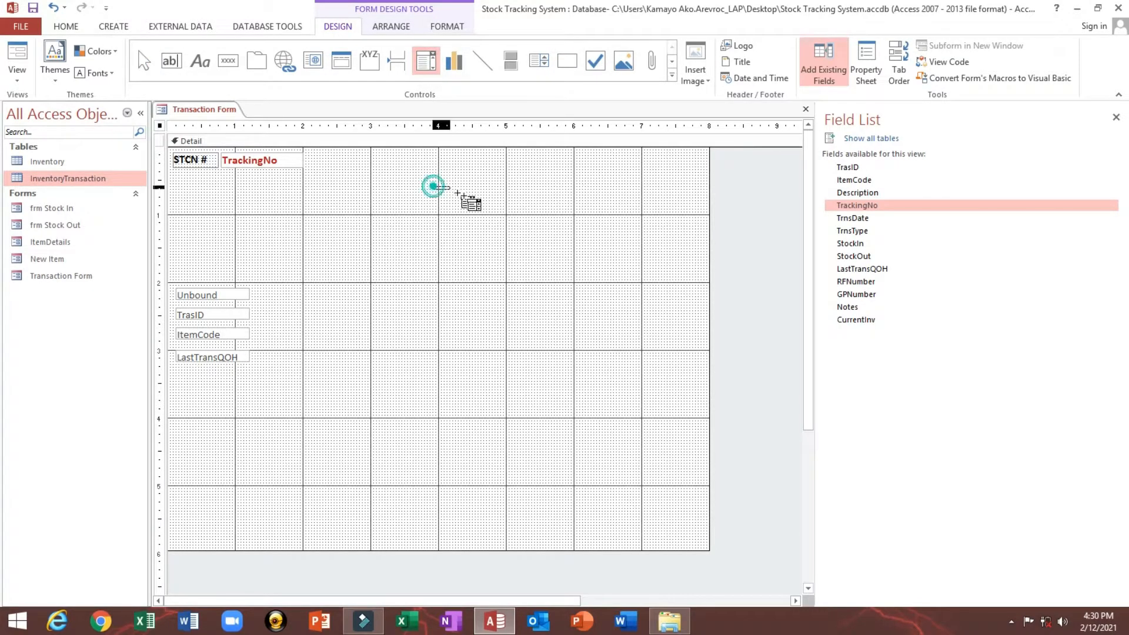
{"action": "left_click_drag", "start_coordinate": [457, 193], "coordinate": [517, 210]}
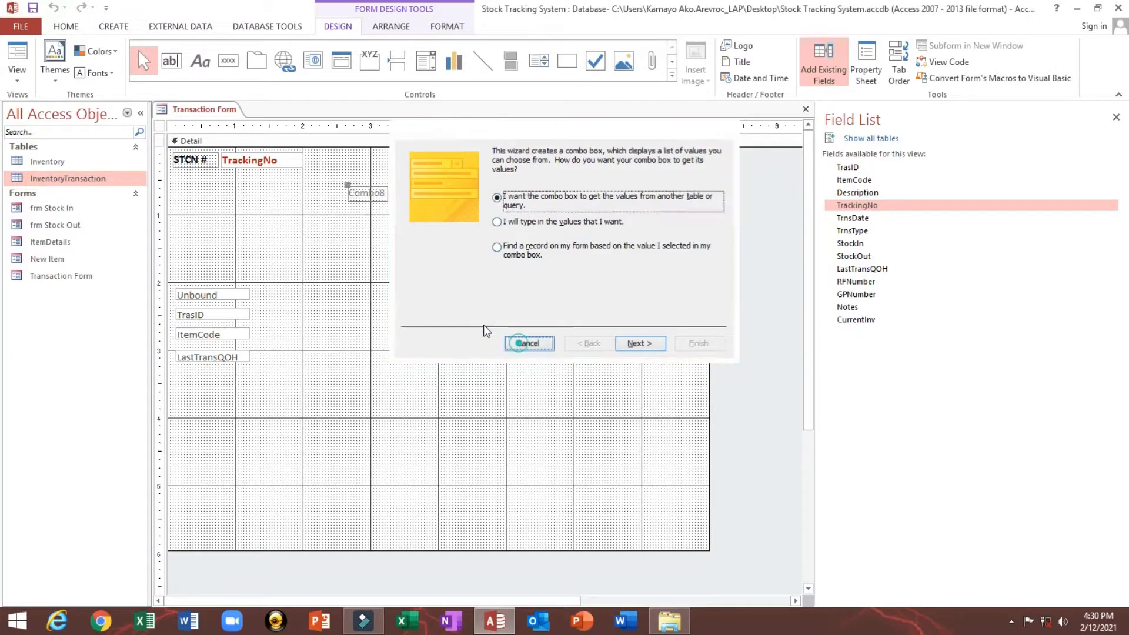
{"action": "left_click", "coordinate": [528, 343]}
Change the combo box label's caption to "Select Item"
{"action": "left_click", "coordinate": [379, 193]}
{"action": "left_click_drag", "start_coordinate": [386, 198], "coordinate": [129, 185]}
{"action": "left_click", "coordinate": [397, 195]}
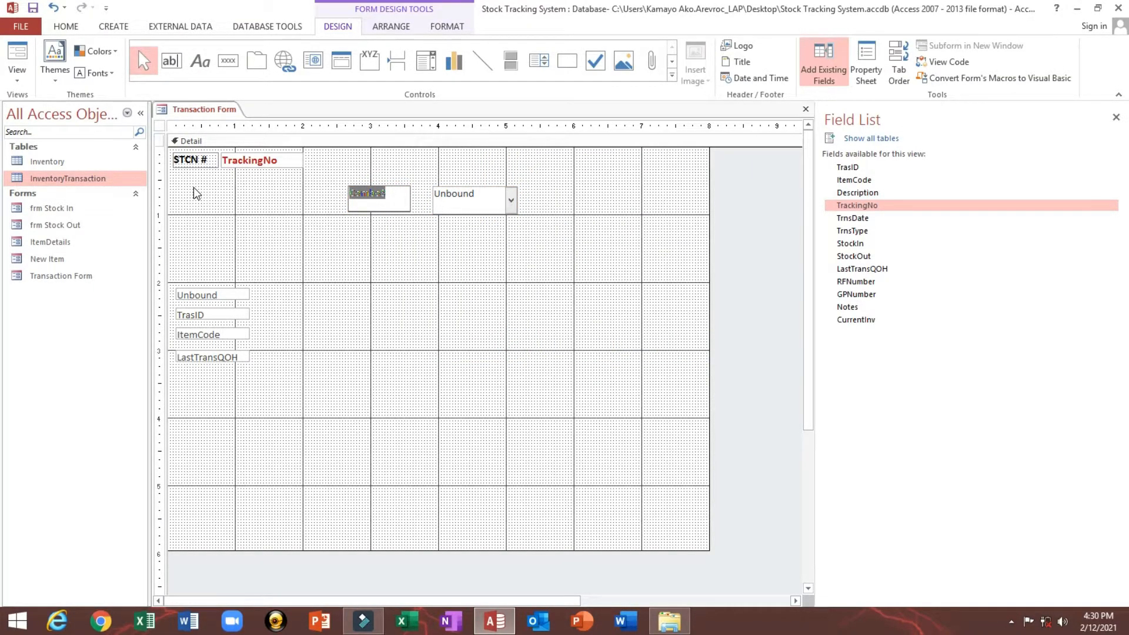
{"action": "type", "text": "Select"}
Shift the Select Item label and its combo box slightly up and left and join them in a stacked layout
{"action": "left_click_drag", "start_coordinate": [408, 222], "coordinate": [441, 197]}
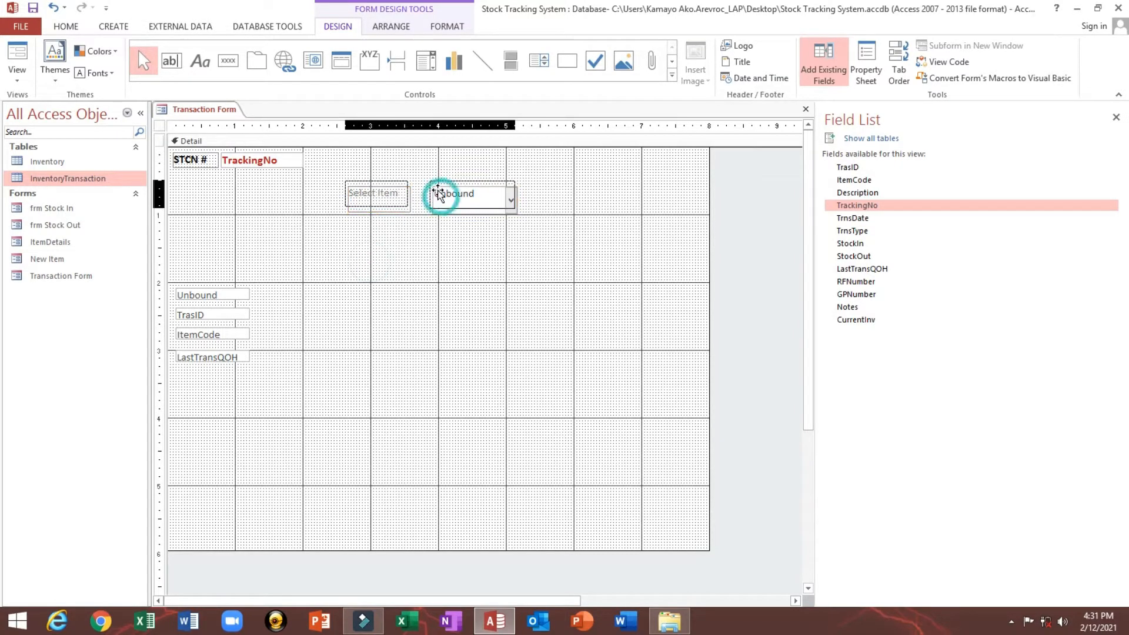
{"action": "right_click", "coordinate": [438, 190]}
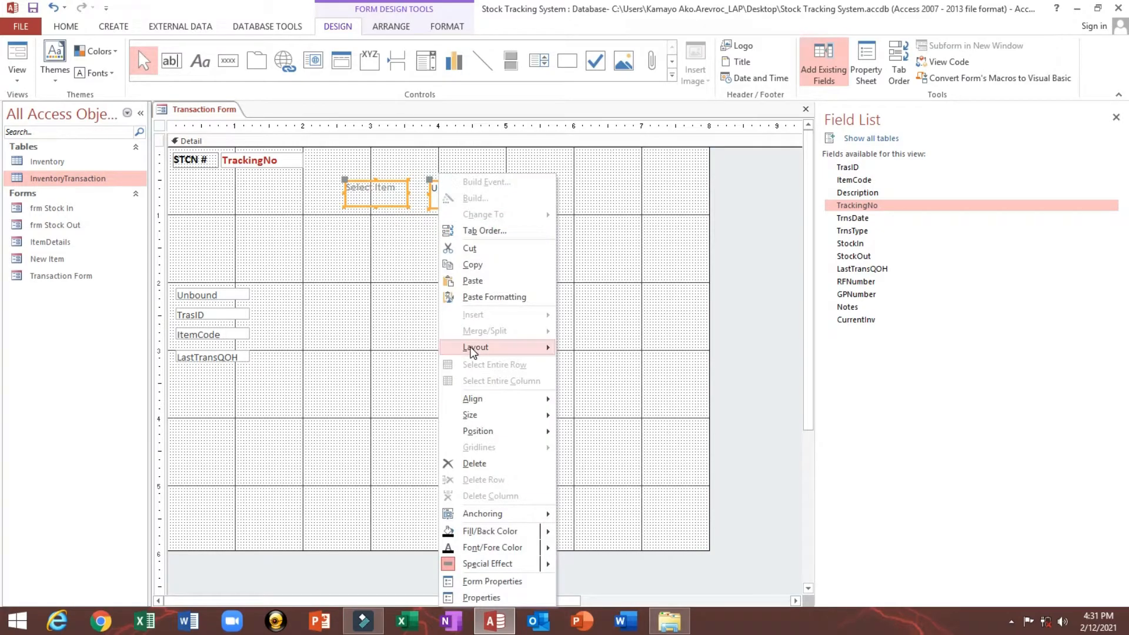
{"action": "left_click", "coordinate": [472, 348]}
{"action": "left_click", "coordinate": [605, 367]}
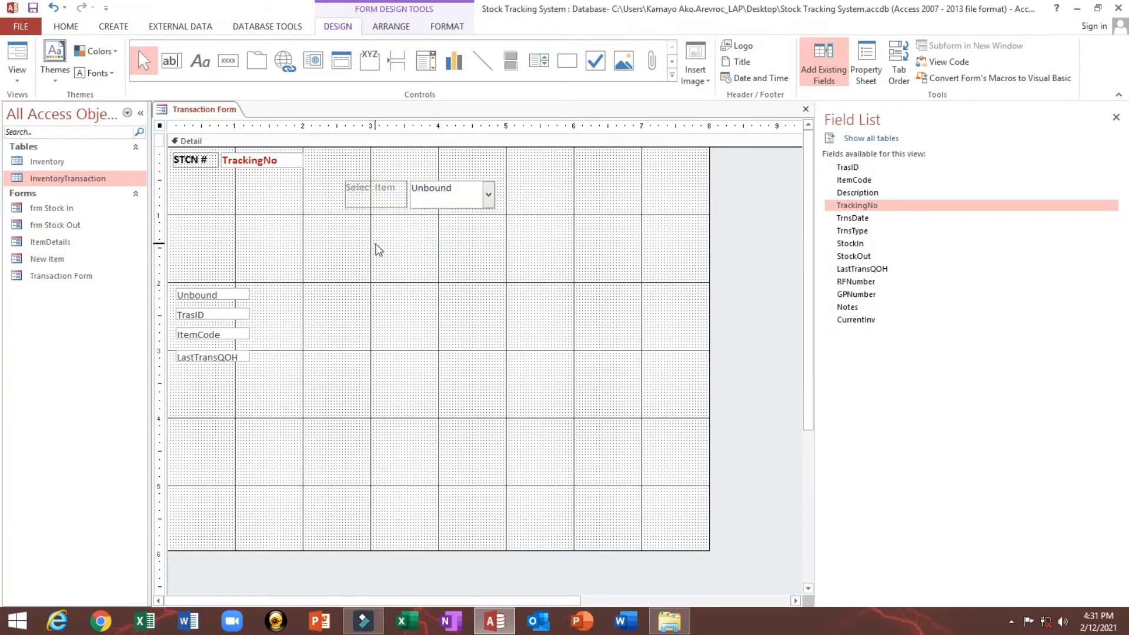
Reduce the height of the Select Item label and combo box slightly and widen the combo box to about the 5.3-inch mark
{"action": "left_click_drag", "start_coordinate": [378, 249], "coordinate": [436, 202]}
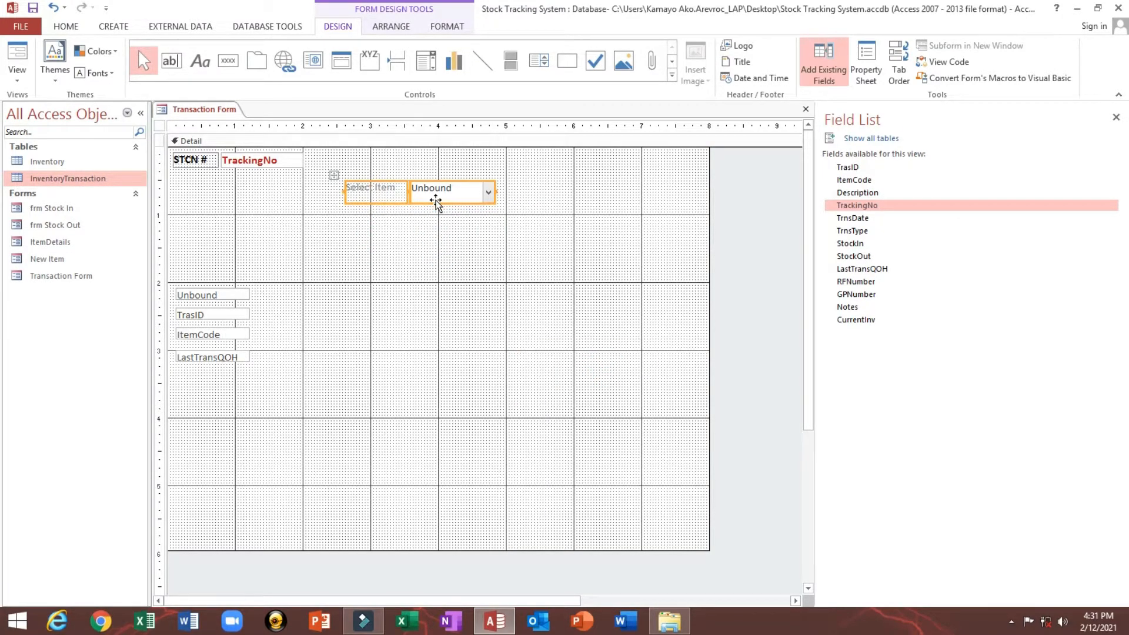
{"action": "left_click", "coordinate": [440, 197]}
{"action": "key", "text": "shift+Right"}
{"action": "key", "text": "shift+Right"}
{"action": "key", "text": "shift+Right"}
{"action": "key", "text": "shift+Right"}
{"action": "key", "text": "shift+Right"}
{"action": "key", "text": "shift+Right"}
{"action": "key", "text": "shift+Right"}
{"action": "key", "text": "shift+Right"}
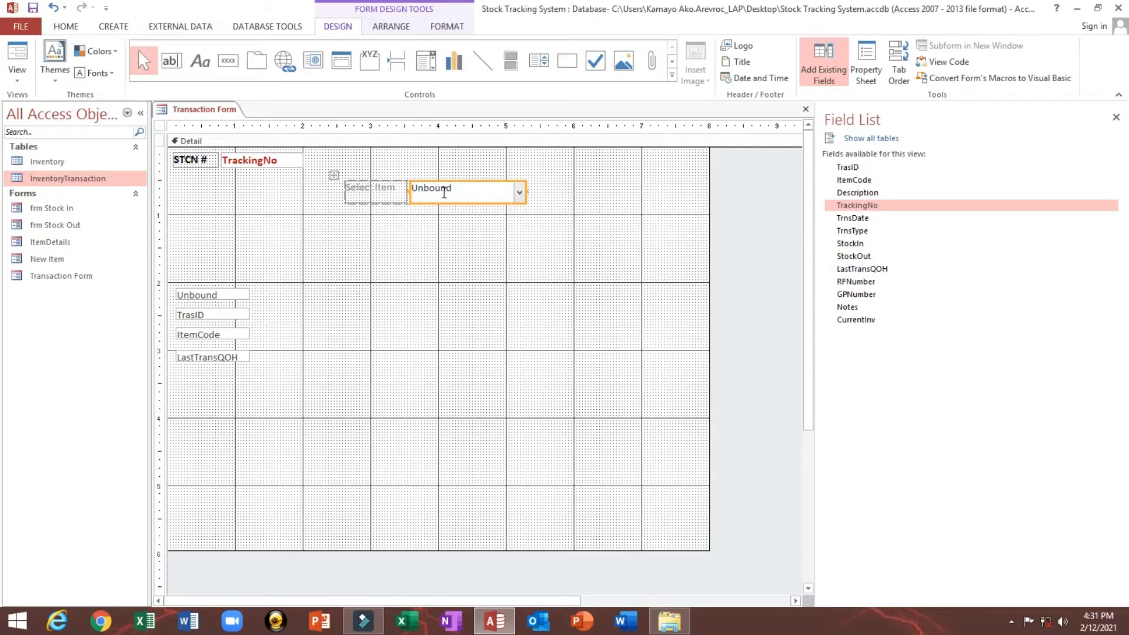
Name the Select Item combo box cboItem
{"action": "double_click", "coordinate": [159, 125]}
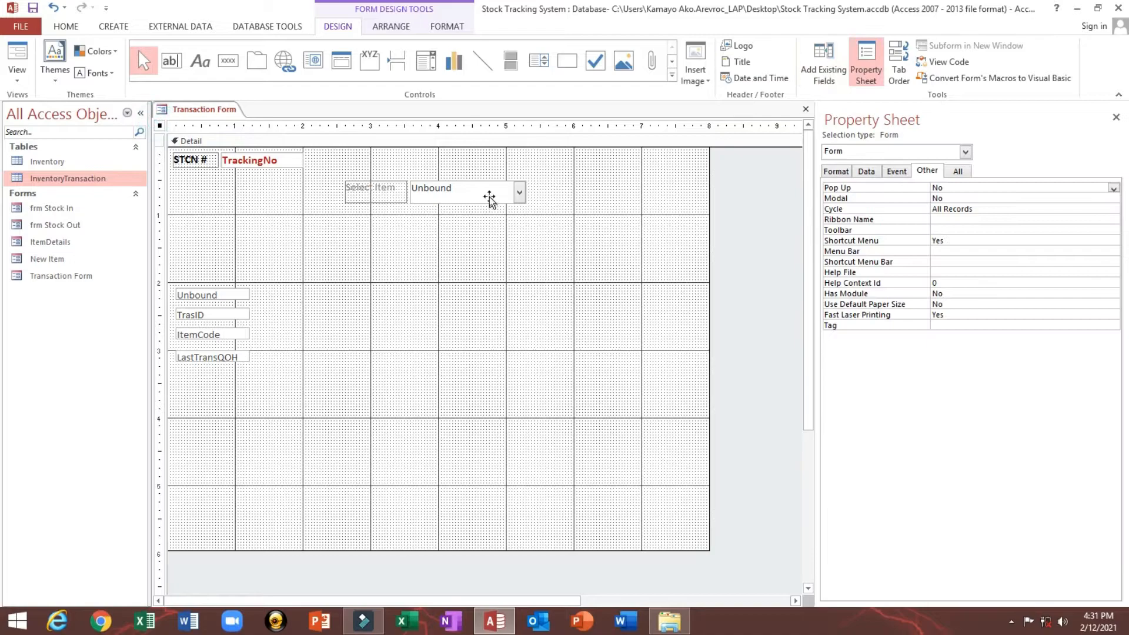
{"action": "left_click", "coordinate": [490, 196]}
{"action": "left_click", "coordinate": [897, 172]}
{"action": "left_click", "coordinate": [927, 171]}
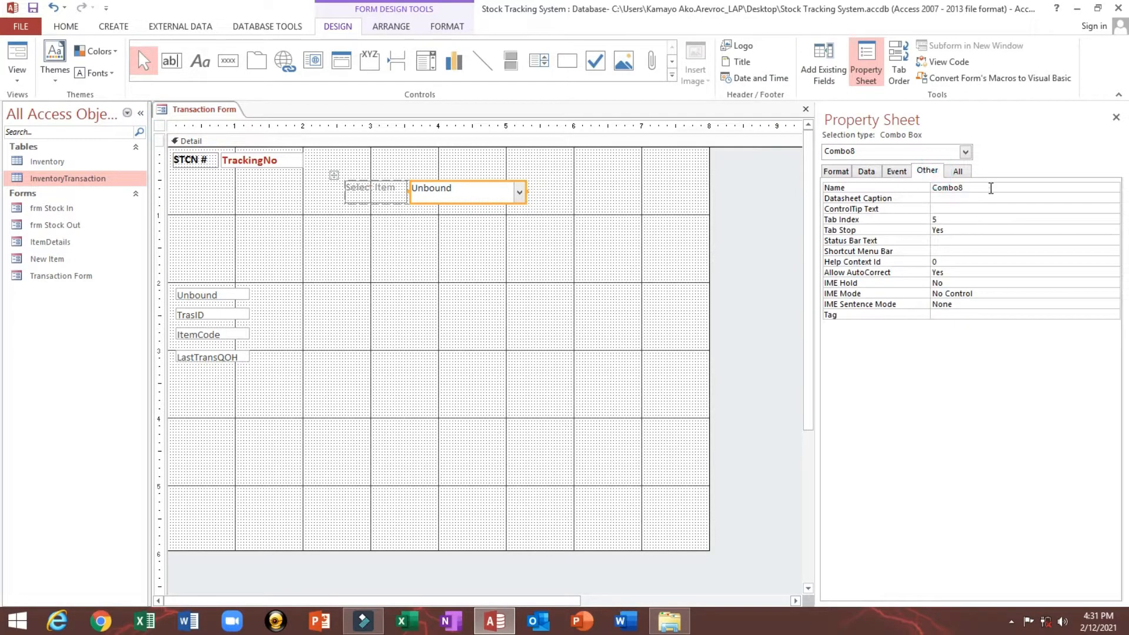
{"action": "left_click", "coordinate": [990, 187]}
{"action": "type", "text": "cboItem"}
{"action": "key", "text": "Return"}
{"action": "left_click", "coordinate": [499, 279]}
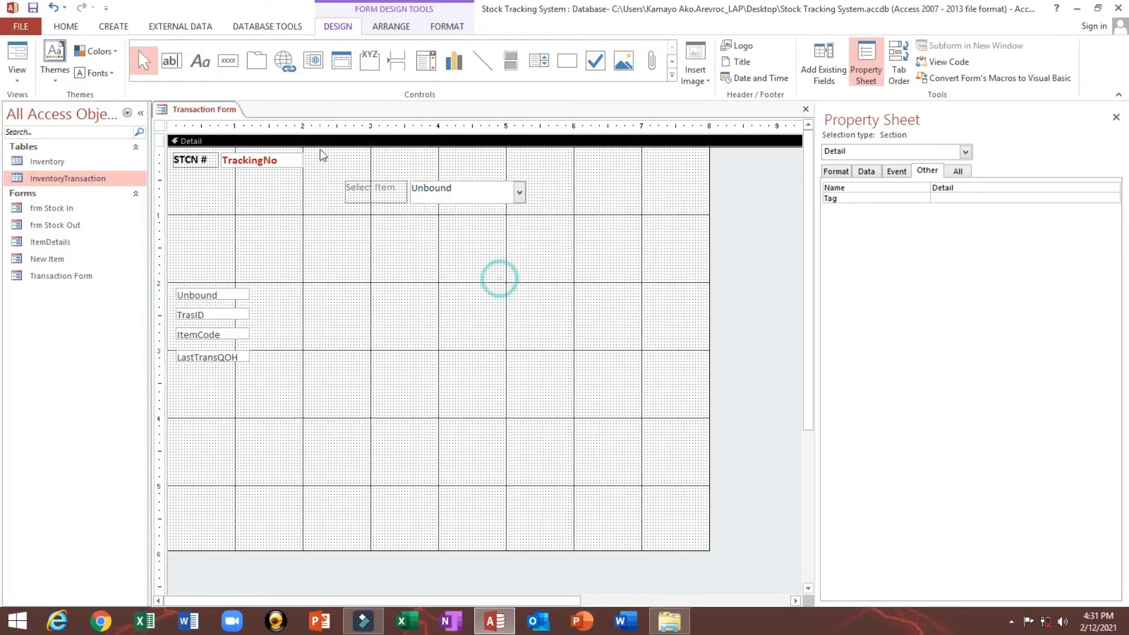
Place a command button directly beside the Select Item combo box, without using the wizard
{"action": "left_click", "coordinate": [229, 61]}
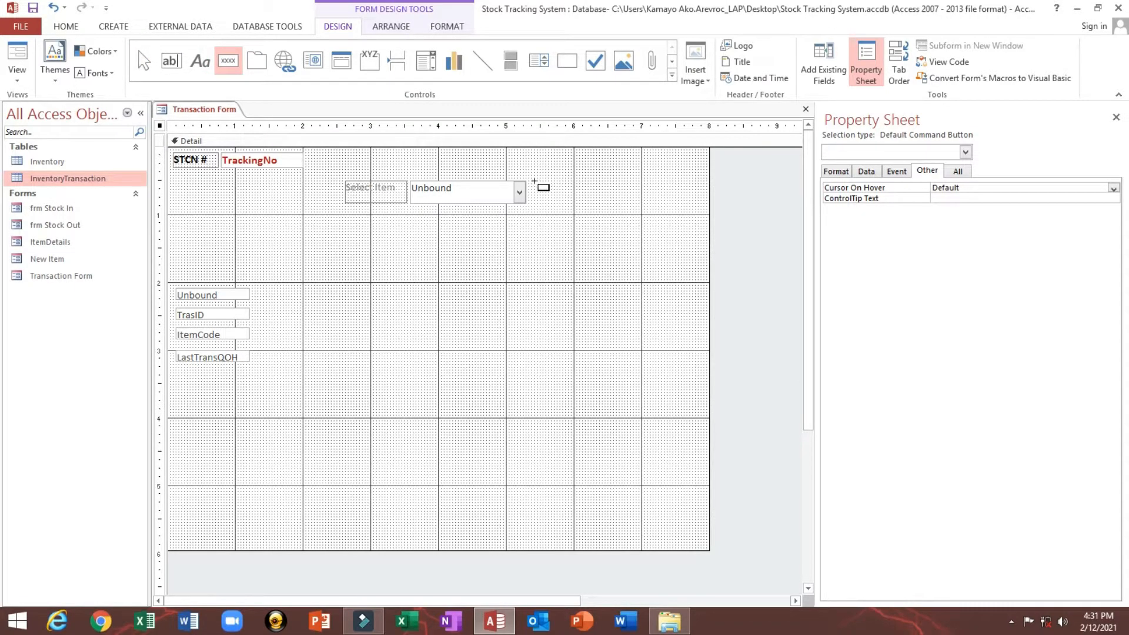
{"action": "left_click", "coordinate": [534, 182]}
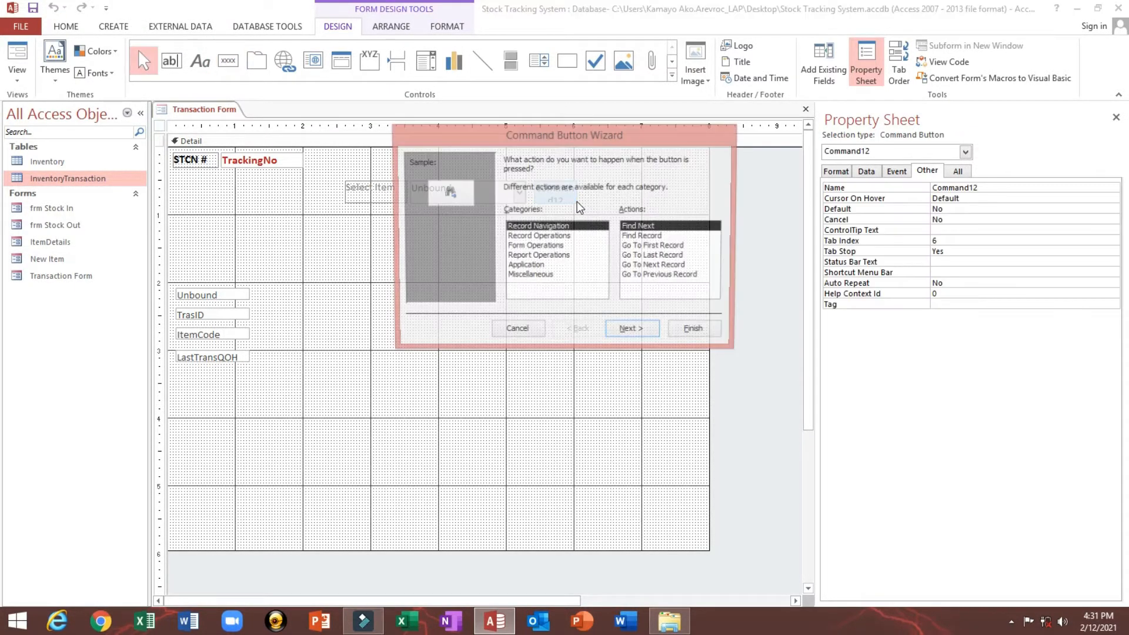
{"action": "left_click", "coordinate": [518, 329]}
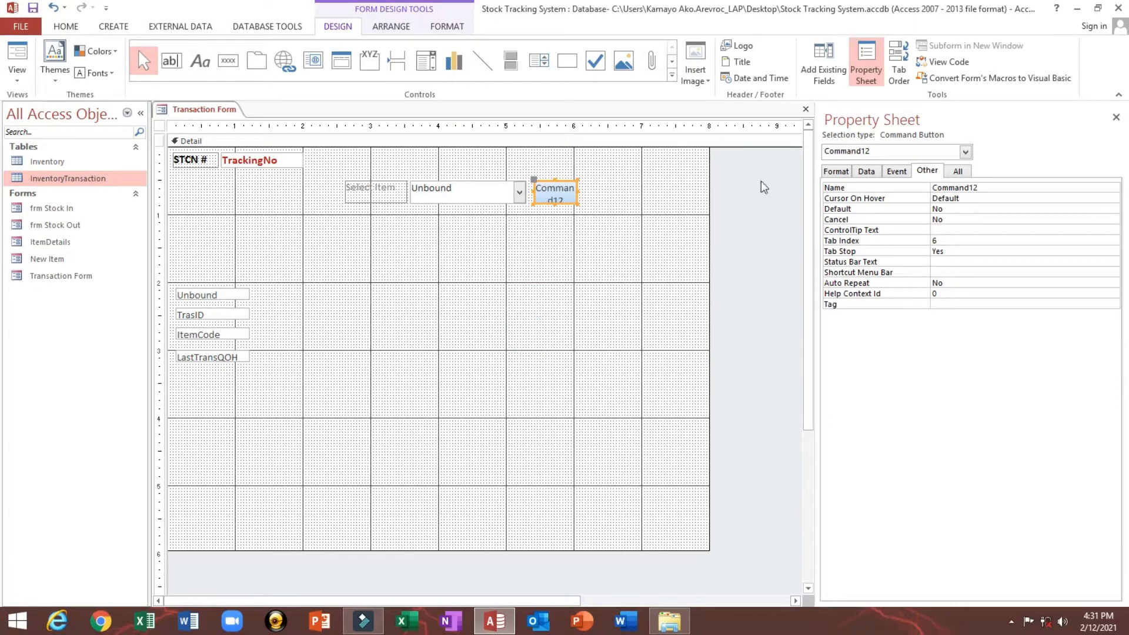
Set the new command button's caption to "Add New"
{"action": "left_click", "coordinate": [834, 171]}
{"action": "double_click", "coordinate": [1015, 188]}
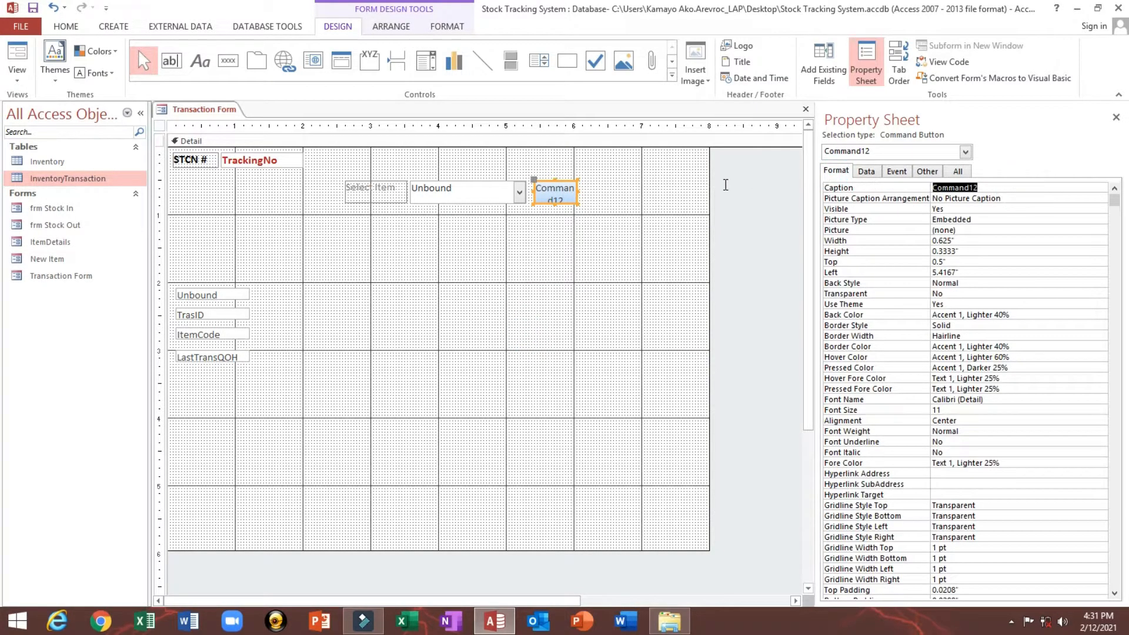
{"action": "type", "text": "New"}
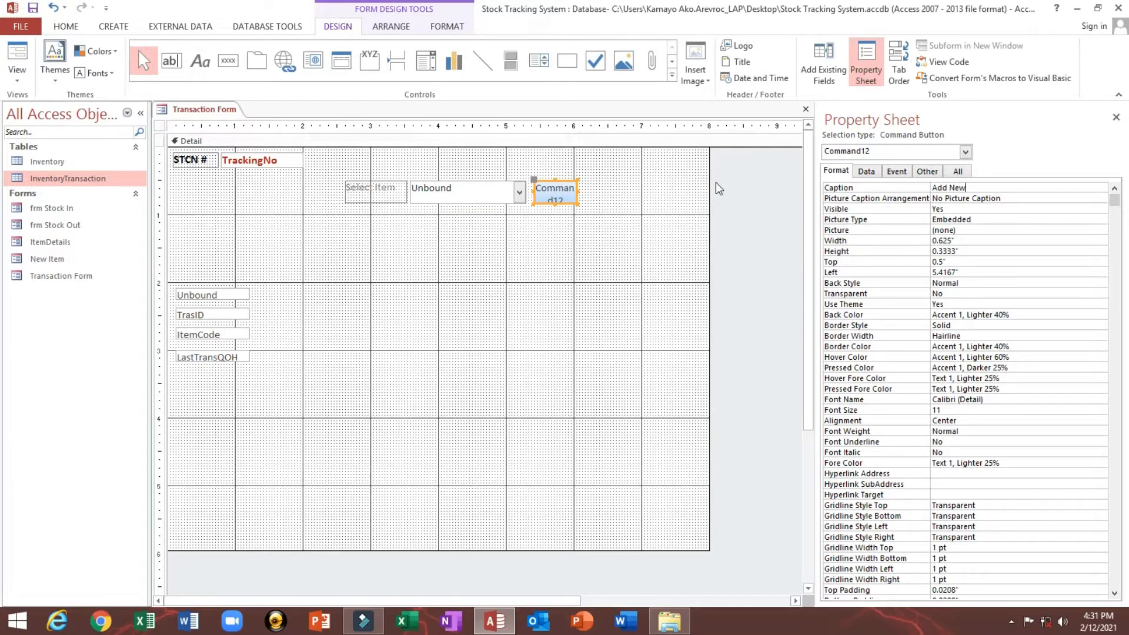
{"action": "key", "text": "Return"}
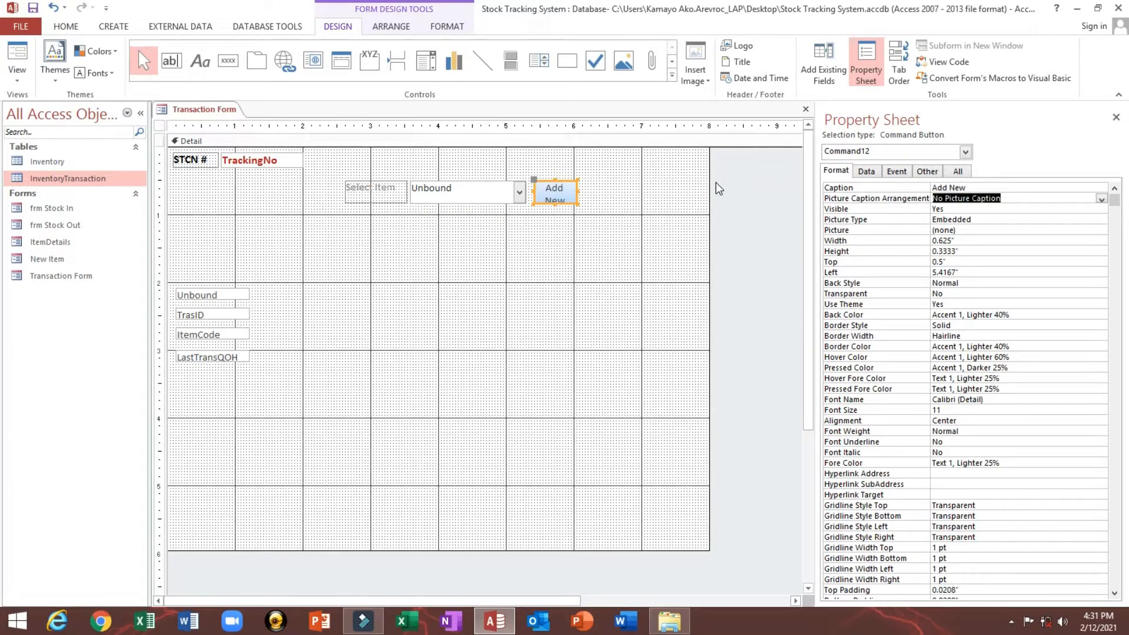
Name the Add New button cmdNew
{"action": "left_click", "coordinate": [926, 170]}
{"action": "type", "text": "cmdn"}
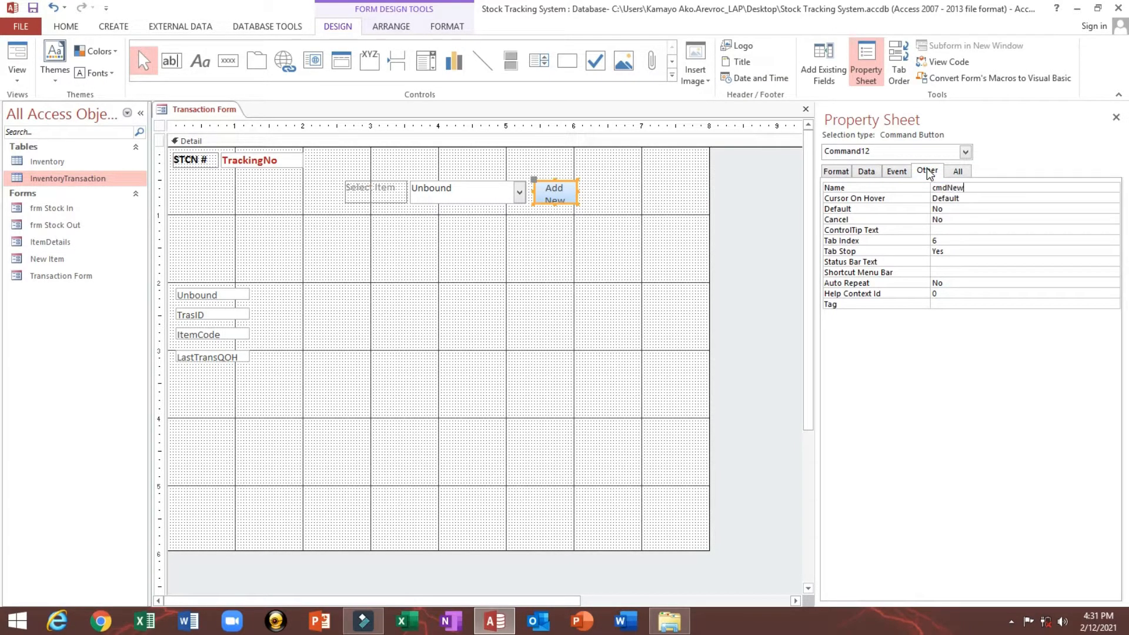
{"action": "key", "text": "Return"}
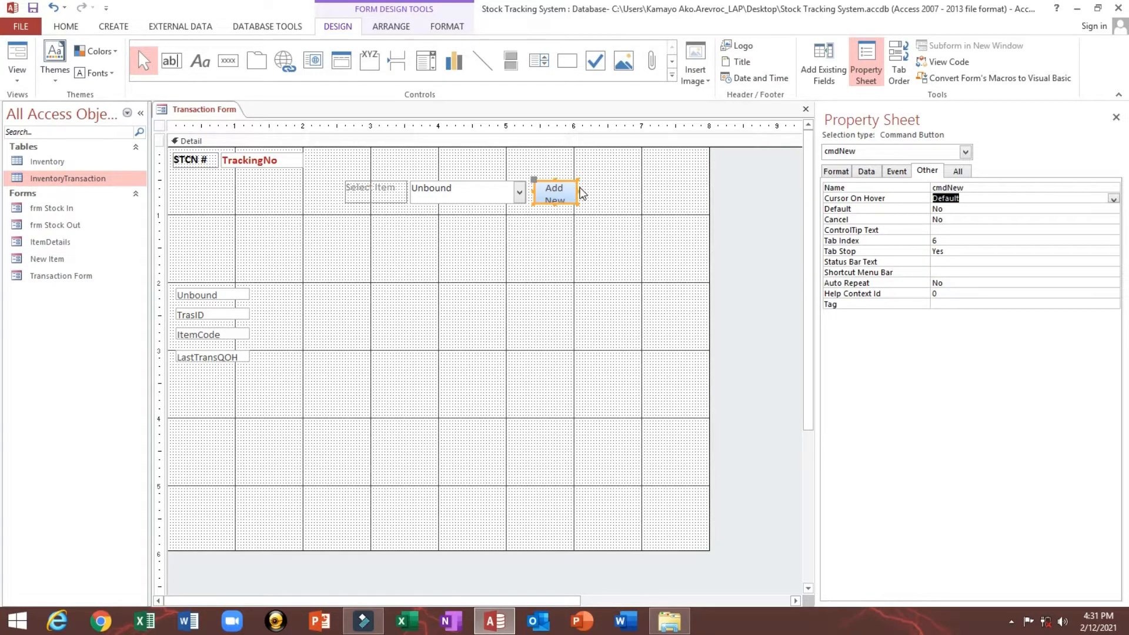
Widen the Add New button to about 1 inch and move the whole Select Item row down to the 1-inch mark
{"action": "mouse_move", "coordinate": [579, 192]}
{"action": "left_mouse_down"}
{"action": "mouse_move", "coordinate": [603, 192]}
{"action": "mouse_move", "coordinate": [562, 204]}
{"action": "left_mouse_up"}
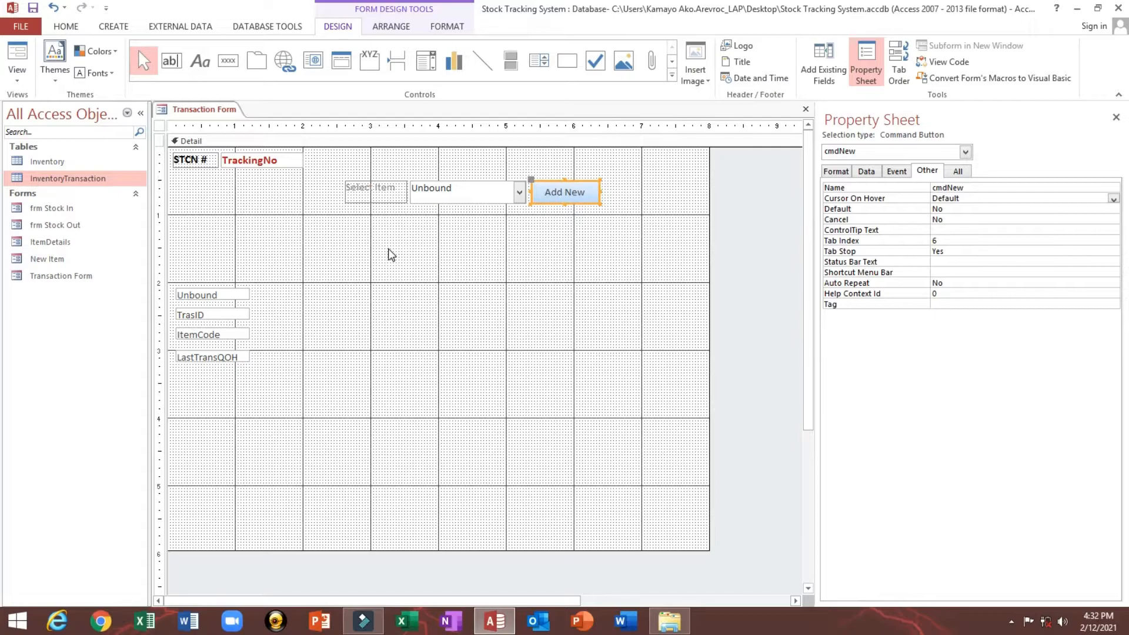
{"action": "left_click_drag", "start_coordinate": [388, 250], "coordinate": [560, 224]}
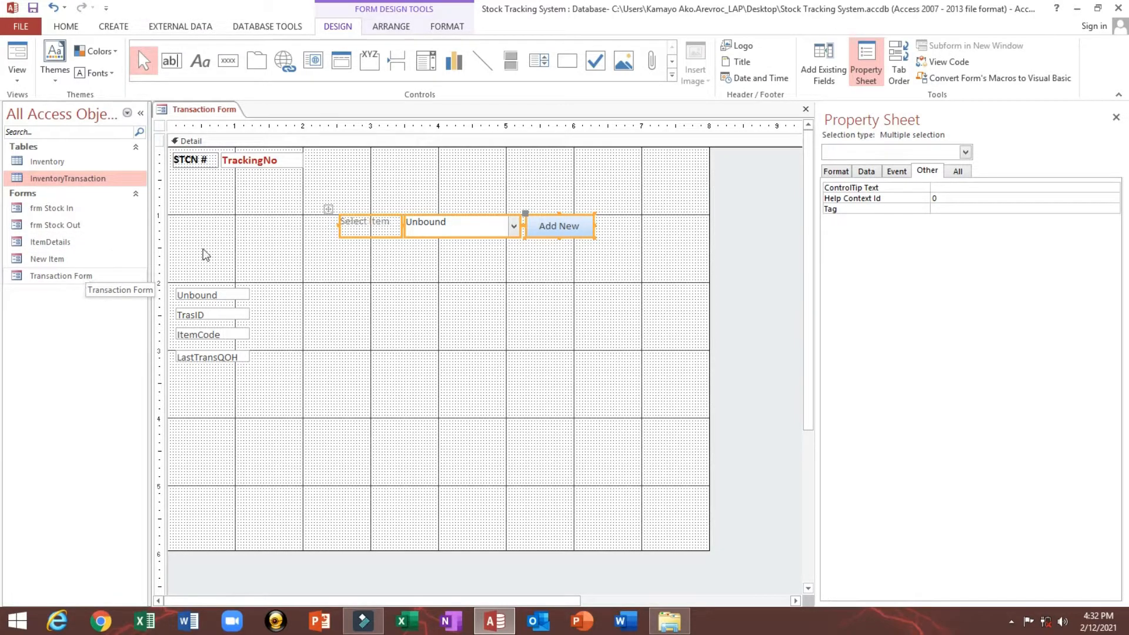
{"action": "left_click", "coordinate": [306, 221]}
Change the Select Item label's font color to black
{"action": "left_click", "coordinate": [353, 221]}
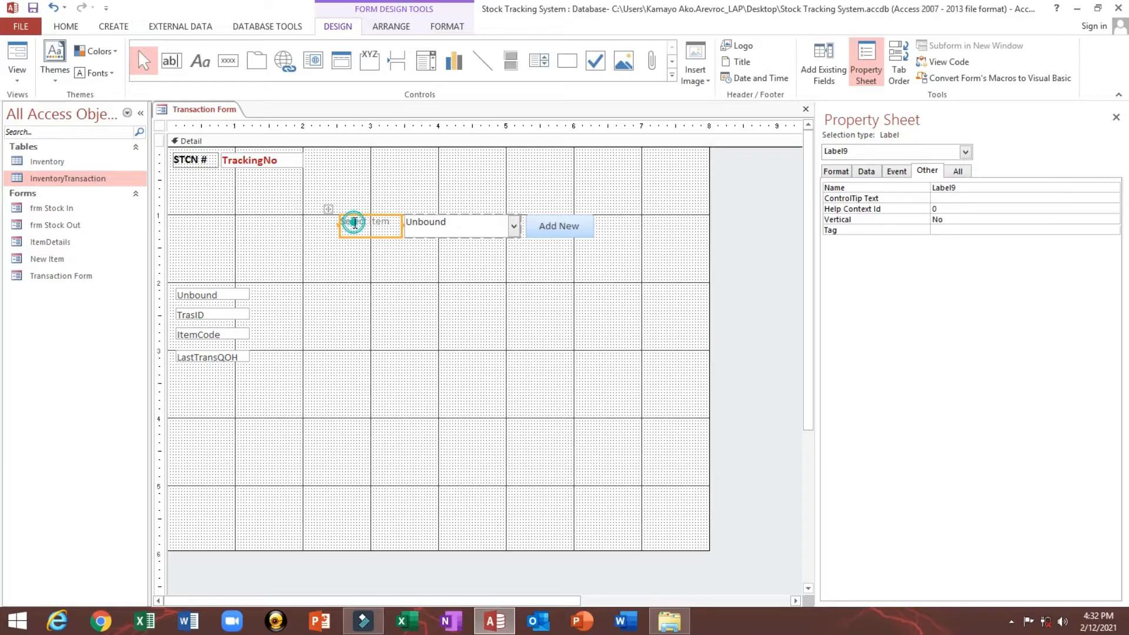
{"action": "left_click", "coordinate": [65, 26]}
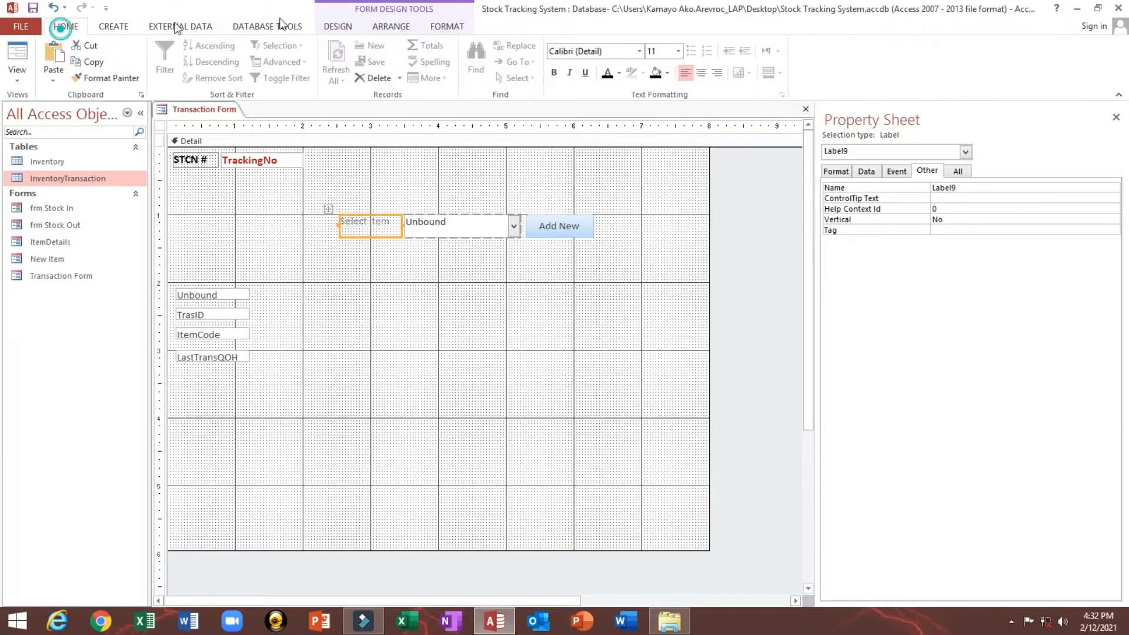
{"action": "left_click", "coordinate": [607, 73]}
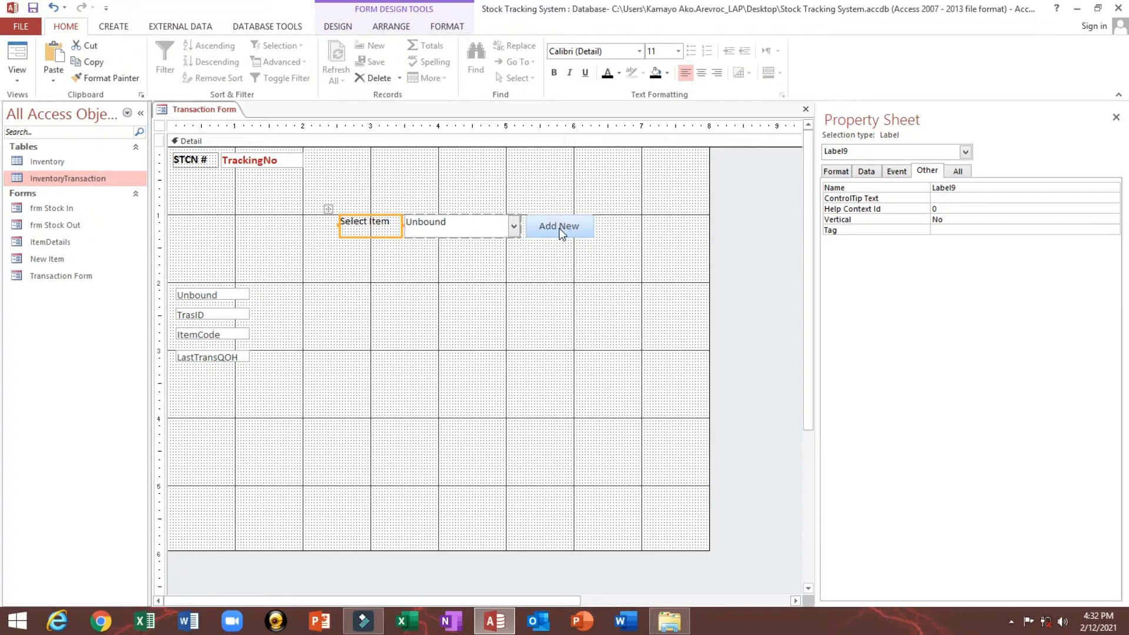
{"action": "left_click", "coordinate": [463, 288]}
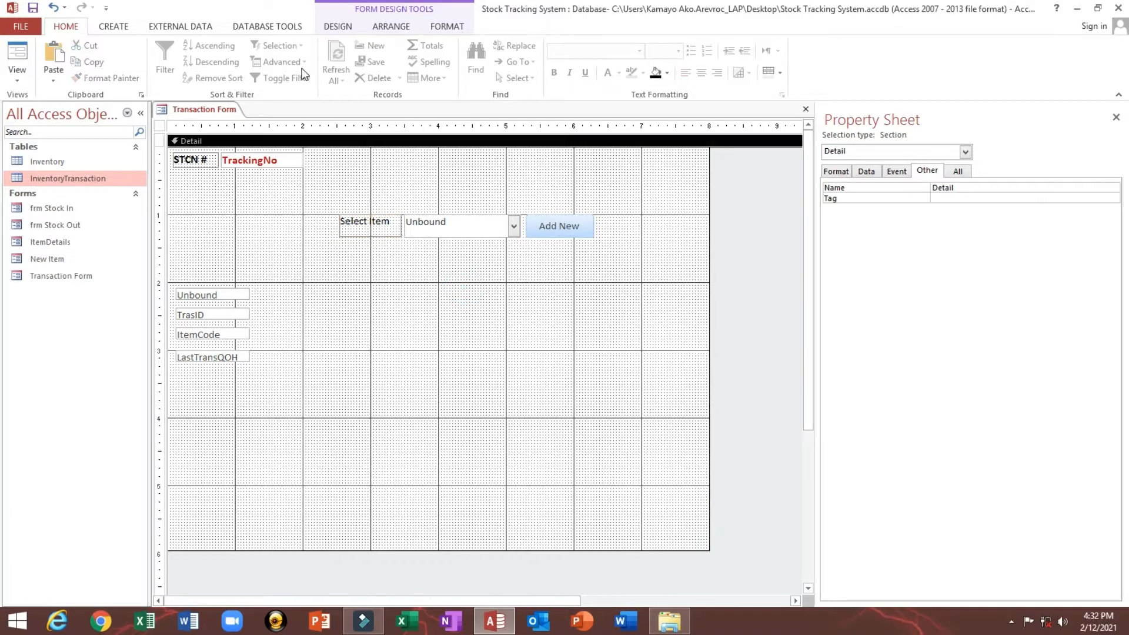
Add the existing Description field directly below the Select Item combo box, within the same layout
{"action": "left_click", "coordinate": [334, 28]}
{"action": "left_click", "coordinate": [823, 59]}
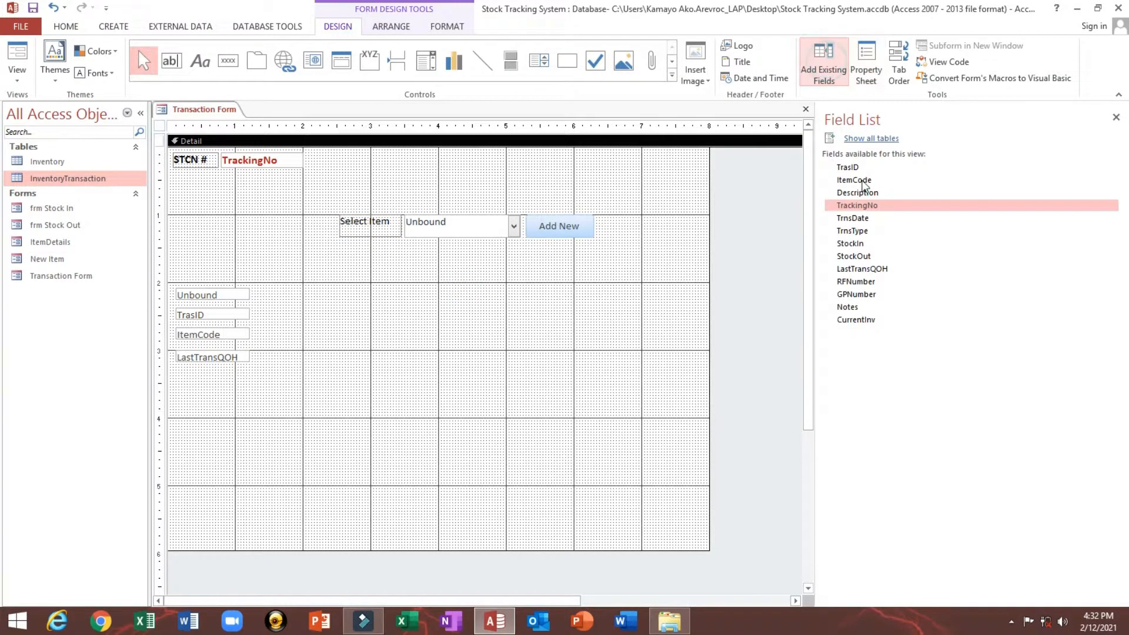
{"action": "left_click_drag", "start_coordinate": [857, 193], "coordinate": [461, 243]}
{"action": "left_click", "coordinate": [451, 270]}
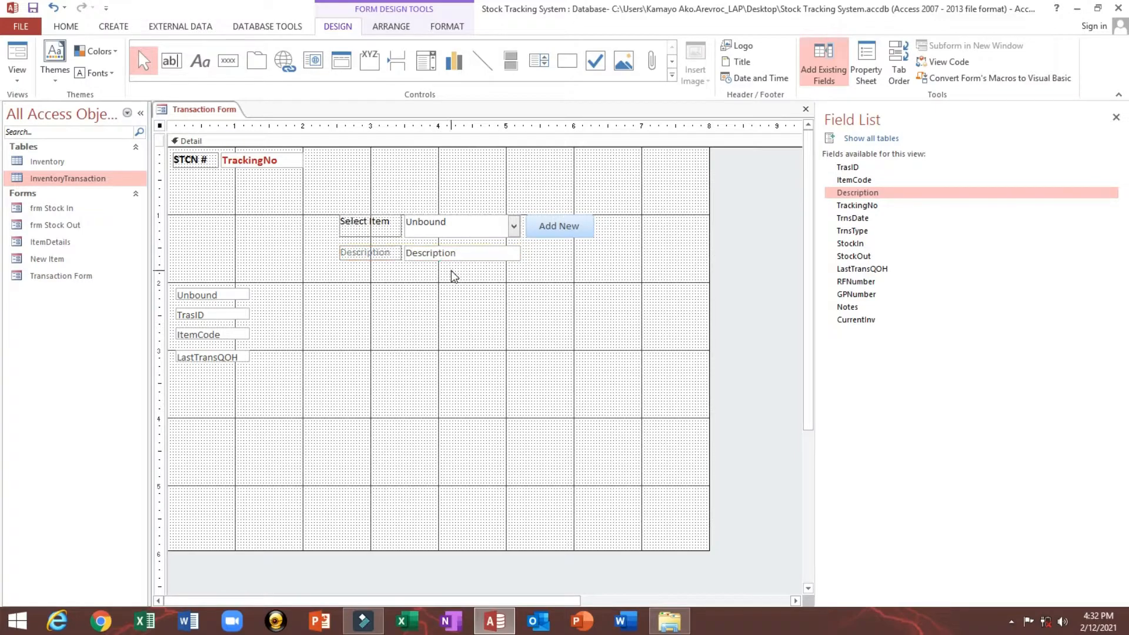
Add a second Description field beside the first and delete its label and text box, leaving empty layout cells
{"action": "left_click", "coordinate": [449, 253]}
{"action": "left_click", "coordinate": [456, 254]}
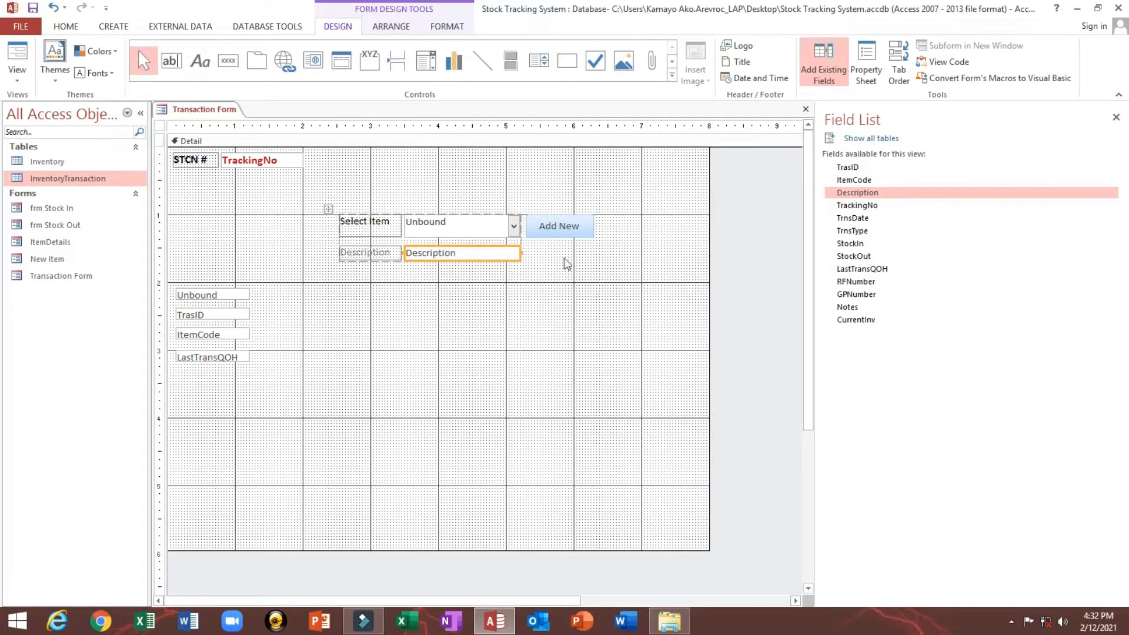
{"action": "left_click_drag", "start_coordinate": [860, 191], "coordinate": [520, 256]}
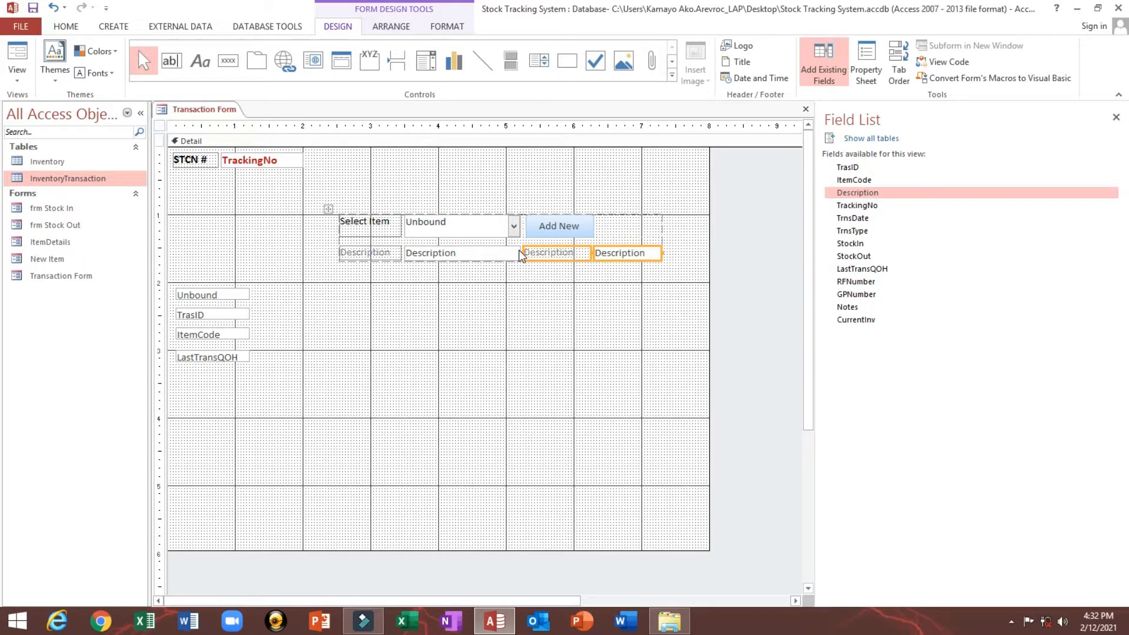
{"action": "left_click", "coordinate": [580, 281]}
{"action": "left_click", "coordinate": [555, 253]}
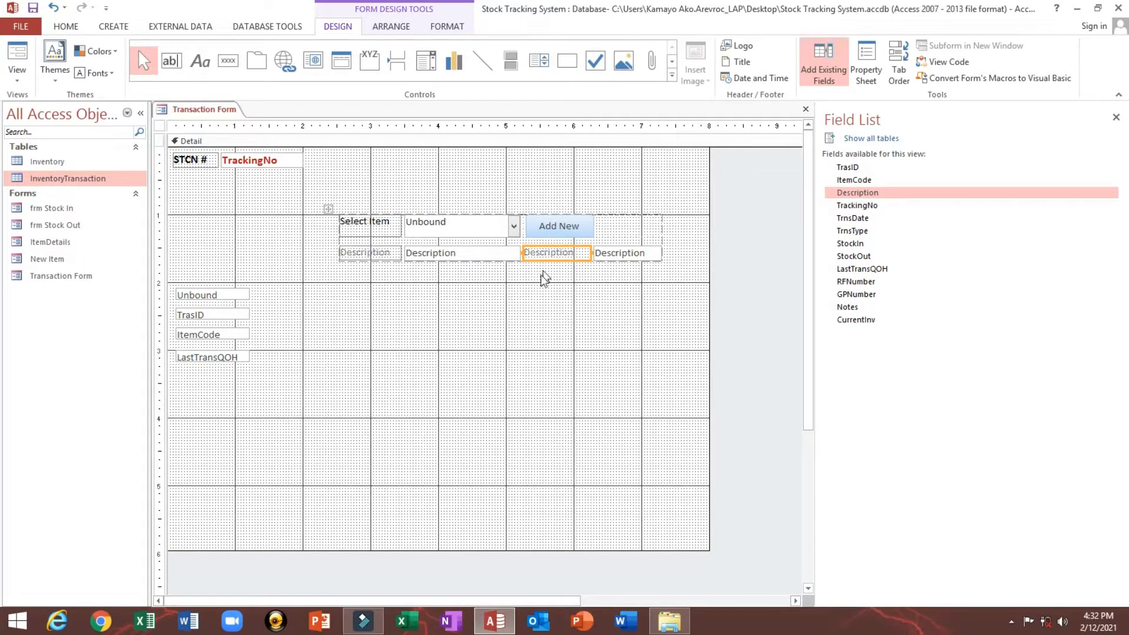
{"action": "key", "text": "Delete"}
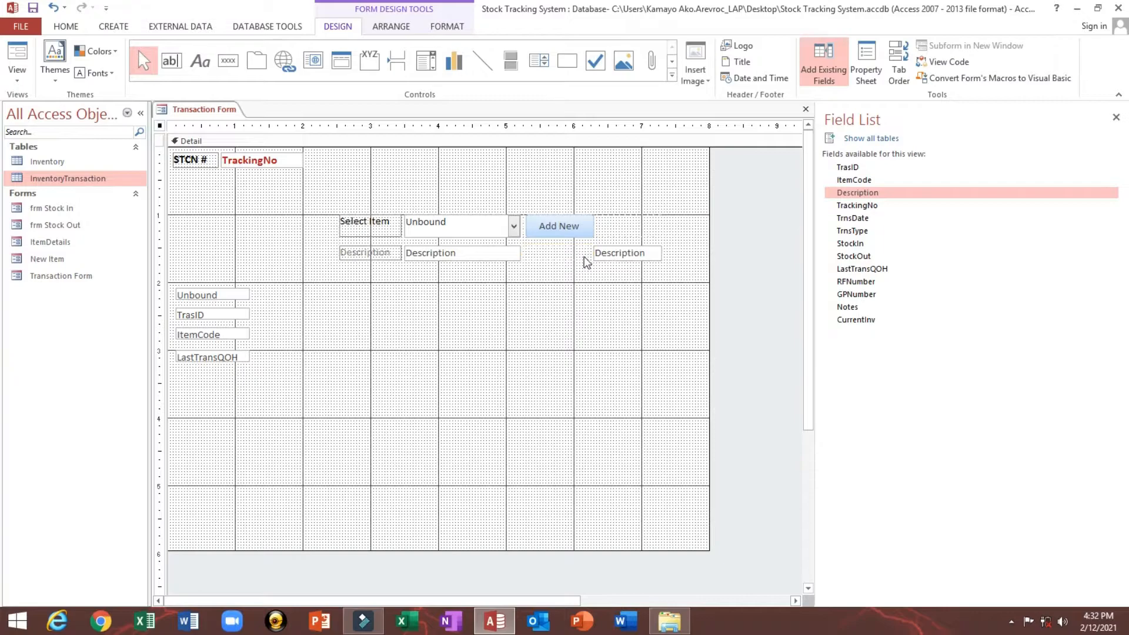
{"action": "left_click", "coordinate": [612, 254]}
{"action": "key", "text": "Delete"}
Merge the Description text box with the two empty layout cells beside it
{"action": "left_click", "coordinate": [451, 254]}
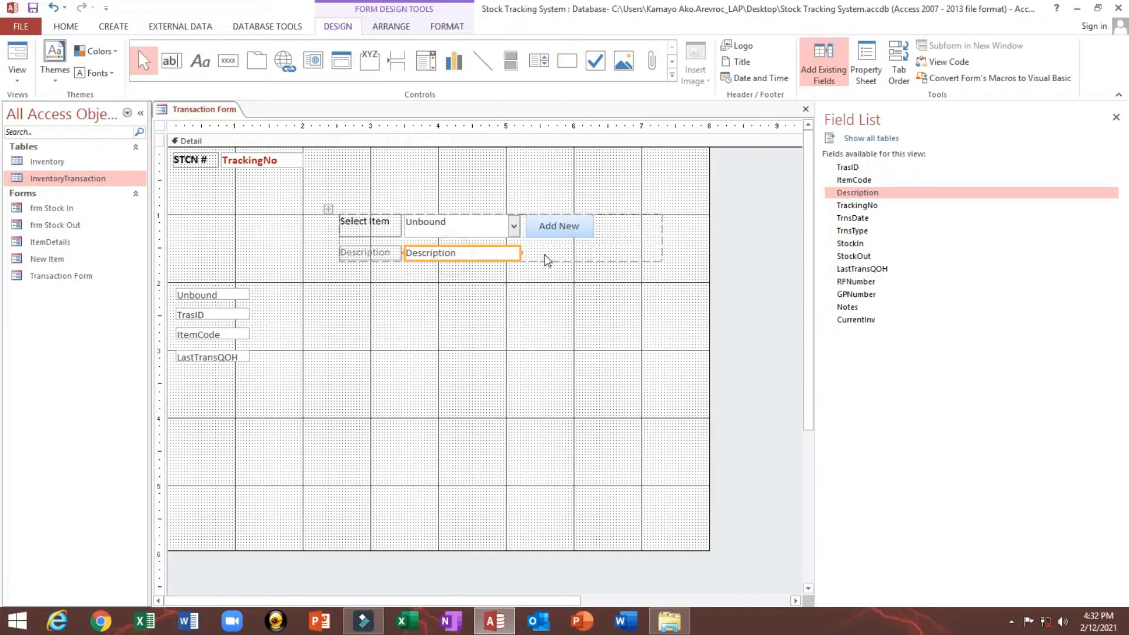
{"action": "left_click", "coordinate": [542, 255]}
{"action": "right_click", "coordinate": [606, 255]}
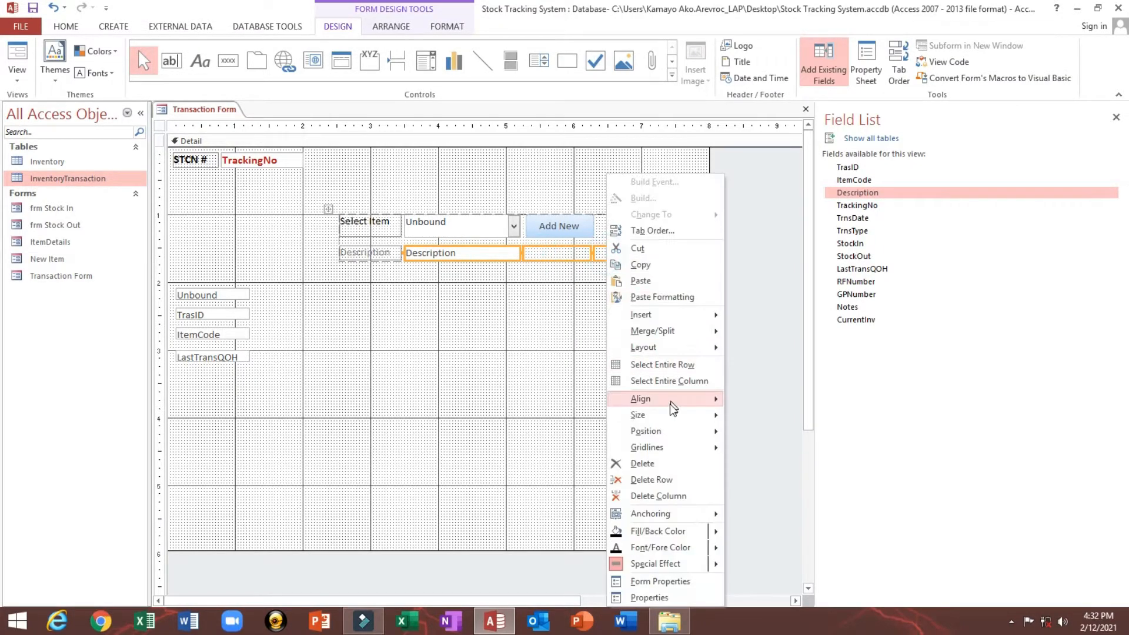
{"action": "mouse_move", "coordinate": [670, 415]}
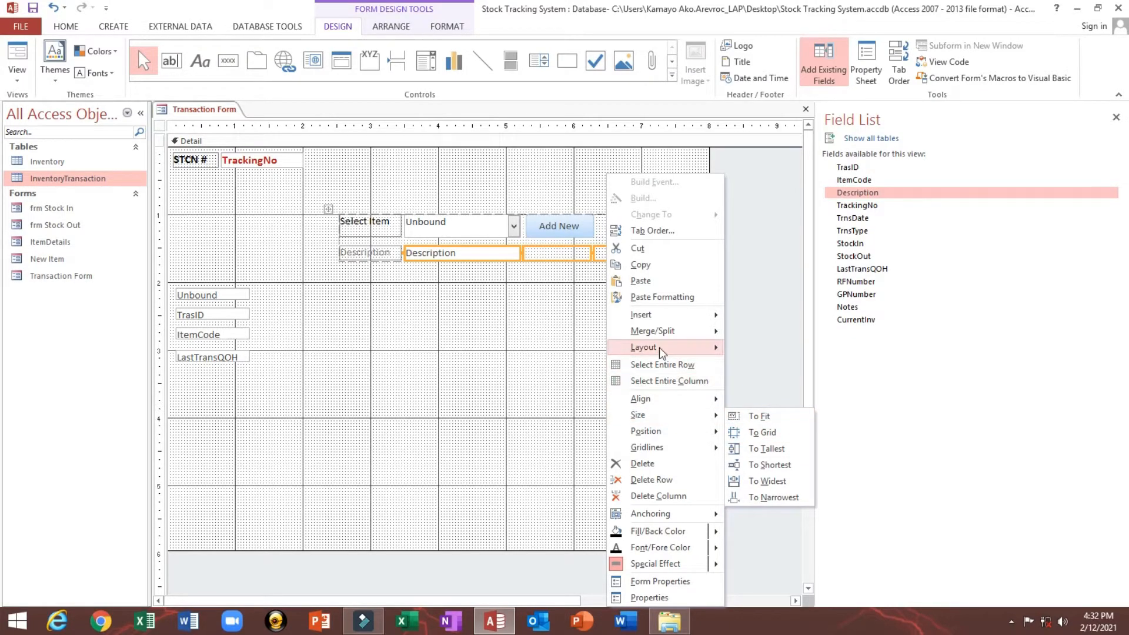
{"action": "mouse_move", "coordinate": [658, 331]}
{"action": "left_click", "coordinate": [742, 333]}
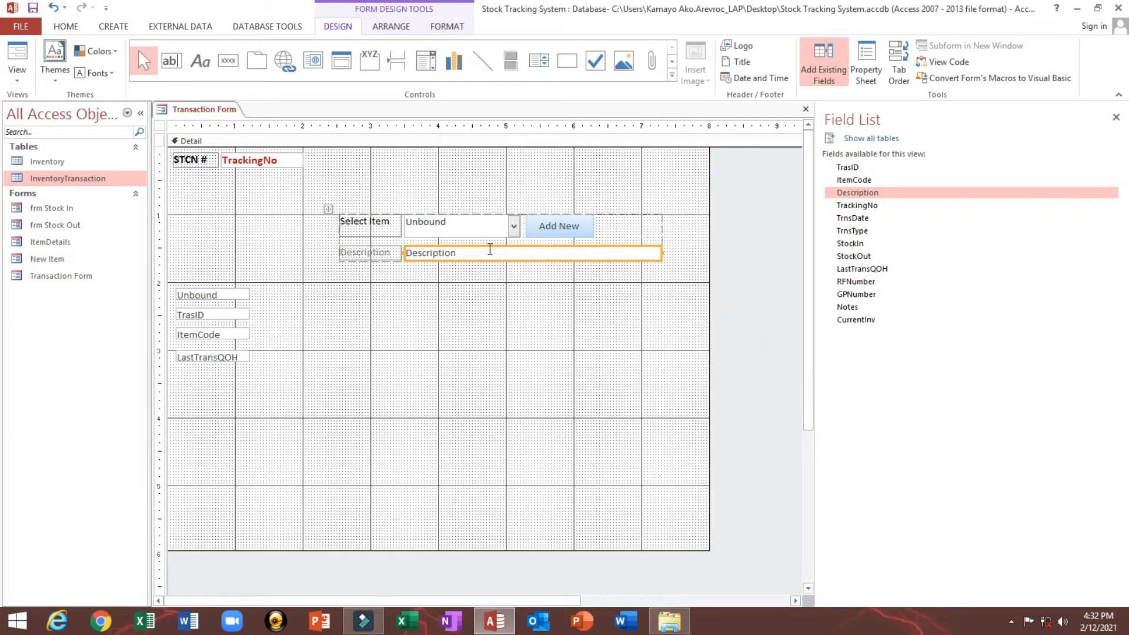
Size the Description text box and the Select Item combo box to the tallest
{"action": "right_click", "coordinate": [428, 234]}
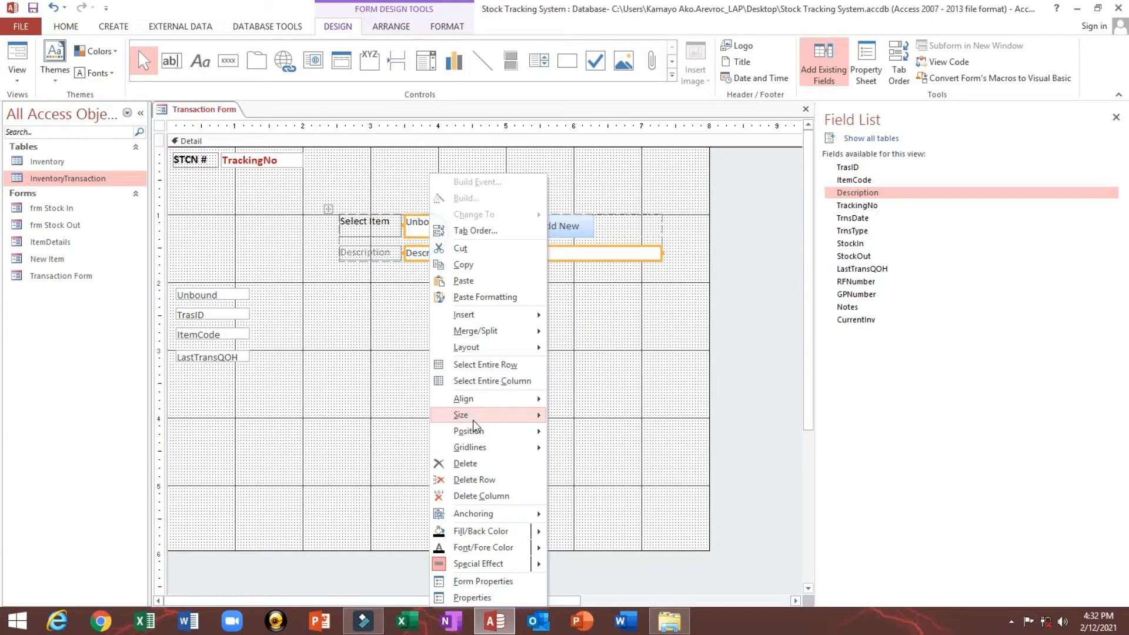
{"action": "mouse_move", "coordinate": [473, 418]}
{"action": "left_click", "coordinate": [579, 445]}
{"action": "left_click", "coordinate": [438, 287]}
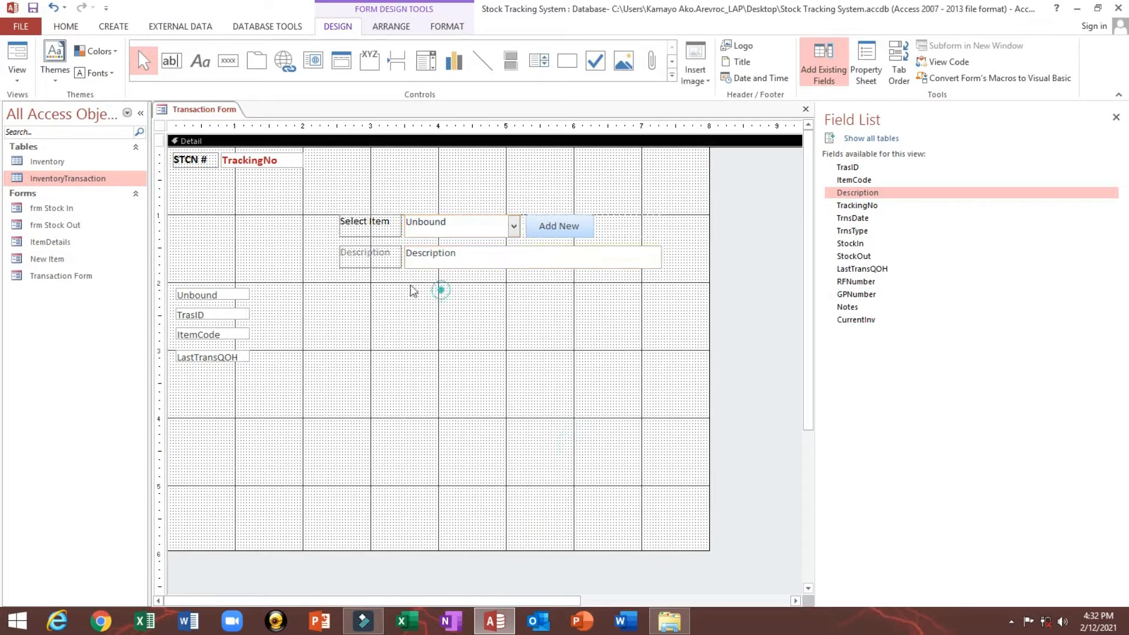
Change the Description label's font color to black
{"action": "left_click", "coordinate": [376, 258]}
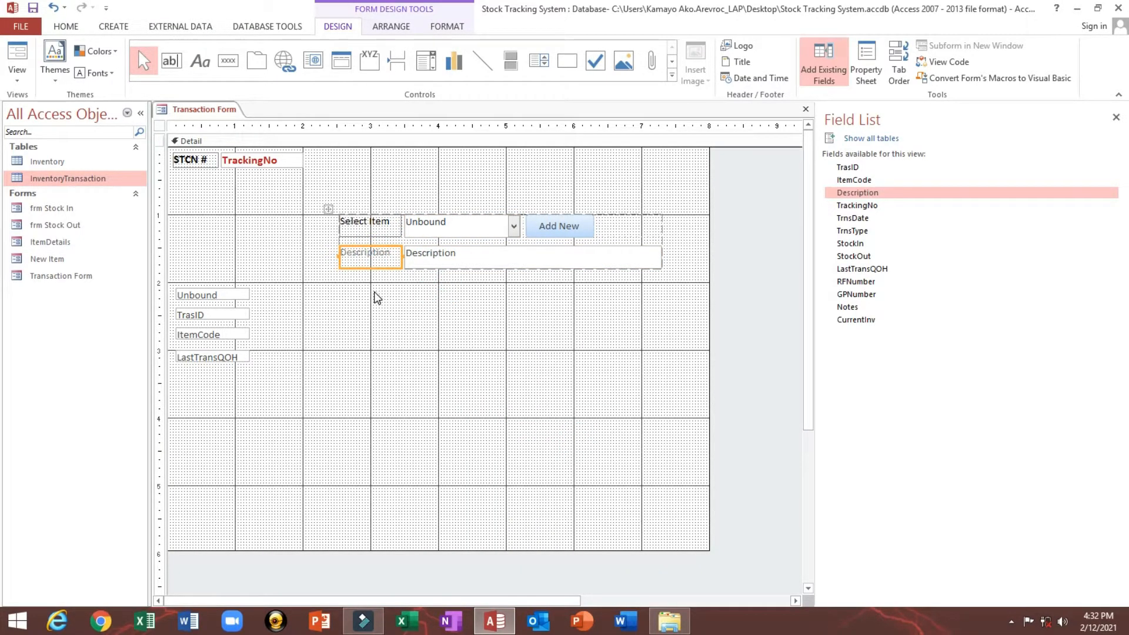
{"action": "left_click", "coordinate": [364, 226]}
{"action": "left_click", "coordinate": [367, 257]}
{"action": "left_click", "coordinate": [46, 26]}
{"action": "left_click", "coordinate": [609, 71]}
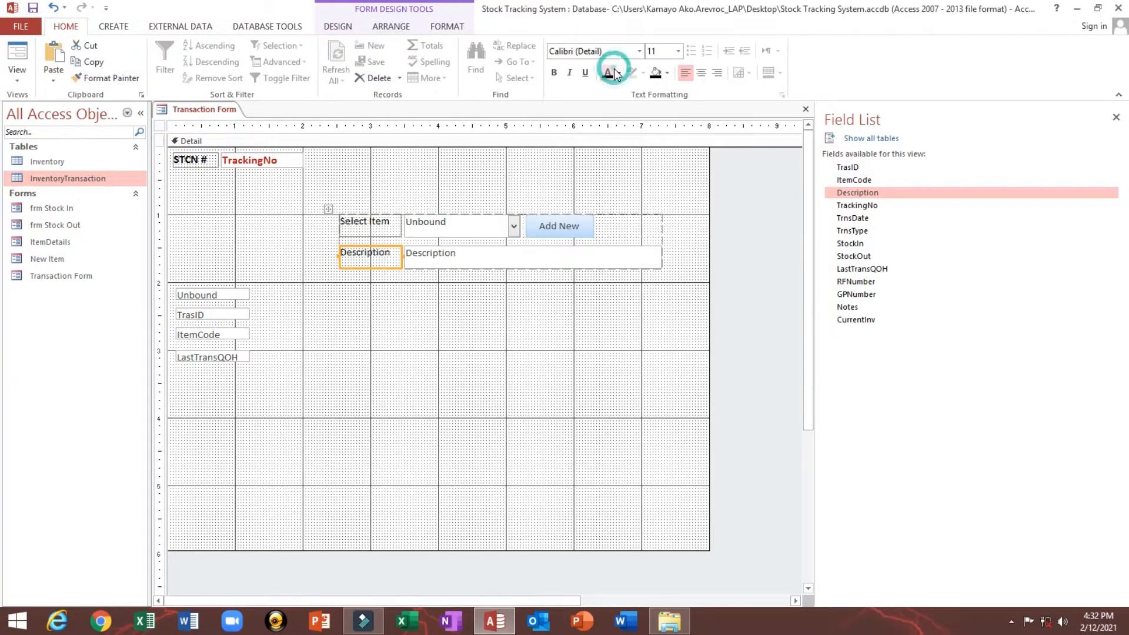
{"action": "left_click", "coordinate": [459, 312]}
Narrow the Description text box so that it ends at about the 6.7-inch mark
{"action": "left_click", "coordinate": [529, 265]}
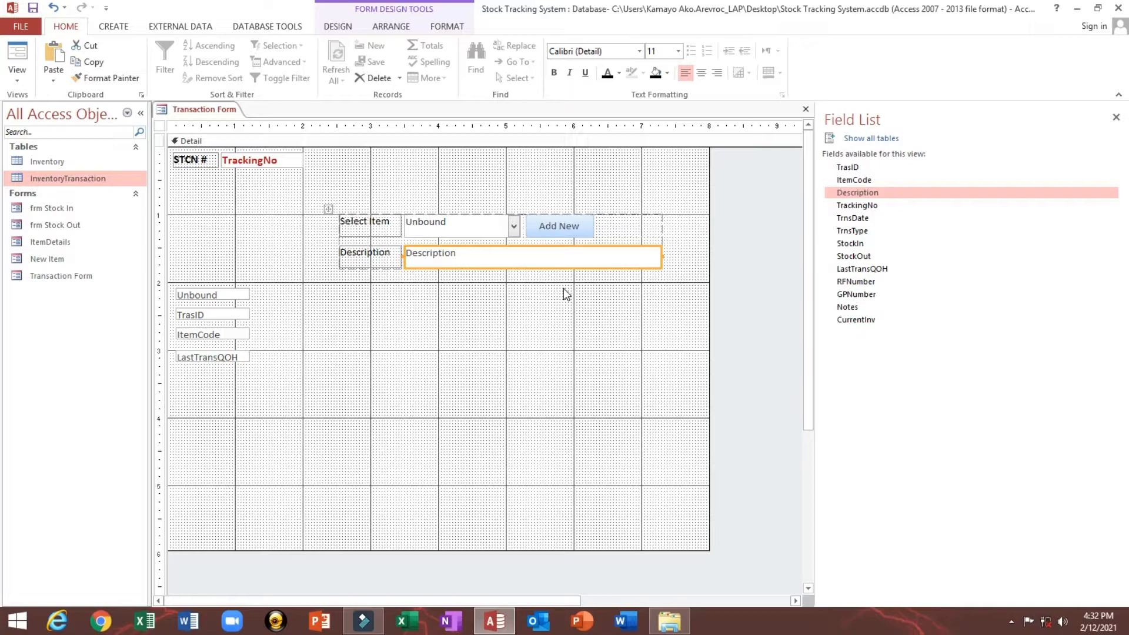
{"action": "key", "text": "shift+Left"}
{"action": "key", "text": "shift+Left"}
{"action": "key", "text": "shift+Left"}
{"action": "key", "text": "shift+Left"}
{"action": "key", "text": "shift+Left"}
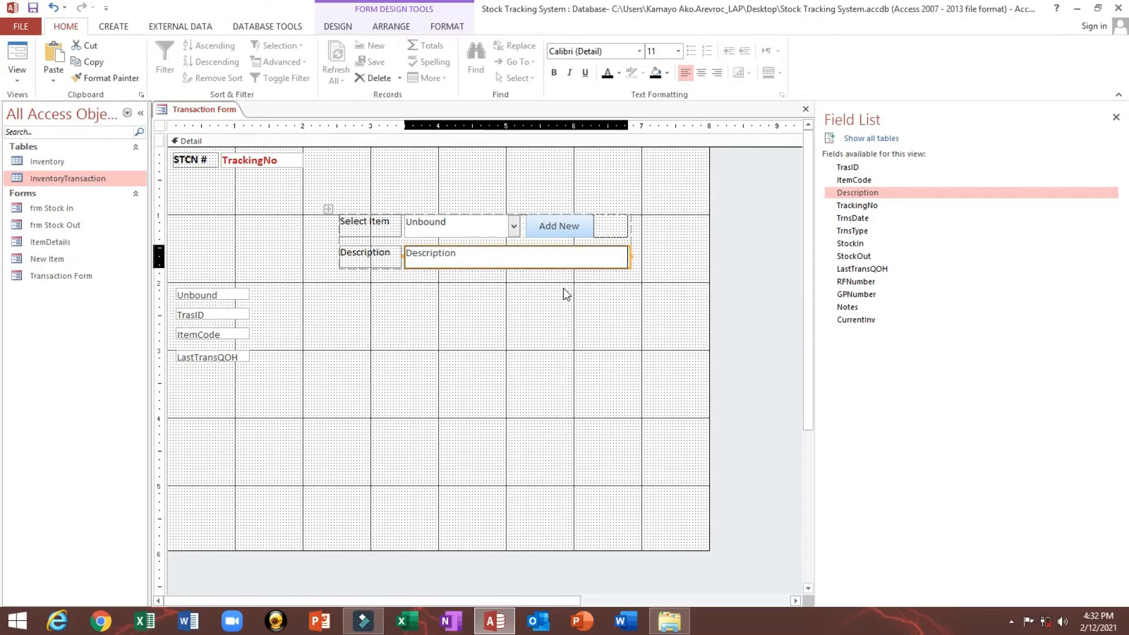
{"action": "key", "text": "shift+Left"}
{"action": "key", "text": "shift+Left"}
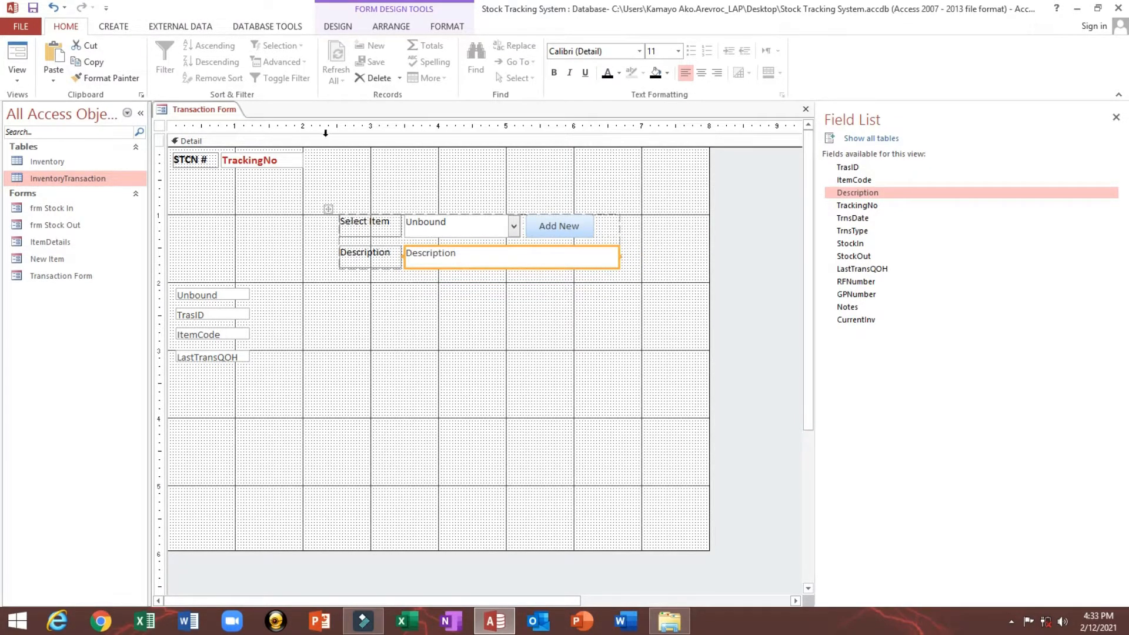
Move the Select Item and Description rows down together to about the 1.5-inch mark
{"action": "left_click_drag", "start_coordinate": [307, 184], "coordinate": [588, 288]}
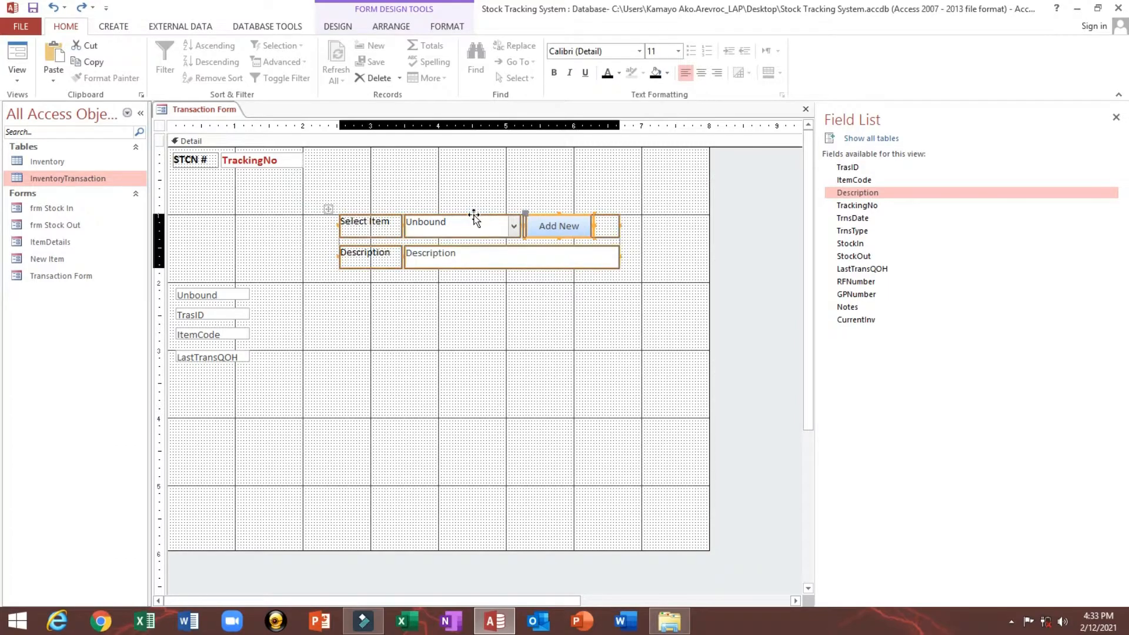
{"action": "left_click_drag", "start_coordinate": [474, 217], "coordinate": [472, 255]}
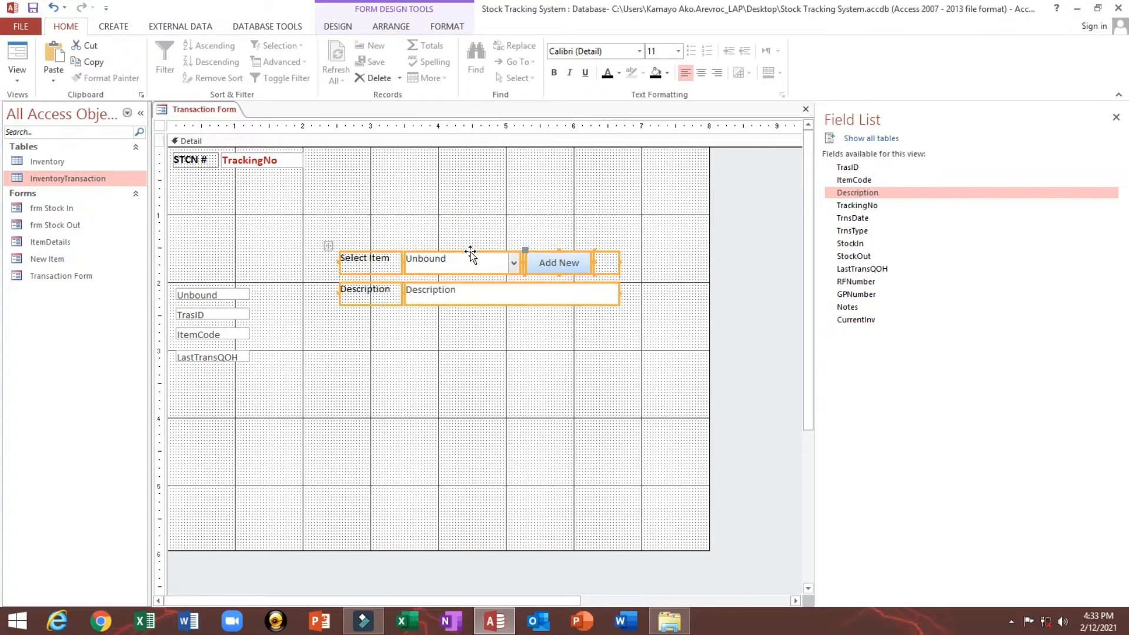
{"action": "left_click", "coordinate": [469, 217]}
Move the STCN # label and TrackingNo field down to just below the 1-inch mark, at the form's edge
{"action": "left_click_drag", "start_coordinate": [194, 189], "coordinate": [244, 241]}
{"action": "left_click_drag", "start_coordinate": [244, 235], "coordinate": [242, 227]}
{"action": "left_click", "coordinate": [394, 157]}
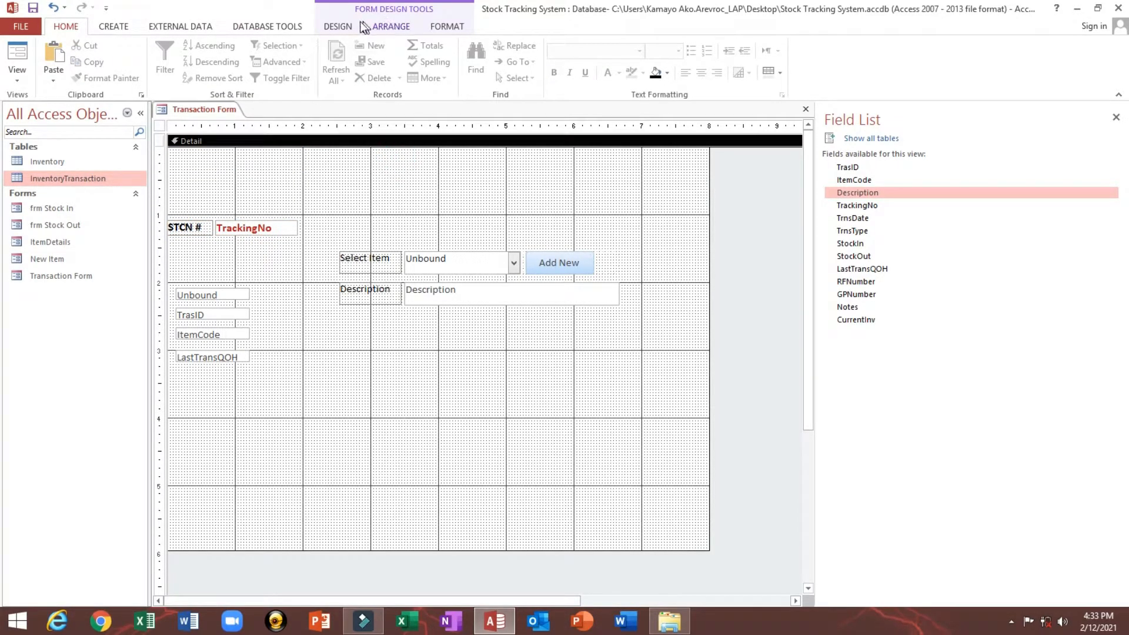
Insert the STOCK TRACKING SYSTEM HEADER picture from the Desktop above the Select Item row, about 3.75 by 1.29 inches
{"action": "left_click", "coordinate": [339, 25]}
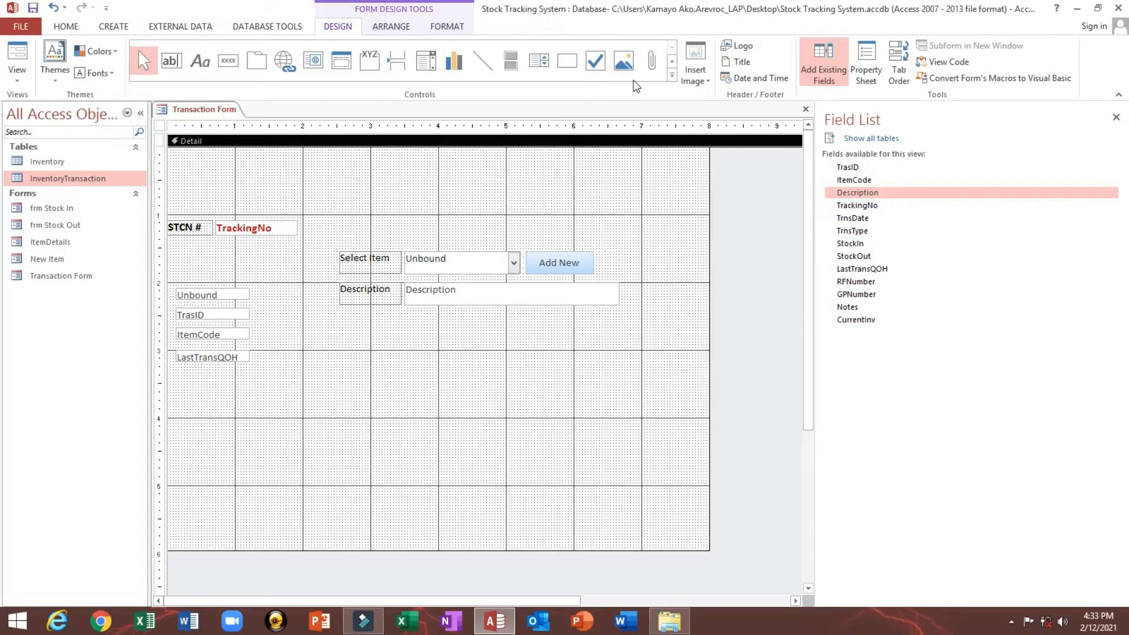
{"action": "left_click", "coordinate": [696, 75]}
{"action": "left_click", "coordinate": [705, 95]}
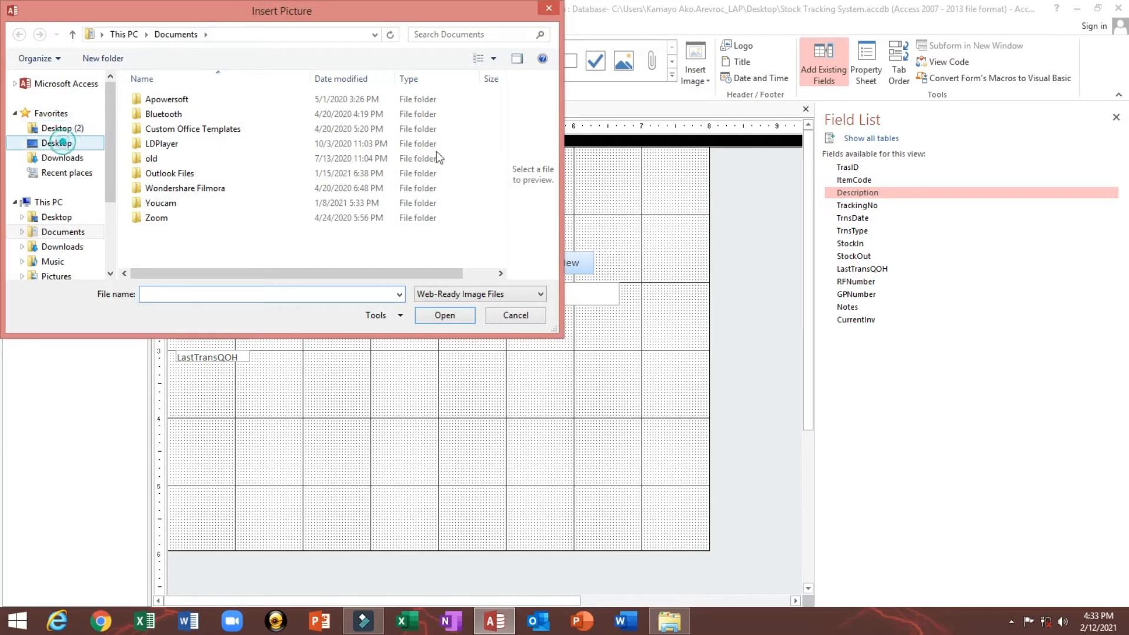
{"action": "left_click", "coordinate": [56, 143]}
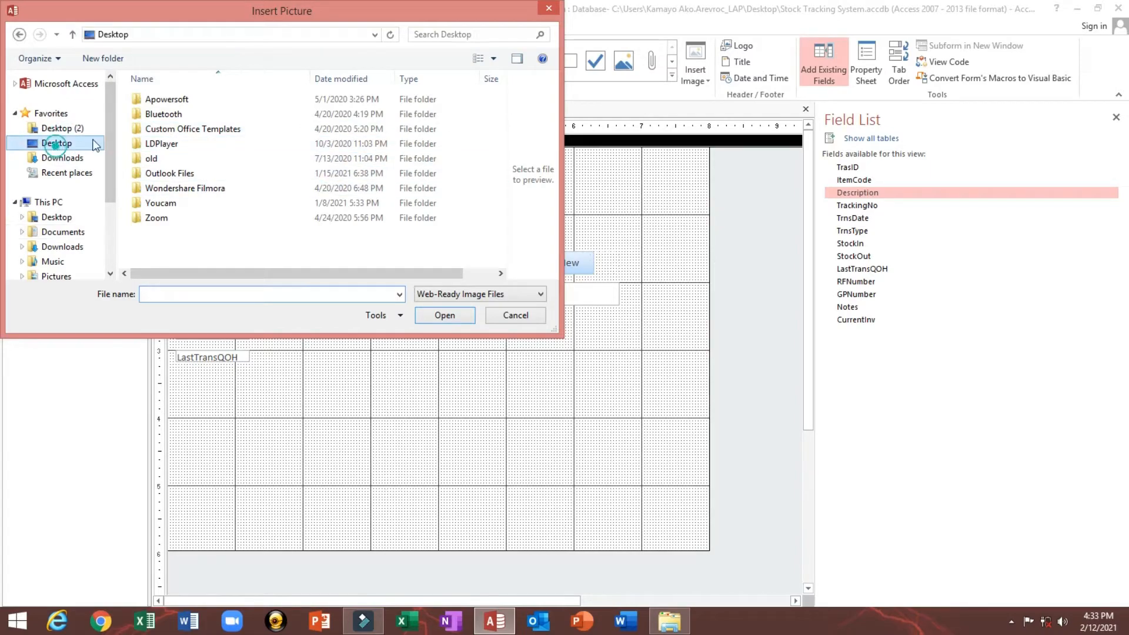
{"action": "left_click_drag", "start_coordinate": [503, 119], "coordinate": [497, 220]}
{"action": "left_click", "coordinate": [367, 226]}
{"action": "left_click", "coordinate": [433, 314]}
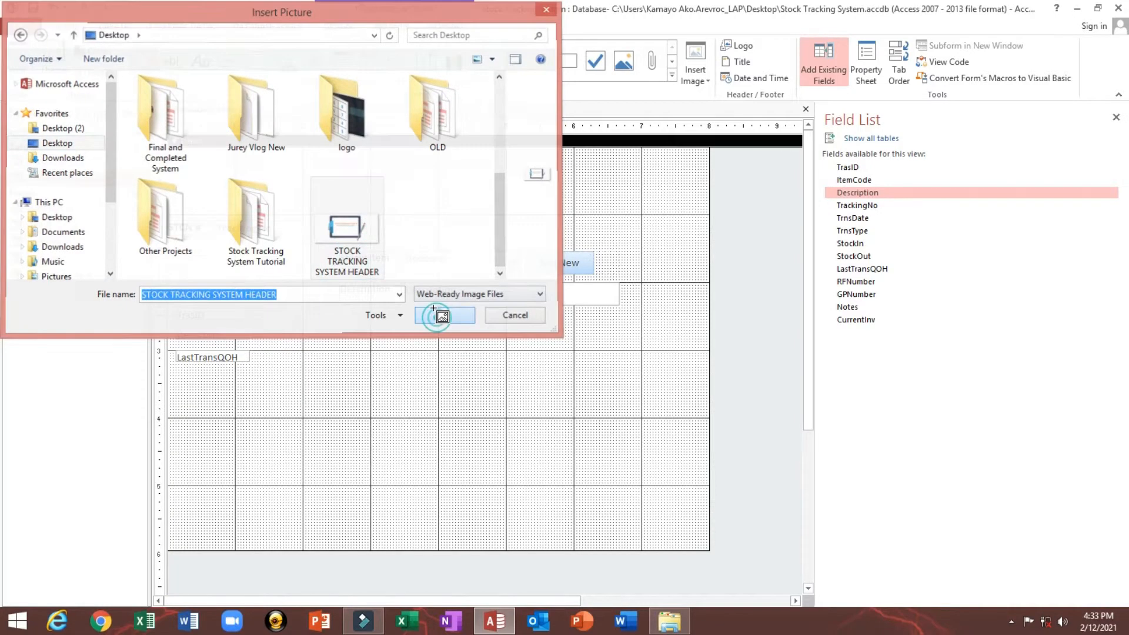
{"action": "left_click_drag", "start_coordinate": [325, 153], "coordinate": [581, 240]}
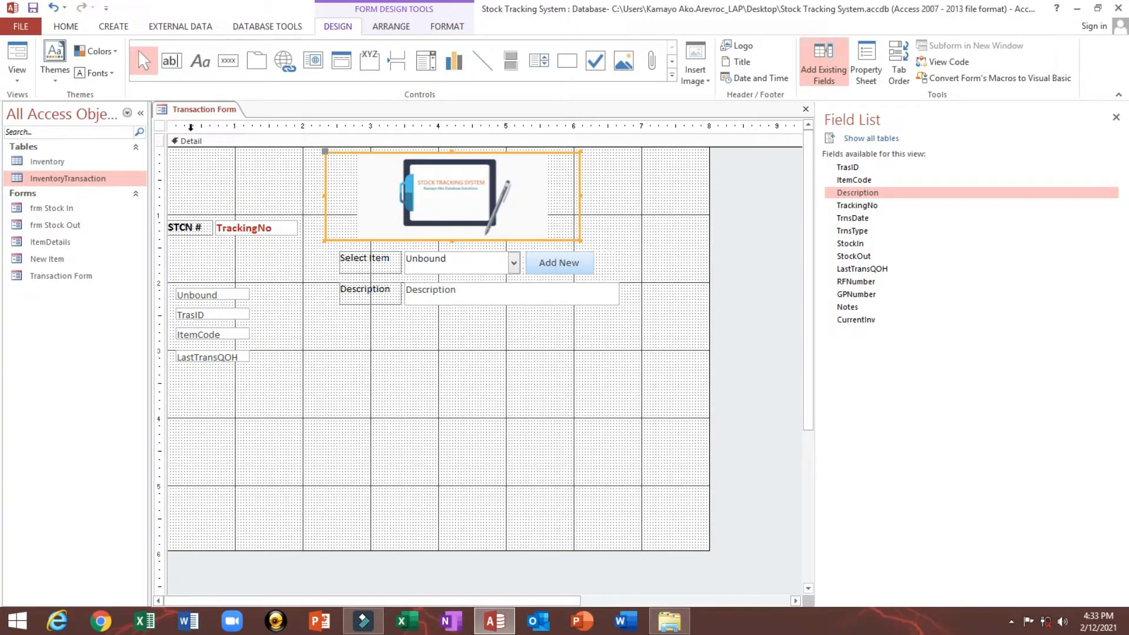
Set the header picture's Size Mode to Stretch
{"action": "double_click", "coordinate": [159, 125]}
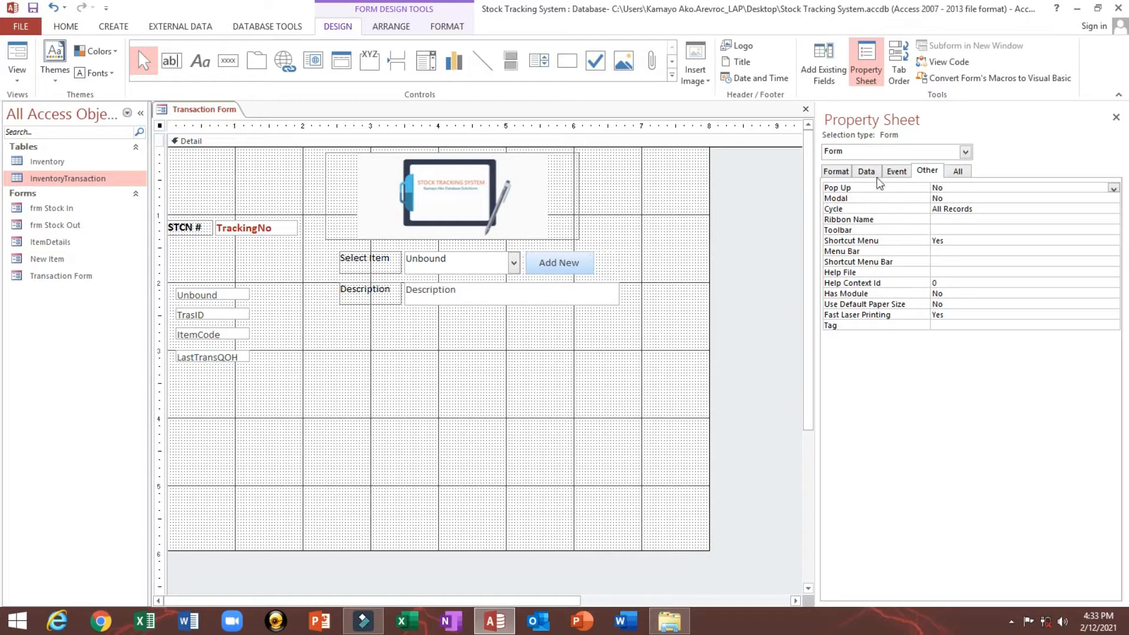
{"action": "left_click", "coordinate": [843, 168]}
{"action": "left_click", "coordinate": [515, 175]}
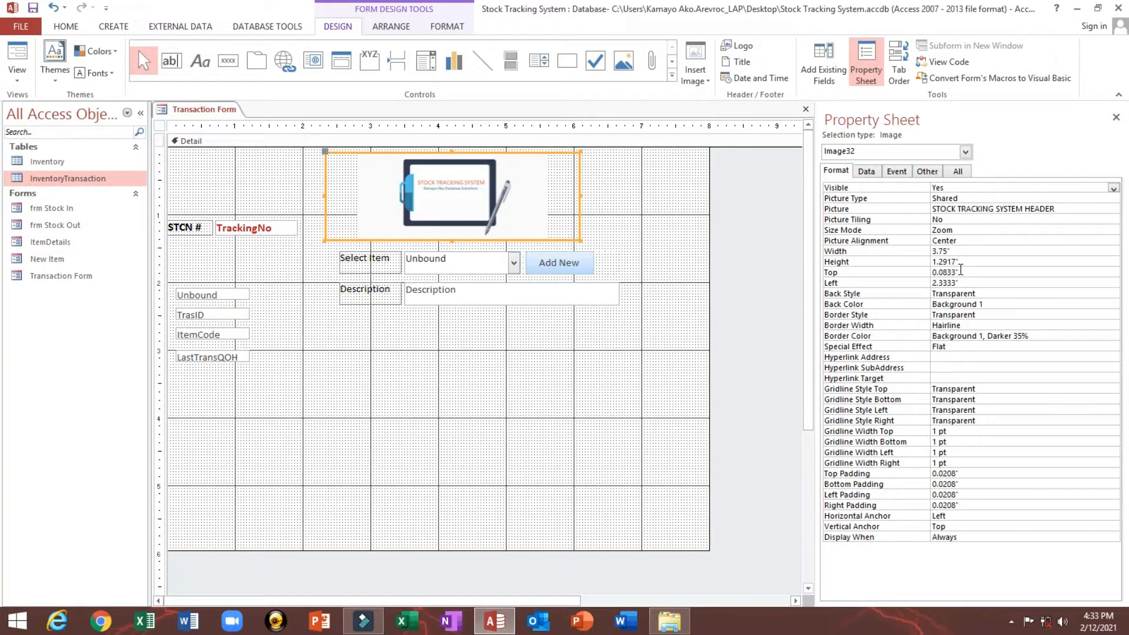
{"action": "double_click", "coordinate": [973, 230]}
{"action": "double_click", "coordinate": [974, 231]}
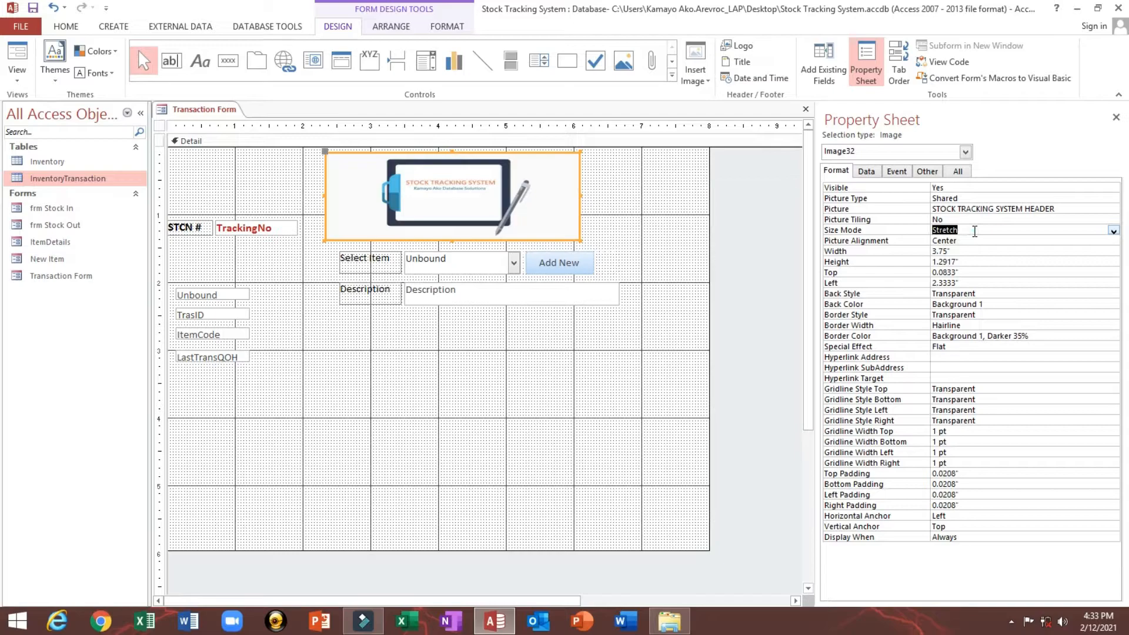
{"action": "double_click", "coordinate": [974, 230]}
{"action": "double_click", "coordinate": [974, 230]}
{"action": "double_click", "coordinate": [974, 231]}
Open the form's Other properties
{"action": "left_click", "coordinate": [924, 171]}
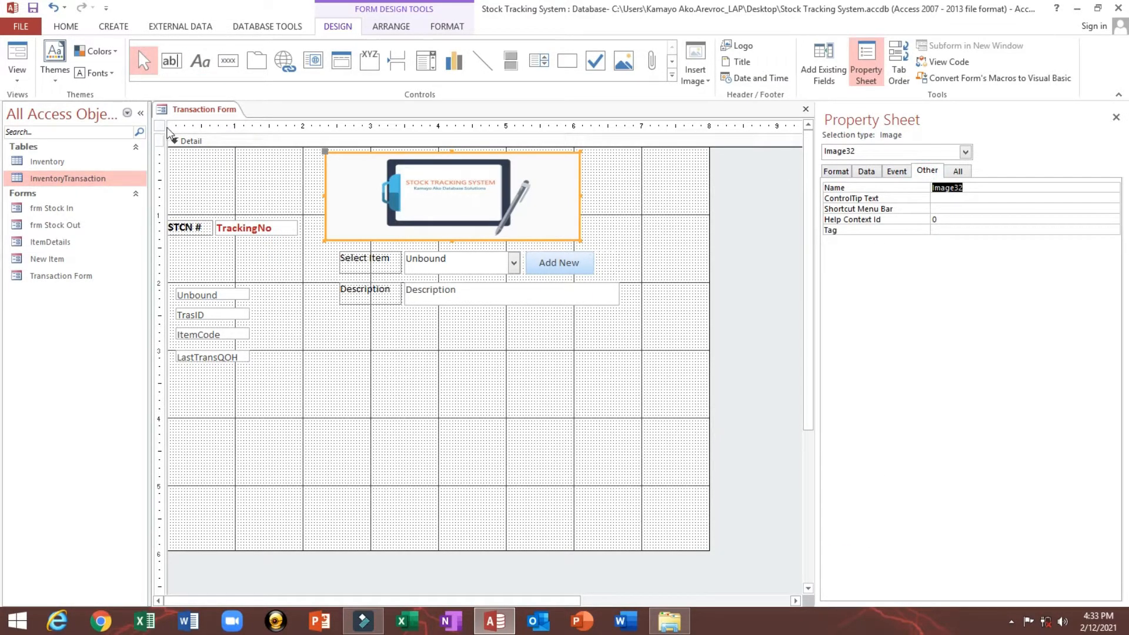
{"action": "left_click", "coordinate": [160, 125]}
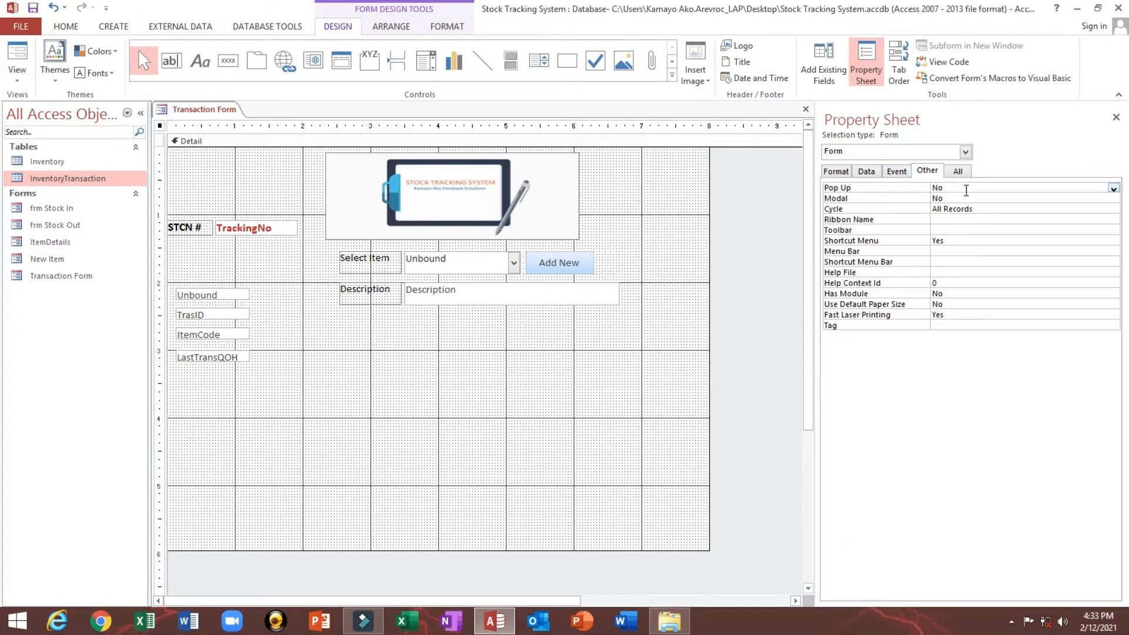
Set the form's Pop Up property to Yes, preview it in Form View and return to Design View
{"action": "double_click", "coordinate": [966, 190]}
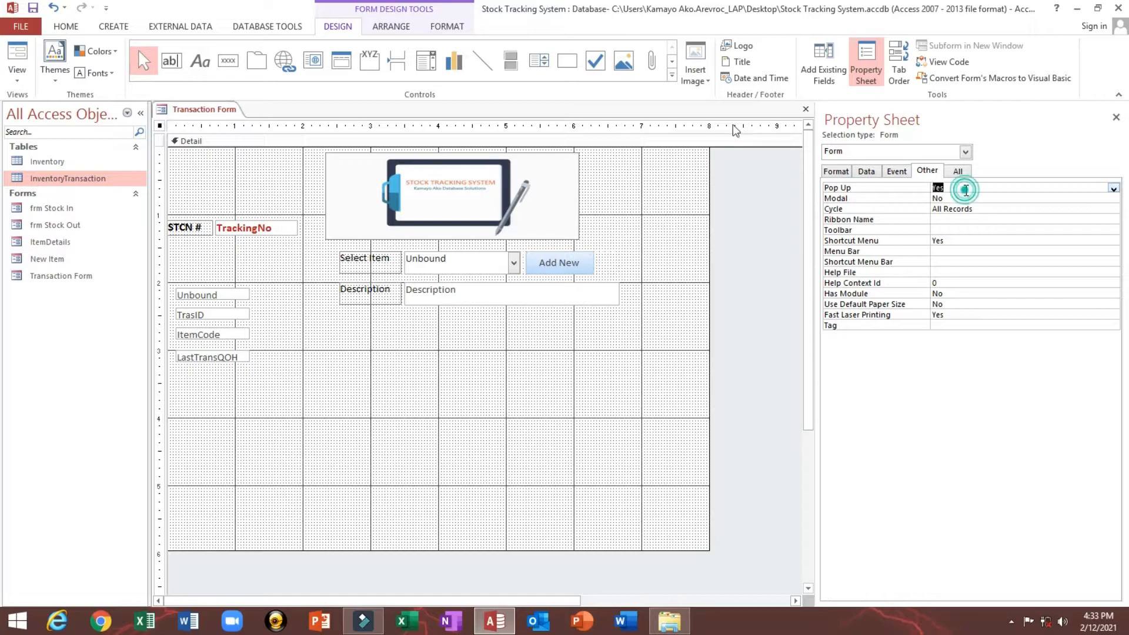
{"action": "left_click", "coordinate": [18, 51]}
{"action": "right_click", "coordinate": [696, 181]}
{"action": "left_click", "coordinate": [718, 223]}
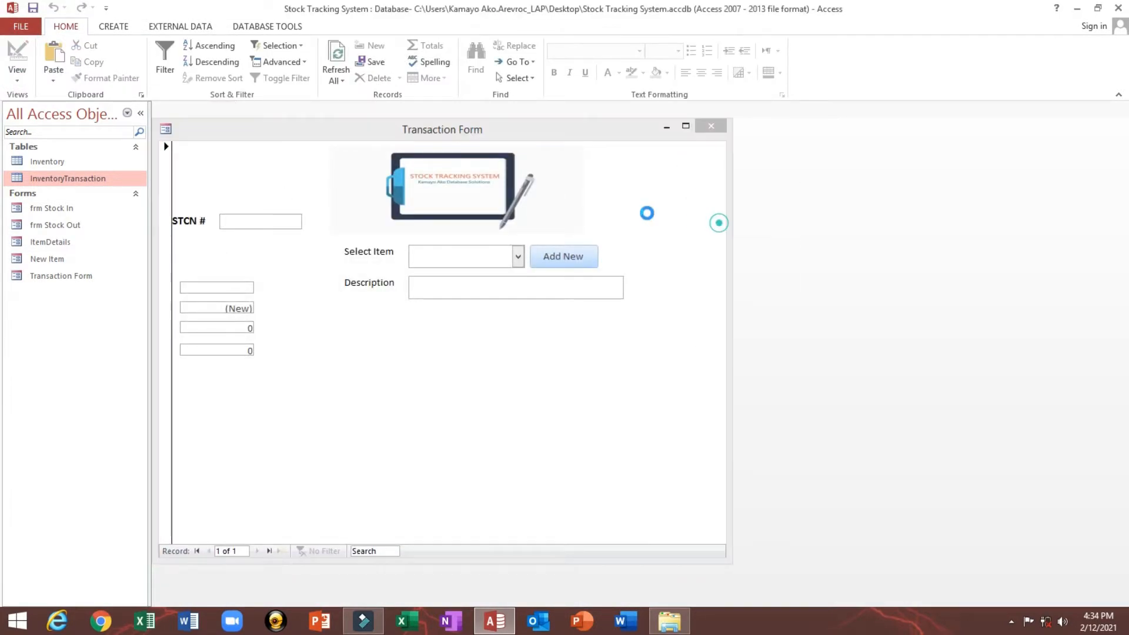
Set the form's Pop Up property back to No, preview it in Form View and return to Design View
{"action": "double_click", "coordinate": [950, 188]}
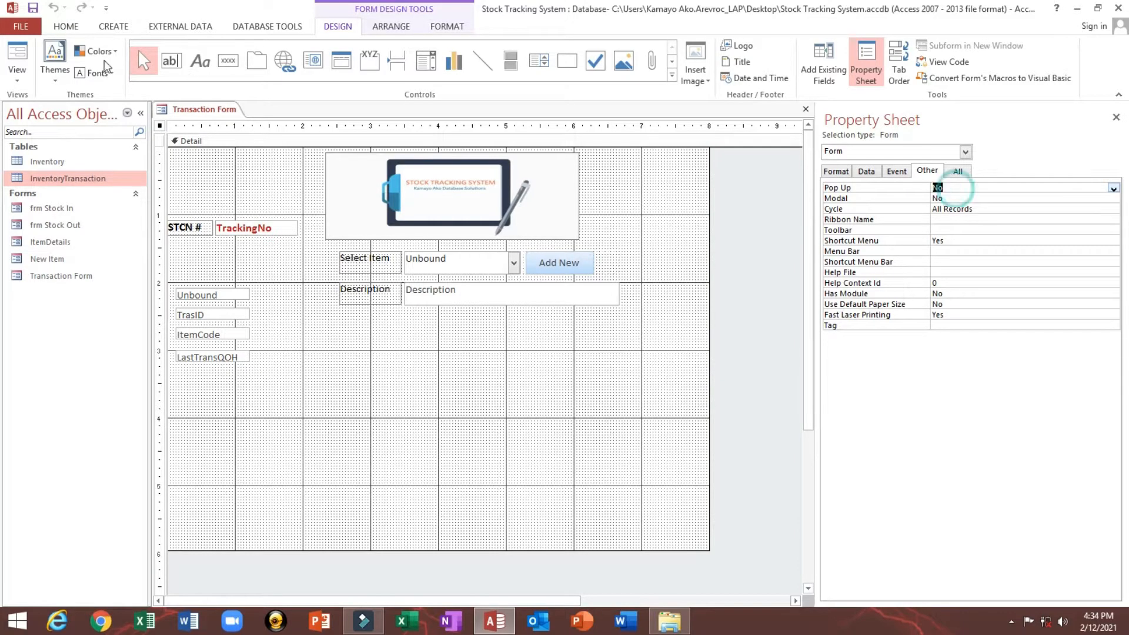
{"action": "left_click", "coordinate": [17, 54]}
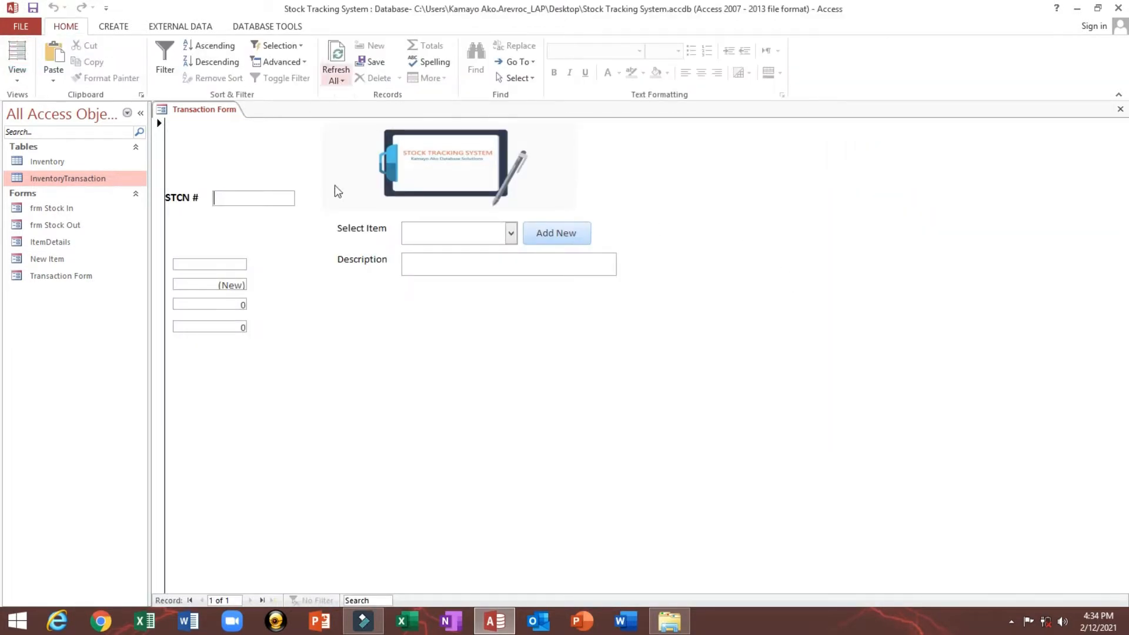
{"action": "right_click", "coordinate": [289, 140]}
{"action": "left_click", "coordinate": [324, 177]}
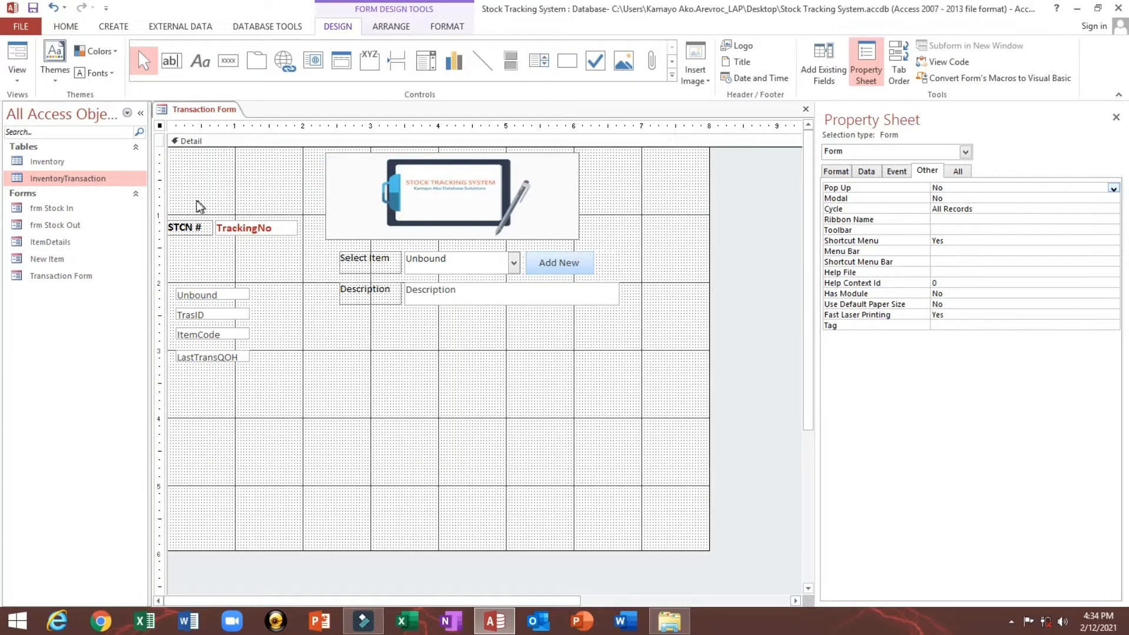
Shift the STCN # label and its TrackingNo text box slightly to the right on the form
{"action": "left_click_drag", "start_coordinate": [199, 206], "coordinate": [235, 231]}
{"action": "left_click", "coordinate": [248, 258]}
Set the TrackingNo text box's Locked property to Yes and its Enabled property to Yes
{"action": "left_click", "coordinate": [256, 229]}
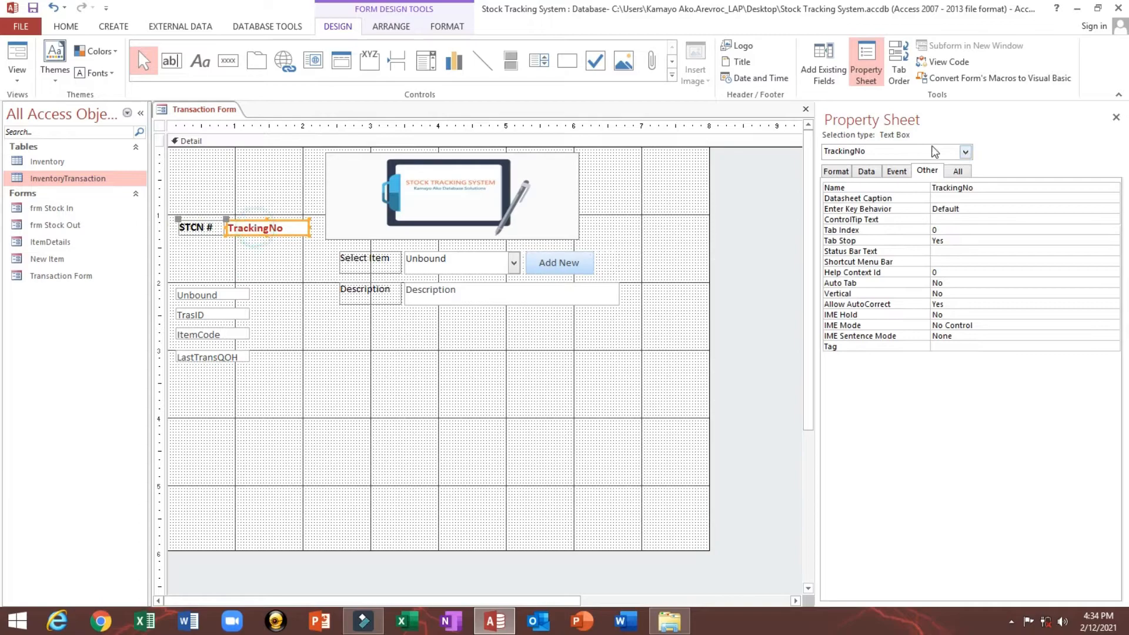
{"action": "left_click", "coordinate": [873, 173]}
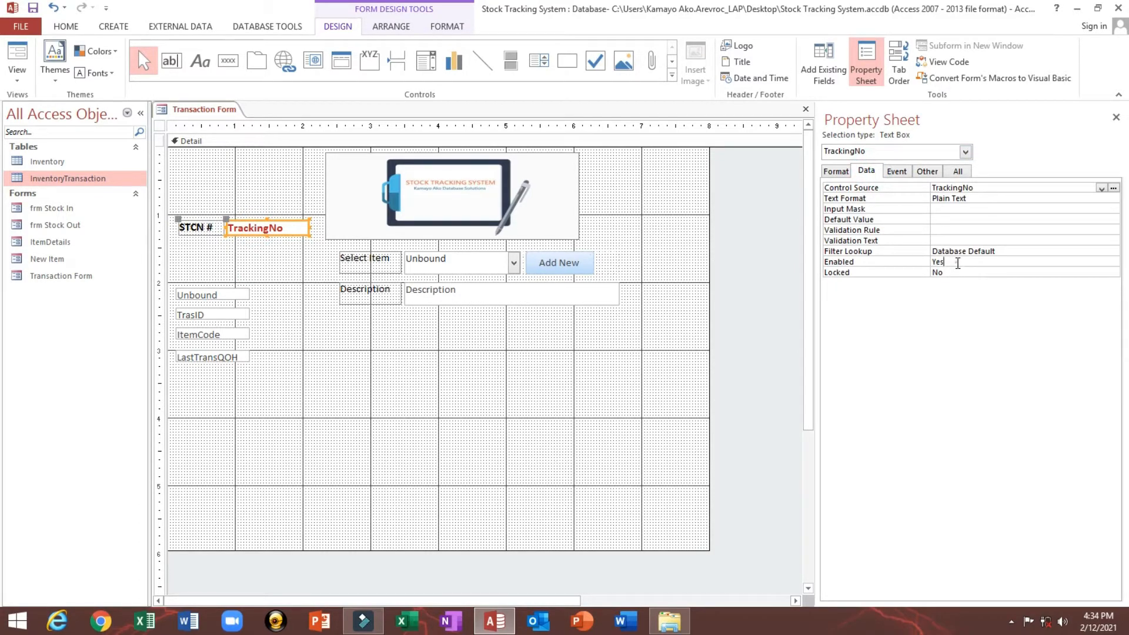
{"action": "double_click", "coordinate": [957, 263]}
{"action": "double_click", "coordinate": [958, 272]}
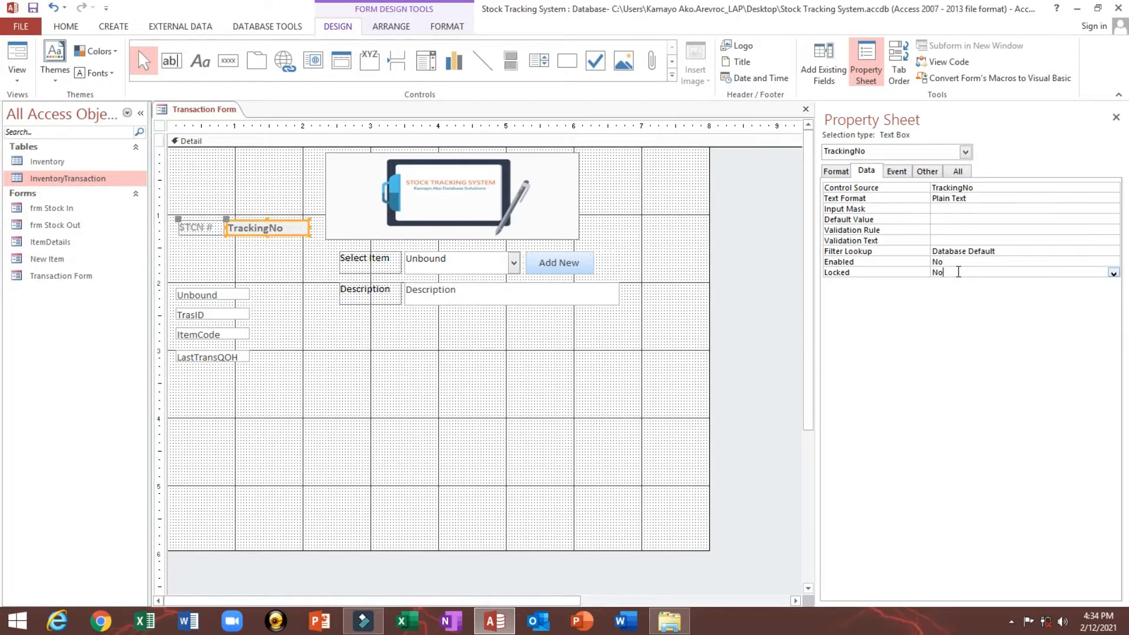
{"action": "left_click", "coordinate": [957, 263]}
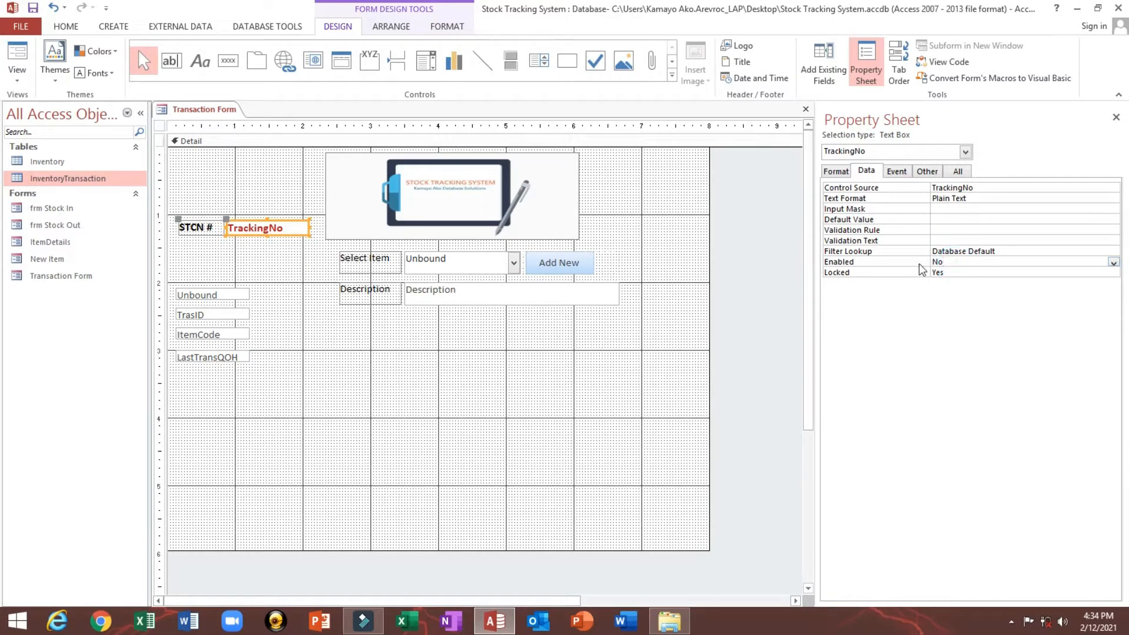
{"action": "double_click", "coordinate": [952, 262]}
Check the STCN # field in Form View, return to Design View and review the TrackingNo box's data properties
{"action": "left_click", "coordinate": [269, 188]}
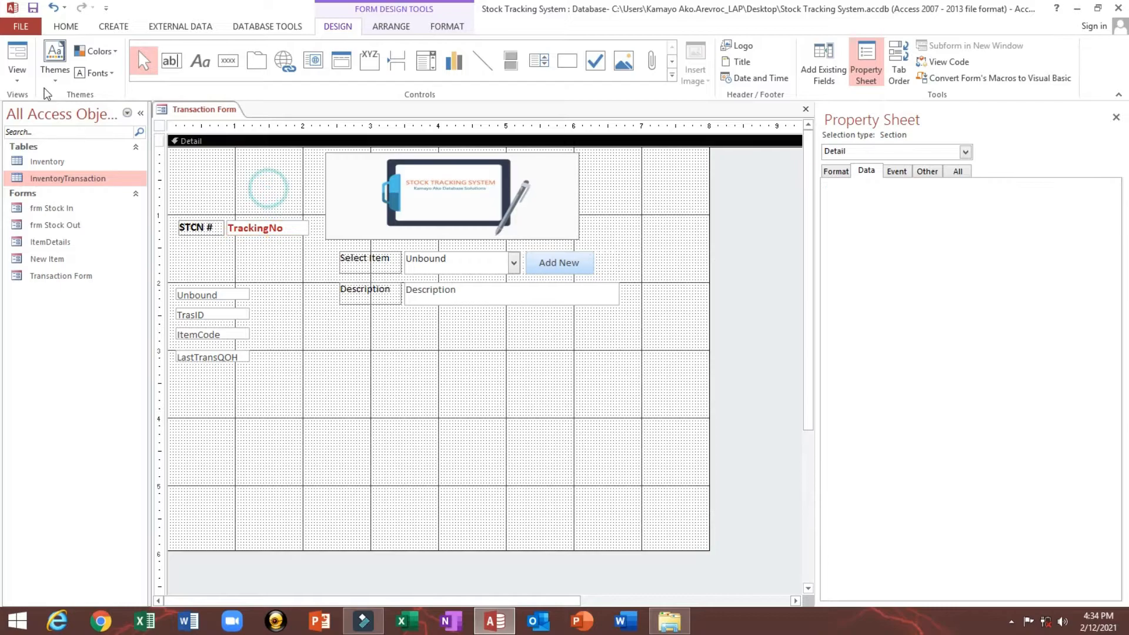
{"action": "left_click", "coordinate": [18, 52]}
{"action": "left_click", "coordinate": [238, 197]}
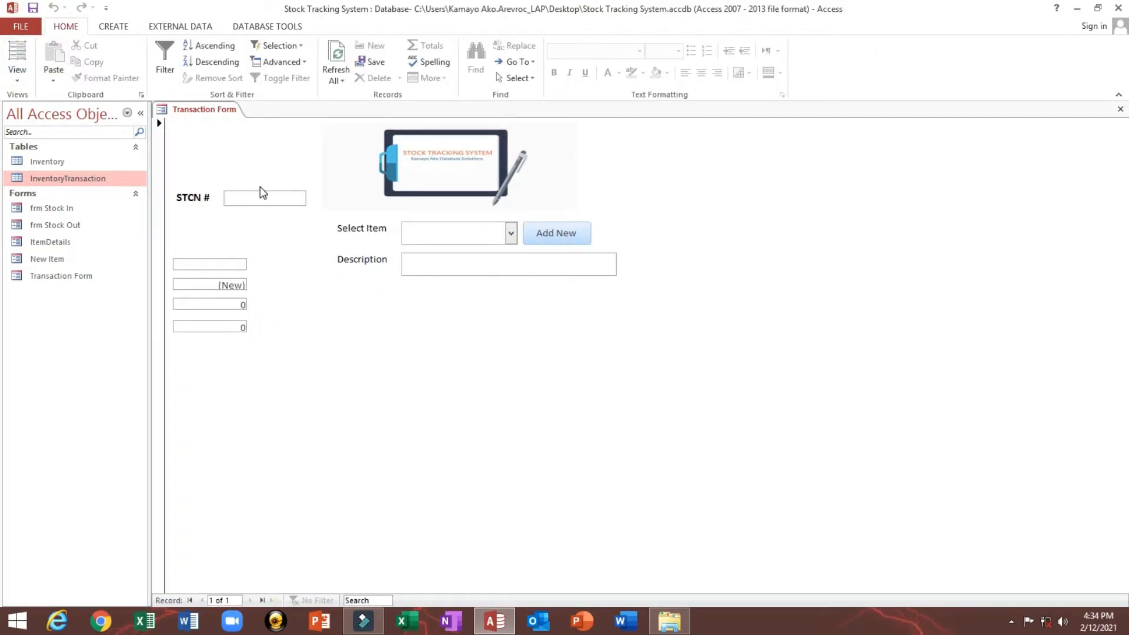
{"action": "right_click", "coordinate": [303, 154]}
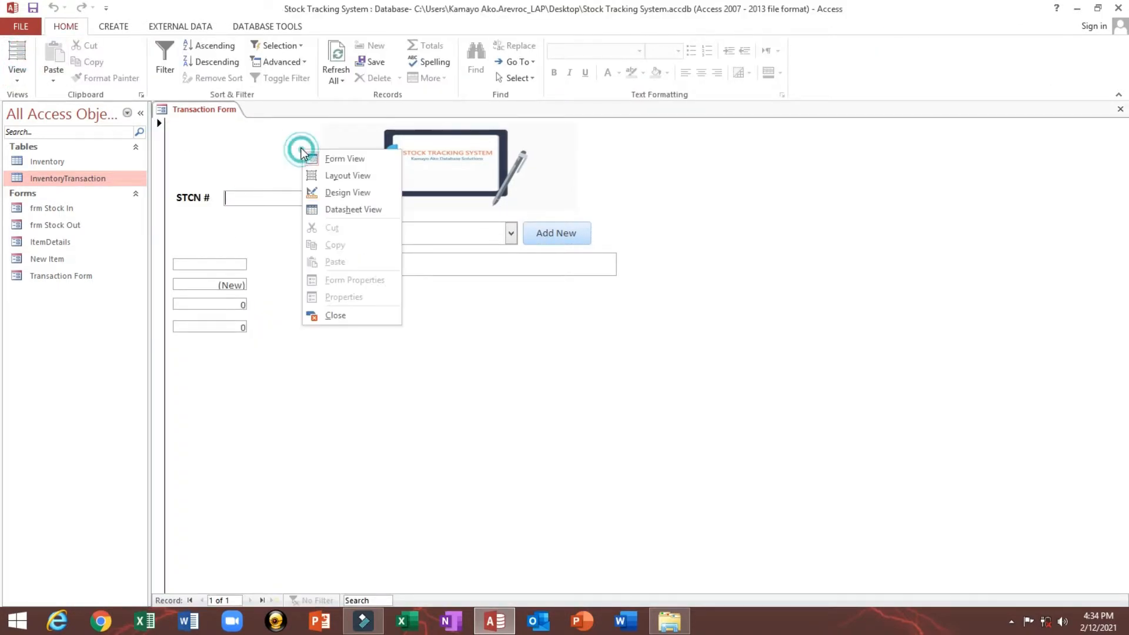
{"action": "left_click", "coordinate": [329, 189]}
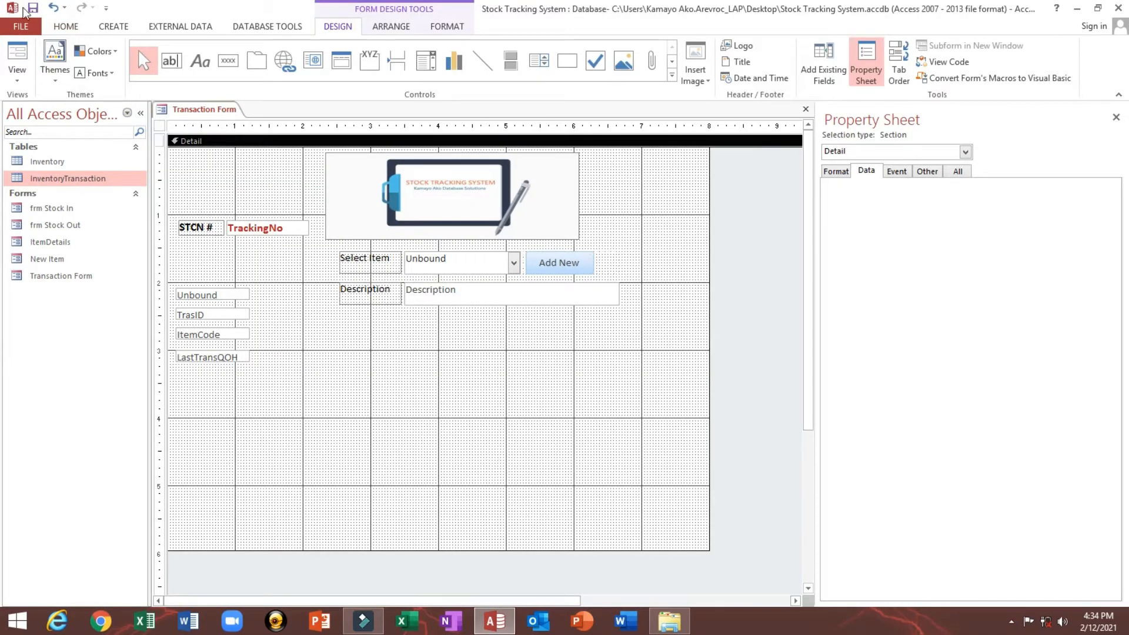
{"action": "left_click", "coordinate": [262, 232]}
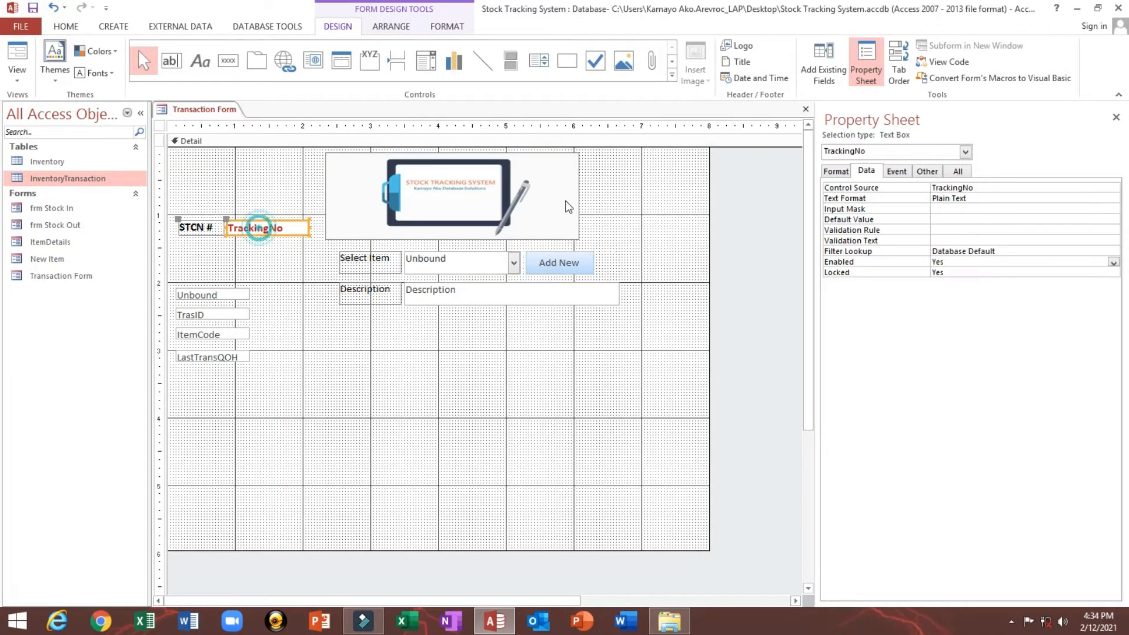
{"action": "left_click", "coordinate": [434, 330]}
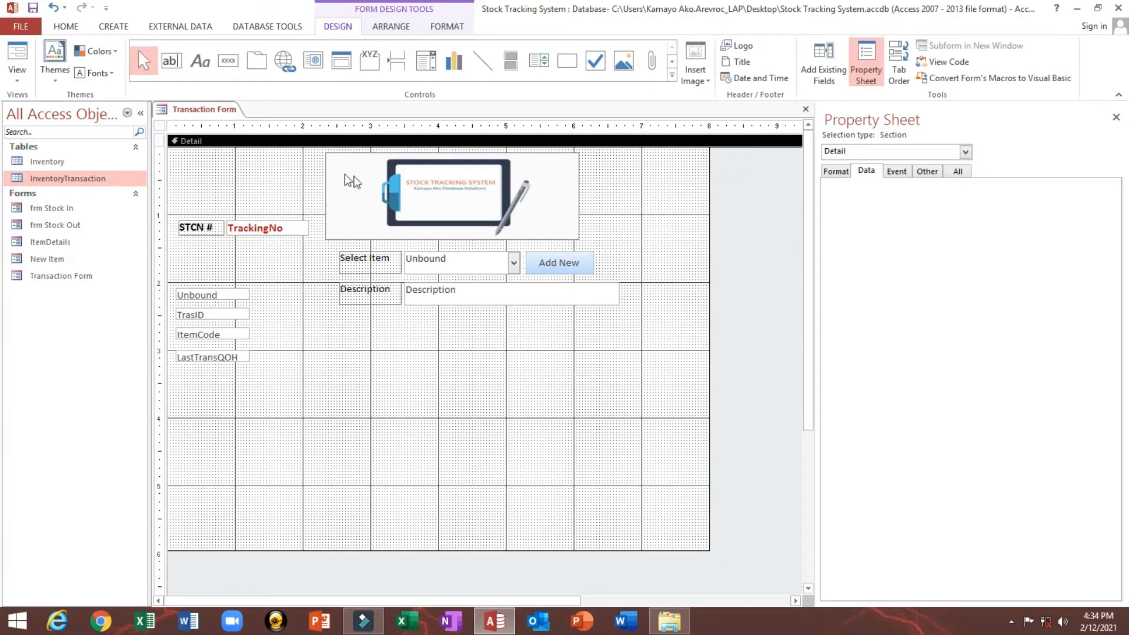
Show the form's available fields and draw an unbound text box about 1.3 inches wide below the Description field
{"action": "left_click", "coordinate": [834, 83]}
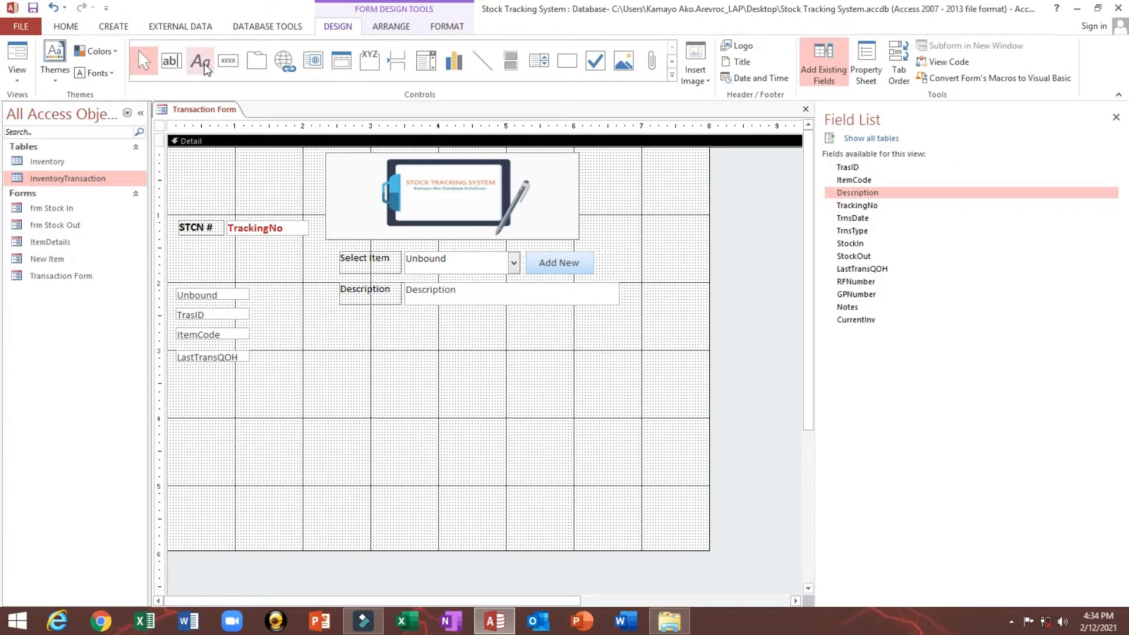
{"action": "left_click", "coordinate": [171, 59]}
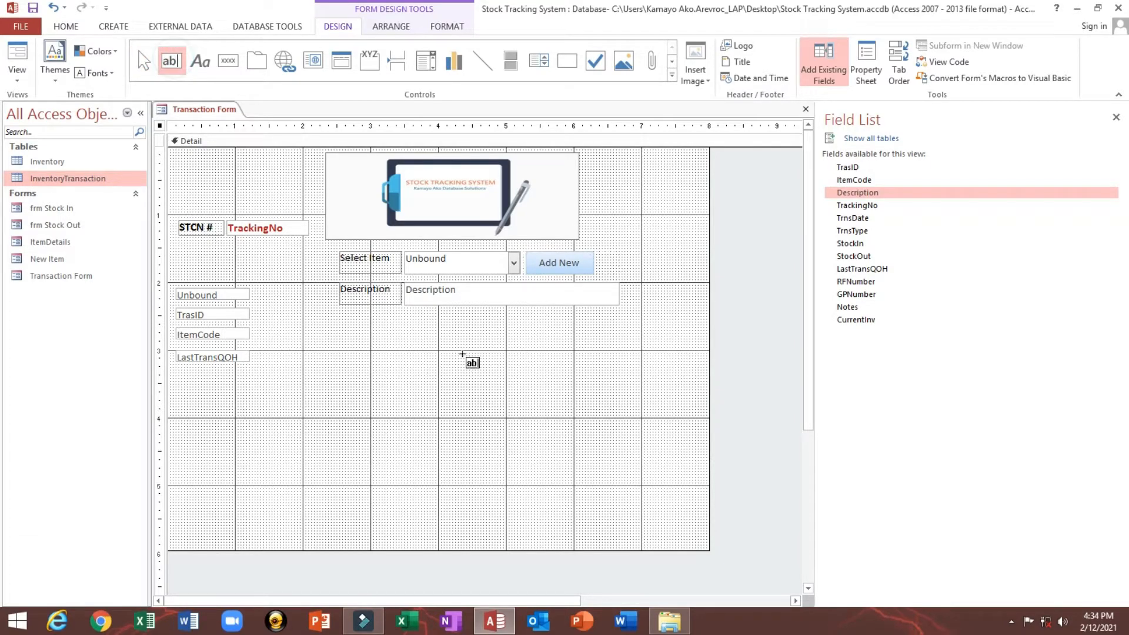
{"action": "left_click_drag", "start_coordinate": [476, 326], "coordinate": [566, 354]}
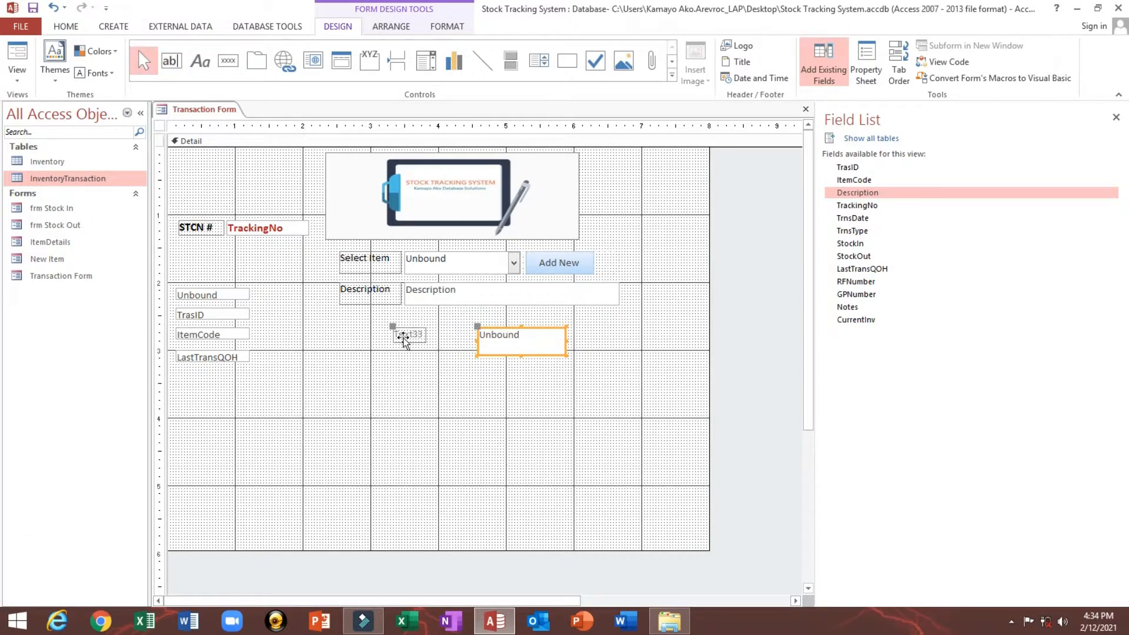
Group the new text box and its label in a stacked layout
{"action": "left_click", "coordinate": [459, 383]}
{"action": "left_click_drag", "start_coordinate": [385, 384], "coordinate": [536, 347]}
{"action": "right_click", "coordinate": [532, 337]}
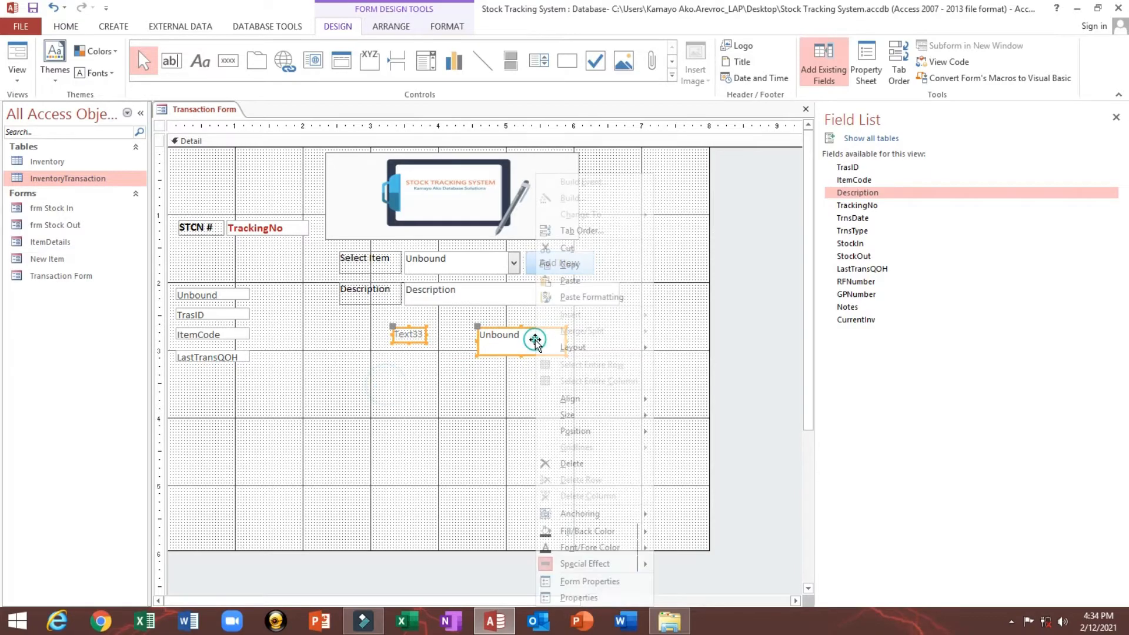
{"action": "left_click", "coordinate": [575, 347]}
{"action": "left_click", "coordinate": [682, 364]}
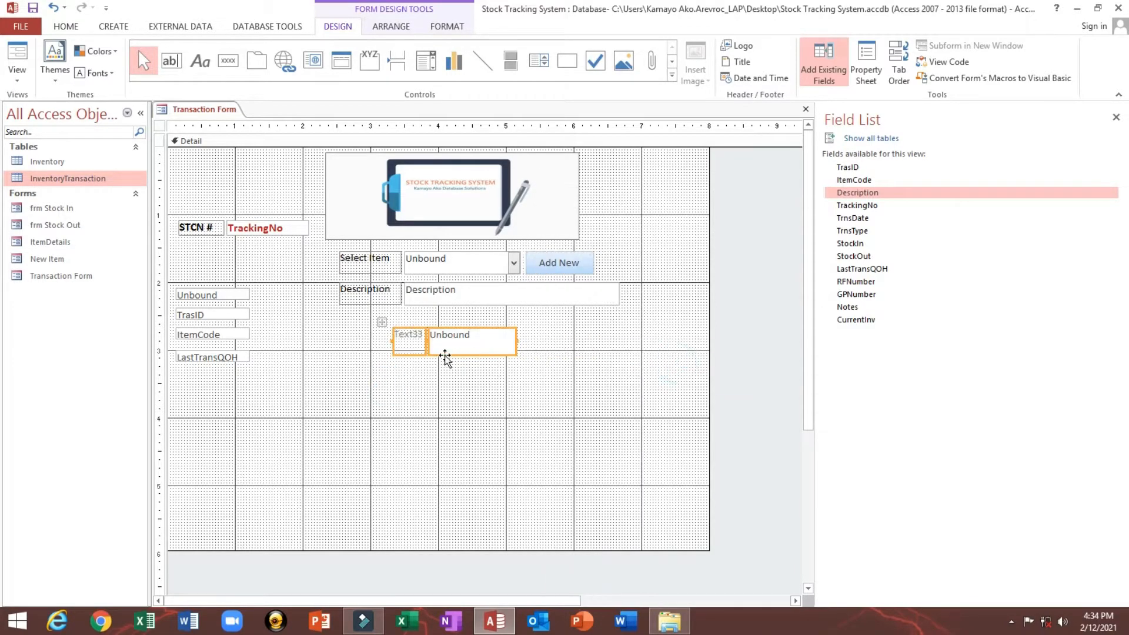
Move the new label and text box into the existing layout, as a row directly below Description
{"action": "left_click_drag", "start_coordinate": [442, 330], "coordinate": [428, 310]}
{"action": "left_click_drag", "start_coordinate": [518, 325], "coordinate": [444, 310]}
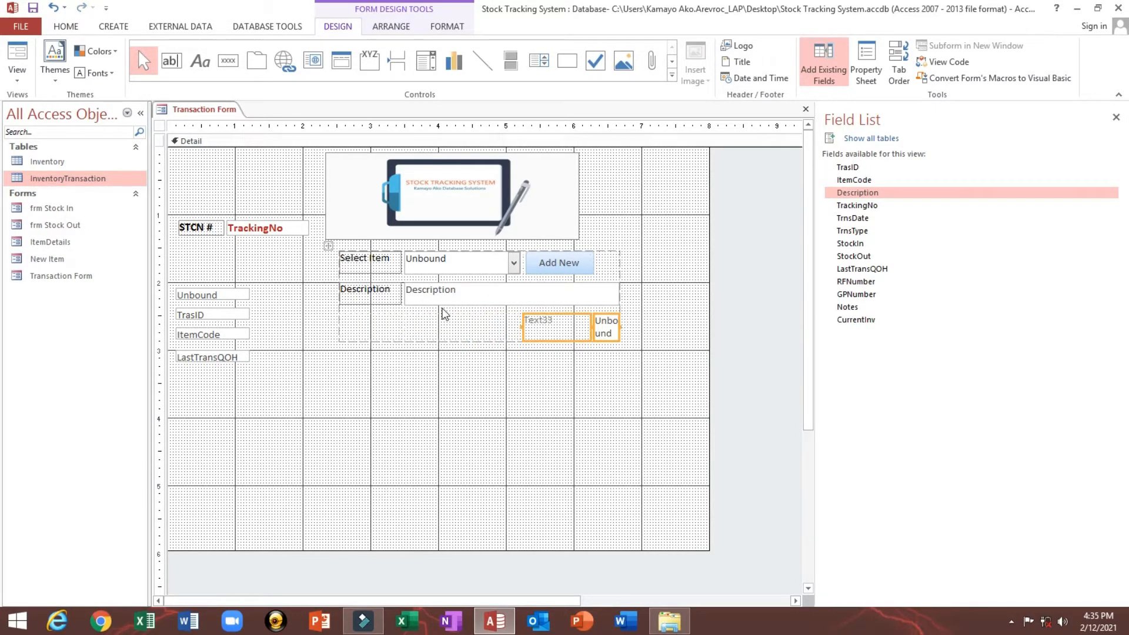
{"action": "mouse_move", "coordinate": [518, 317]}
{"action": "left_mouse_down"}
{"action": "mouse_move", "coordinate": [360, 307]}
{"action": "mouse_move", "coordinate": [362, 321]}
{"action": "left_mouse_up"}
Change the caption of the new row's label to Unit
{"action": "left_click", "coordinate": [421, 373]}
{"action": "left_click", "coordinate": [365, 330]}
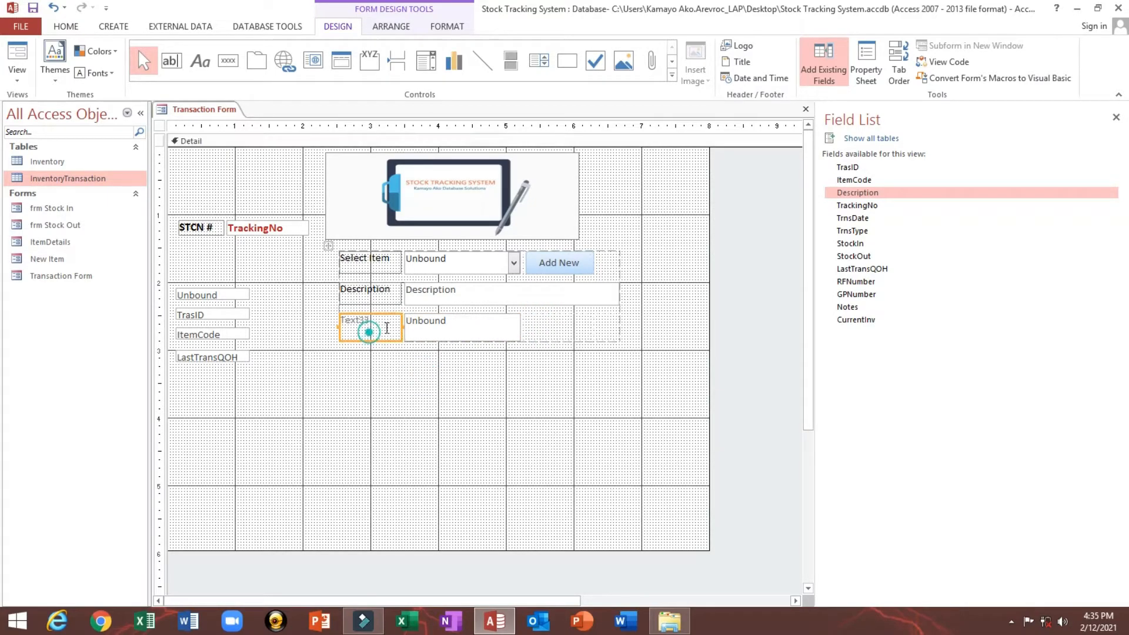
{"action": "double_click", "coordinate": [383, 320]}
{"action": "type", "text": "Unit"}
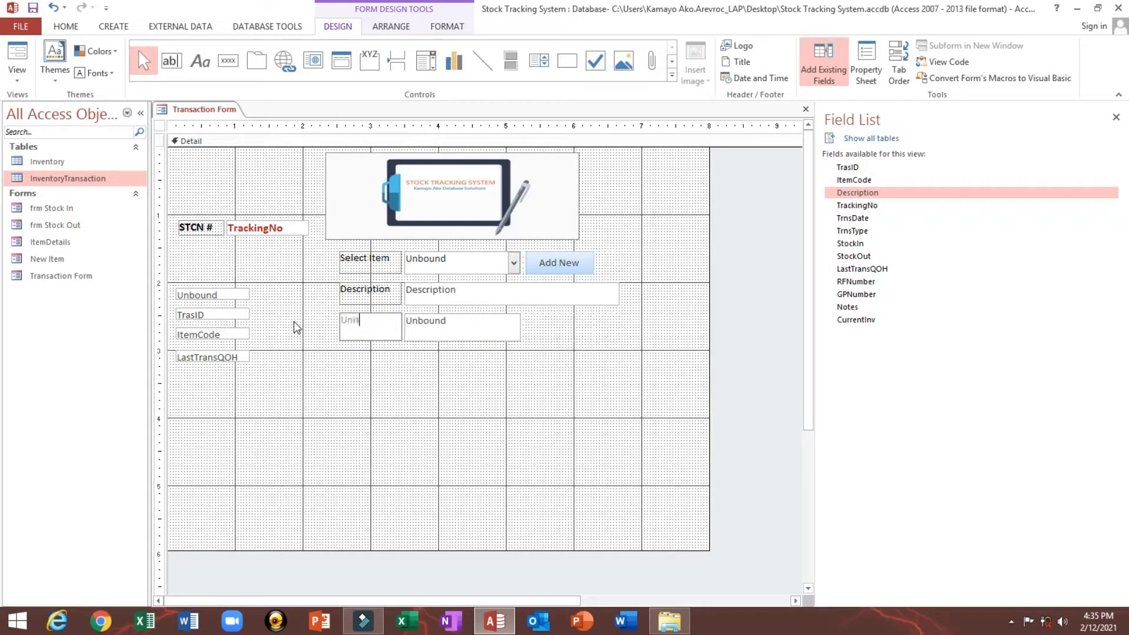
Duplicate the Unit label and text box and place the copy in the layout as the row below Unit
{"action": "left_click", "coordinate": [377, 409]}
{"action": "left_click_drag", "start_coordinate": [340, 379], "coordinate": [436, 331]}
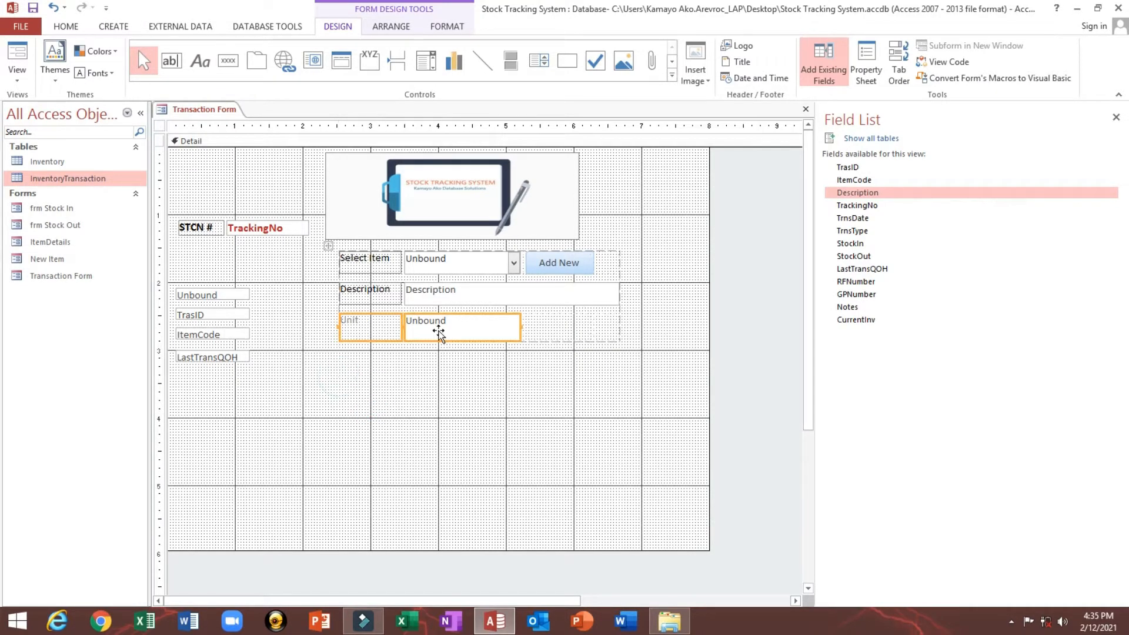
{"action": "key", "text": "ctrl+c"}
{"action": "key", "text": "ctrl+v"}
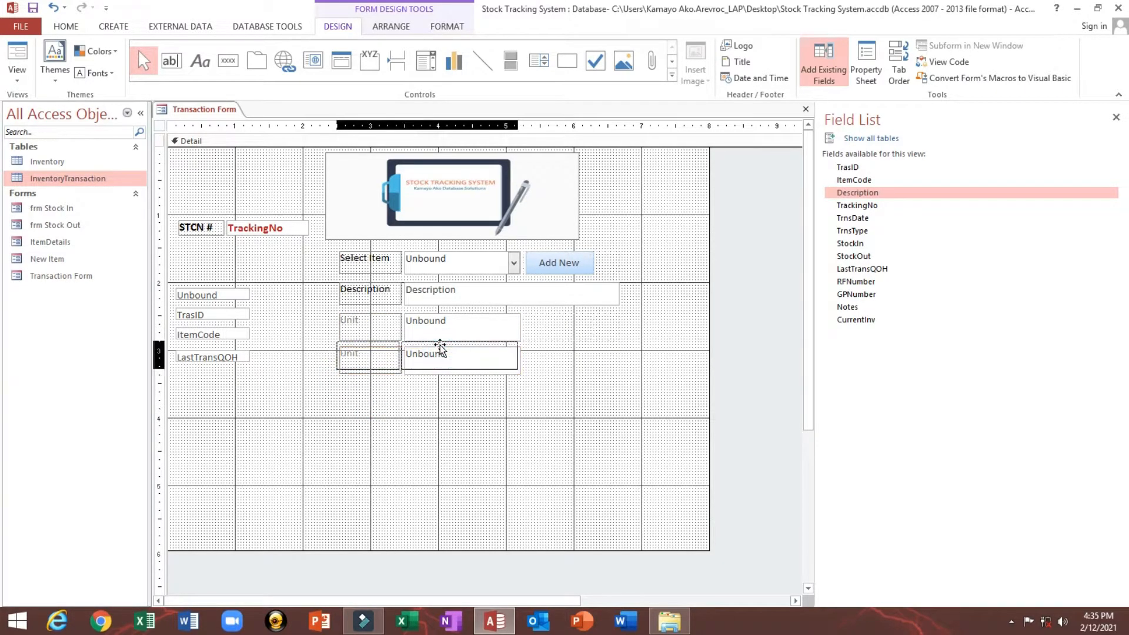
{"action": "left_click_drag", "start_coordinate": [440, 351], "coordinate": [442, 335]}
Change the duplicated row's label caption to Current QTY
{"action": "left_click", "coordinate": [355, 405]}
{"action": "left_click", "coordinate": [352, 358]}
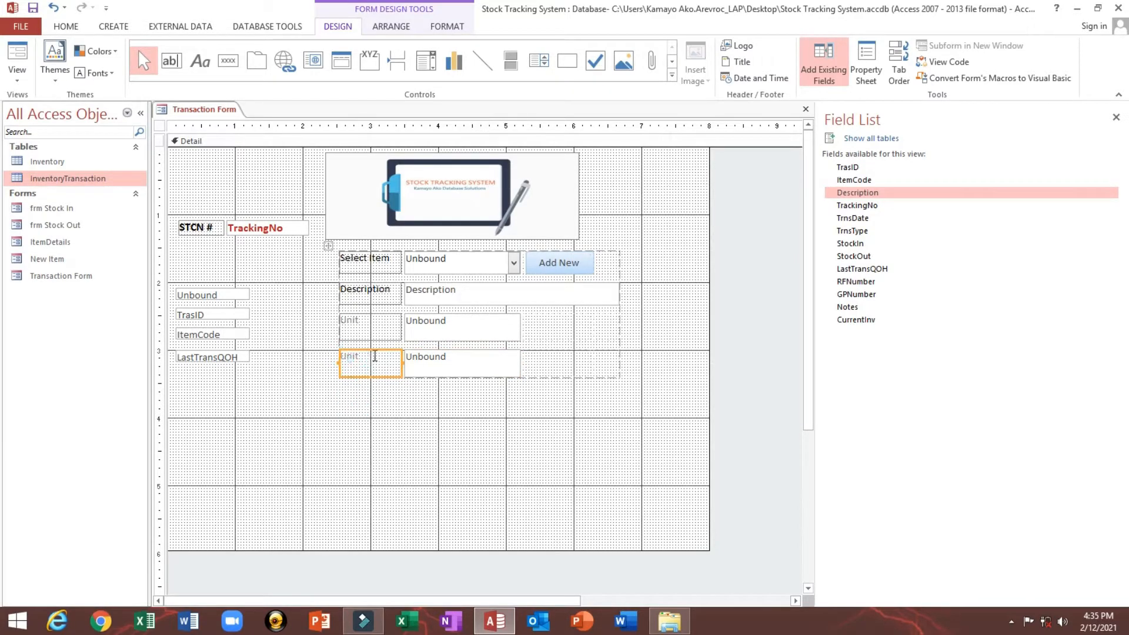
{"action": "double_click", "coordinate": [377, 355]}
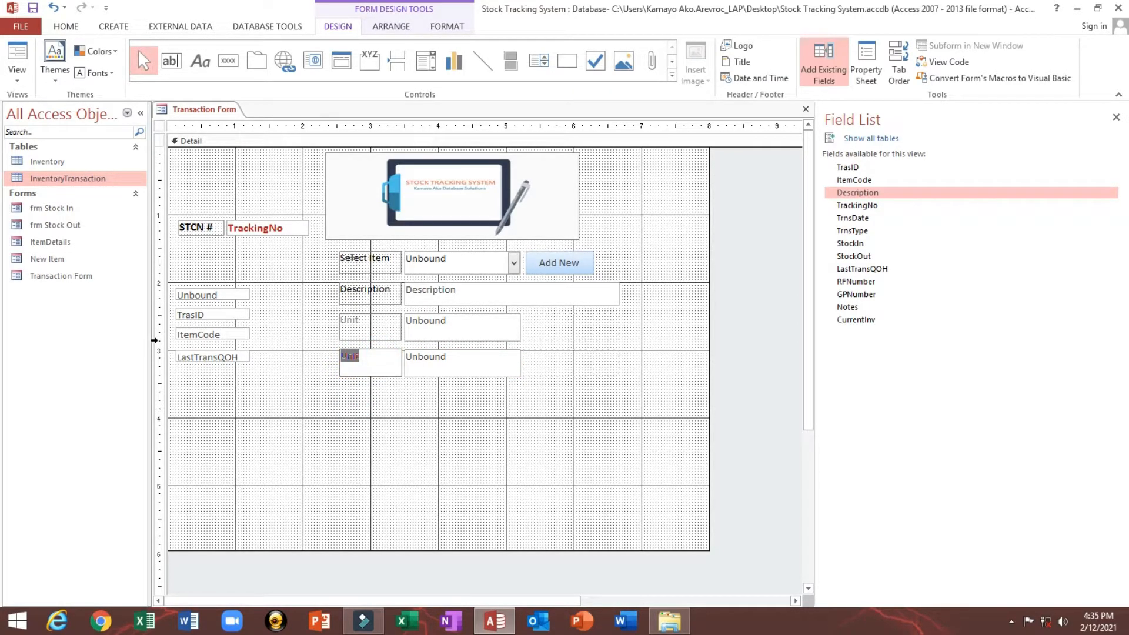
{"action": "type", "text": "Current QTY"}
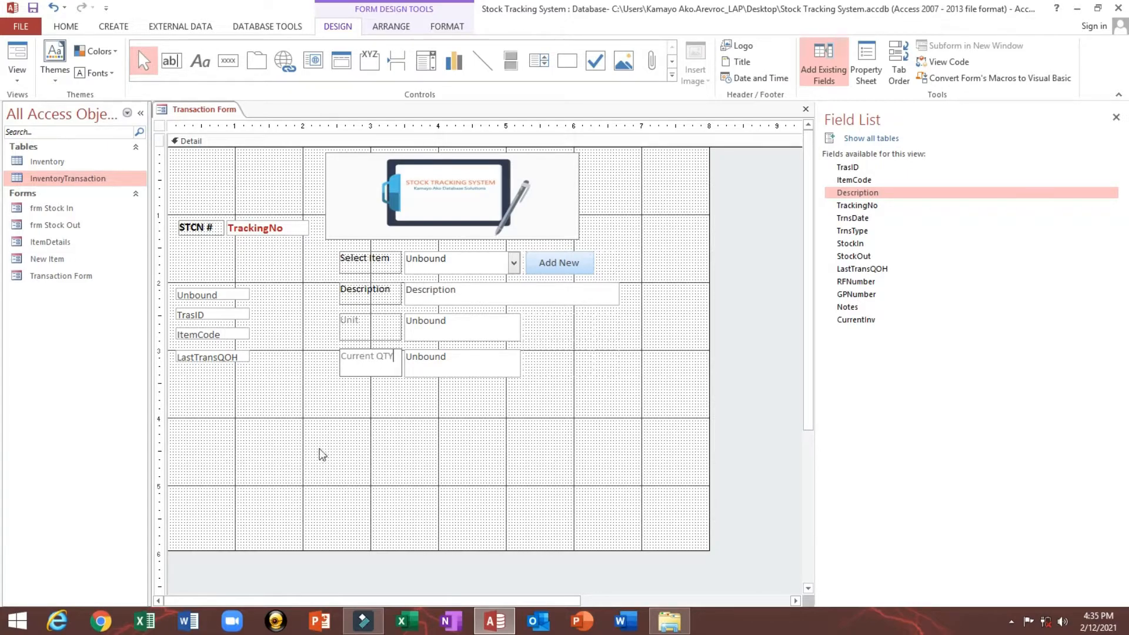
Make the Select Item, Description, Unit and Current QTY labels black and bold
{"action": "left_click_drag", "start_coordinate": [379, 438], "coordinate": [365, 250]}
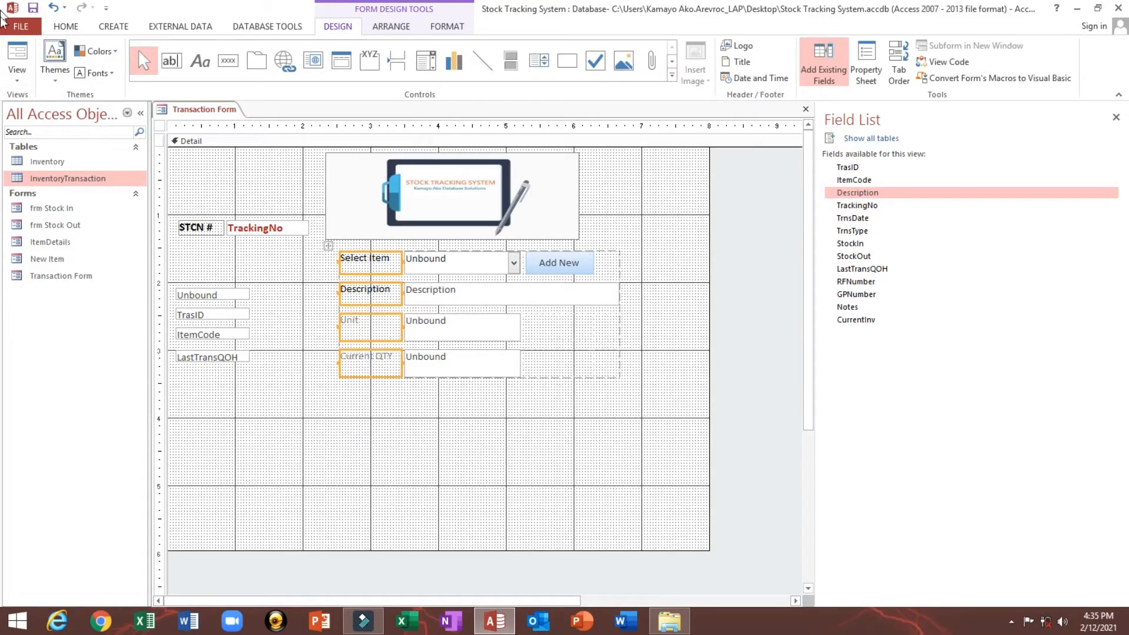
{"action": "left_click", "coordinate": [65, 26]}
{"action": "left_click", "coordinate": [609, 73]}
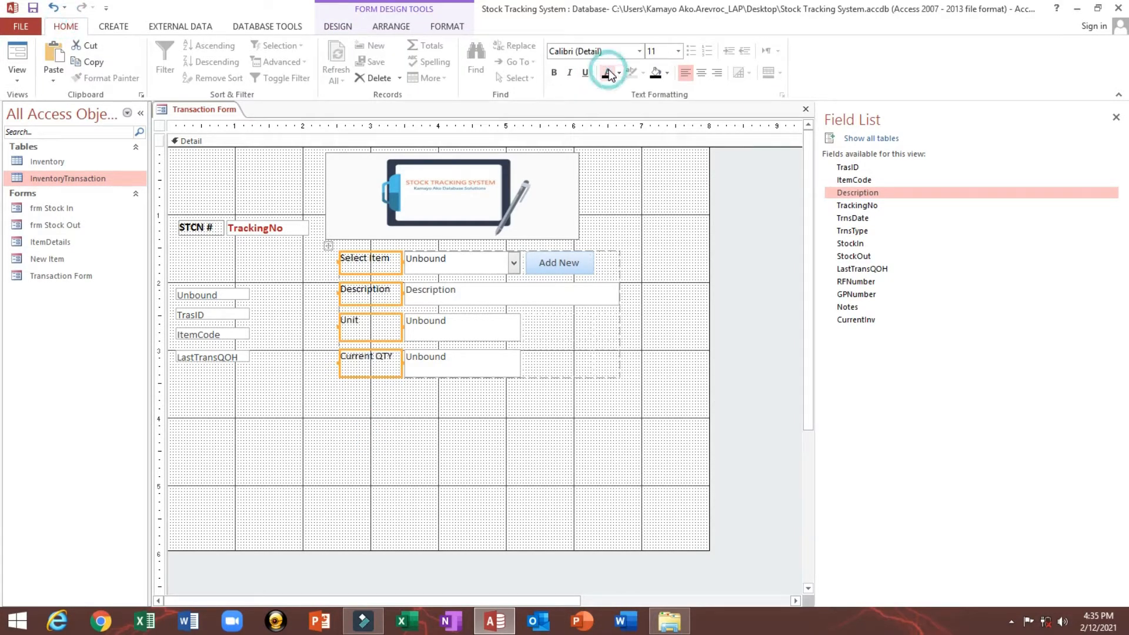
{"action": "key", "text": "ctrl+b"}
{"action": "left_click", "coordinate": [397, 408]}
Widen the layout's label column slightly, using the Current QTY label
{"action": "left_click", "coordinate": [368, 369]}
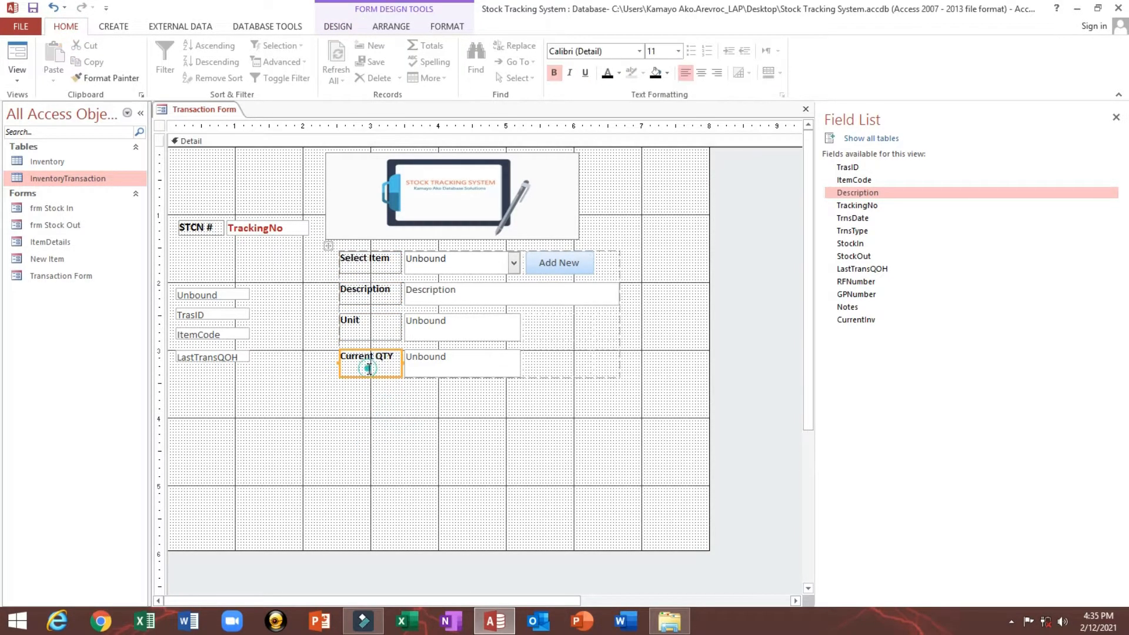
{"action": "key", "text": "shift+Right"}
{"action": "key", "text": "shift+Right"}
{"action": "key", "text": "shift+Right"}
{"action": "key", "text": "shift+Right"}
{"action": "key", "text": "shift+Right"}
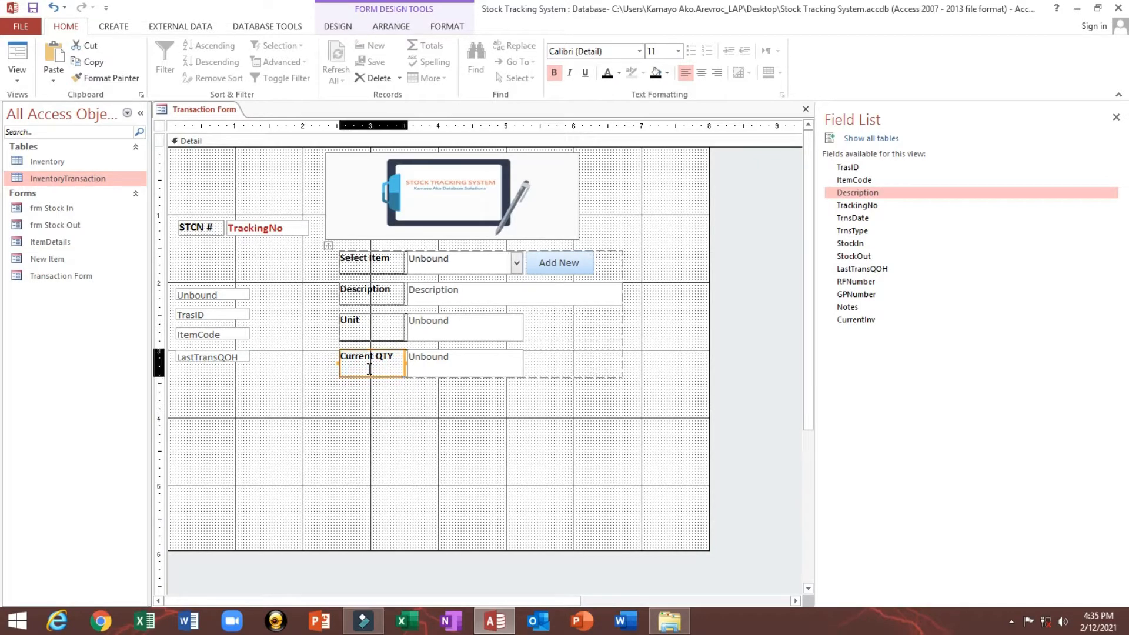
{"action": "key", "text": "shift+Right"}
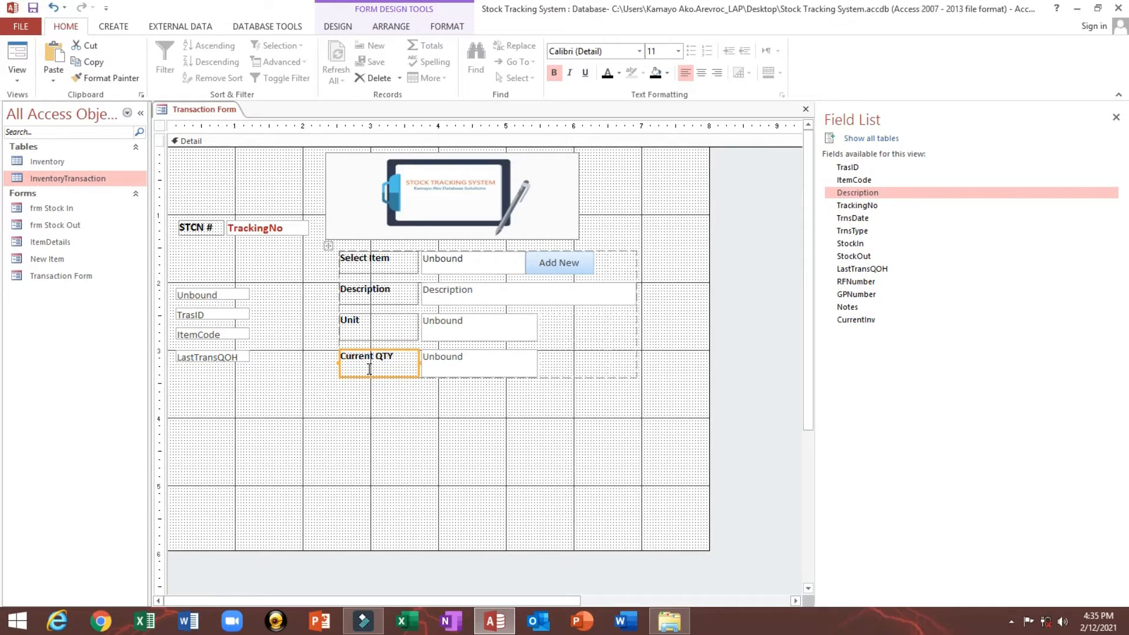
Move the Add New button slightly to the right so it clears the Select Item combo box's arrow
{"action": "left_click", "coordinate": [470, 269]}
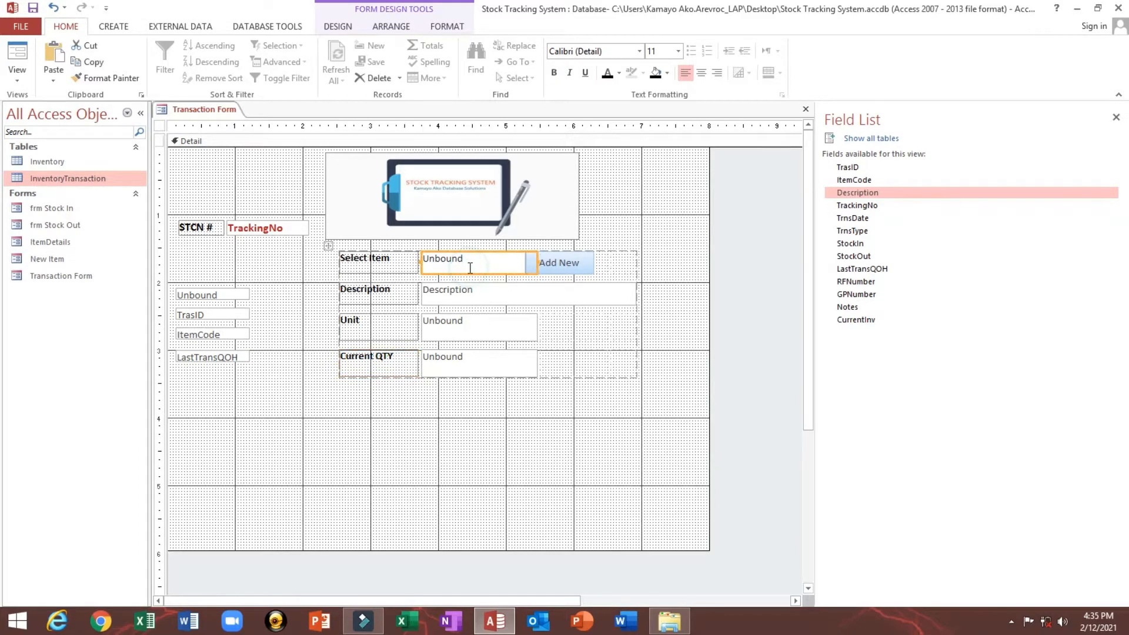
{"action": "left_click", "coordinate": [581, 264]}
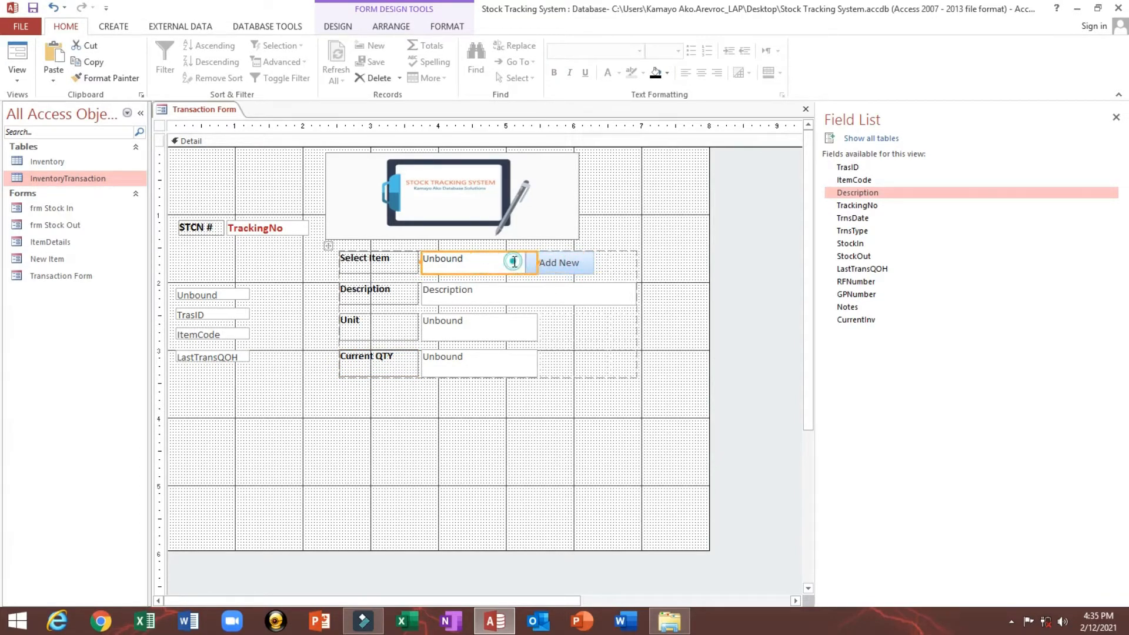
{"action": "mouse_move", "coordinate": [549, 262]}
{"action": "left_mouse_down"}
{"action": "mouse_move", "coordinate": [564, 267]}
{"action": "mouse_move", "coordinate": [549, 247]}
{"action": "mouse_move", "coordinate": [594, 239]}
{"action": "mouse_move", "coordinate": [564, 258]}
{"action": "left_mouse_up"}
{"action": "left_click", "coordinate": [527, 262]}
{"action": "left_click", "coordinate": [529, 261]}
{"action": "left_click", "coordinate": [496, 266]}
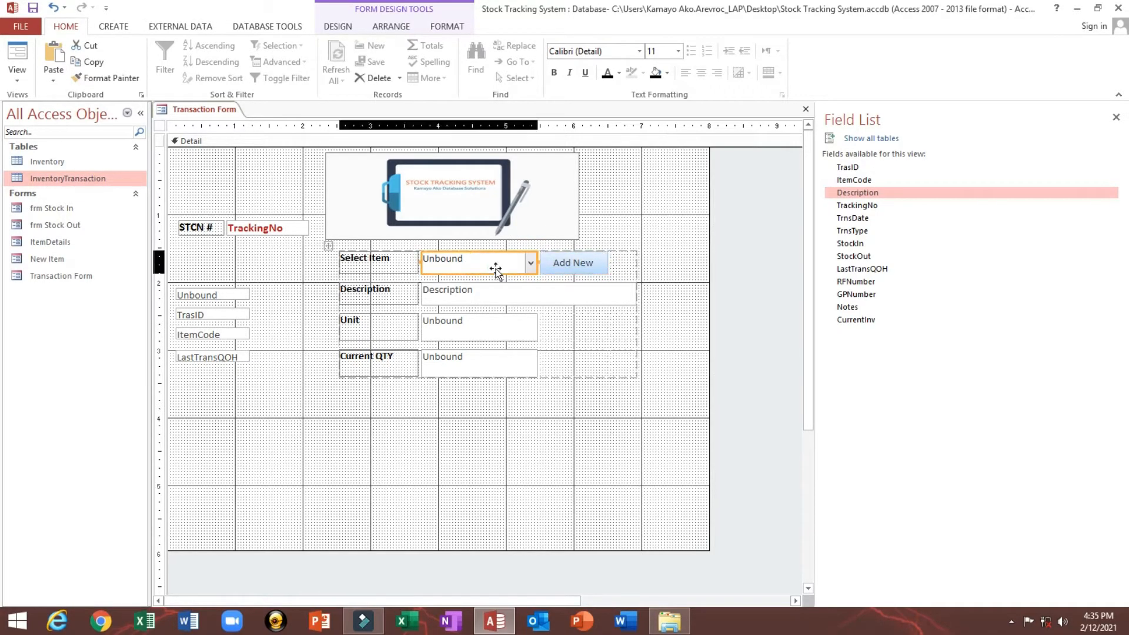
Start building a row source query for the Select Item combo box and add the Inventory table to it
{"action": "double_click", "coordinate": [160, 127]}
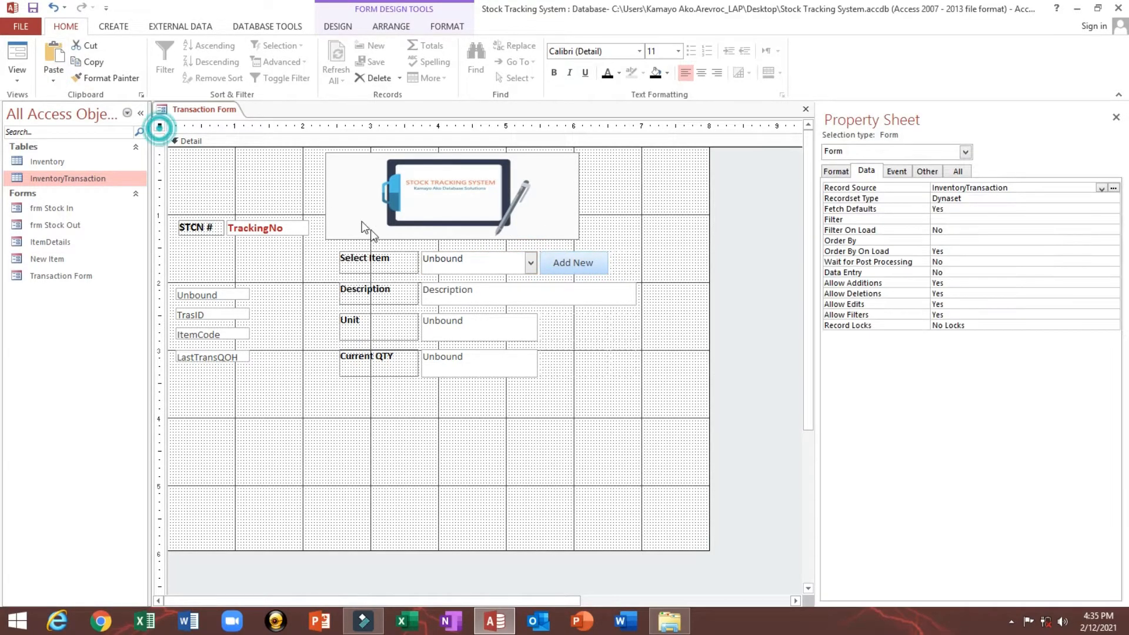
{"action": "left_click", "coordinate": [450, 259]}
{"action": "left_click", "coordinate": [846, 199]}
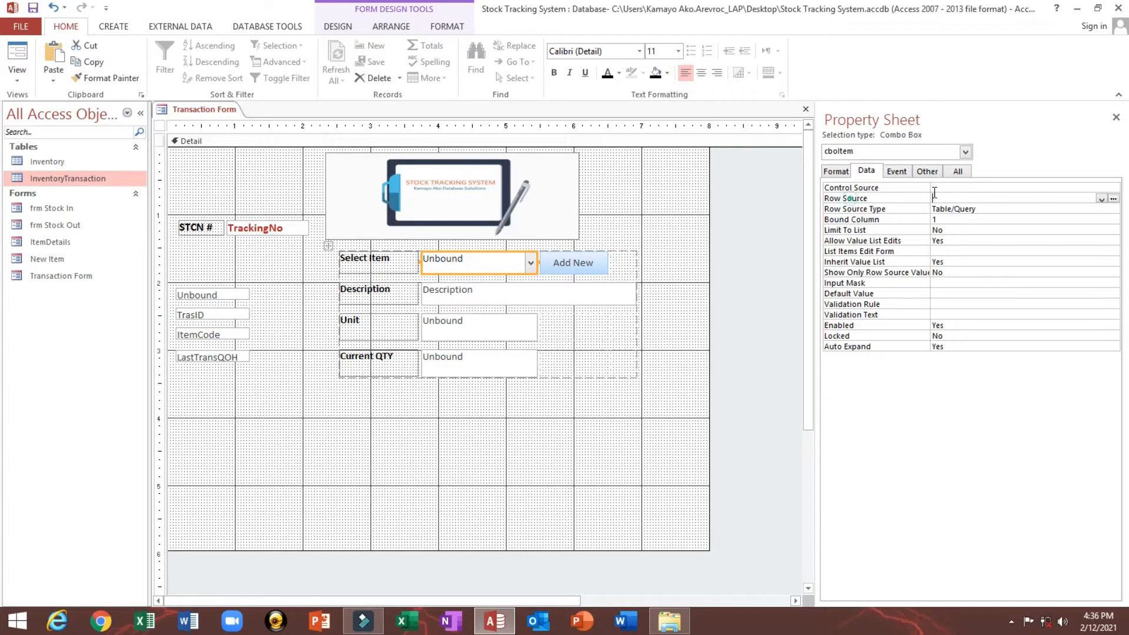
{"action": "left_click", "coordinate": [1114, 199]}
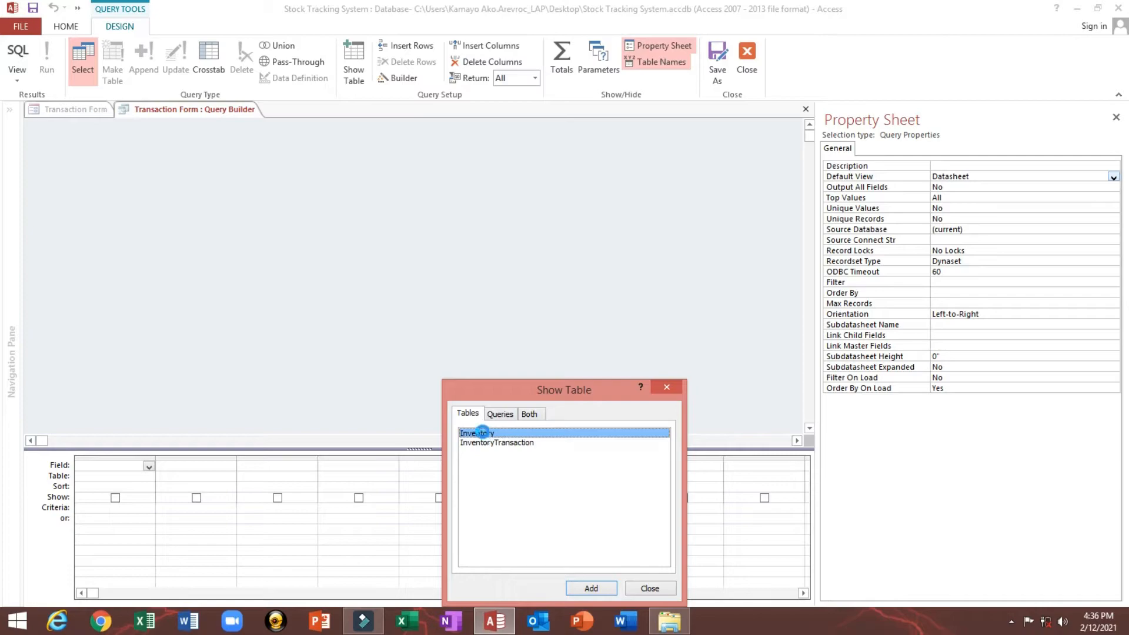
{"action": "double_click", "coordinate": [482, 433]}
{"action": "left_click", "coordinate": [649, 587]}
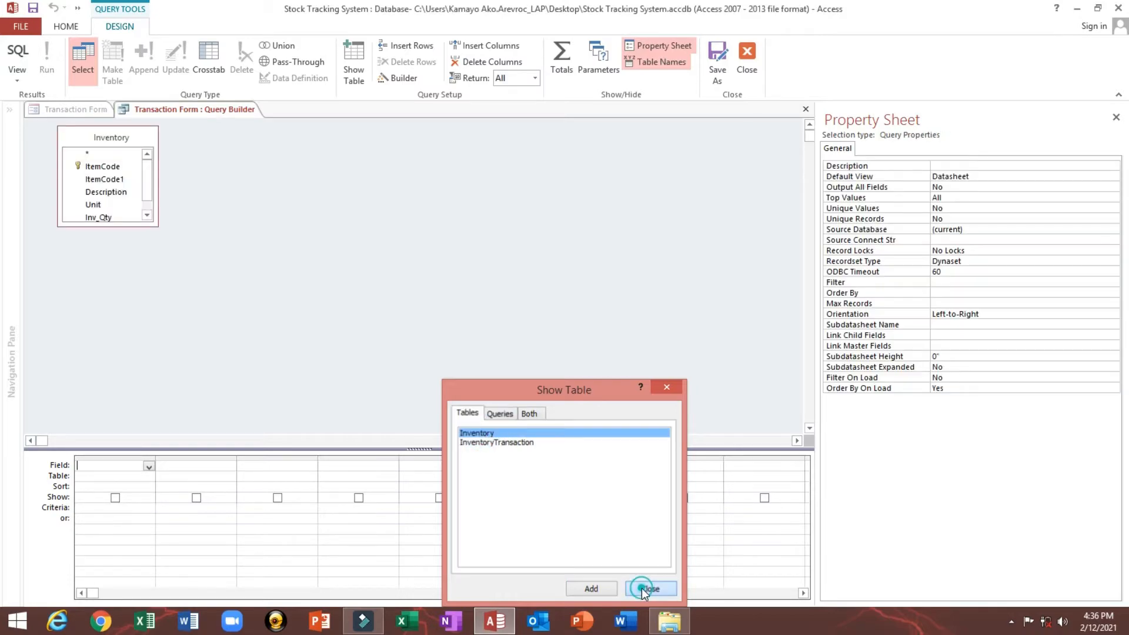
Add ItemCode, ItemCode1 and Description to the row source query, save it, and recheck its fields
{"action": "double_click", "coordinate": [96, 167]}
{"action": "double_click", "coordinate": [104, 179]}
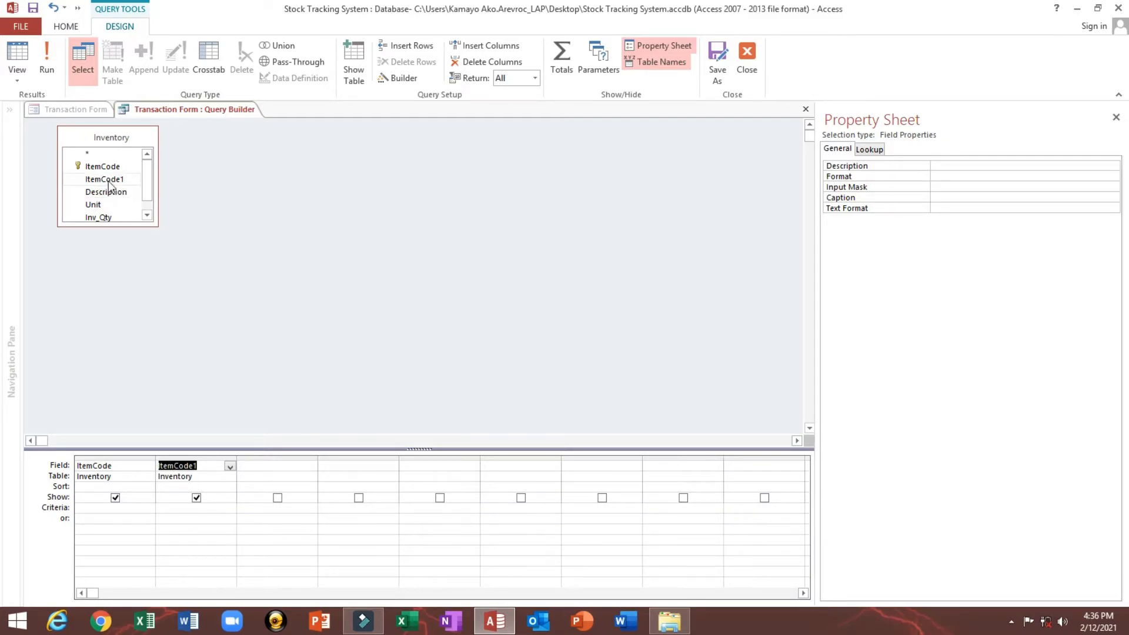
{"action": "double_click", "coordinate": [106, 191]}
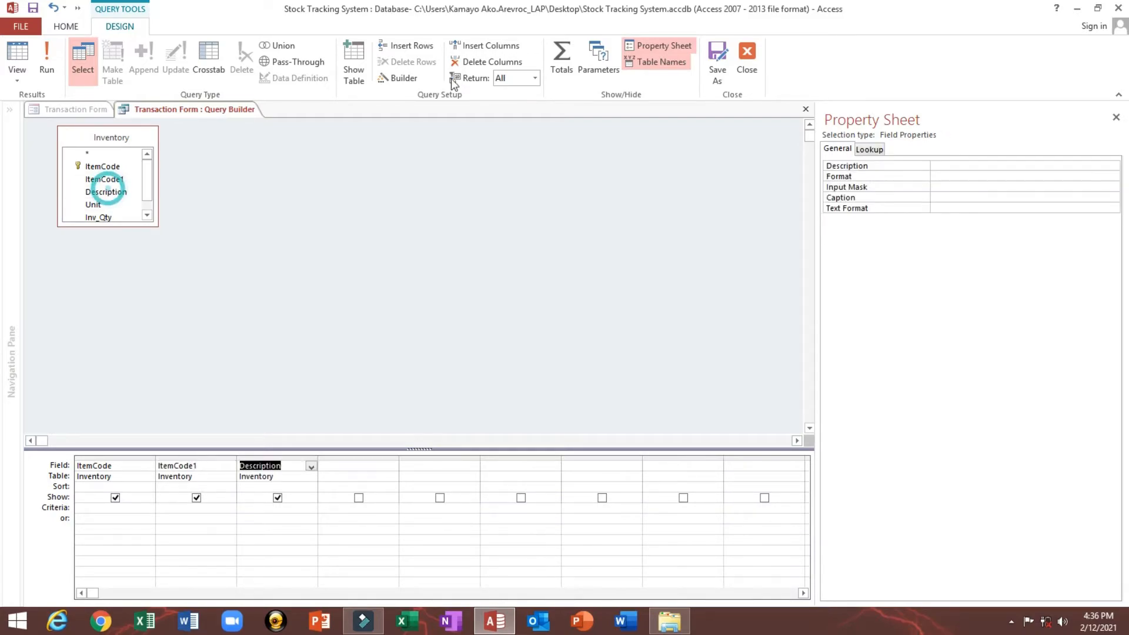
{"action": "left_click", "coordinate": [750, 54]}
{"action": "left_click", "coordinate": [507, 363]}
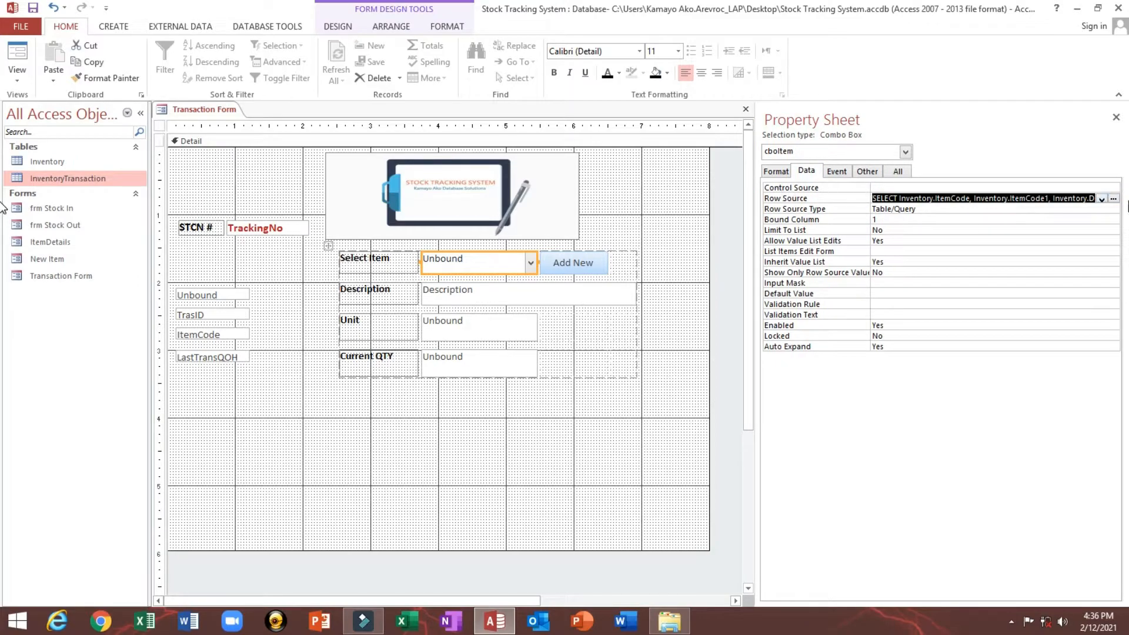
{"action": "left_click", "coordinate": [1112, 199]}
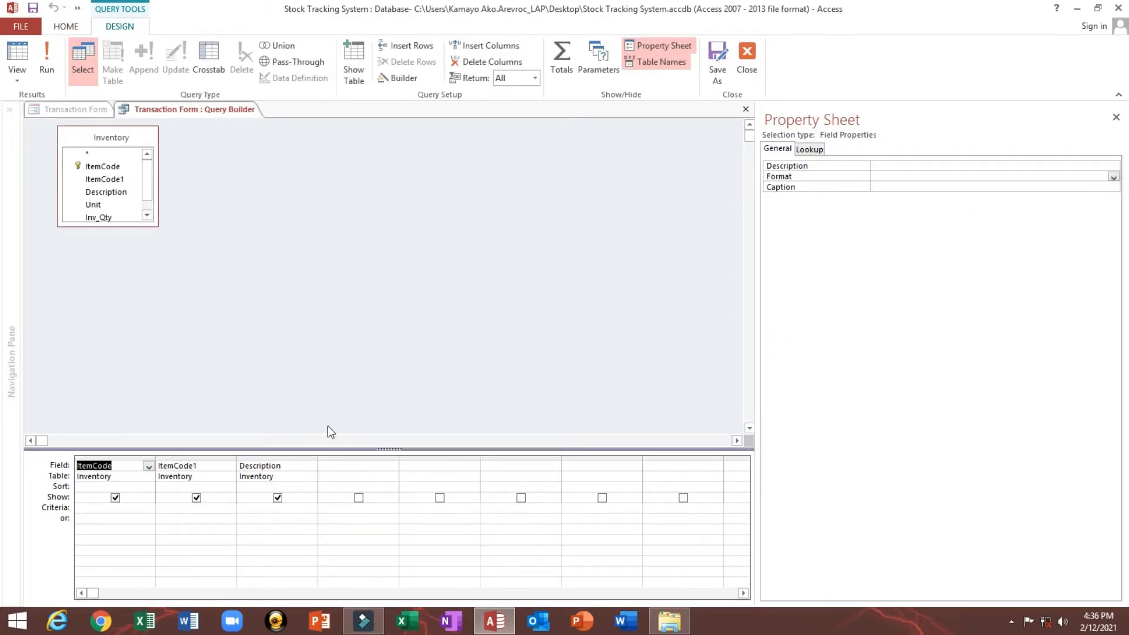
{"action": "left_click", "coordinate": [746, 58]}
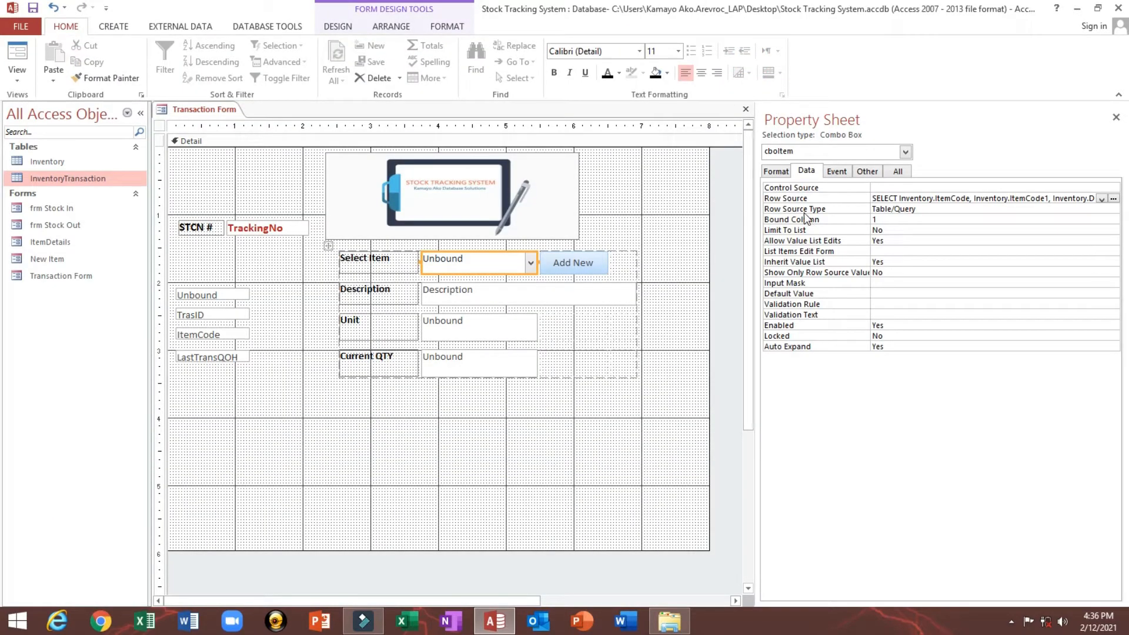
Give the Select Item combo box 3 columns with widths 0;1.5;2.5 and check its list in Form view
{"action": "left_click", "coordinate": [776, 171]}
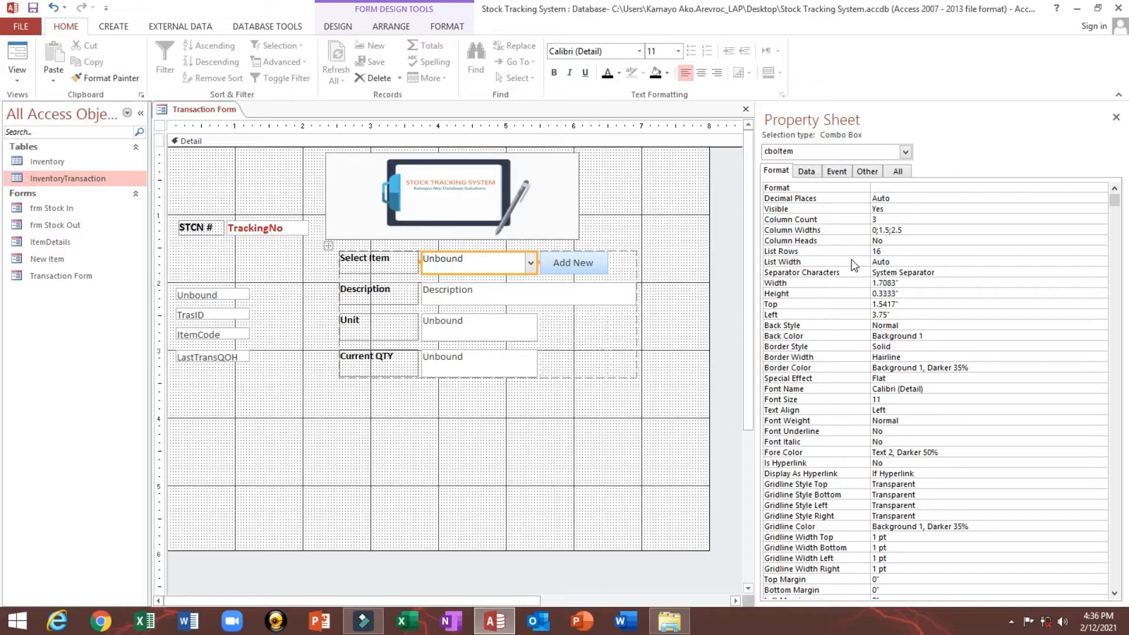
{"action": "key", "text": "Return"}
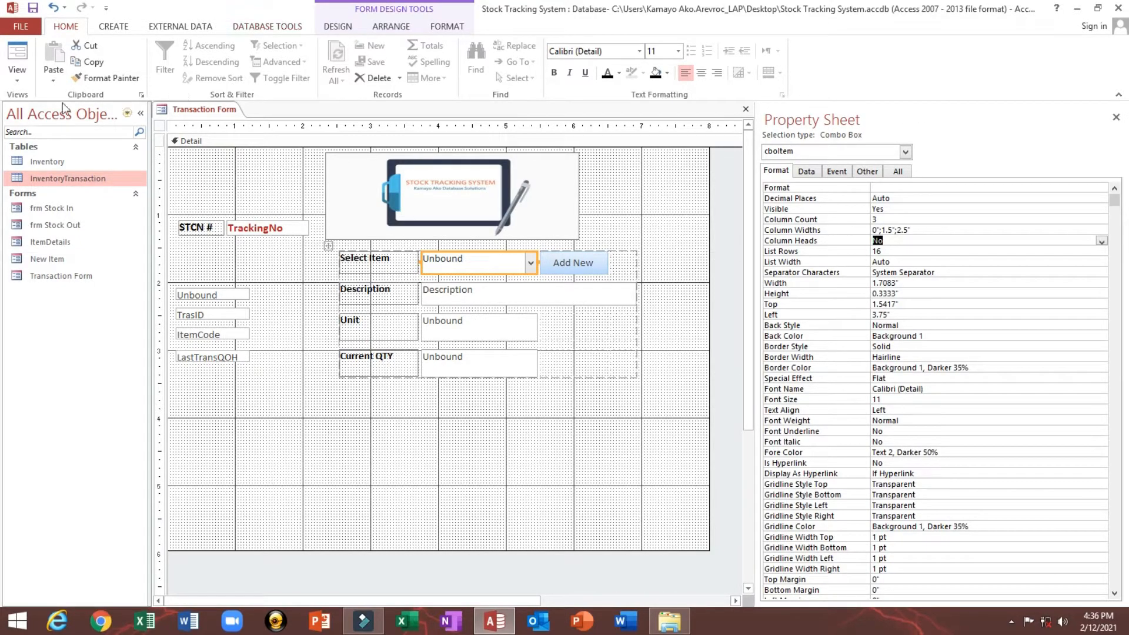
{"action": "left_click", "coordinate": [17, 59]}
{"action": "left_click", "coordinate": [528, 235]}
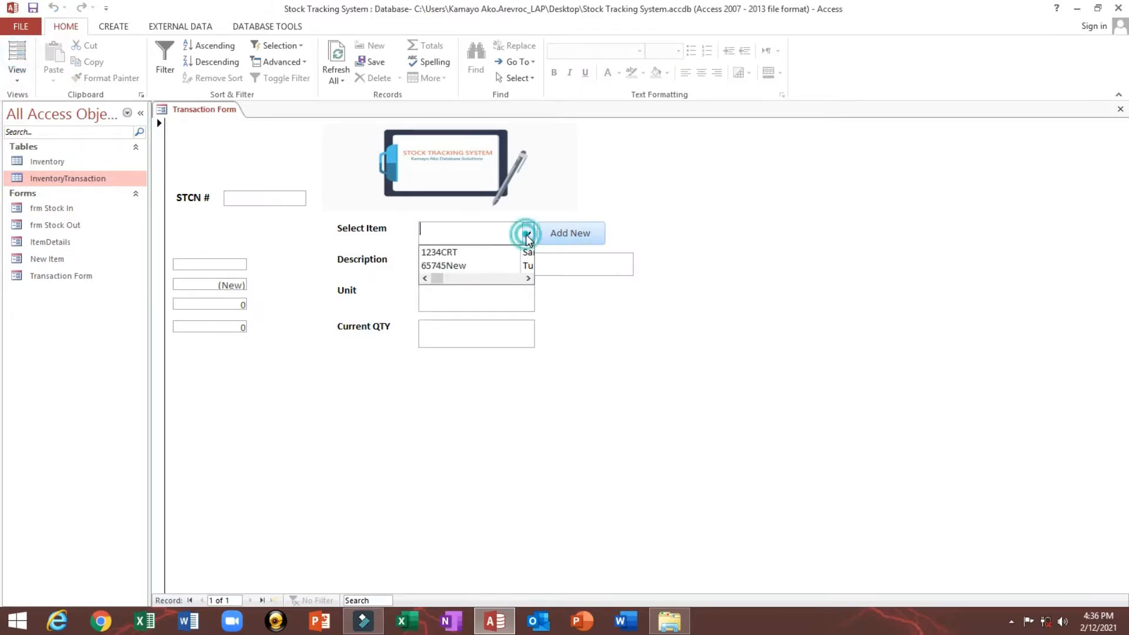
{"action": "right_click", "coordinate": [575, 157]}
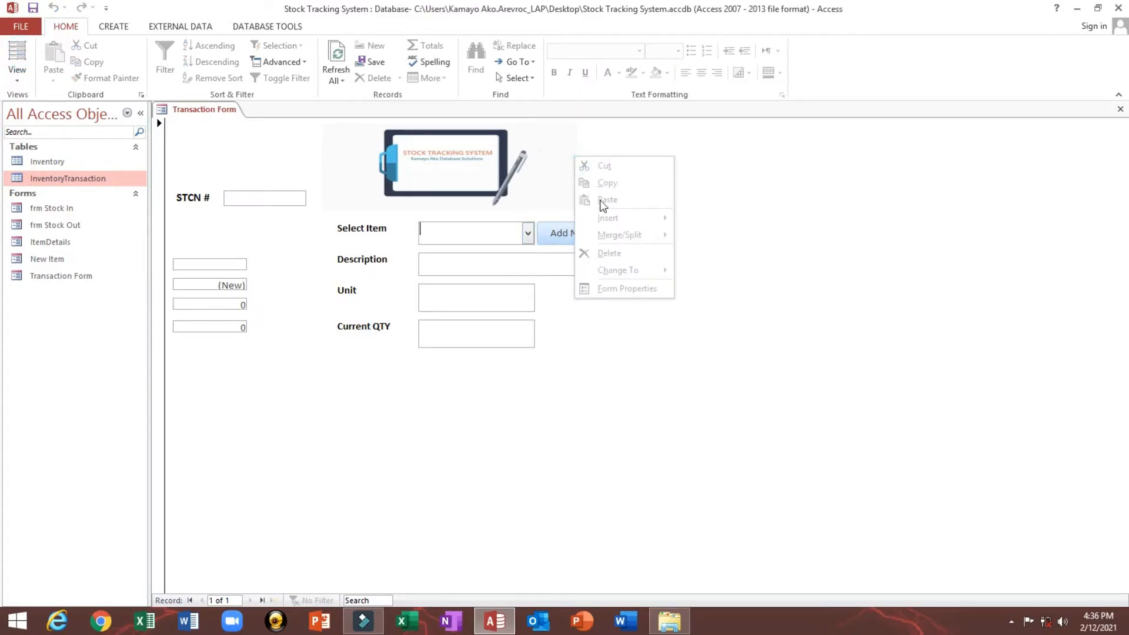
{"action": "right_click", "coordinate": [555, 131]}
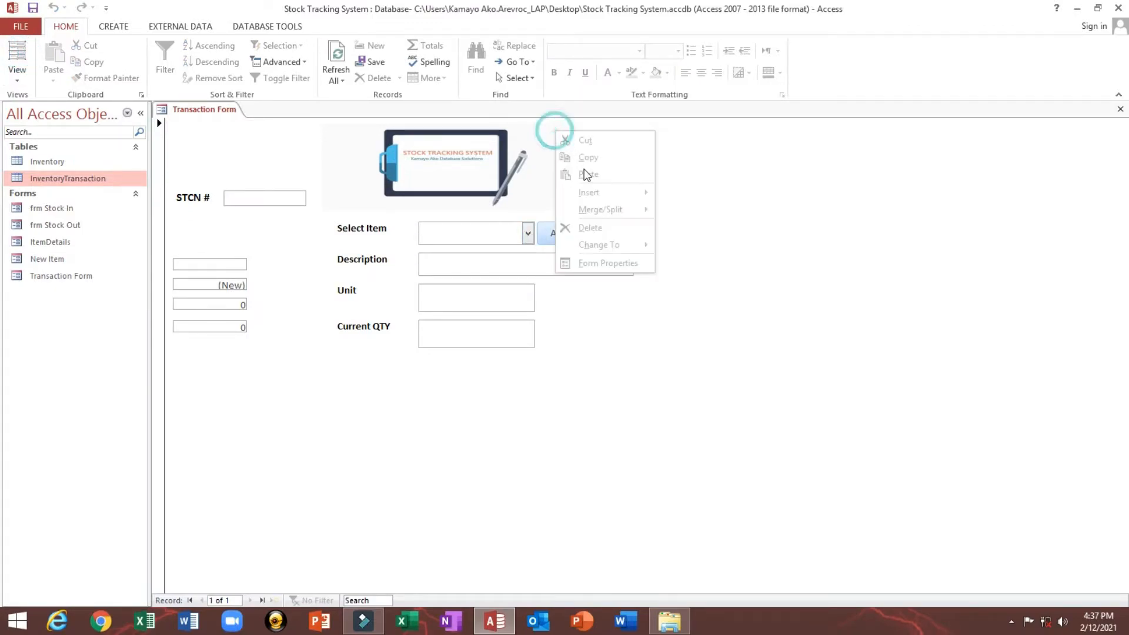
{"action": "left_click", "coordinate": [526, 234]}
{"action": "left_click", "coordinate": [527, 234]}
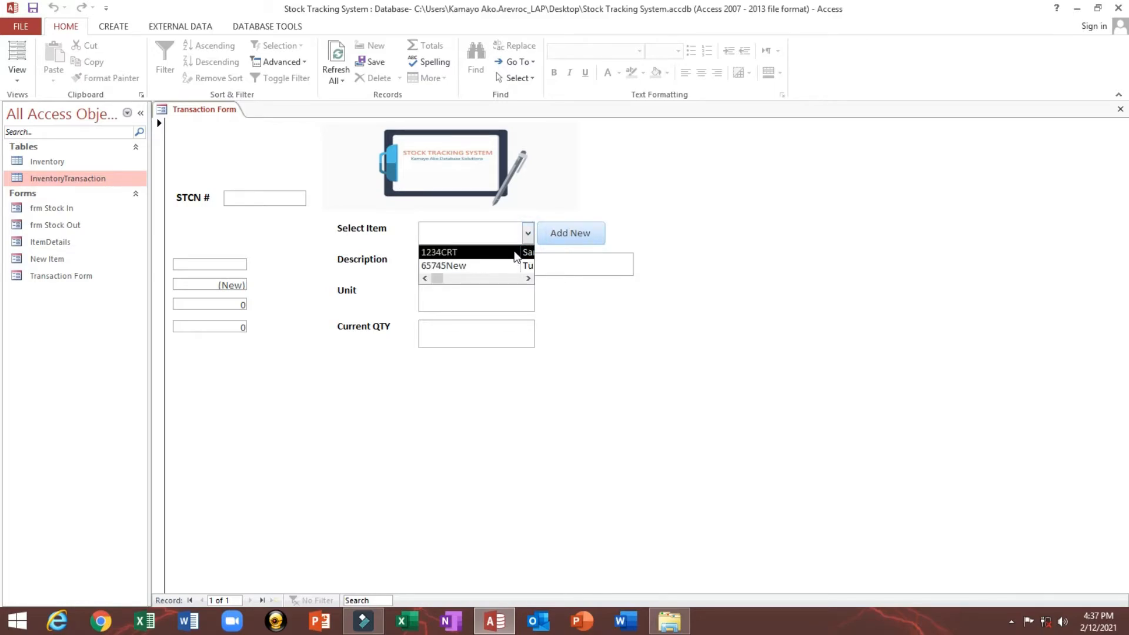
Return to Design view and reduce the combo box's second column width to 1"
{"action": "right_click", "coordinate": [214, 111]}
{"action": "left_click", "coordinate": [254, 207]}
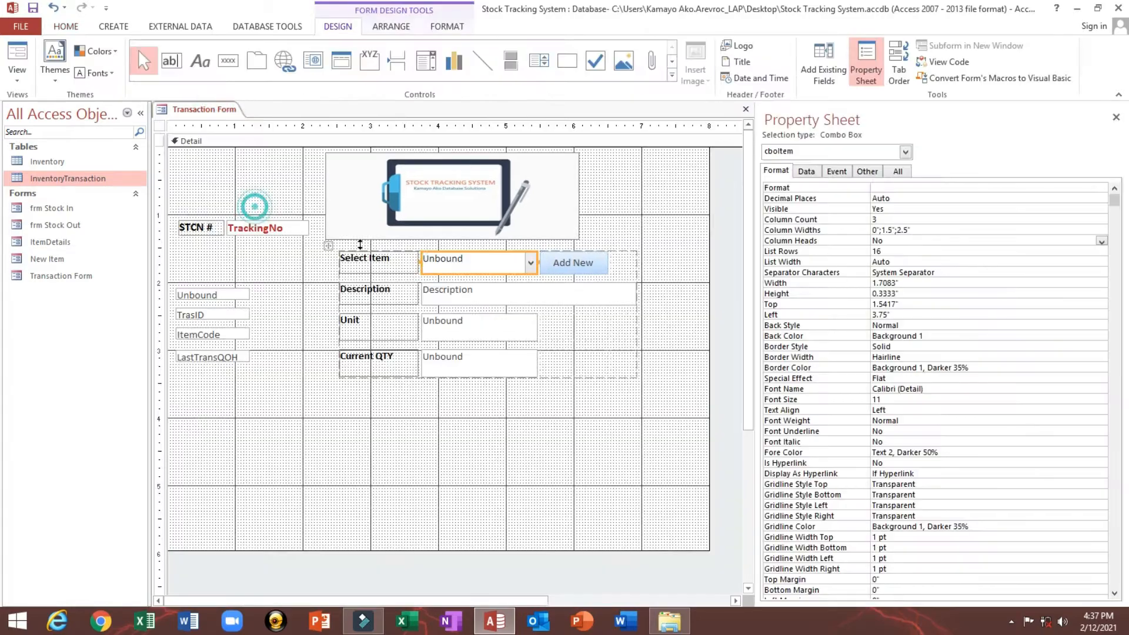
{"action": "left_click", "coordinate": [882, 229]}
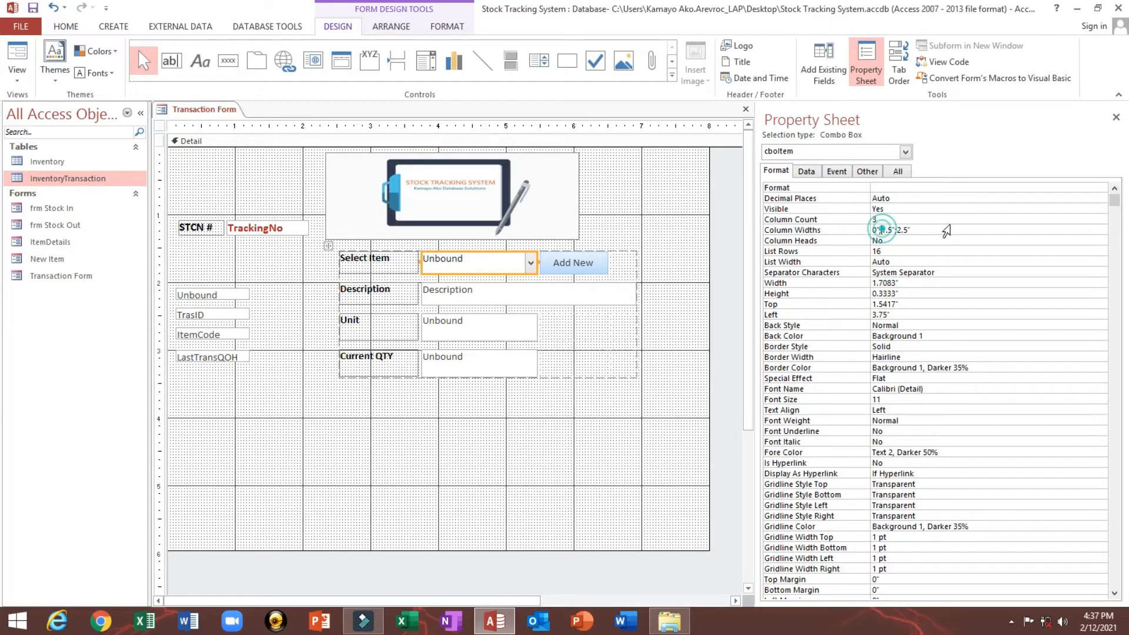
{"action": "left_click_drag", "start_coordinate": [882, 229], "coordinate": [888, 230]}
{"action": "key", "text": "shift+Right"}
{"action": "type", "text": "1"}
{"action": "key", "text": "Return"}
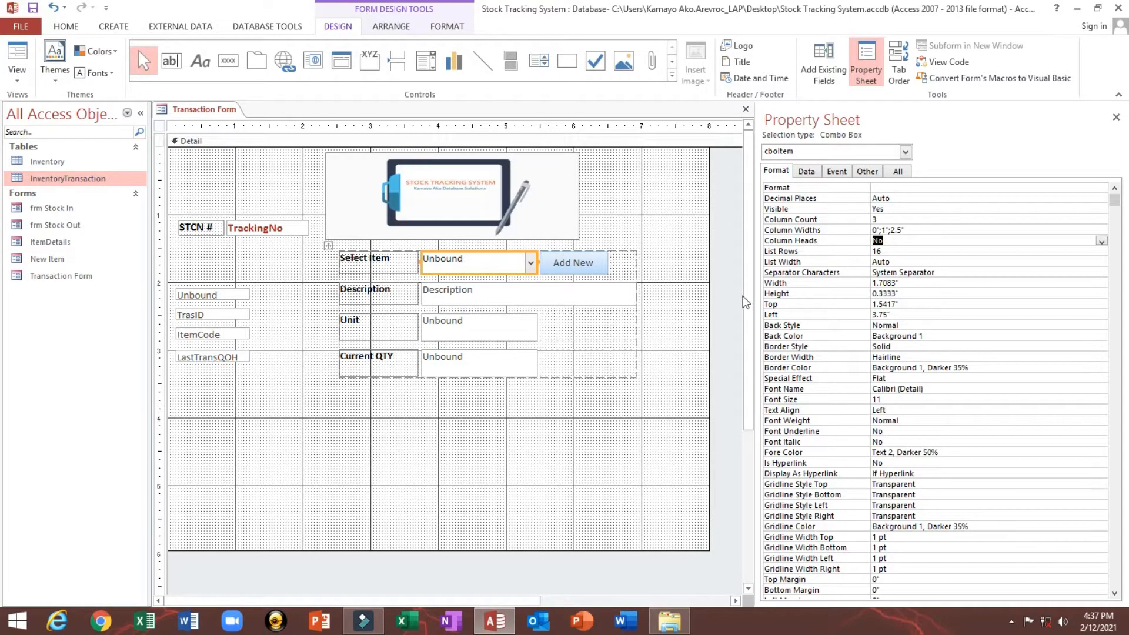
Set the Select Item combo box's list width to 3"
{"action": "left_click", "coordinate": [951, 261]}
{"action": "type", "text": "3"}
{"action": "key", "text": "Return"}
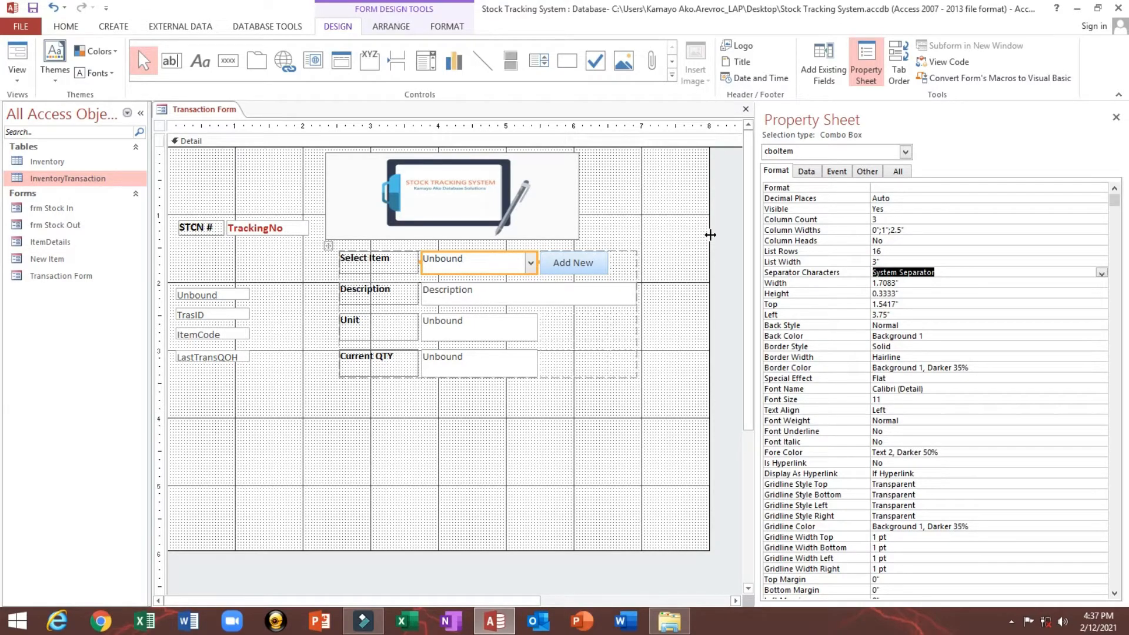
Examine the Select Item list's width and the Description, Unit and Current QTY fields in Form view
{"action": "left_click", "coordinate": [18, 57]}
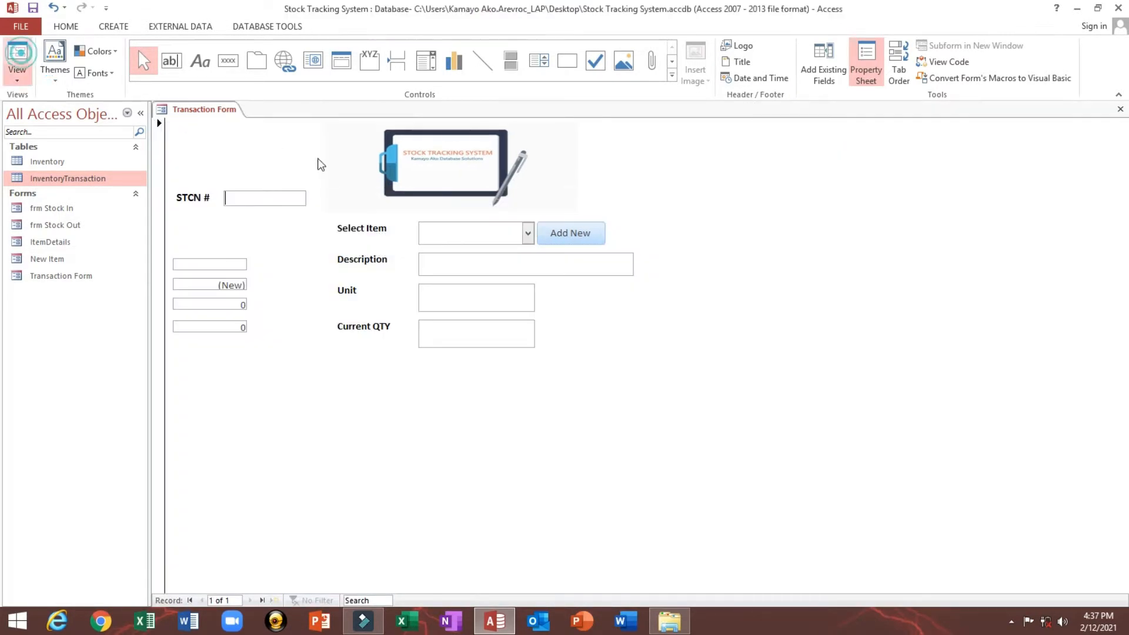
{"action": "left_click", "coordinate": [527, 234]}
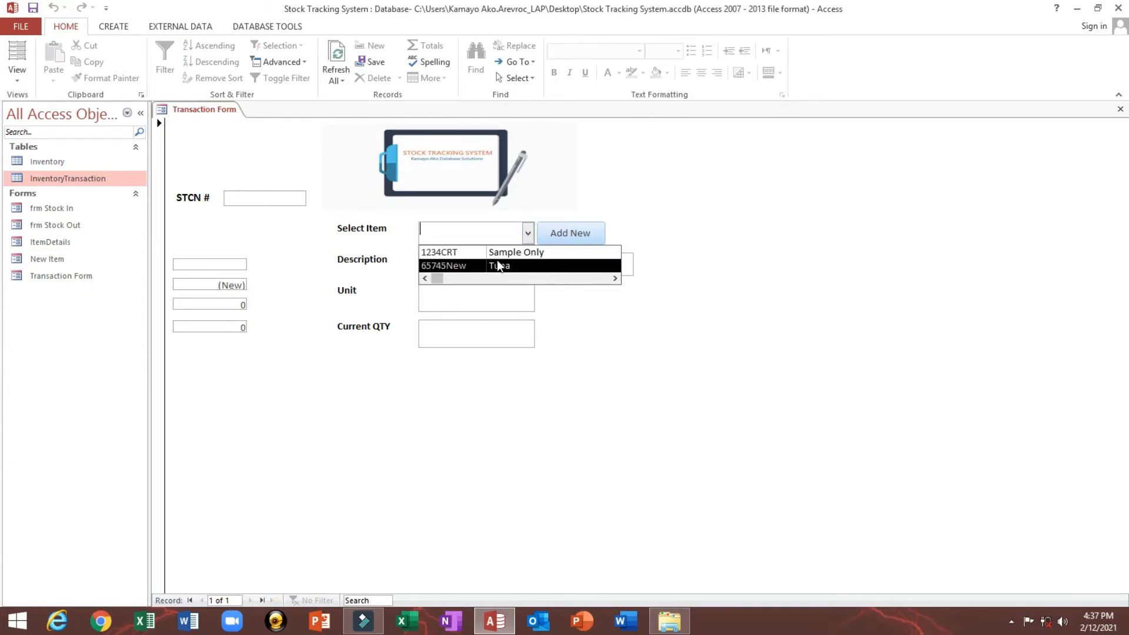
{"action": "left_click", "coordinate": [560, 174]}
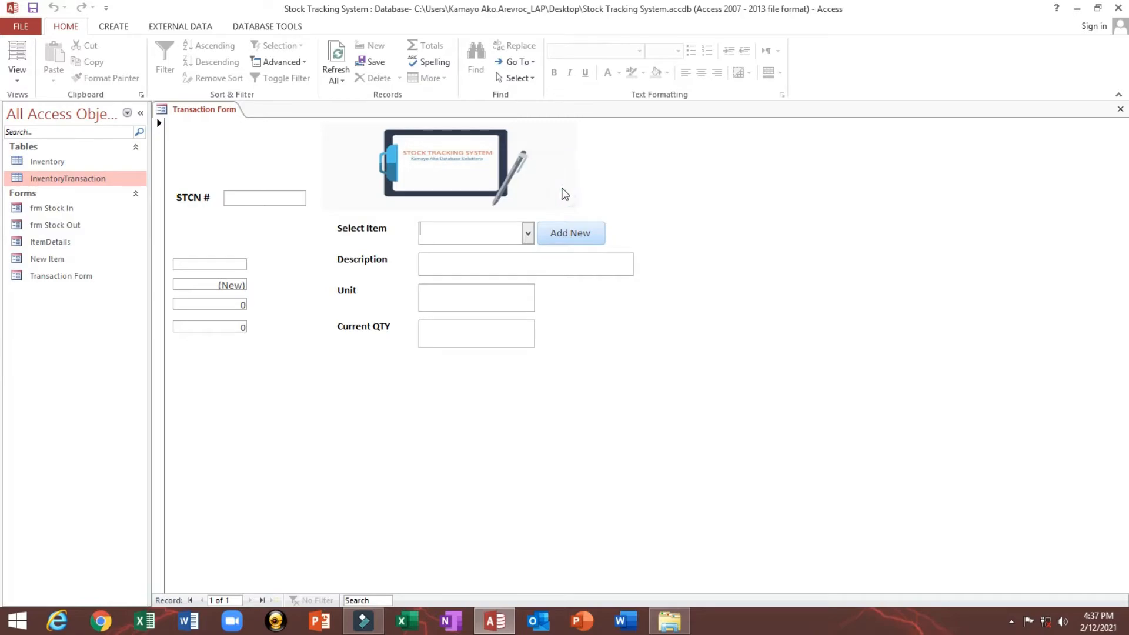
{"action": "right_click", "coordinate": [577, 177]}
{"action": "left_click", "coordinate": [612, 229]}
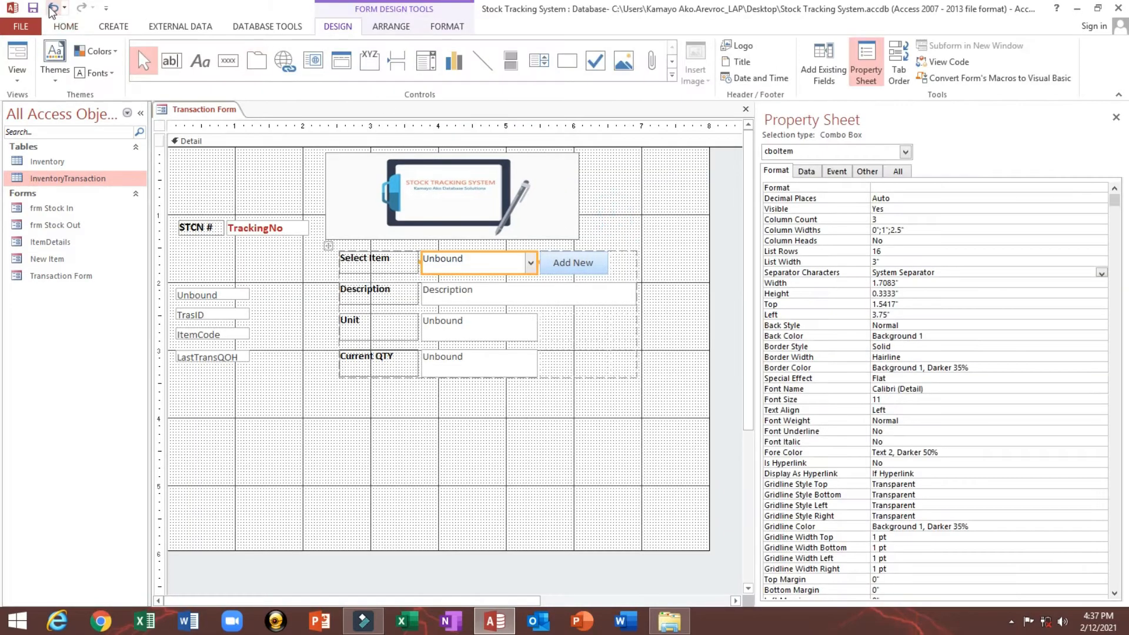
{"action": "left_click", "coordinate": [20, 69]}
{"action": "left_click", "coordinate": [527, 234]}
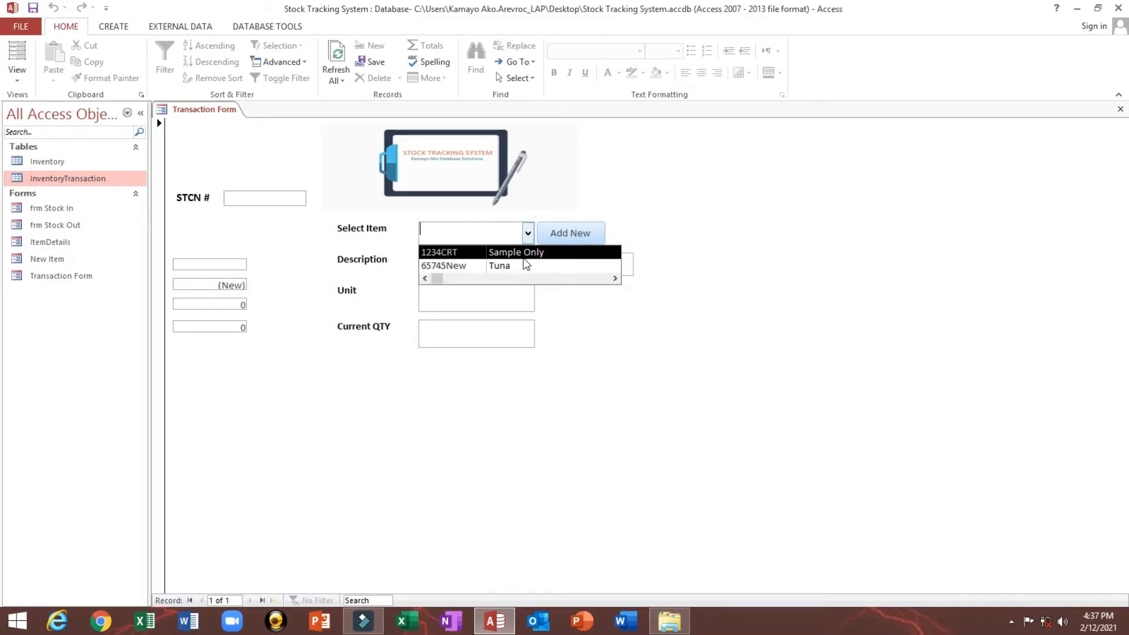
{"action": "left_click", "coordinate": [604, 175]}
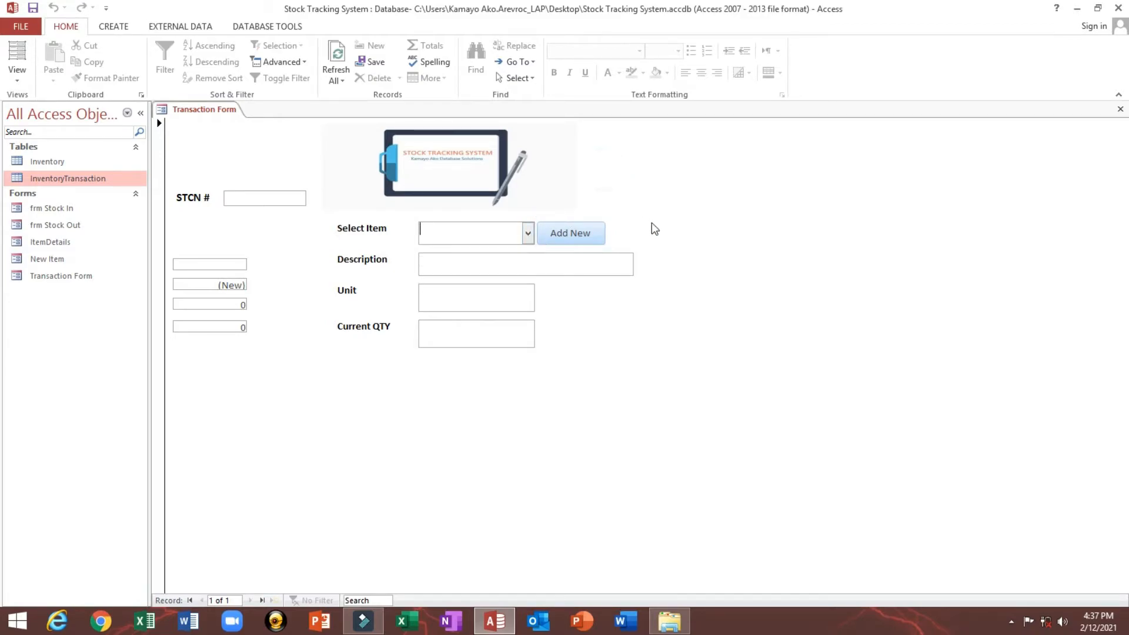
{"action": "left_click", "coordinate": [536, 266]}
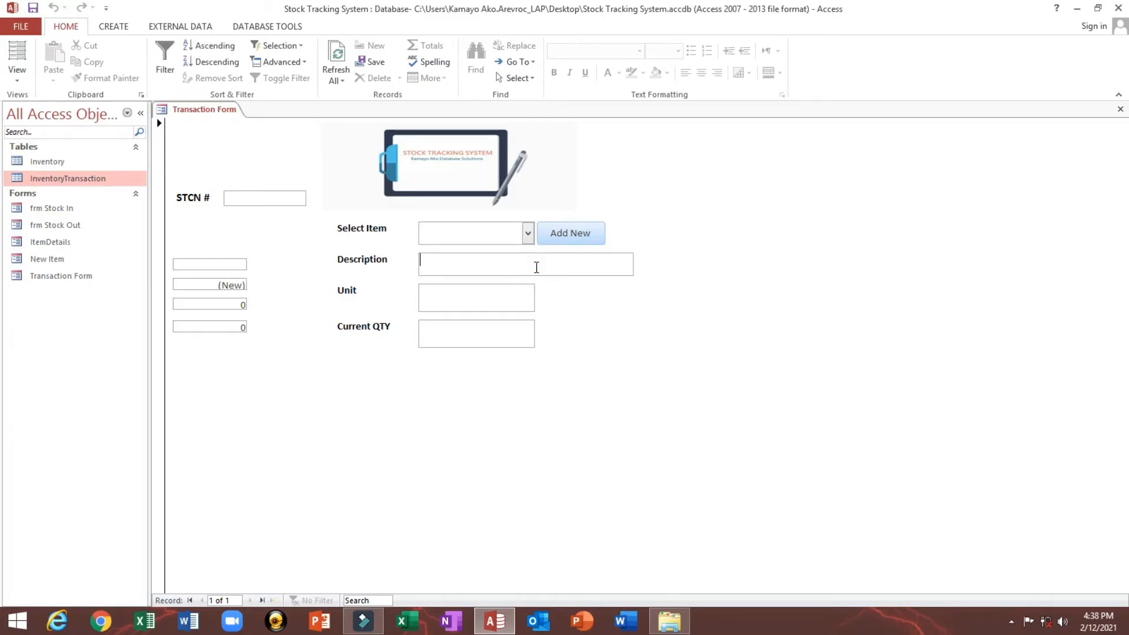
{"action": "left_click", "coordinate": [445, 302]}
{"action": "left_click", "coordinate": [471, 337]}
Return to Design view, widen the property sheet, and name the Current QTY text box QOH
{"action": "right_click", "coordinate": [584, 304]}
{"action": "left_click", "coordinate": [616, 347]}
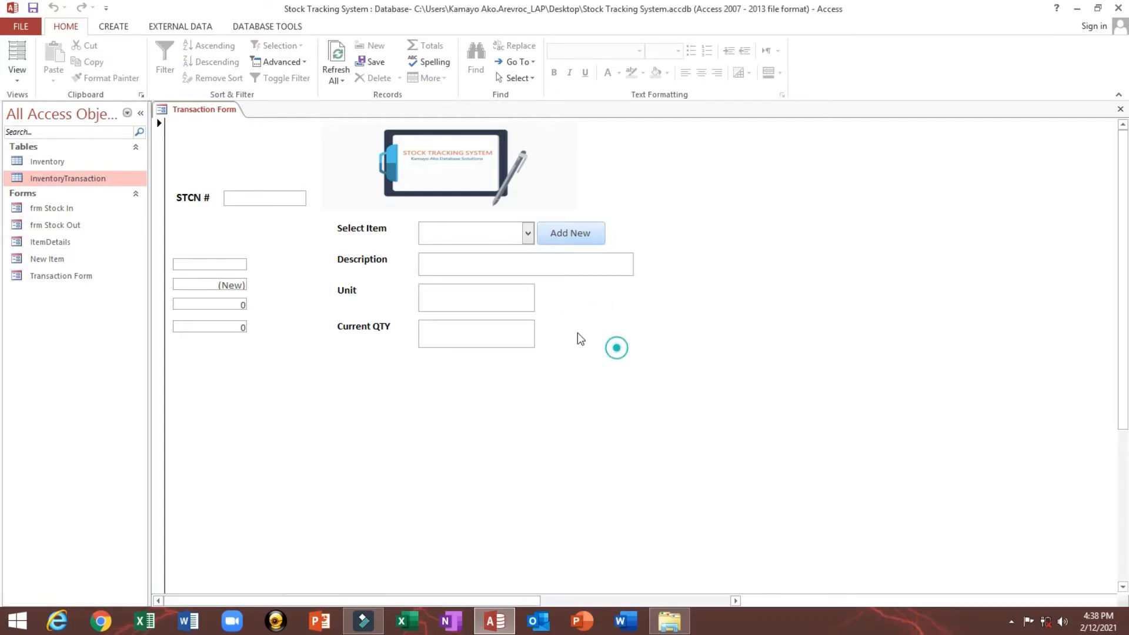
{"action": "left_click", "coordinate": [442, 322]}
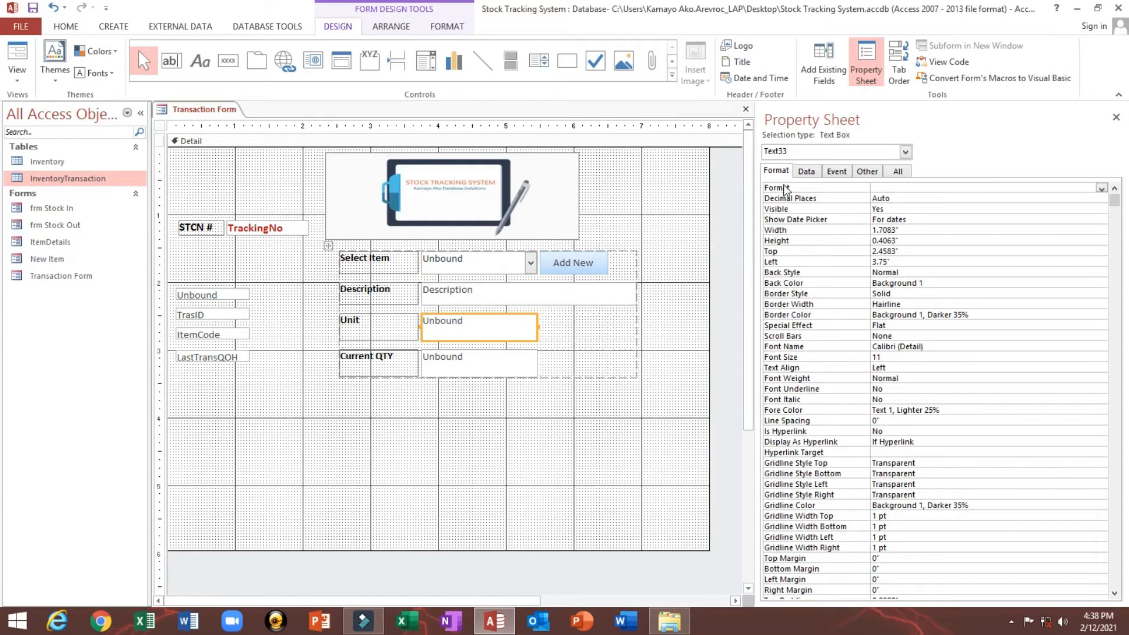
{"action": "left_click_drag", "start_coordinate": [756, 166], "coordinate": [587, 166]}
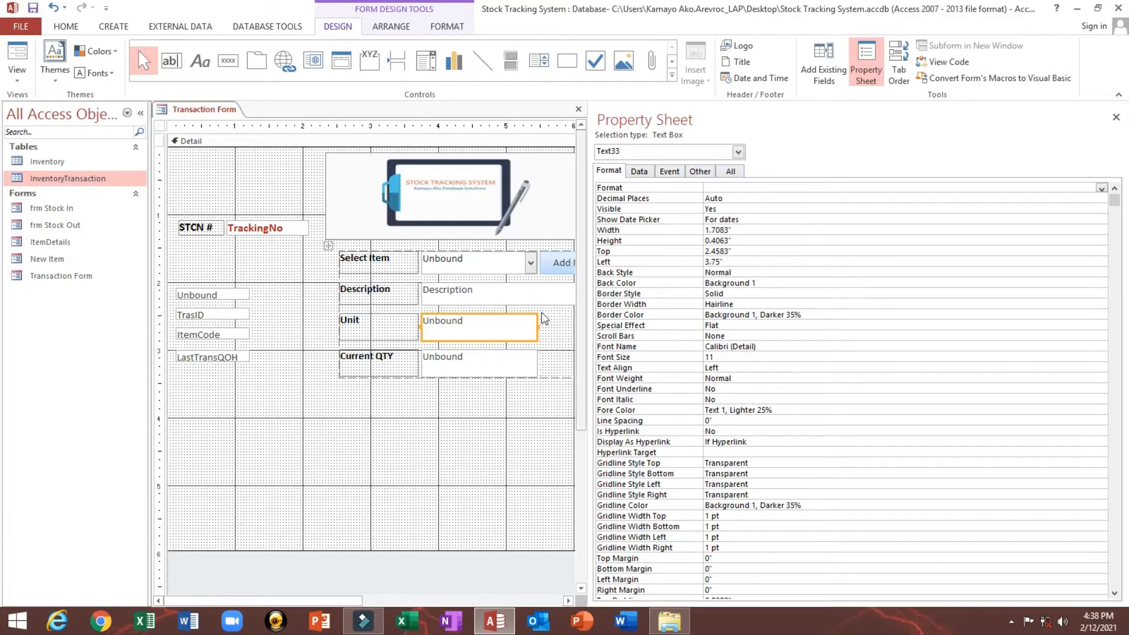
{"action": "left_click", "coordinate": [502, 361]}
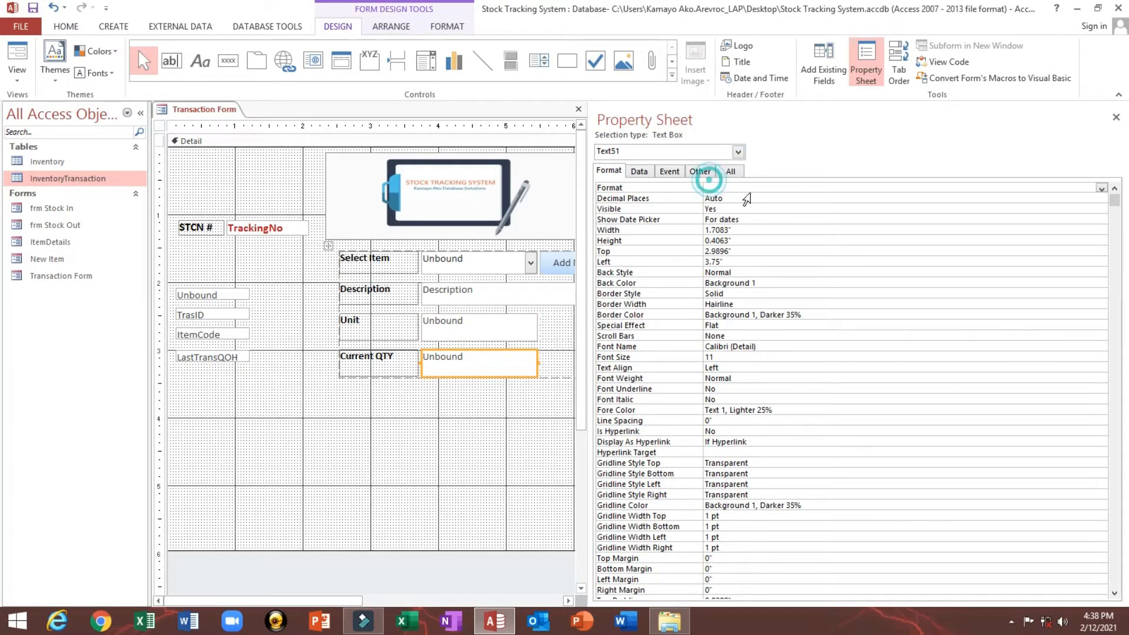
{"action": "left_click", "coordinate": [700, 171]}
{"action": "left_click_drag", "start_coordinate": [756, 192], "coordinate": [540, 187]}
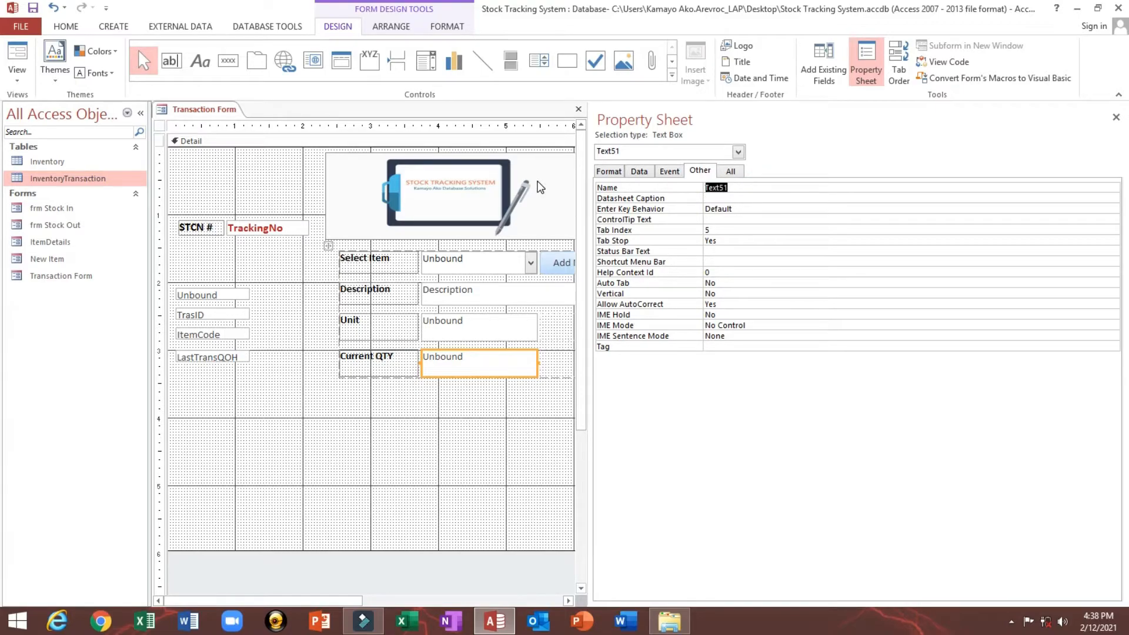
{"action": "type", "text": "QOH"}
{"action": "left_click", "coordinate": [458, 404]}
{"action": "left_click", "coordinate": [466, 368]}
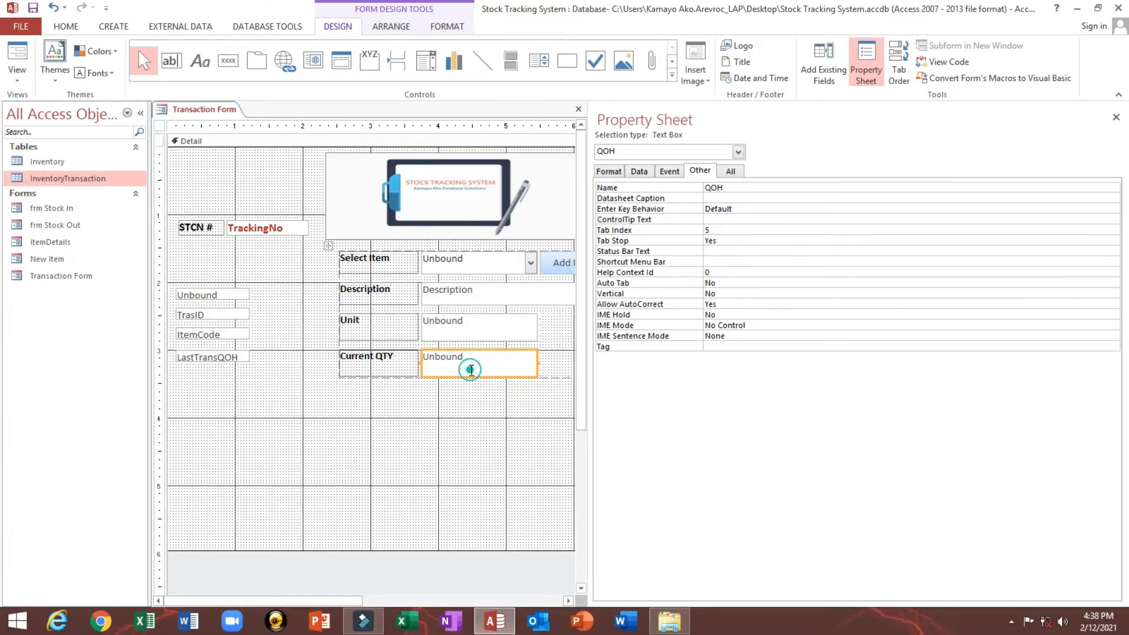
Open the Expression Builder for the Unit text box's Control Source and start a DLookUp function
{"action": "left_click", "coordinate": [448, 332]}
{"action": "left_click", "coordinate": [639, 171]}
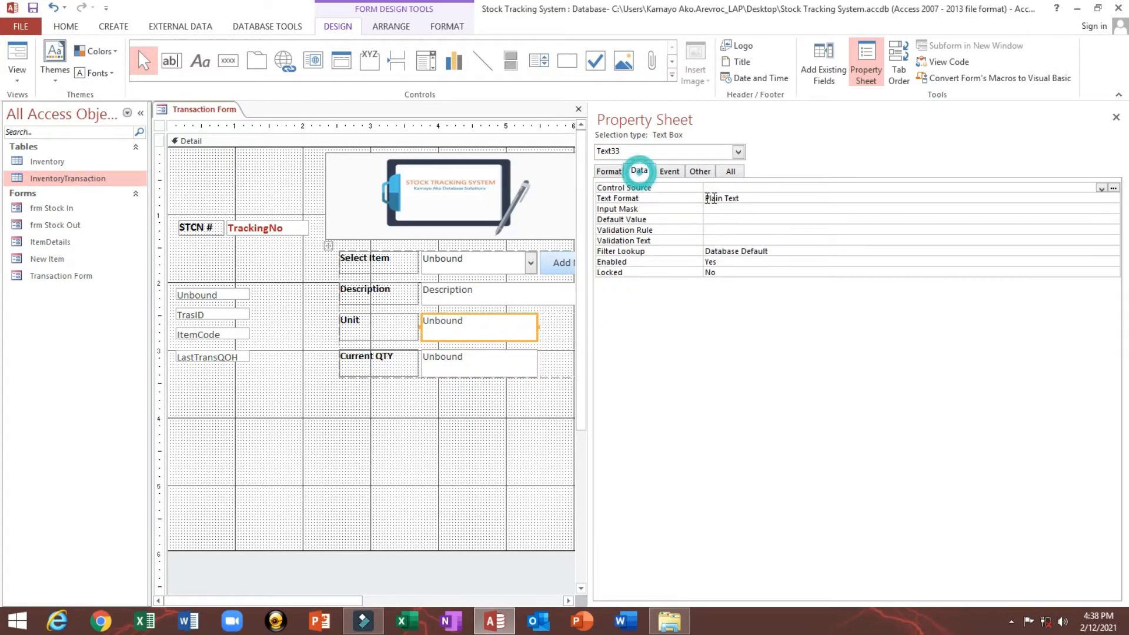
{"action": "right_click", "coordinate": [713, 188]}
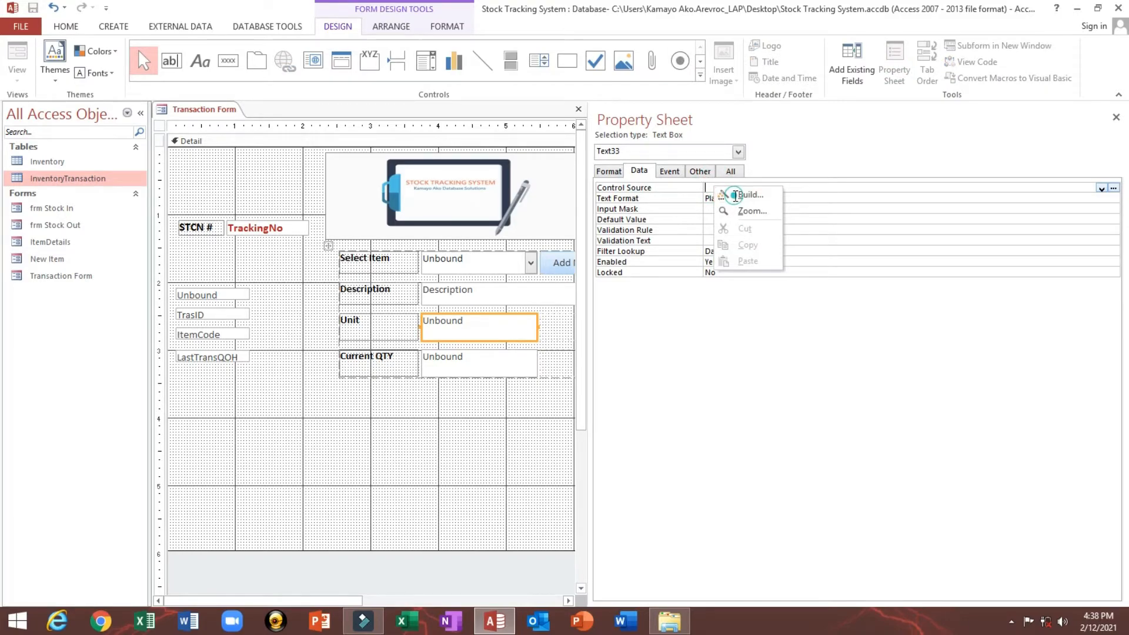
{"action": "left_click", "coordinate": [748, 194]}
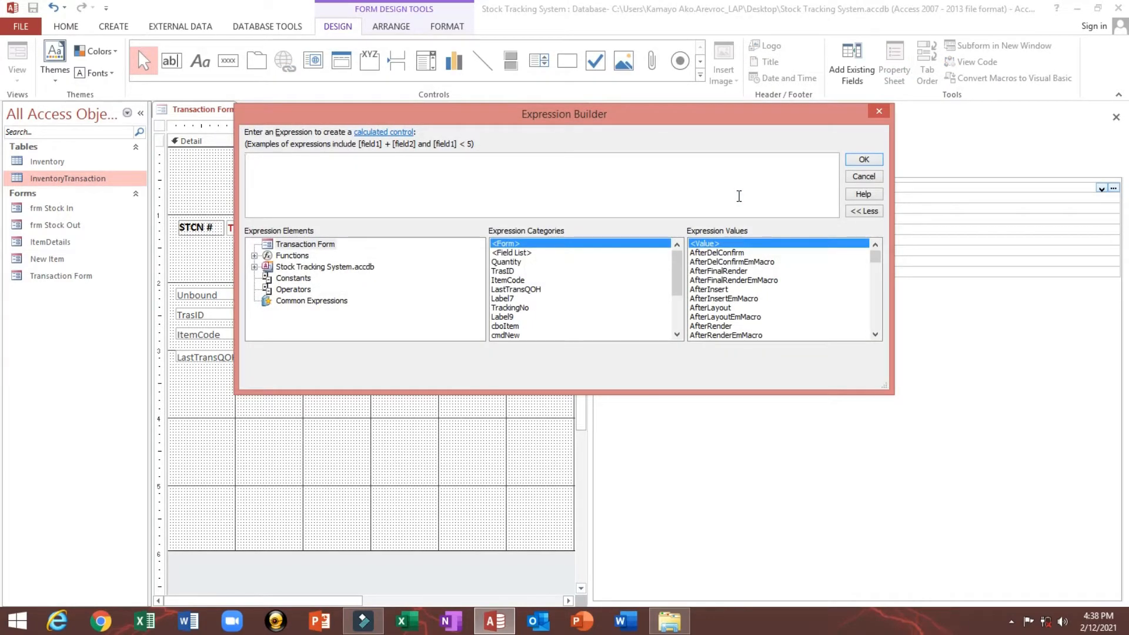
{"action": "type", "text": "=D"}
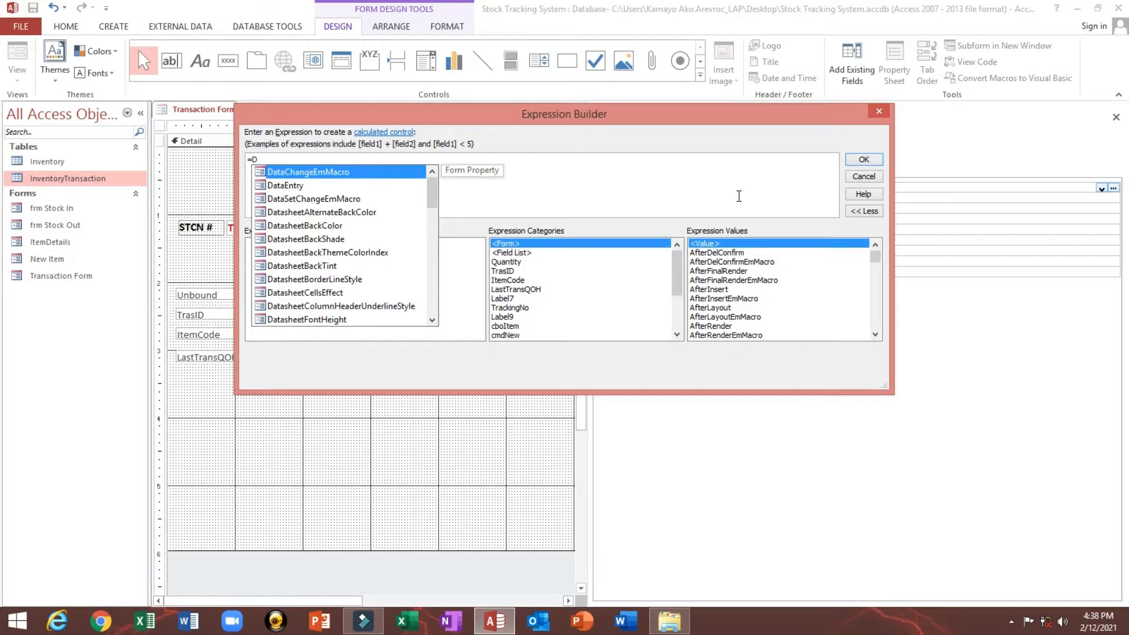
{"action": "type", "text": "L"}
{"action": "key", "text": "Down"}
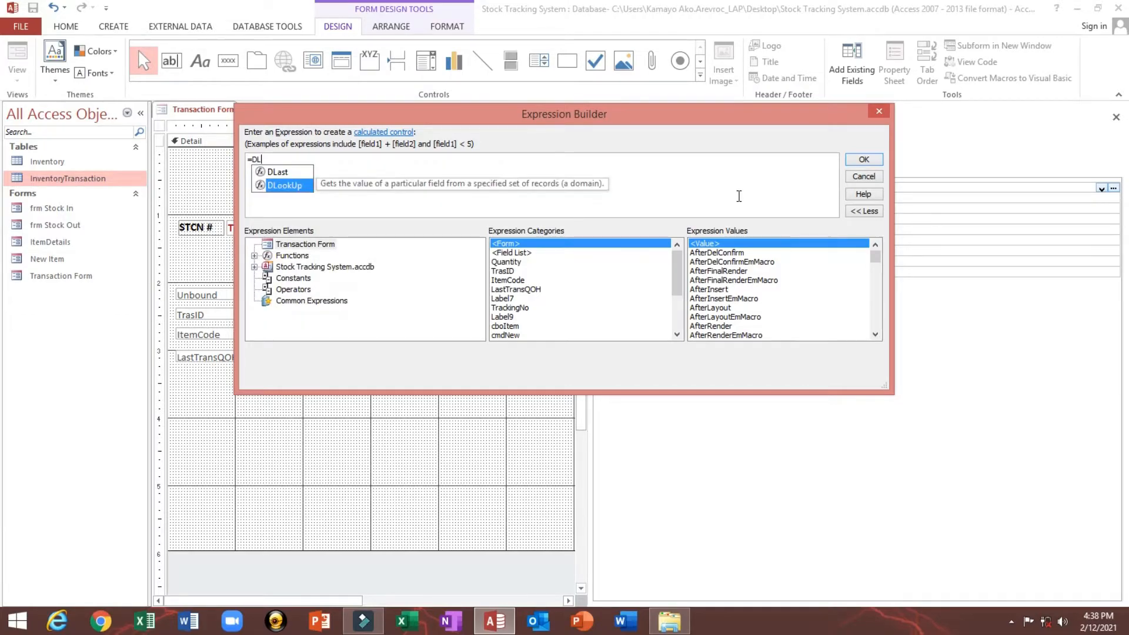
{"action": "key", "text": "Tab"}
{"action": "type", "text": "("}
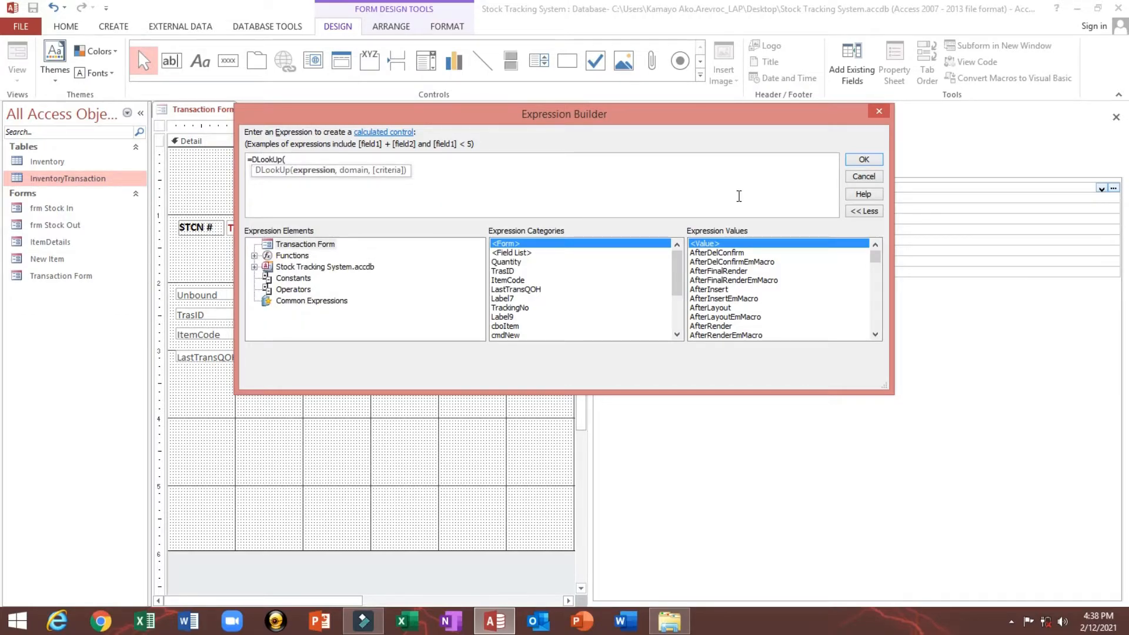
Enter "Unit" as the DLookUp expression and "Inventory" as its domain
{"action": "type", "text": "("}
{"action": "key", "text": "BackSpace"}
{"action": "type", "text": "[UNI"}
{"action": "key", "text": "BackSpace"}
{"action": "key", "text": "BackSpace"}
{"action": "key", "text": "BackSpace"}
{"action": "key", "text": "BackSpace"}
{"action": "type", "text": "\"unit\""}
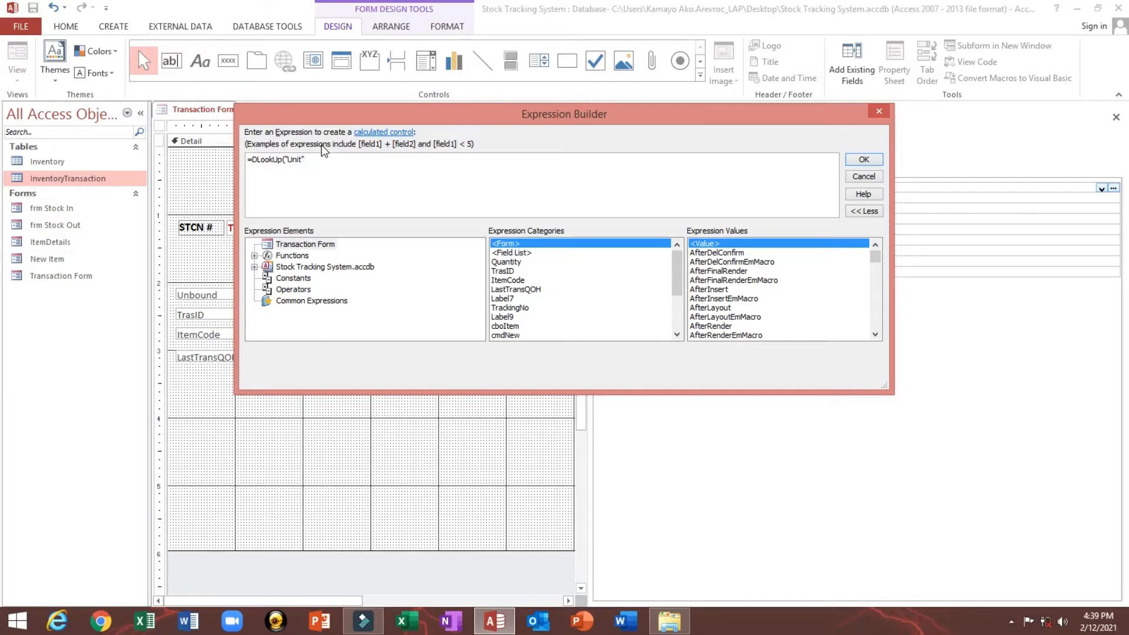
{"action": "type", "text": ","}
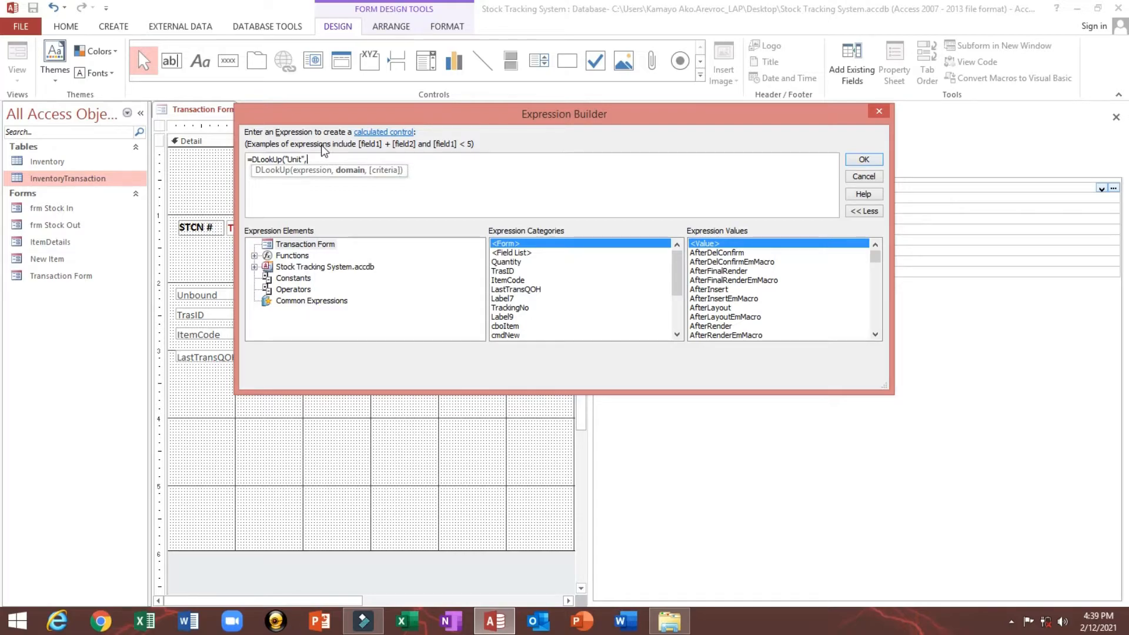
{"action": "type", "text": "\"Inventory"}
{"action": "type", "text": "\""}
{"action": "type", "text": ","}
Complete the DLookUp with the criteria "ItemCode=" & [ItemCode] and a closing parenthesis
{"action": "type", "text": "\""}
{"action": "type", "text": "I"}
{"action": "type", "text": "tem"}
{"action": "type", "text": "Code"}
{"action": "type", "text": "1"}
{"action": "type", "text": "\""}
{"action": "type", "text": "="}
{"action": "type", "text": "\" &"}
{"action": "type", "text": "["}
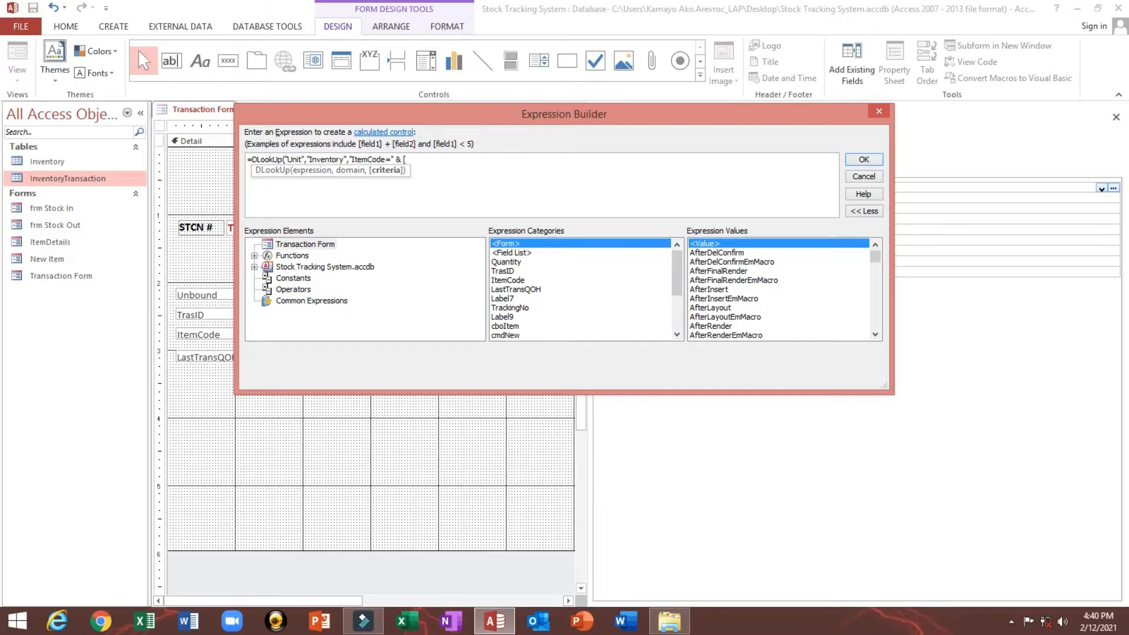
{"action": "type", "text": "ite"}
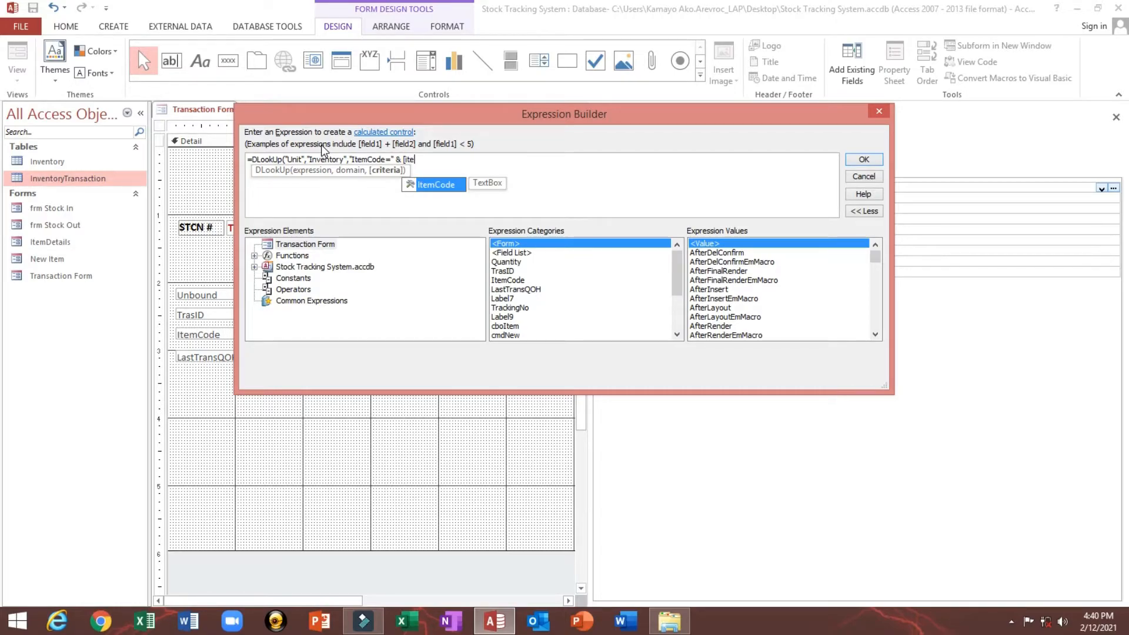
{"action": "key", "text": "Tab"}
{"action": "left_click_drag", "start_coordinate": [330, 115], "coordinate": [373, 289]}
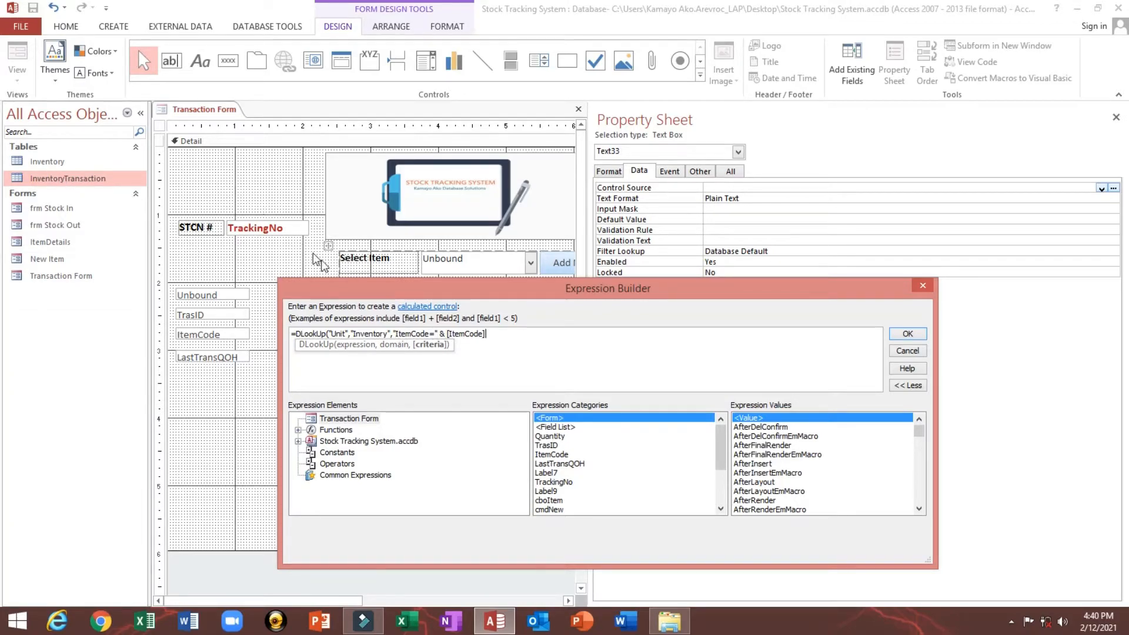
{"action": "left_click_drag", "start_coordinate": [352, 288], "coordinate": [283, 199]}
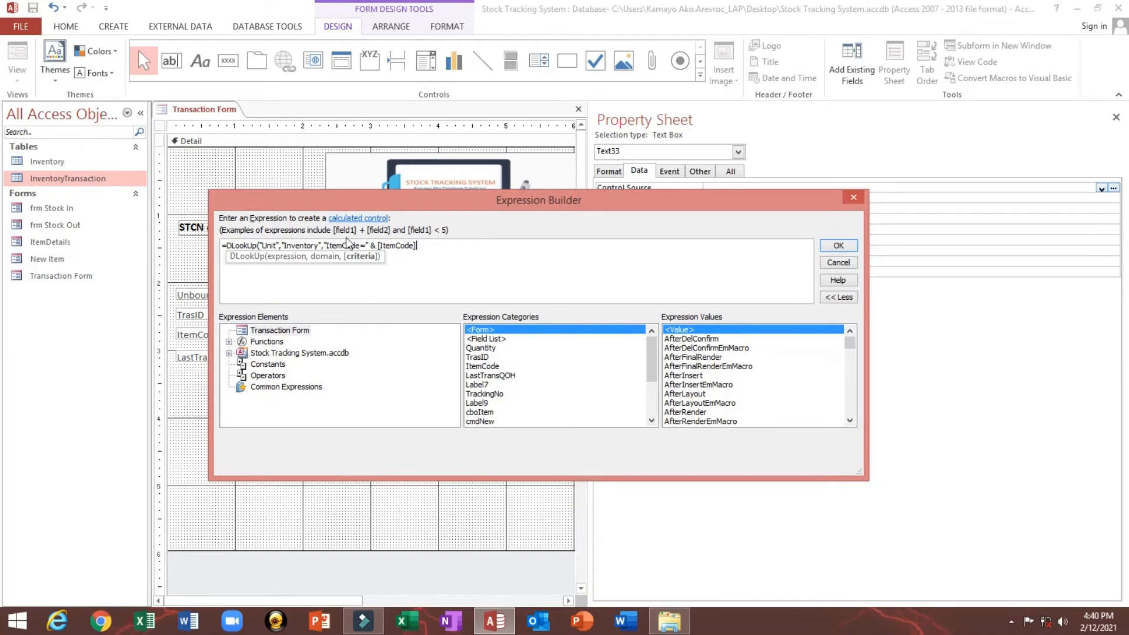
{"action": "left_click", "coordinate": [456, 252]}
{"action": "type", "text": ")"}
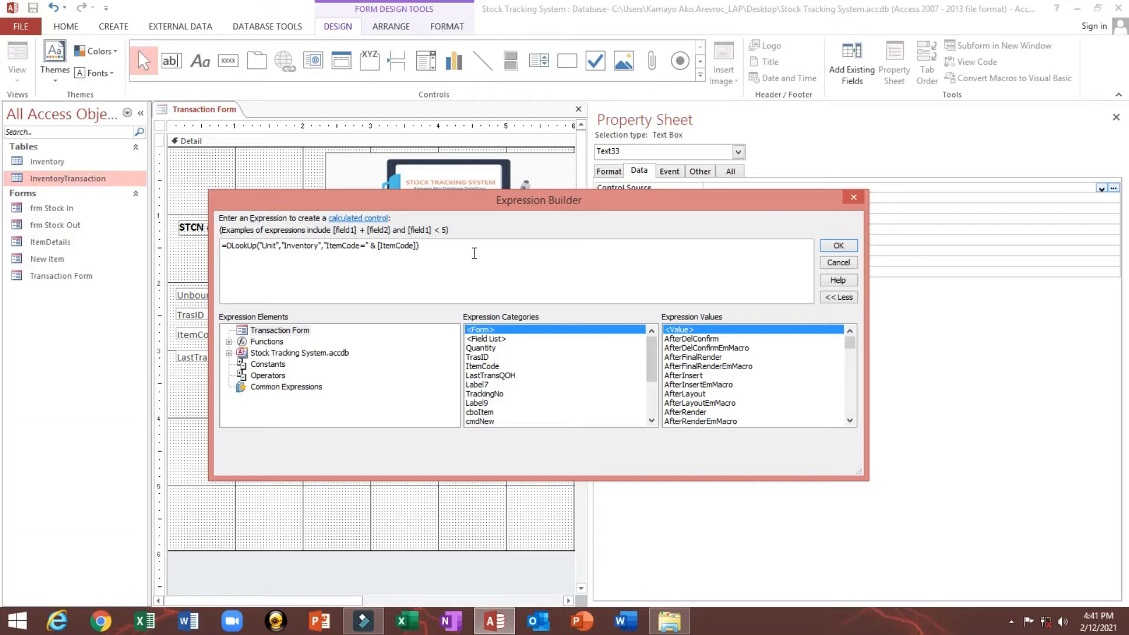
Copy the whole DLookUp expression and apply it as the Unit text box's Control Source
{"action": "left_click_drag", "start_coordinate": [472, 252], "coordinate": [166, 248]}
{"action": "key", "text": "ctrl+c"}
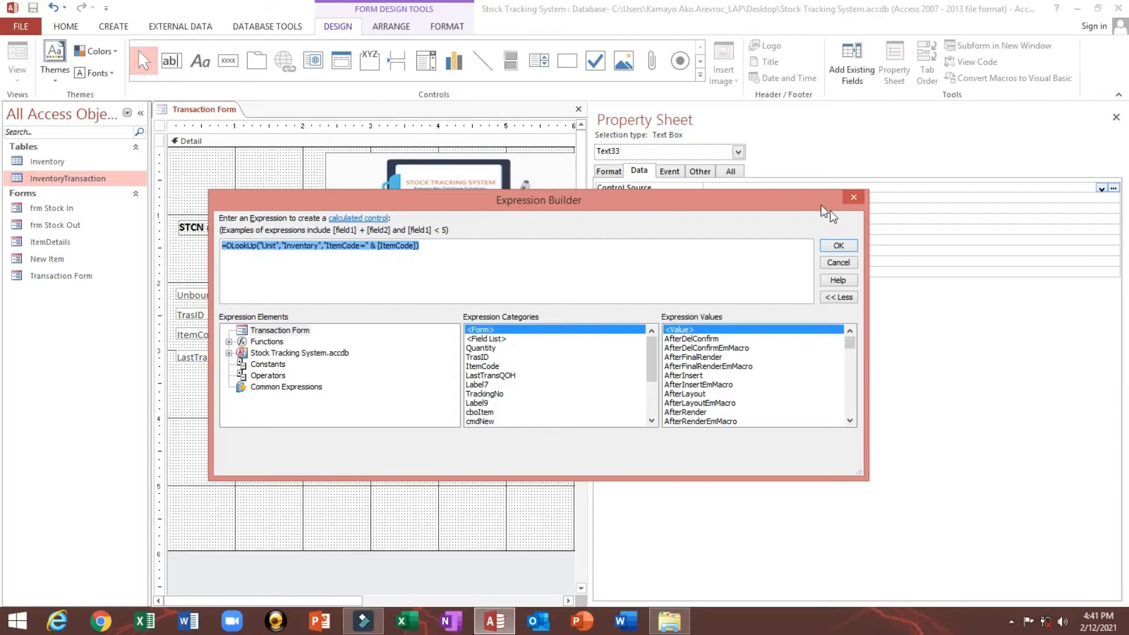
{"action": "left_click", "coordinate": [840, 246]}
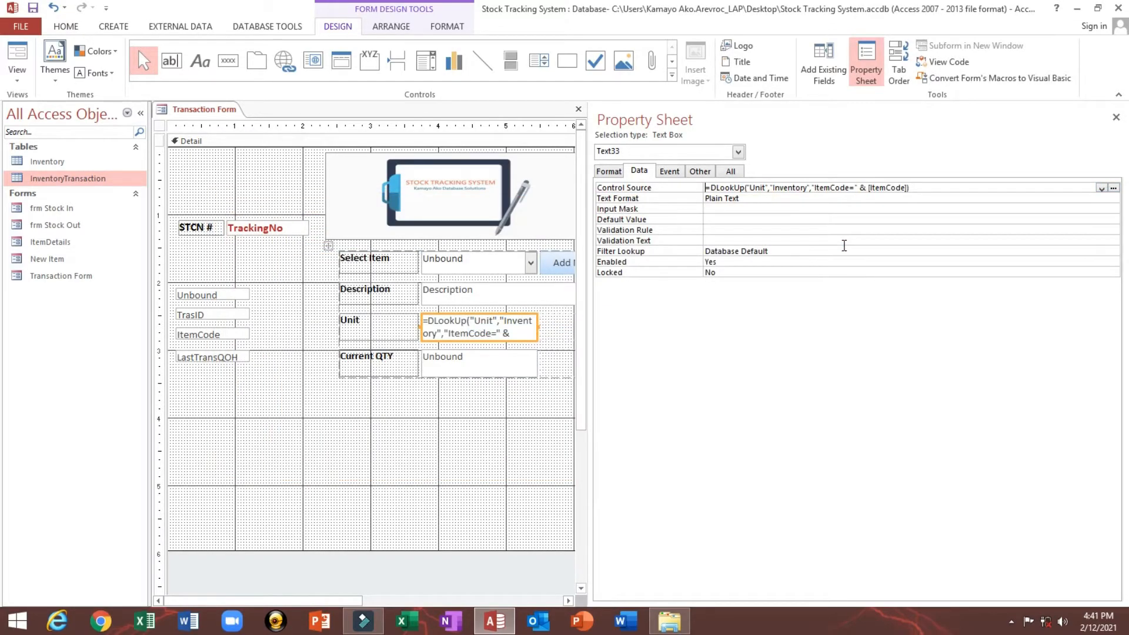
Paste the copied DLookUp expression into the Current QTY text box's Control Source and open it in the Expression Builder
{"action": "left_click", "coordinate": [475, 374]}
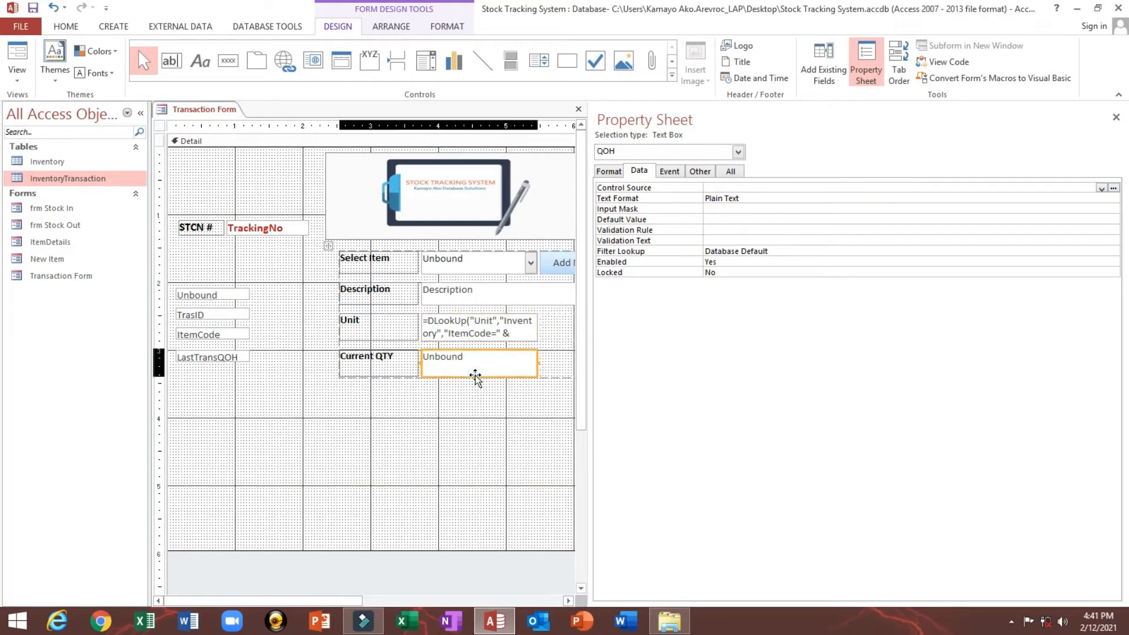
{"action": "left_click", "coordinate": [723, 188]}
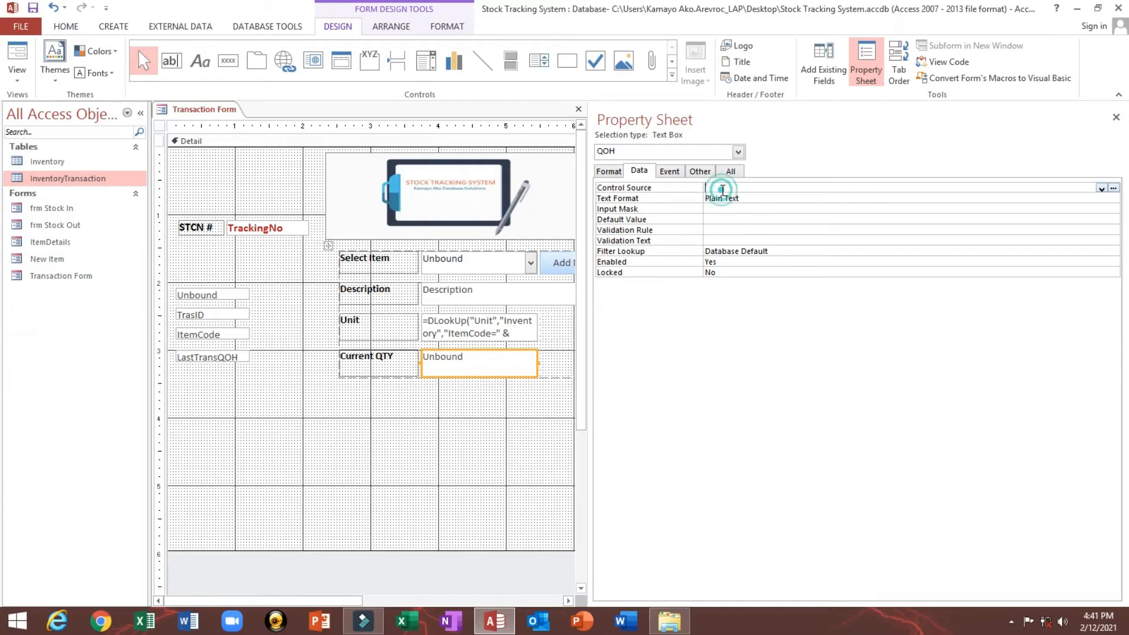
{"action": "key", "text": "ctrl+v"}
{"action": "right_click", "coordinate": [723, 191]}
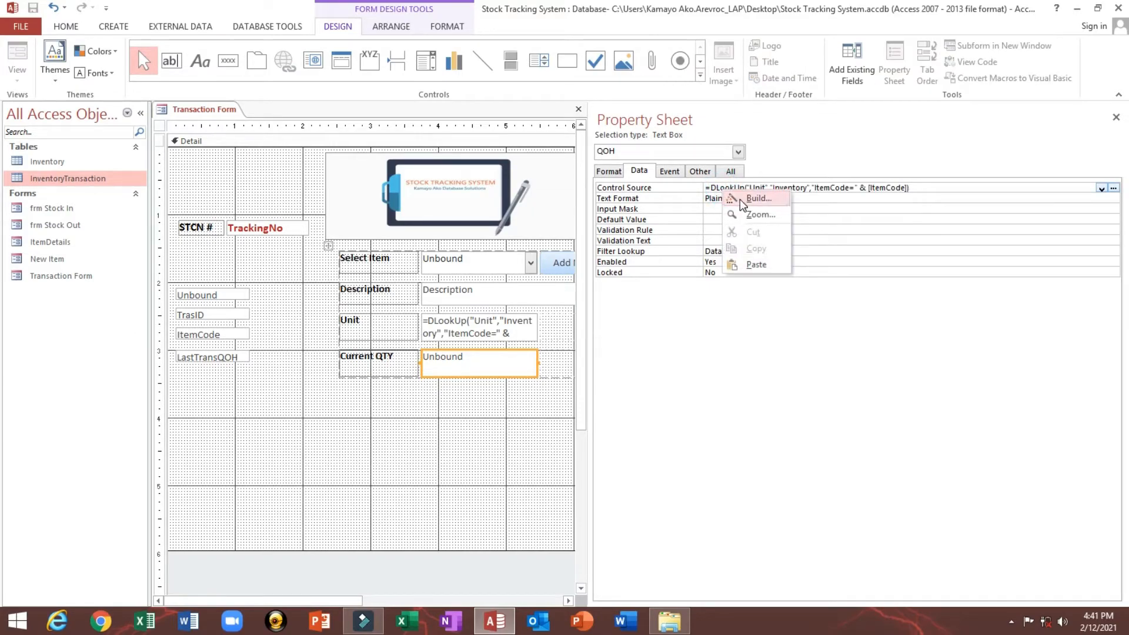
{"action": "left_click", "coordinate": [742, 199]}
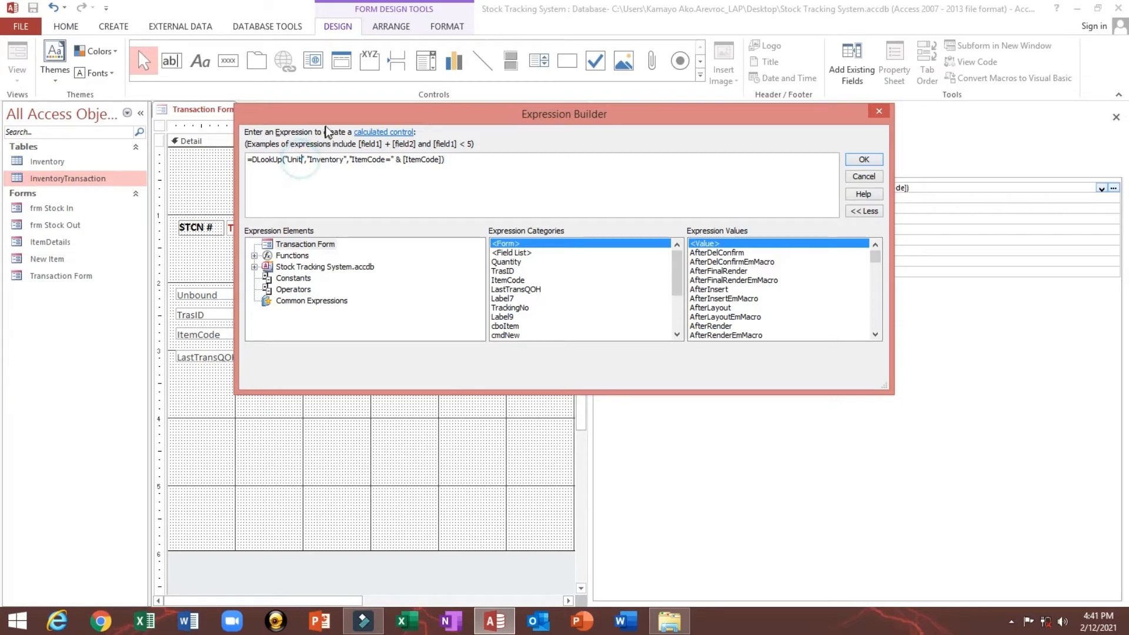
{"action": "left_click_drag", "start_coordinate": [330, 115], "coordinate": [364, 196]}
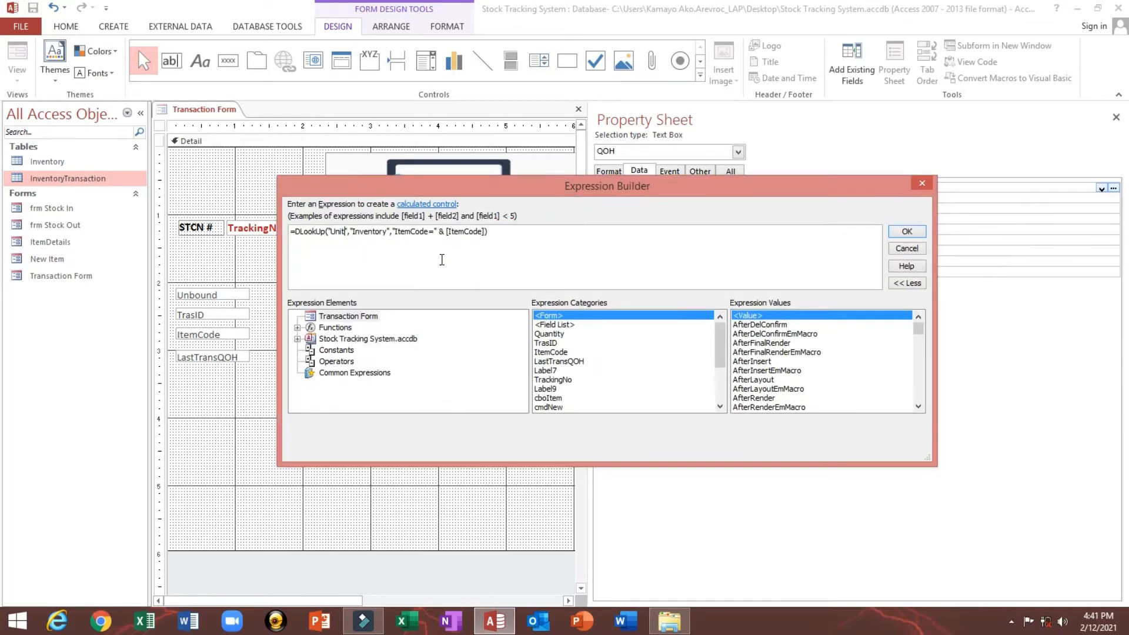
Replace the looked-up Unit field with Inv_Qty in the Current QTY expression and apply it
{"action": "key", "text": "BackSpace"}
{"action": "key", "text": "BackSpace"}
{"action": "key", "text": "BackSpace"}
{"action": "key", "text": "BackSpace"}
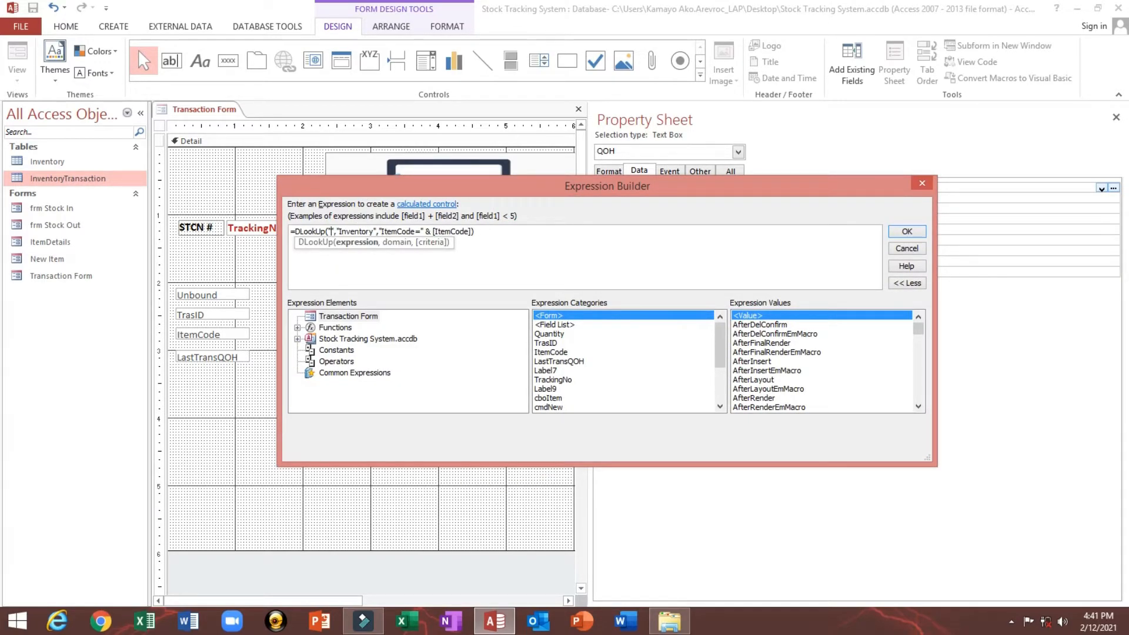
{"action": "type", "text": "I"}
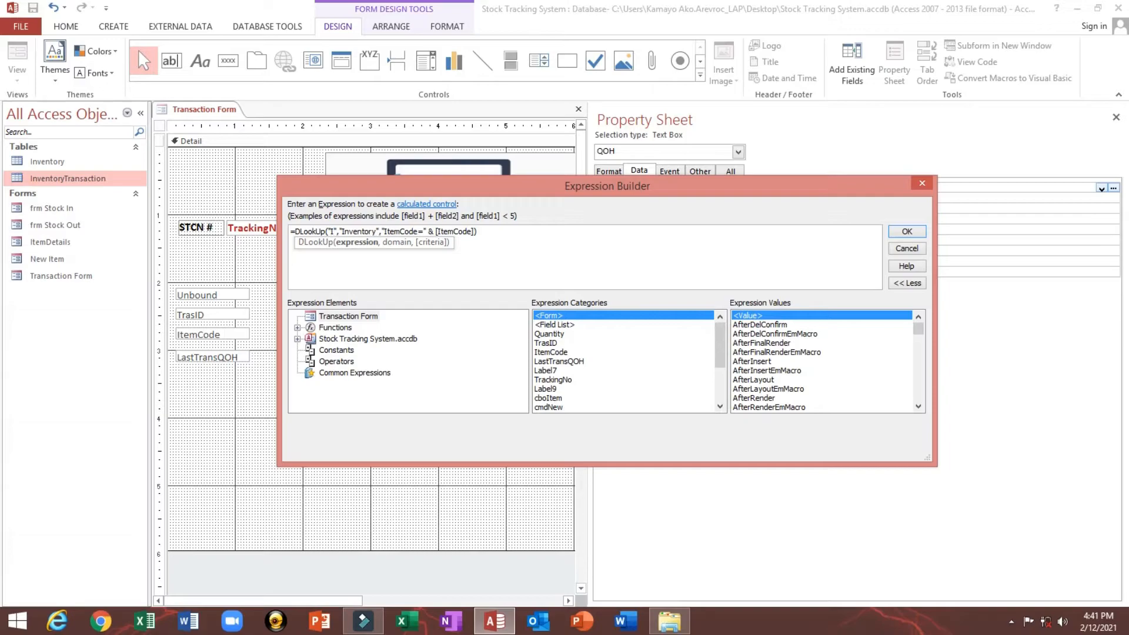
{"action": "type", "text": "nv"}
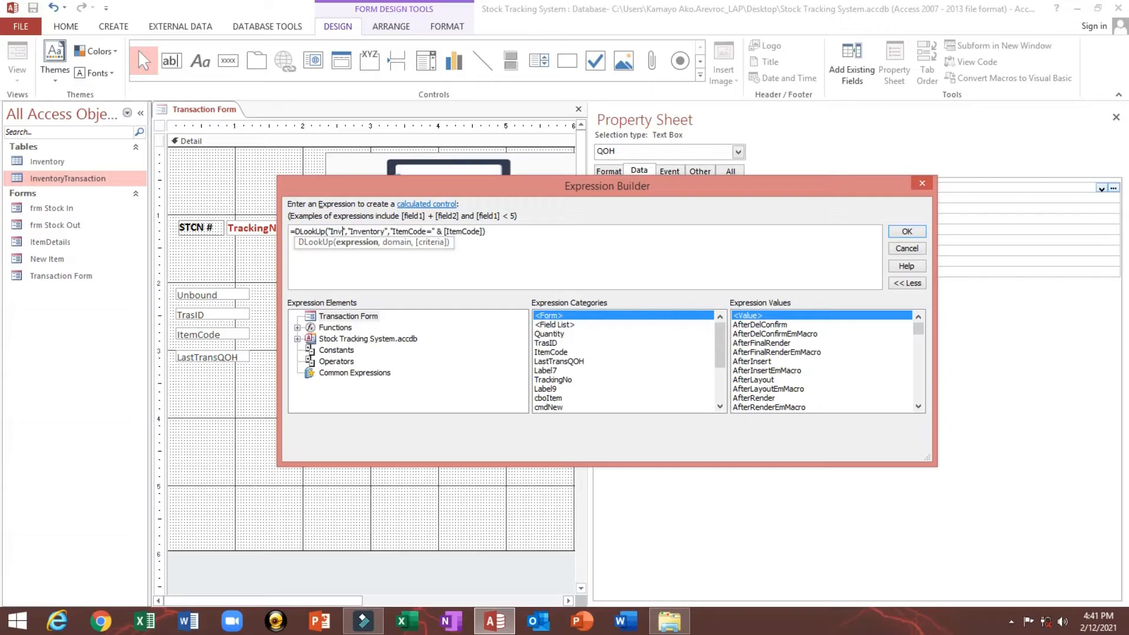
{"action": "type", "text": "_"}
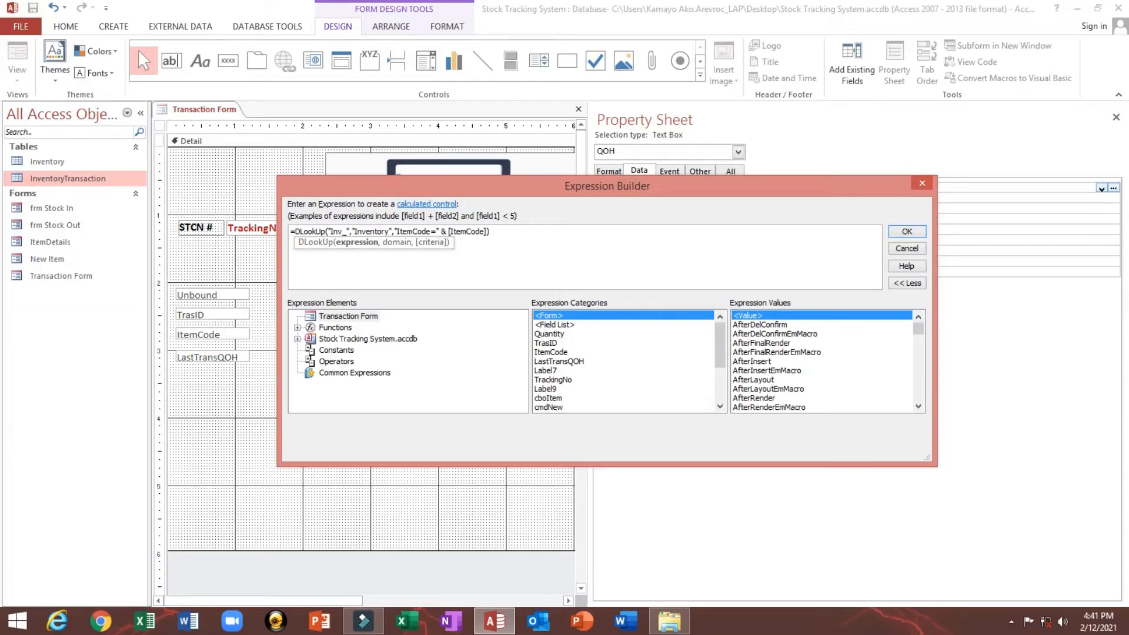
{"action": "type", "text": "ty"}
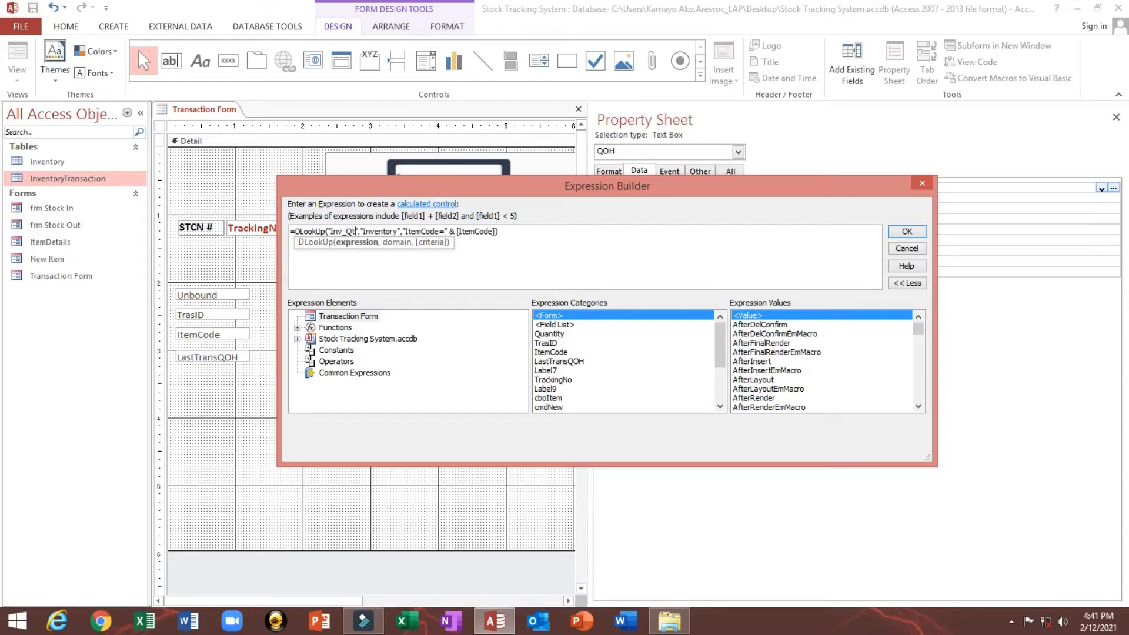
{"action": "left_click", "coordinate": [907, 232]}
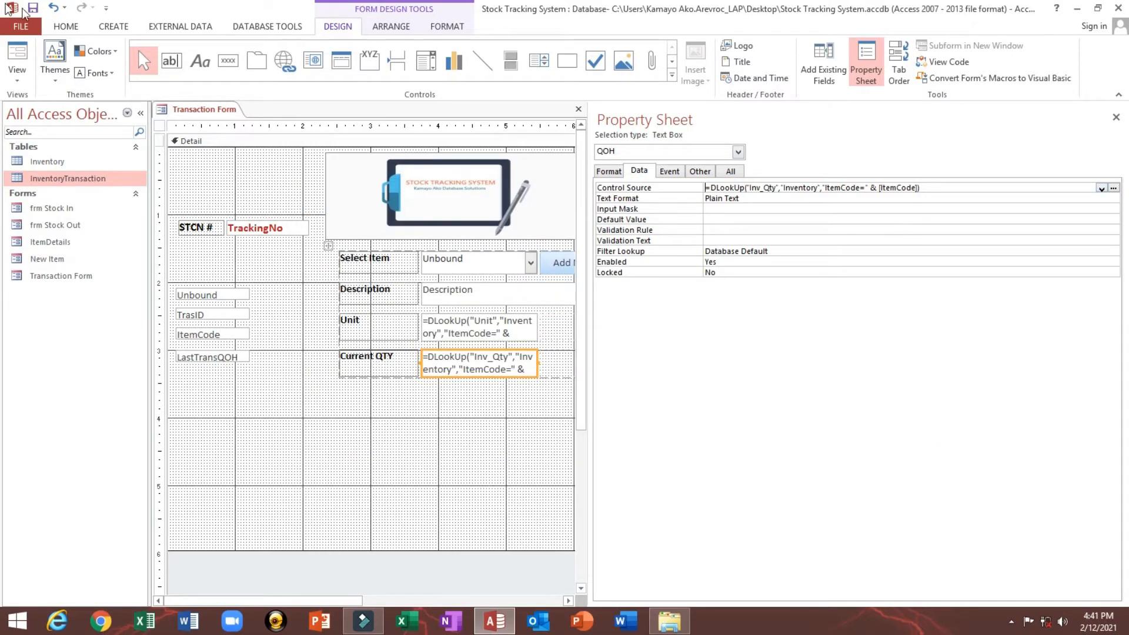
Select item 1234CRT in Form view to test the Unit and Current QTY lookups
{"action": "left_click", "coordinate": [17, 62]}
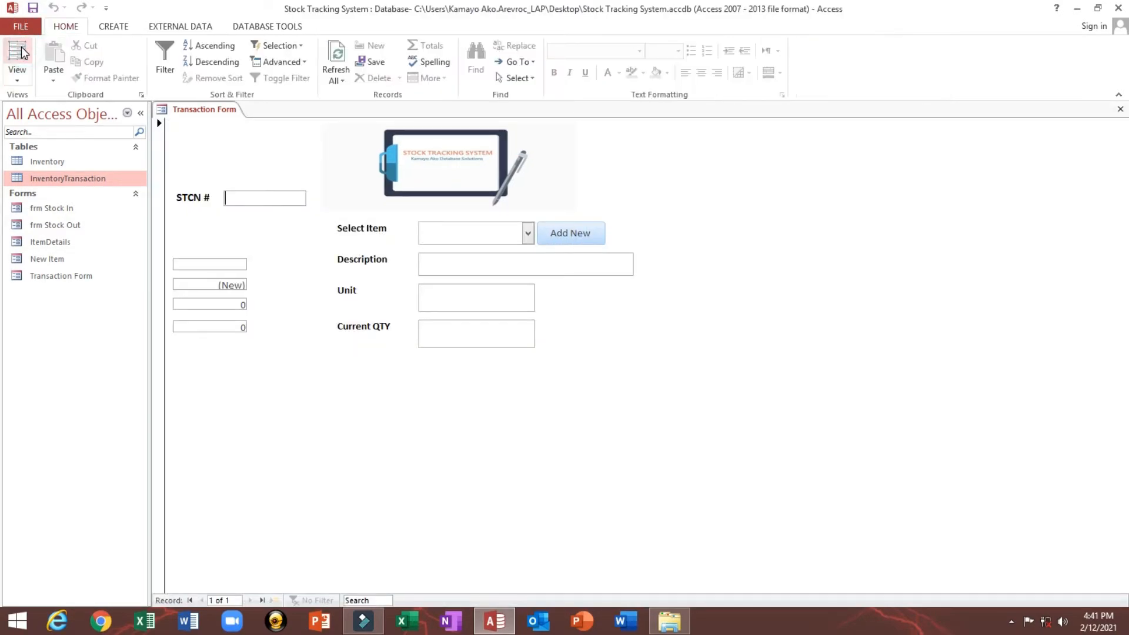
{"action": "left_click", "coordinate": [528, 233]}
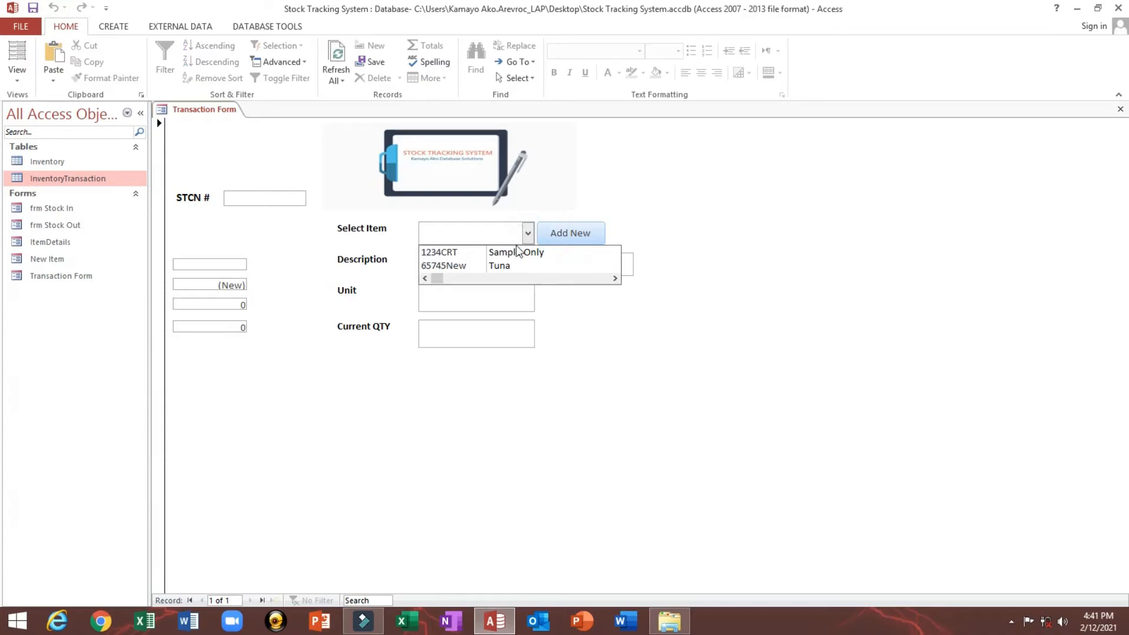
{"action": "left_click", "coordinate": [536, 254]}
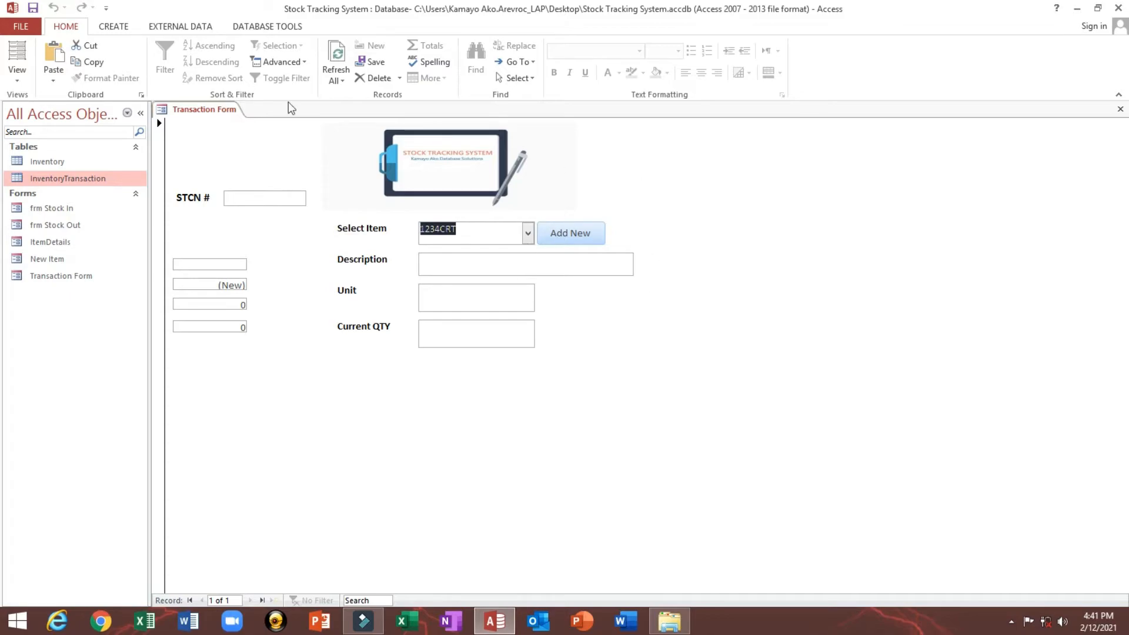
Return to Design view and collapse the Navigation Pane
{"action": "right_click", "coordinate": [670, 176]}
{"action": "left_click", "coordinate": [696, 214]}
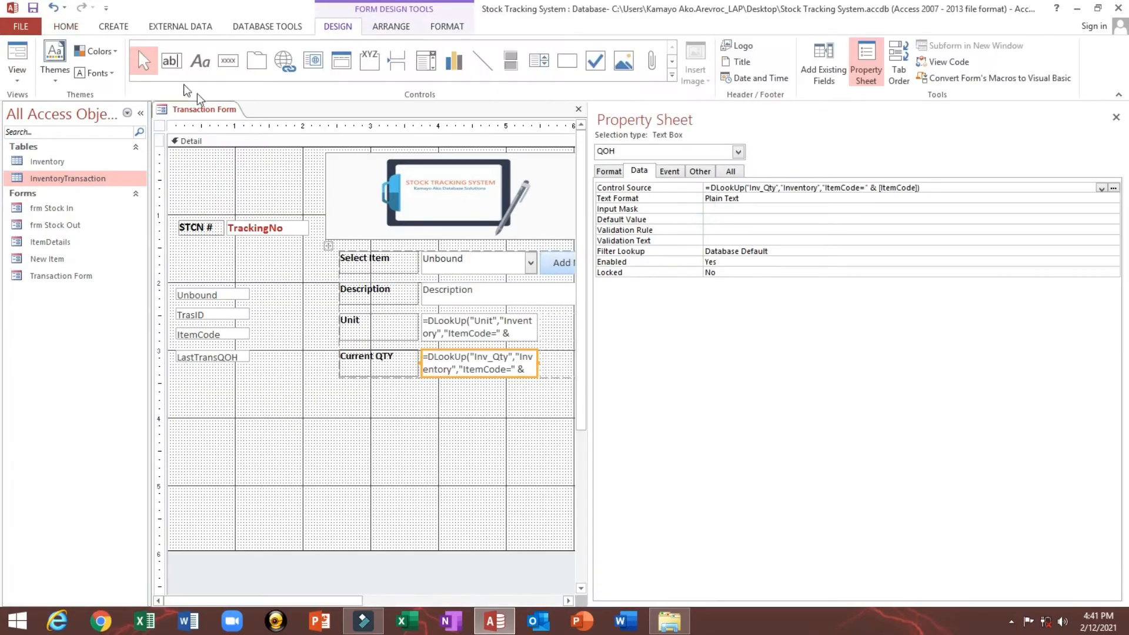
{"action": "left_click", "coordinate": [141, 115]}
Set the Select Item combo box's Control Source to ItemCode and save the form
{"action": "left_click", "coordinate": [365, 265]}
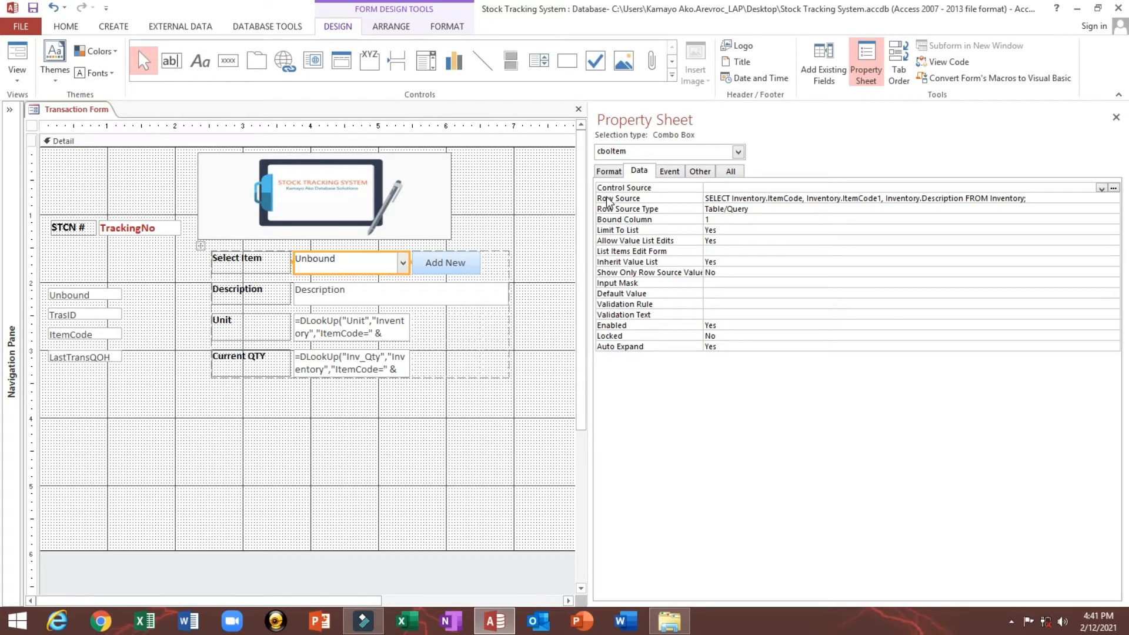
{"action": "left_click", "coordinate": [1101, 188]}
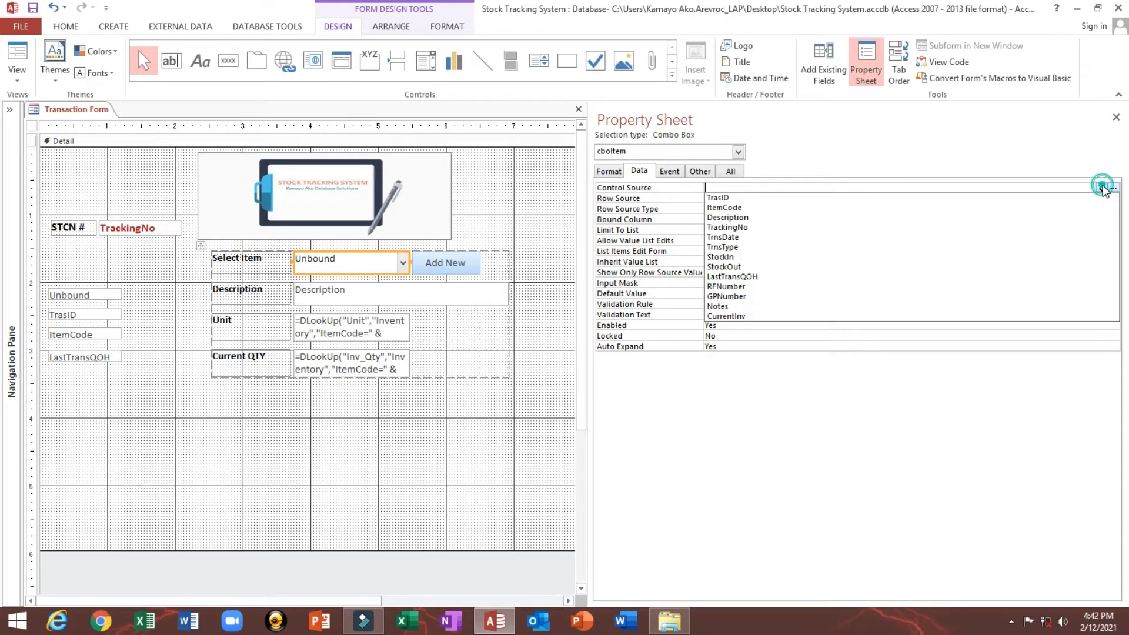
{"action": "left_click", "coordinate": [734, 211]}
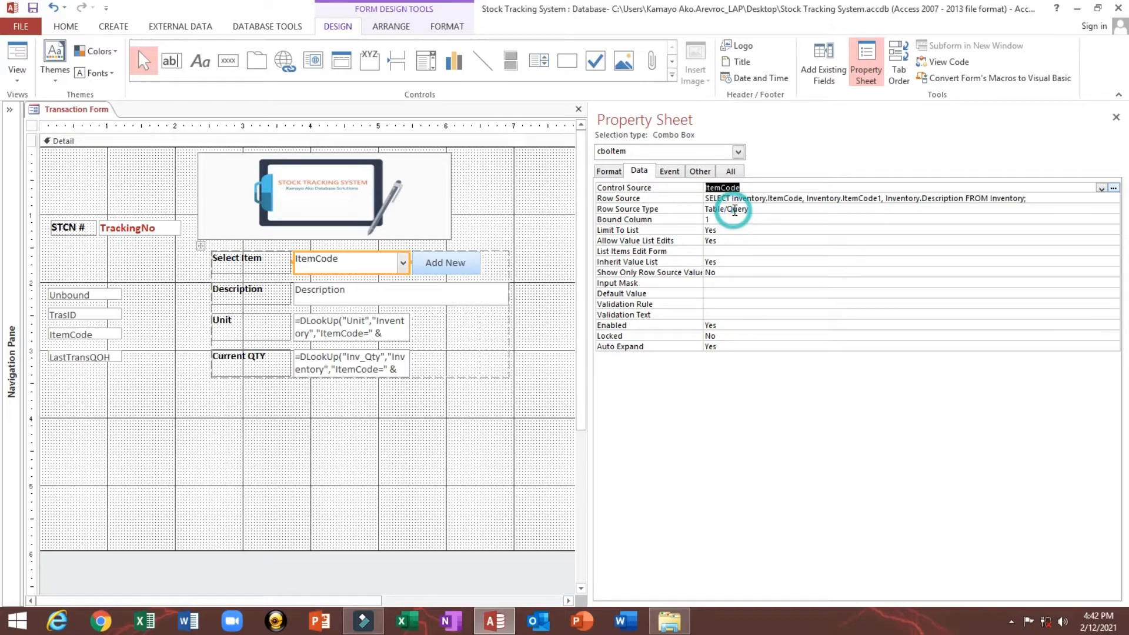
{"action": "left_click", "coordinate": [32, 8]}
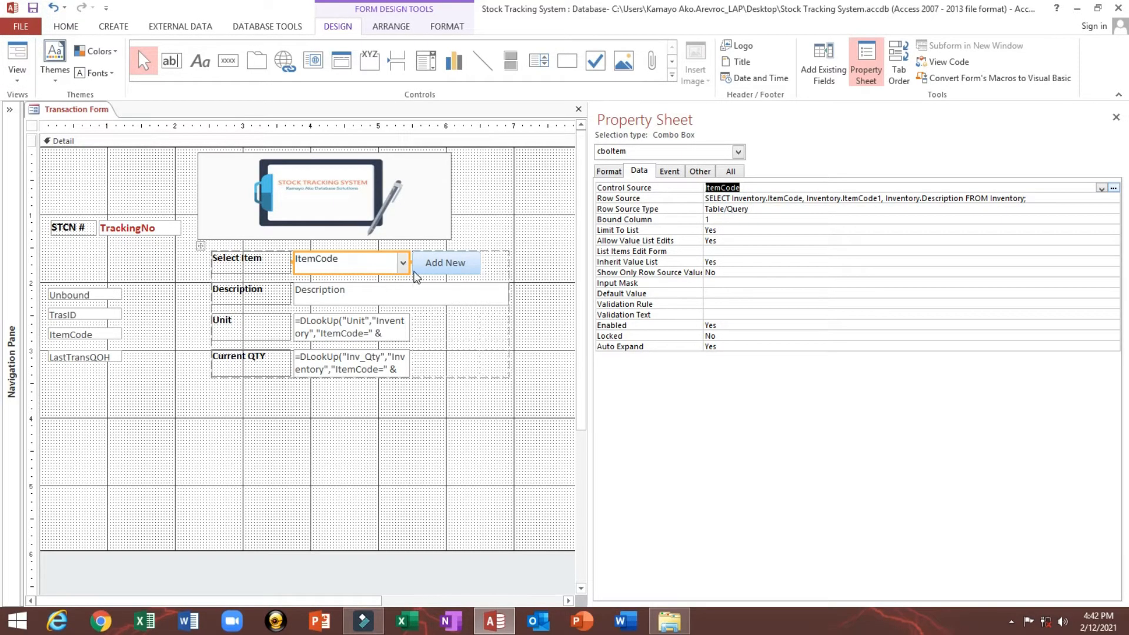
Switch the Transaction Form to Form view and choose 1234CRT as the selected item
{"action": "left_click", "coordinate": [68, 338]}
{"action": "left_click", "coordinate": [23, 51]}
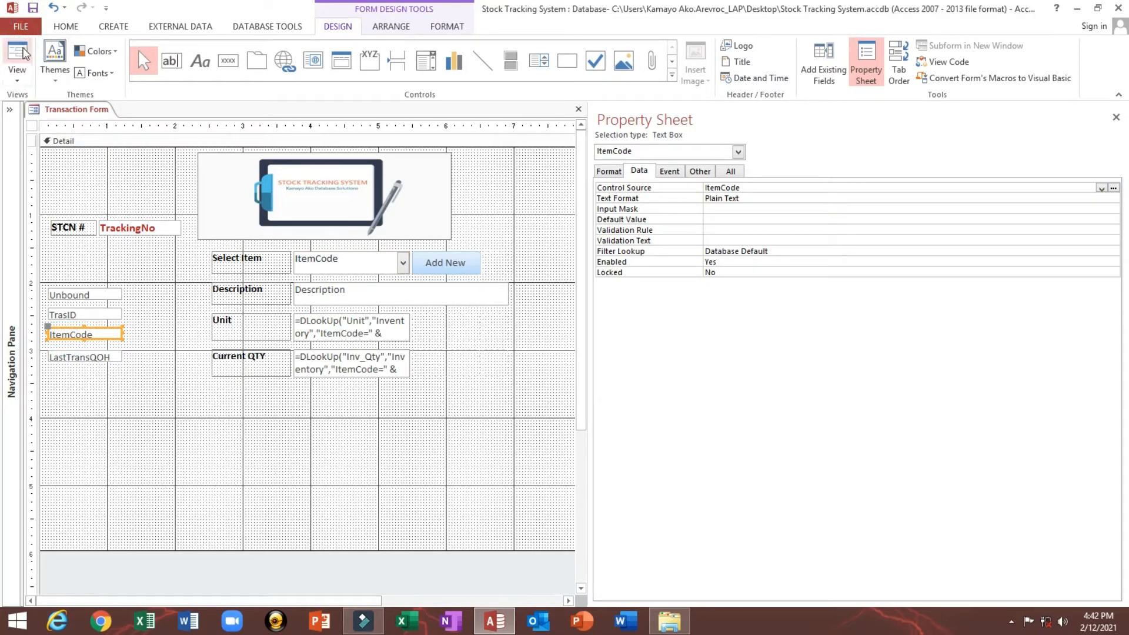
{"action": "left_click", "coordinate": [399, 232]}
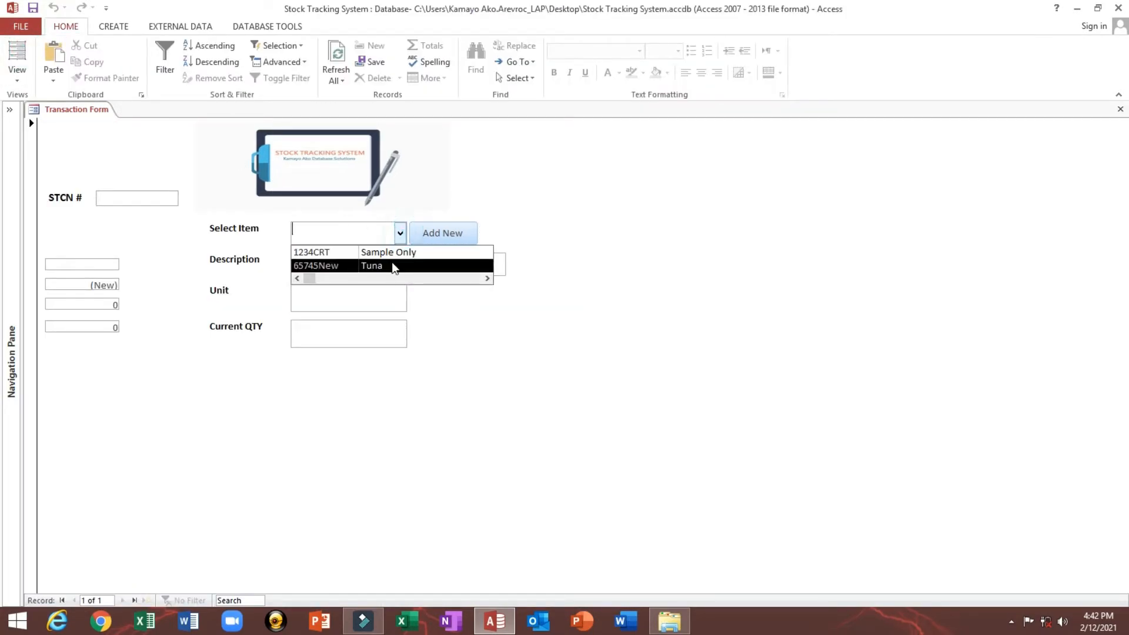
{"action": "left_click", "coordinate": [392, 254]}
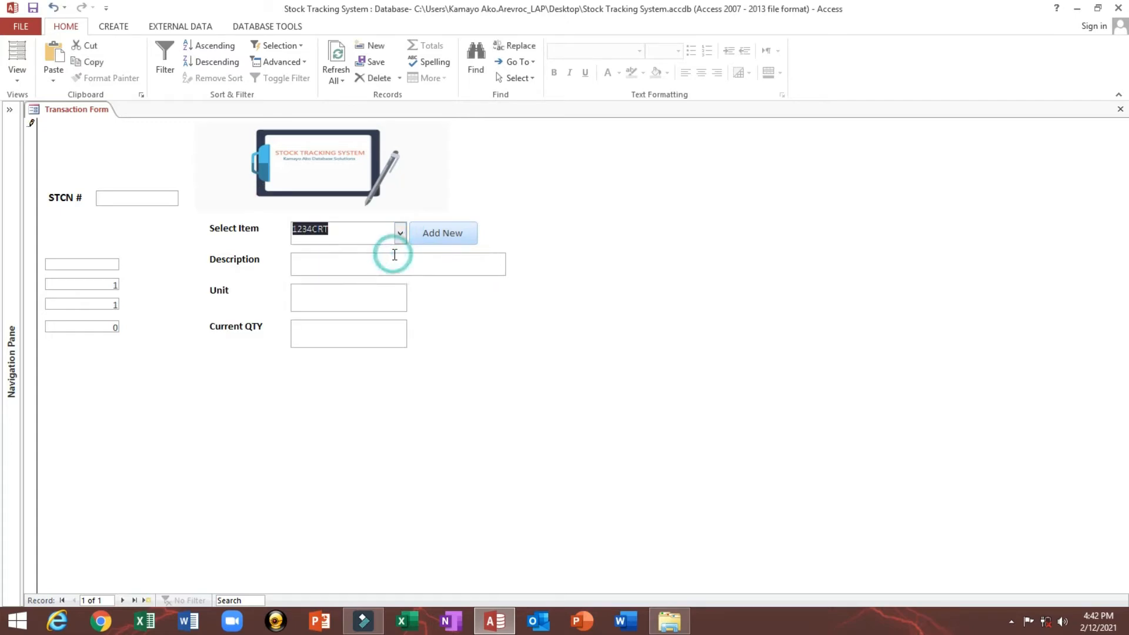
Check the transaction ID, ItemCode, Unit and Current QTY values filled in for the selected item
{"action": "left_click", "coordinate": [111, 286]}
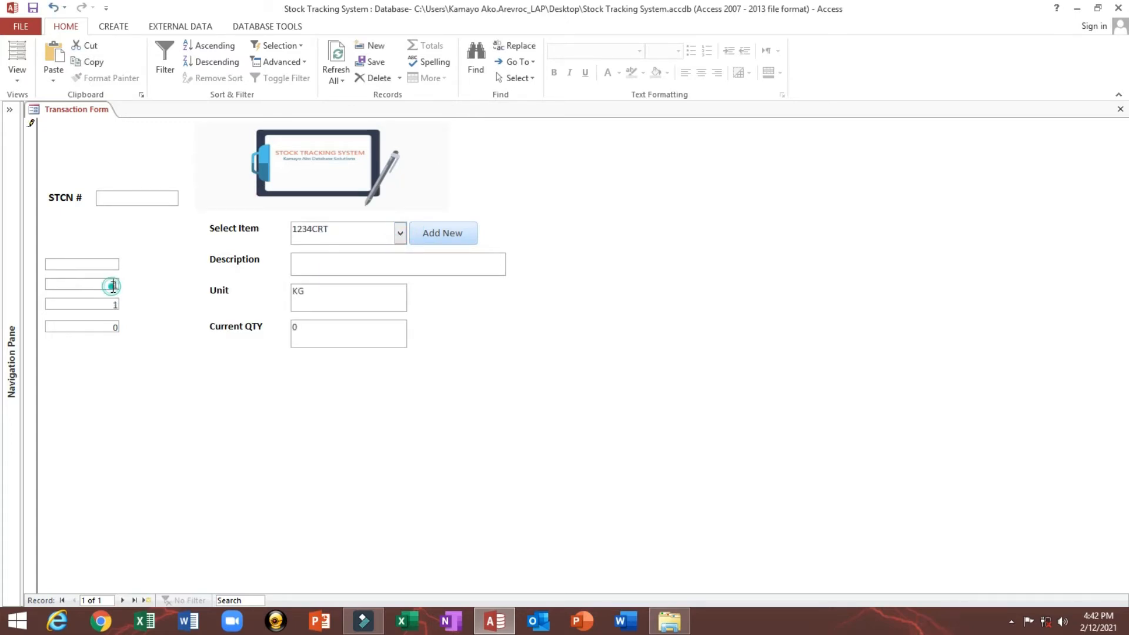
{"action": "left_click", "coordinate": [89, 304]}
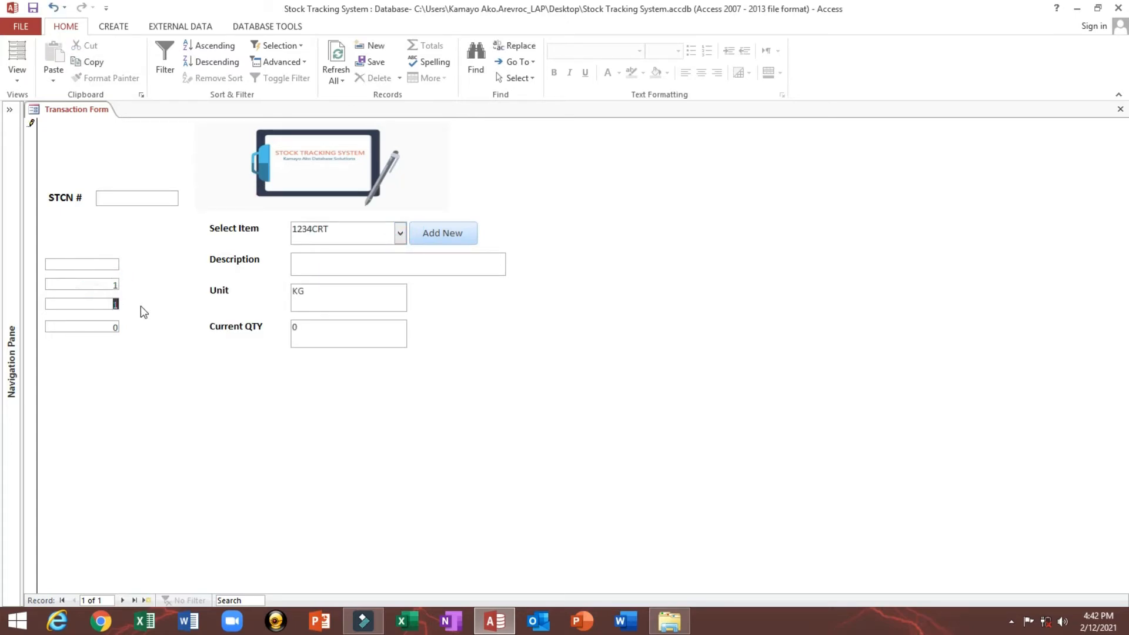
{"action": "left_click", "coordinate": [328, 297]}
{"action": "left_click", "coordinate": [321, 325]}
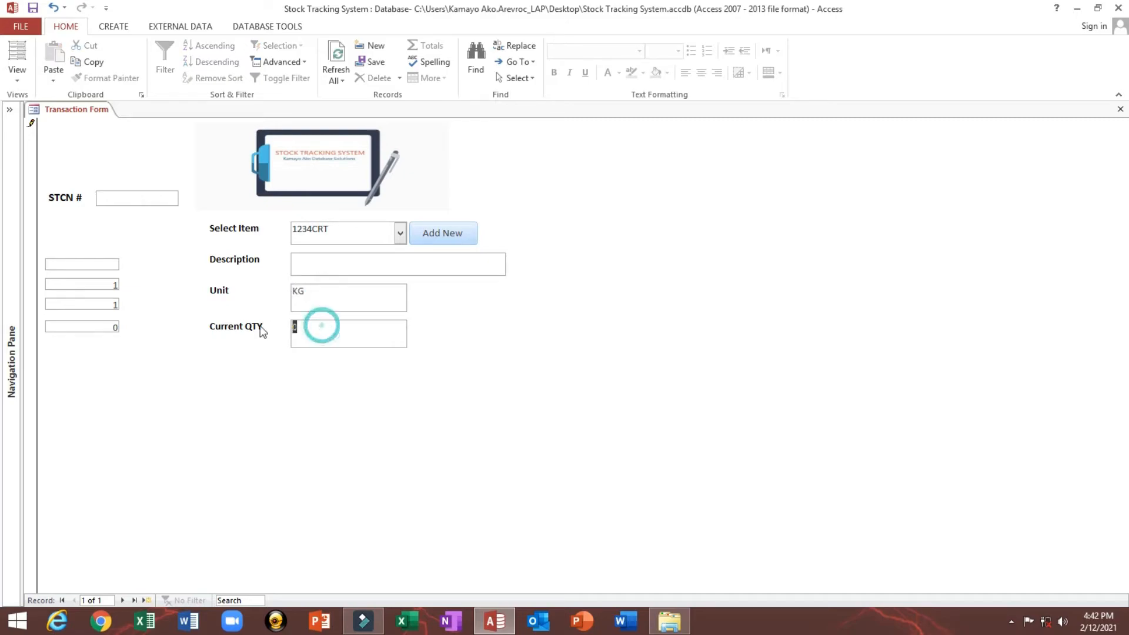
{"action": "left_click", "coordinate": [327, 296]}
{"action": "left_click", "coordinate": [312, 331]}
{"action": "left_click", "coordinate": [339, 296]}
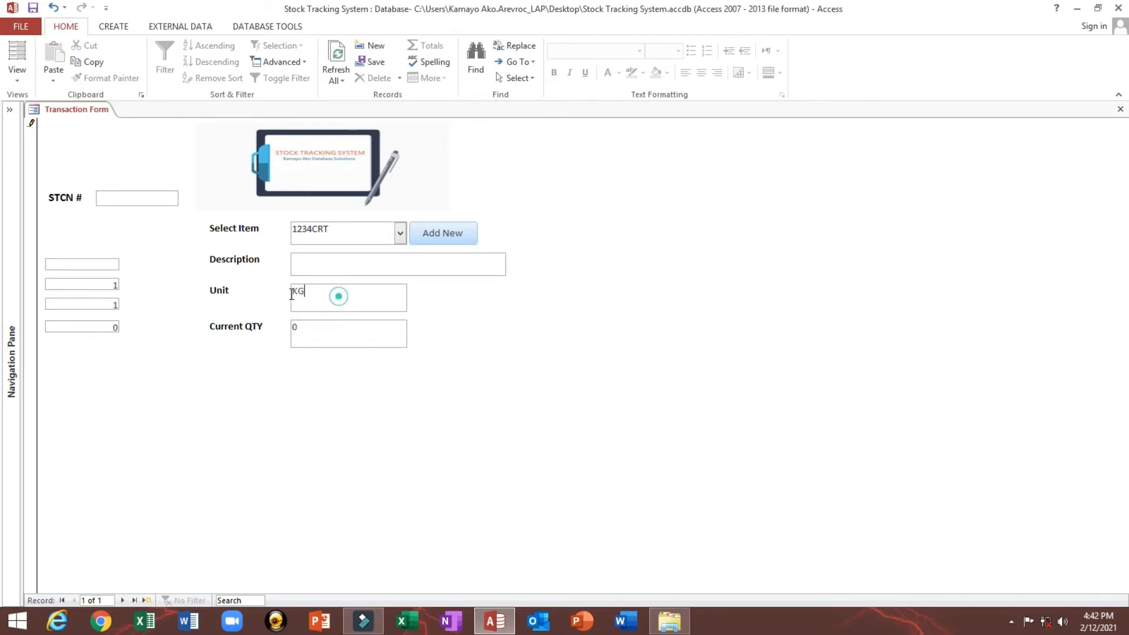
Return the Transaction Form to Design view
{"action": "right_click", "coordinate": [493, 167]}
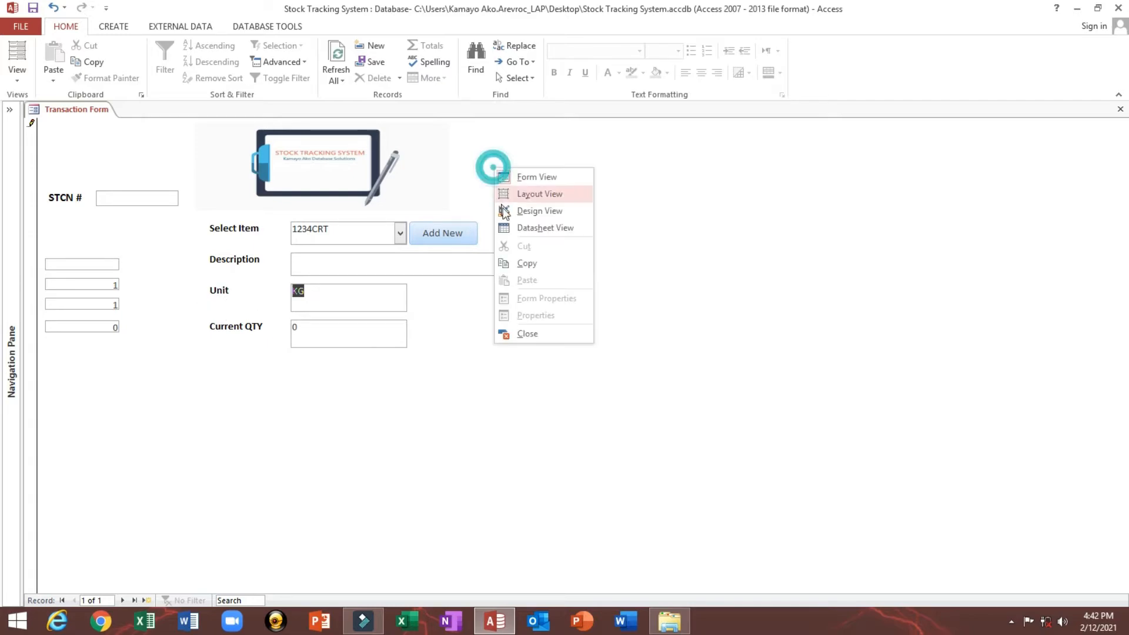
{"action": "left_click", "coordinate": [342, 262]}
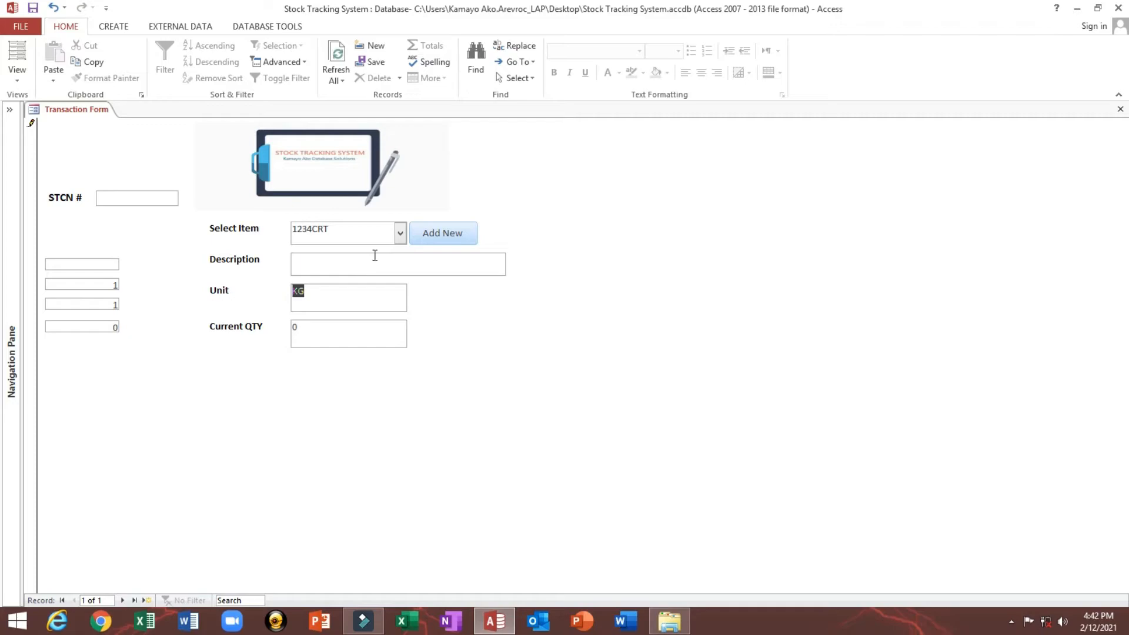
{"action": "right_click", "coordinate": [440, 171]}
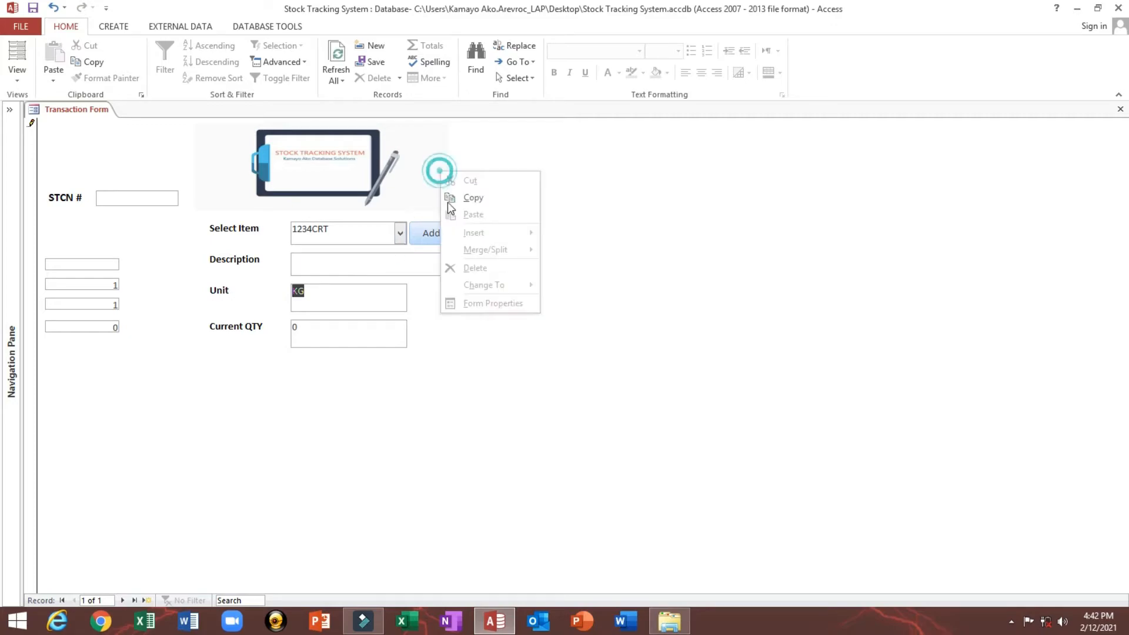
{"action": "right_click", "coordinate": [71, 112]}
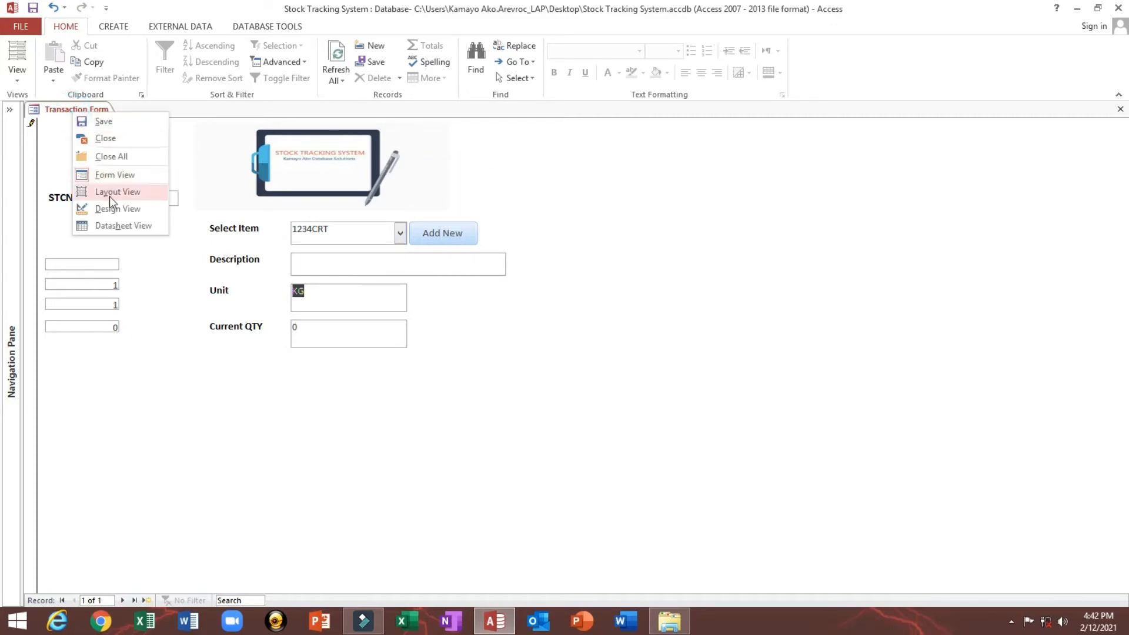
{"action": "left_click", "coordinate": [140, 209]}
Assign an Event Procedure to the Select Item combo box's After Update event and open its code
{"action": "left_click", "coordinate": [356, 269]}
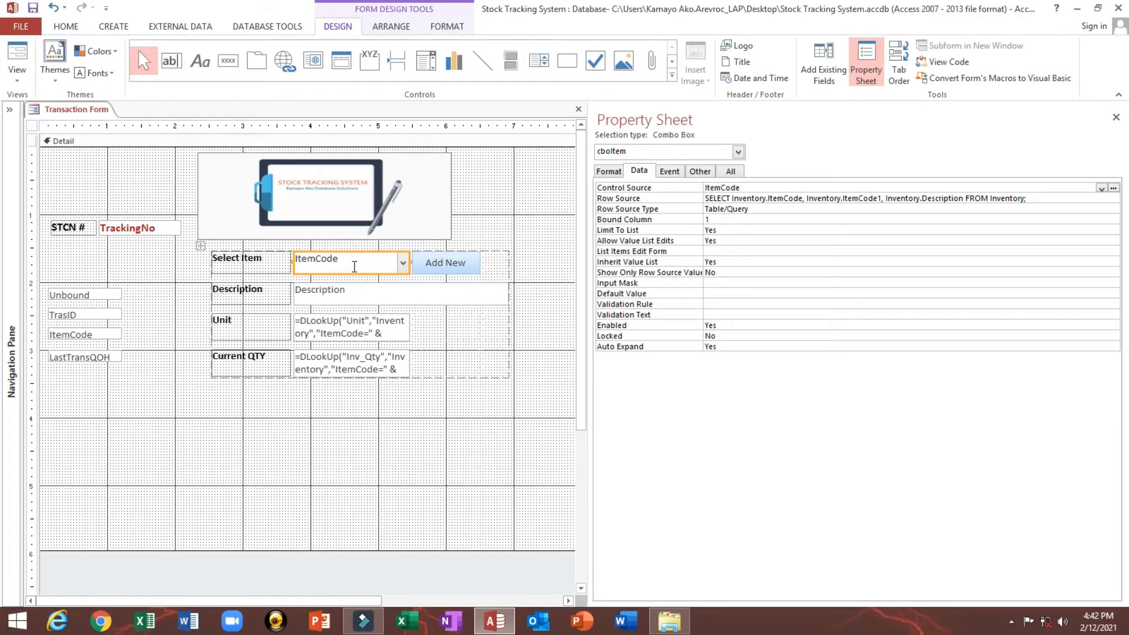
{"action": "left_click", "coordinate": [679, 175]}
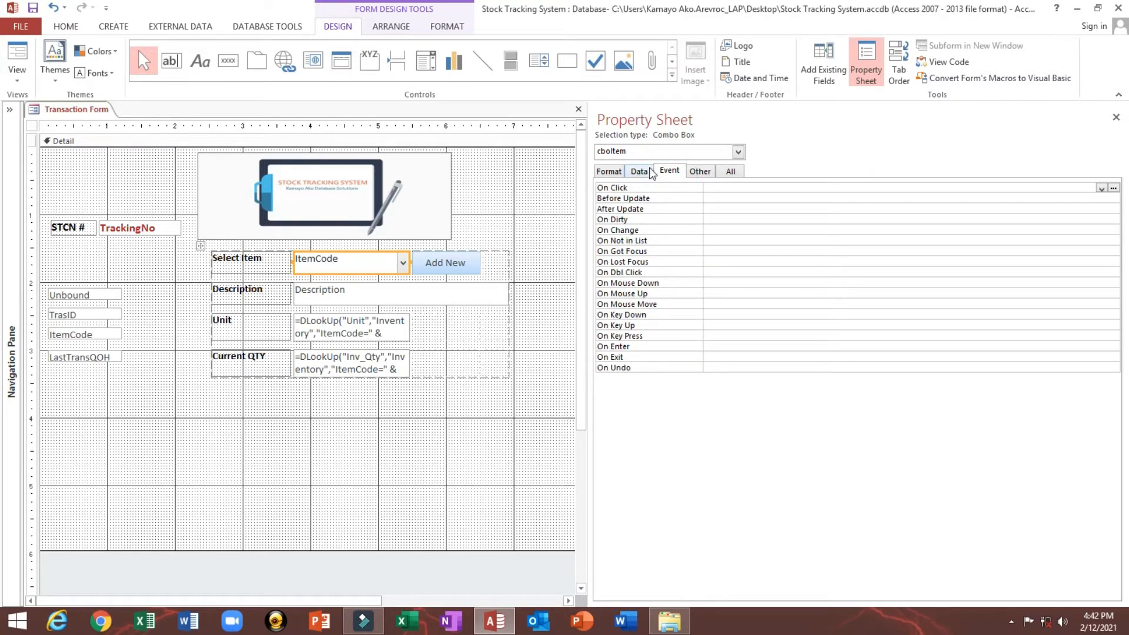
{"action": "left_click", "coordinate": [616, 208]}
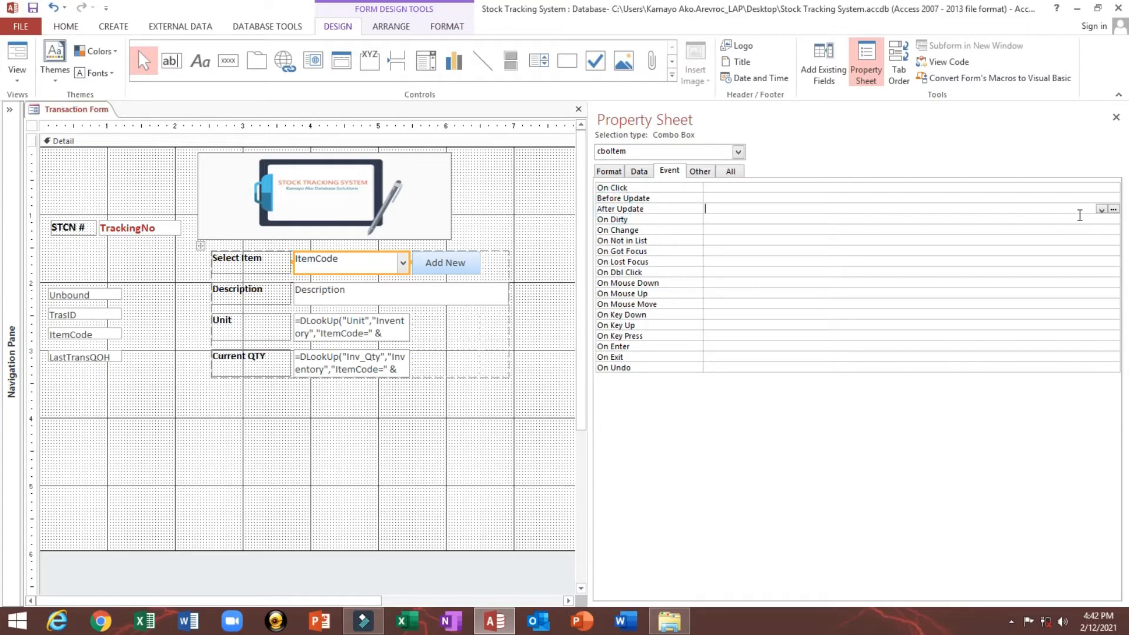
{"action": "left_click", "coordinate": [1100, 209]}
{"action": "left_click", "coordinate": [1080, 228]}
{"action": "left_click", "coordinate": [944, 200]}
{"action": "left_click", "coordinate": [1100, 209]}
{"action": "left_click", "coordinate": [1093, 218]}
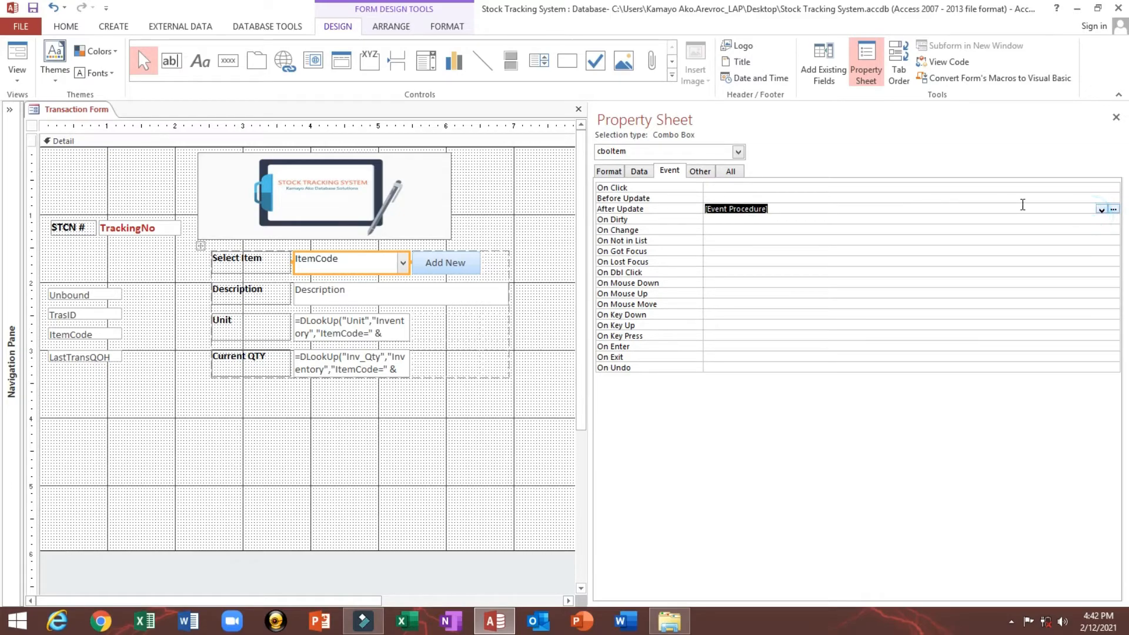
{"action": "left_click", "coordinate": [1114, 210]}
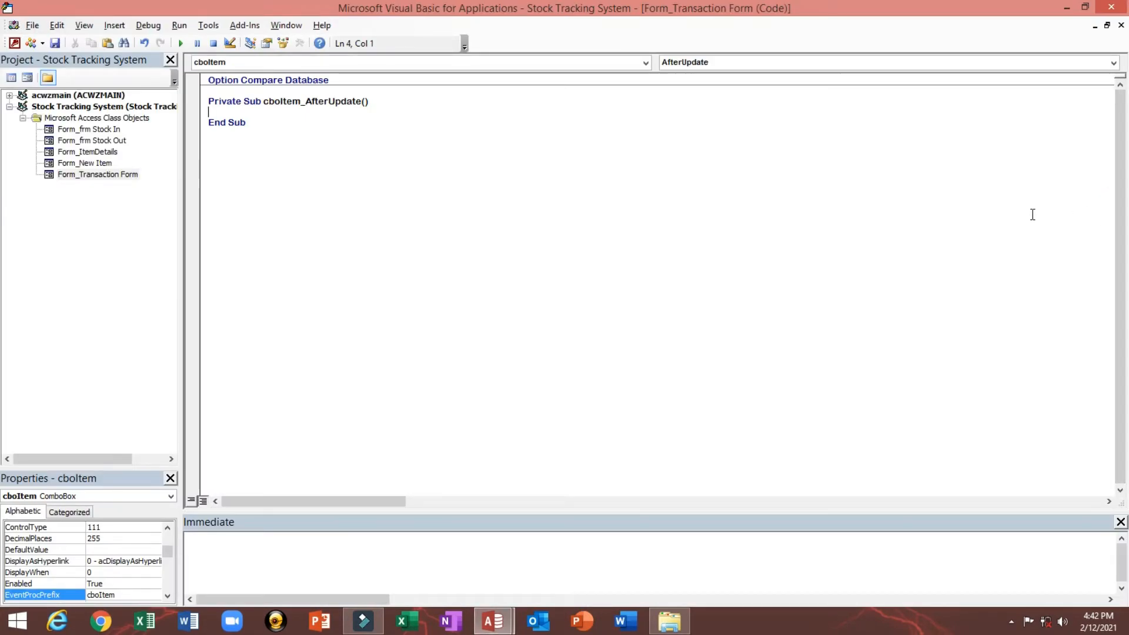
Begin the cboItem_AfterUpdate procedure with On Error GoTo Err_Handler: and leave blank lines below it
{"action": "type", "text": "On Error GoTo"}
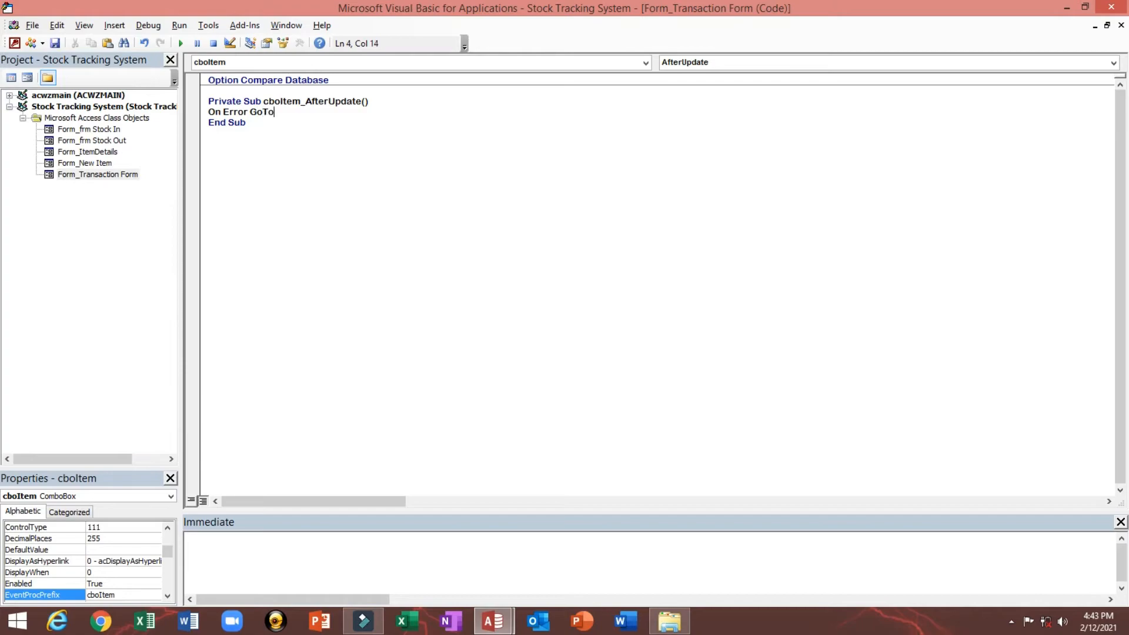
{"action": "type", "text": " Err_Handler:"}
{"action": "key", "text": "Return"}
{"action": "key", "text": "Return"}
{"action": "key", "text": "Return"}
{"action": "key", "text": "Return"}
{"action": "key", "text": "Return"}
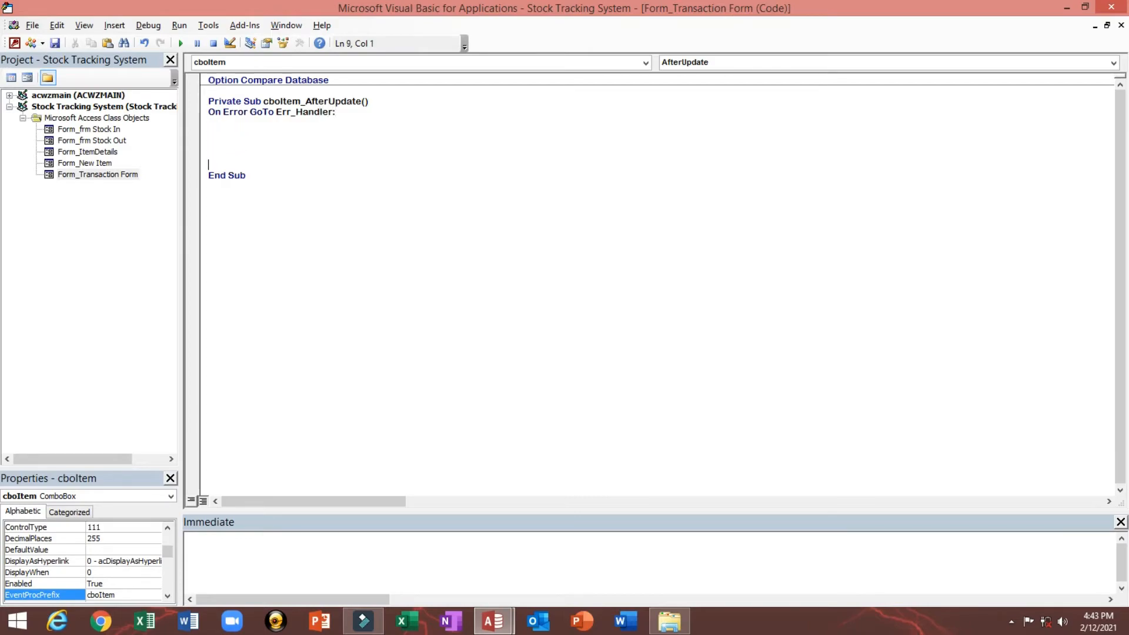
Add an Exit_Here: label followed by Exit Sub below the blank lines
{"action": "type", "text": "Hexit"}
{"action": "key", "text": "BackSpace"}
{"action": "key", "text": "BackSpace"}
{"action": "key", "text": "BackSpace"}
{"action": "key", "text": "BackSpace"}
{"action": "key", "text": "BackSpace"}
{"action": "key", "text": "Return"}
{"action": "type", "text": "Ex"}
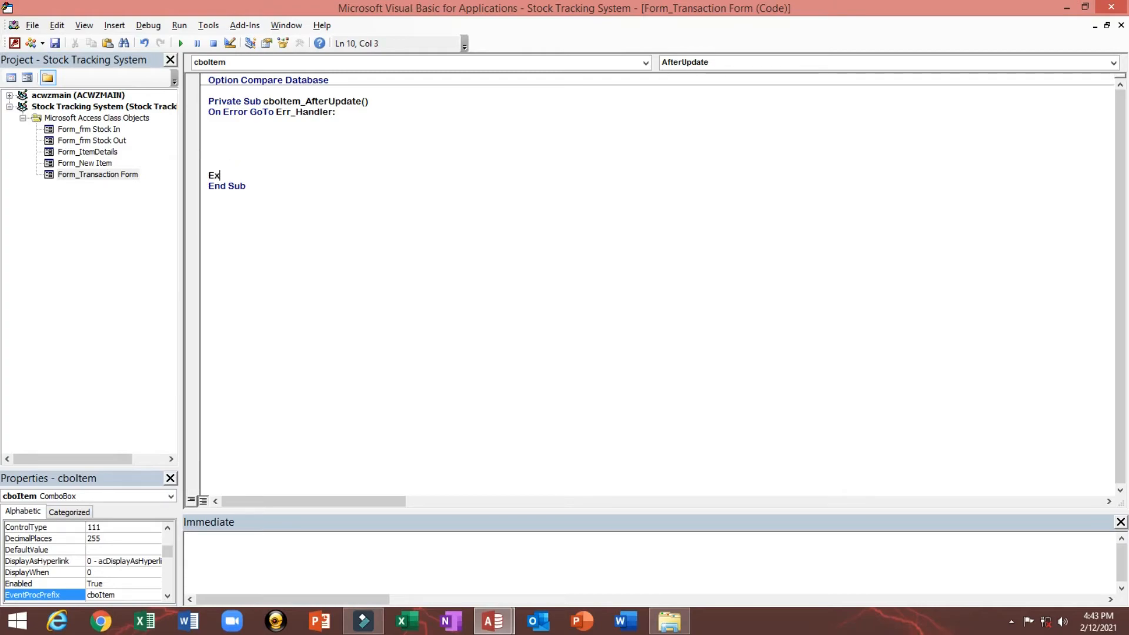
{"action": "type", "text": "it_Here:"}
{"action": "key", "text": "Return"}
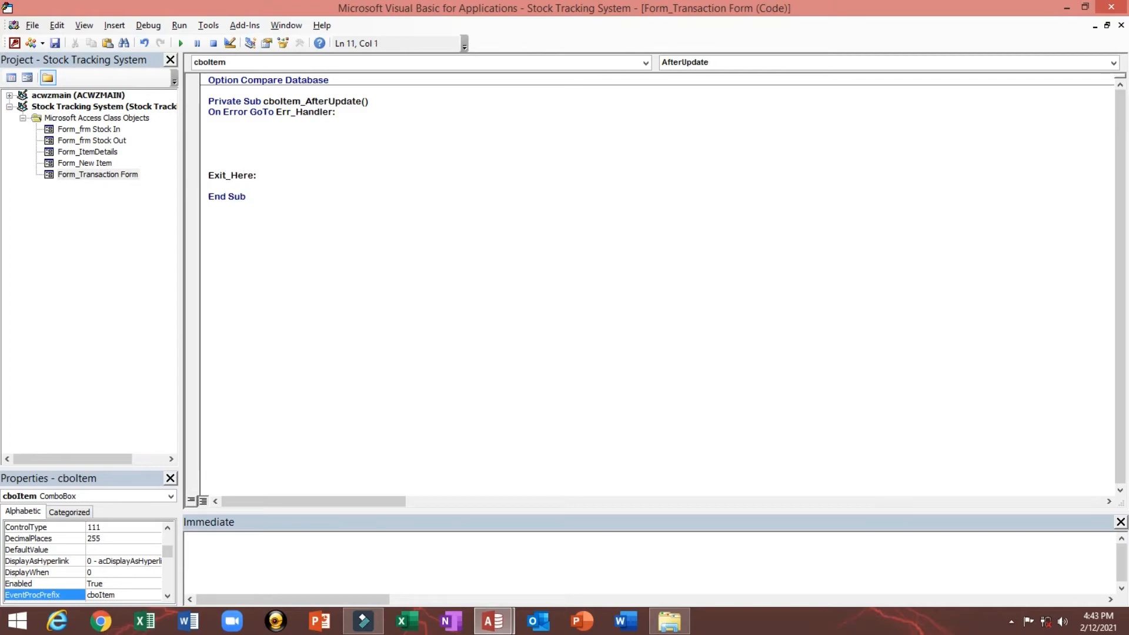
{"action": "type", "text": "exit sub"}
{"action": "key", "text": "Return"}
{"action": "key", "text": "Return"}
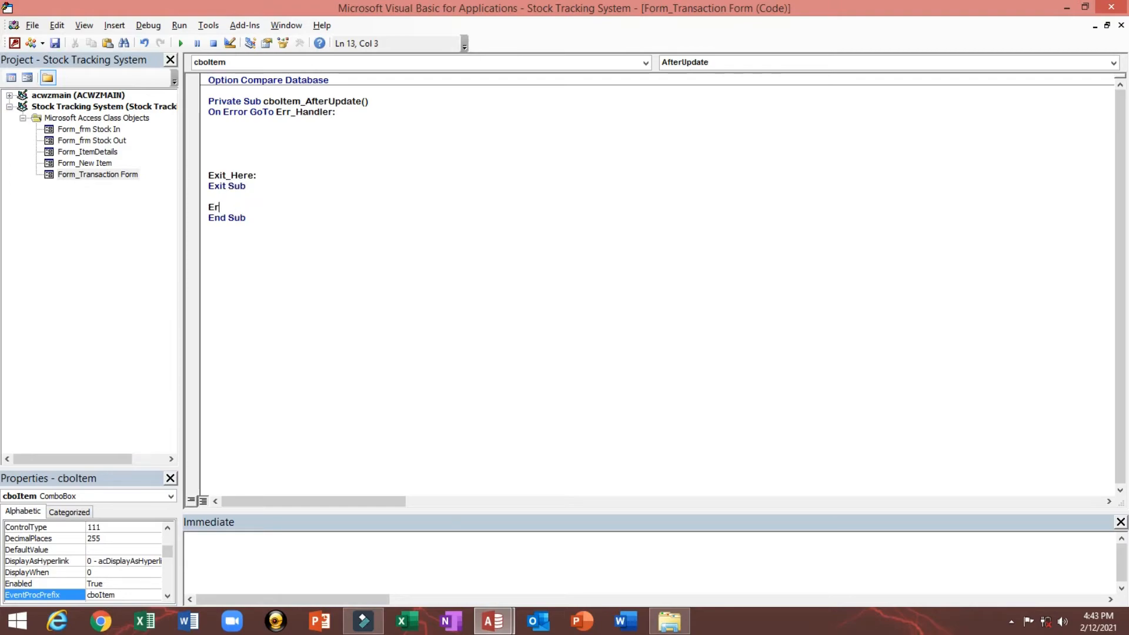
Add an Err_Handler: label with a MsgBox statement that shows Err.Description
{"action": "type", "text": "Err_Handler:"}
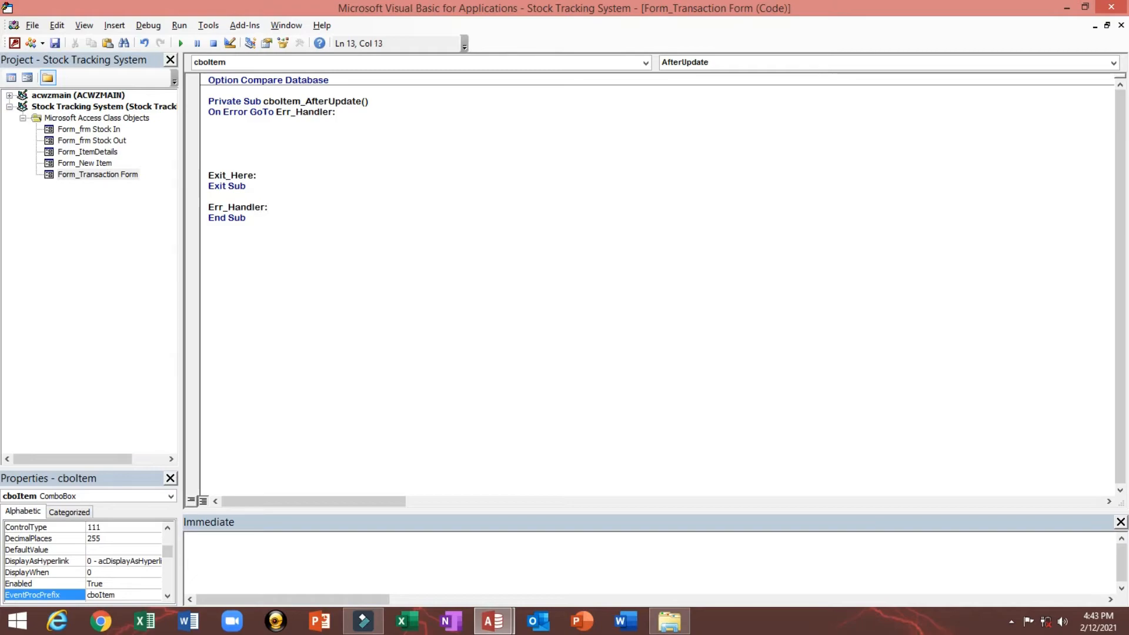
{"action": "key", "text": "Return"}
{"action": "key", "text": "Return"}
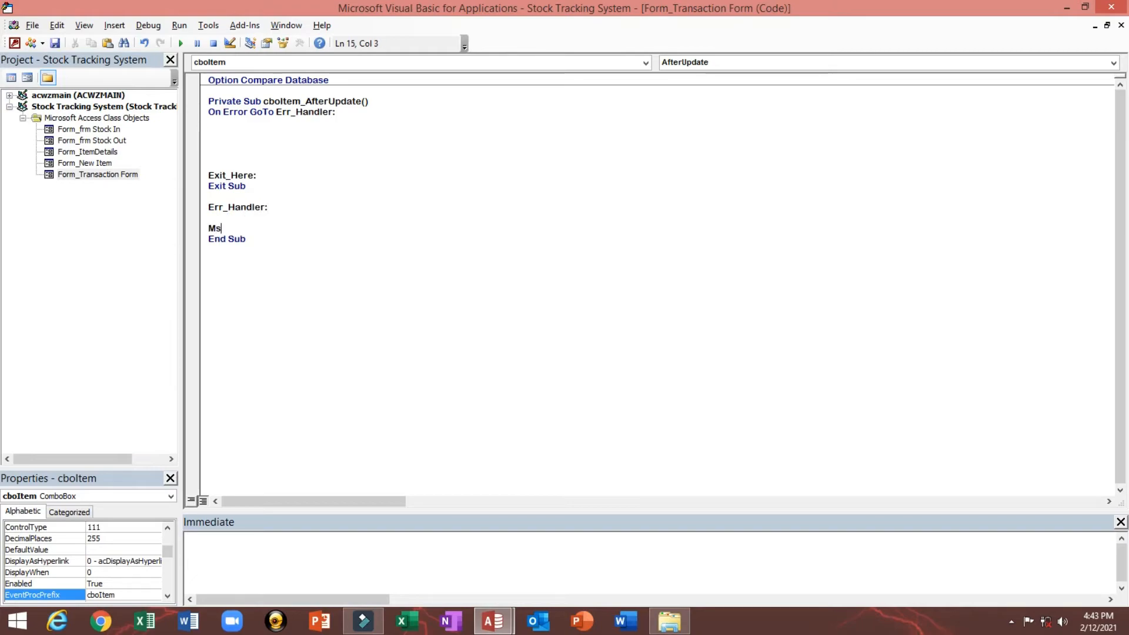
{"action": "type", "text": "MsgBox Err."}
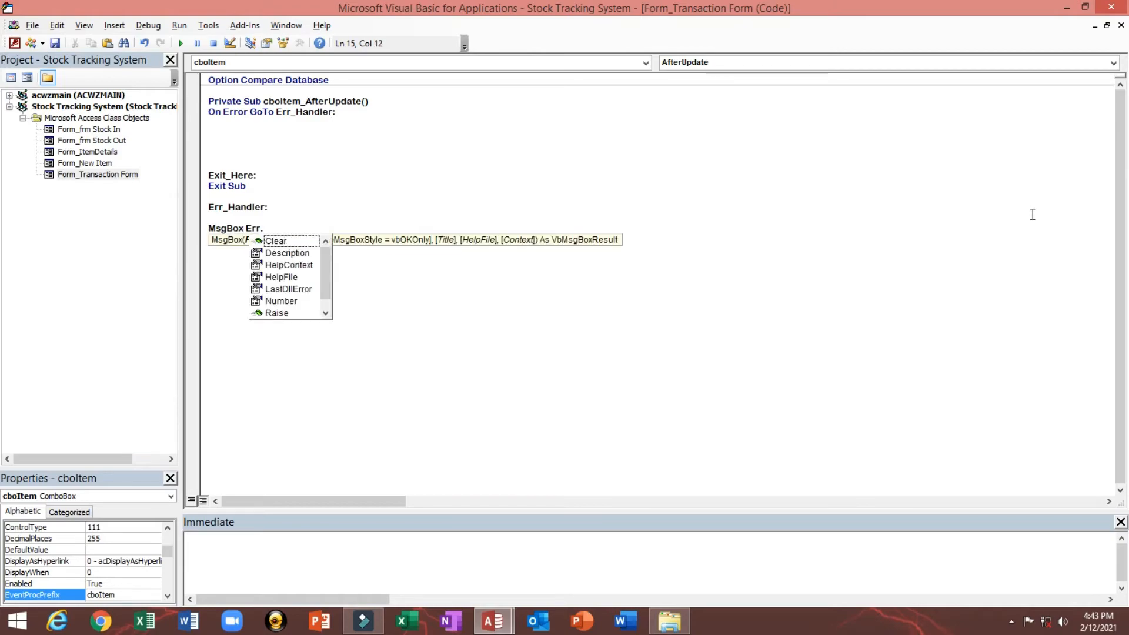
{"action": "key", "text": "Down"}
{"action": "key", "text": "Tab"}
Give the error message box the vbExclamation style and the title "Error"
{"action": "type", "text": ",v"}
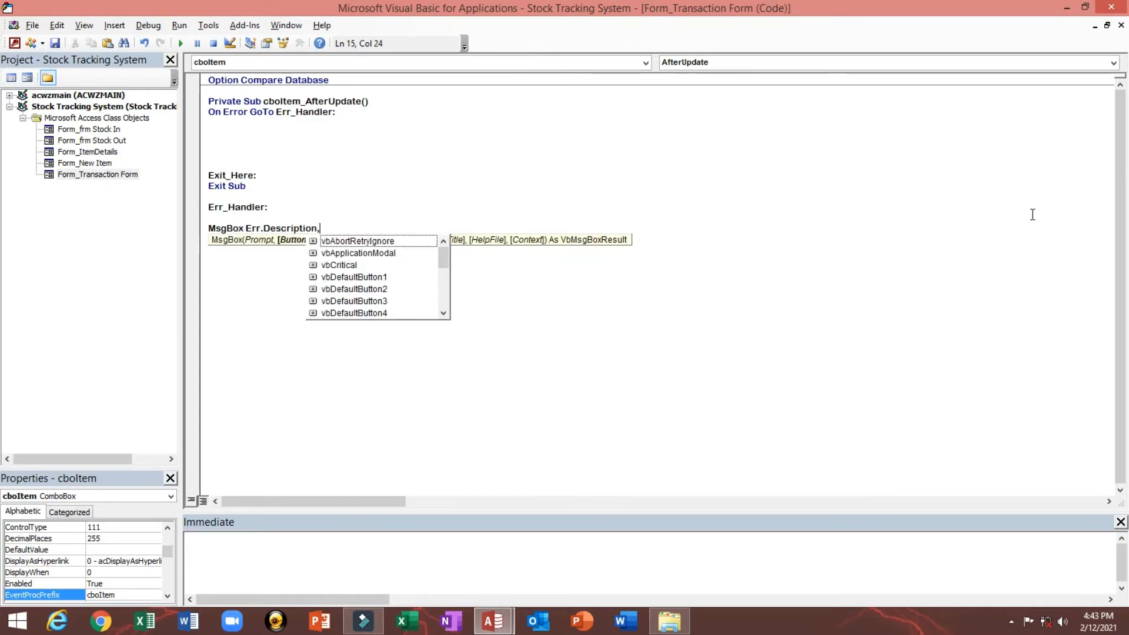
{"action": "key", "text": "Down"}
{"action": "key", "text": "Down"}
{"action": "key", "text": "Down"}
{"action": "key", "text": "Down"}
{"action": "key", "text": "Down"}
{"action": "key", "text": "Down"}
{"action": "key", "text": "Down"}
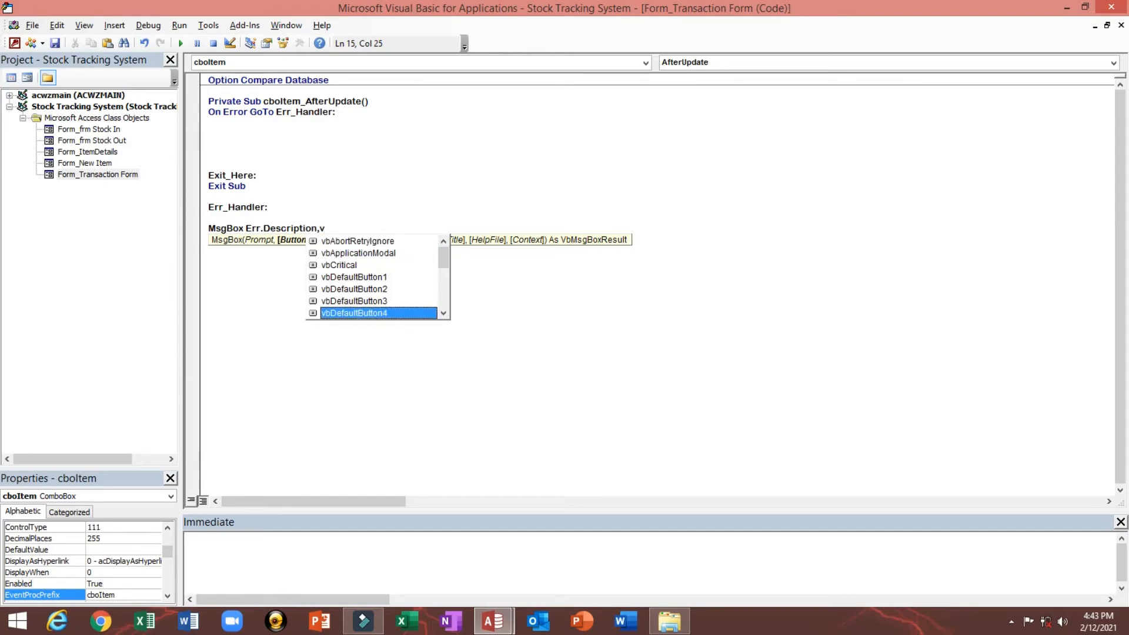
{"action": "key", "text": "Tab"}
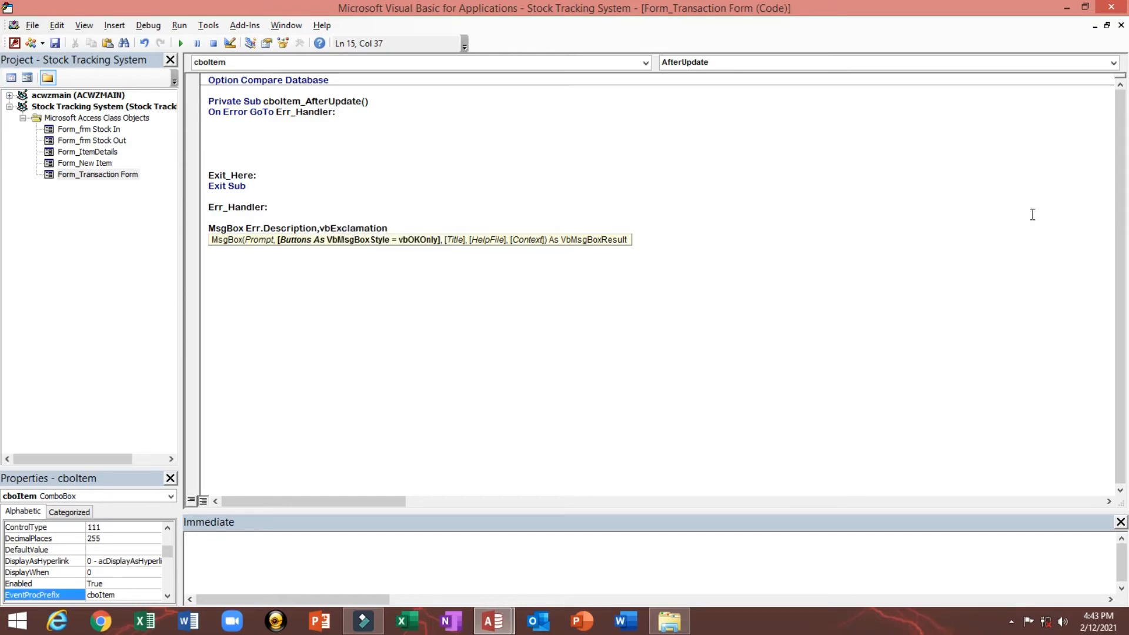
{"action": "type", "text": ", \""}
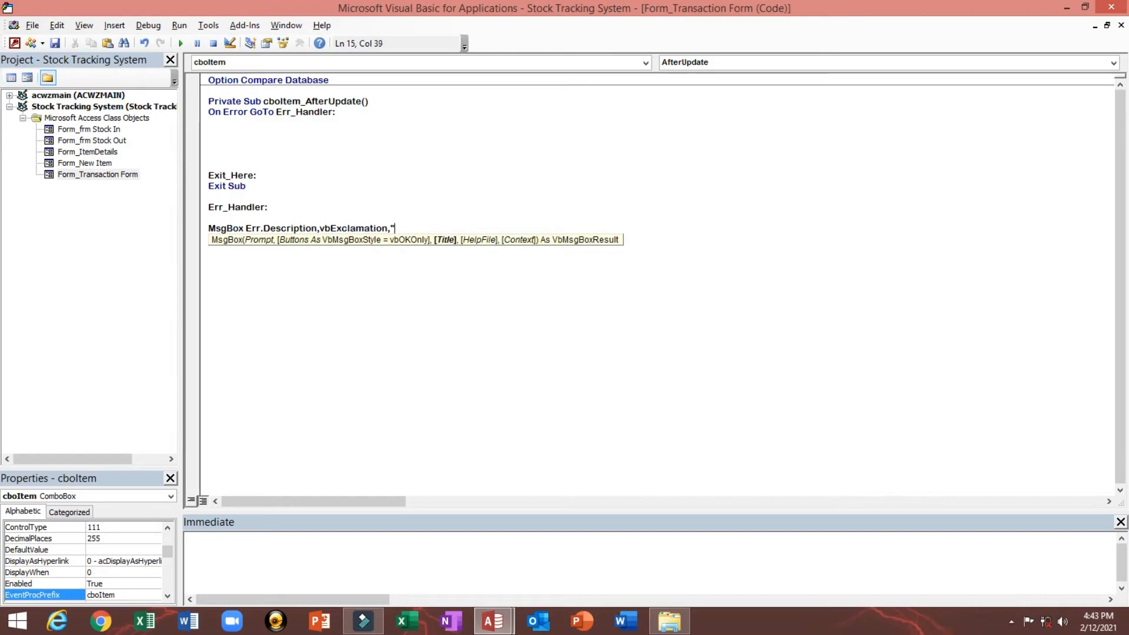
{"action": "type", "text": "Error\""}
{"action": "key", "text": "Return"}
Add Resume Exit_Here after the MsgBox line in the error handler
{"action": "type", "text": "resum"}
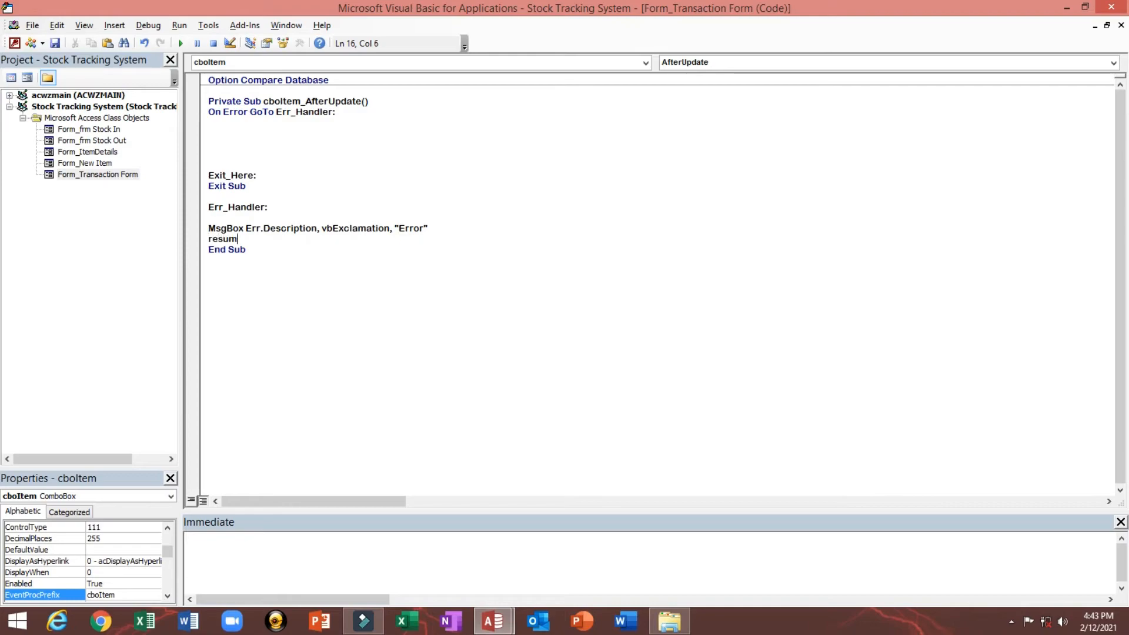
{"action": "type", "text": "e exit+_"}
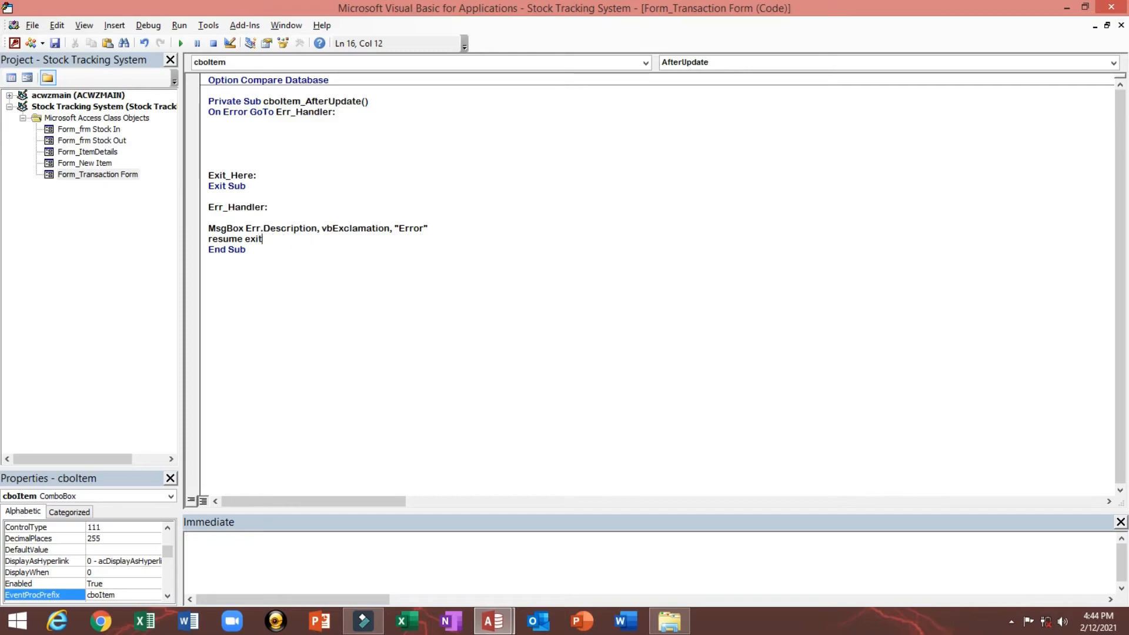
{"action": "type", "text": "Hre"}
{"action": "key", "text": "BackSpace"}
{"action": "key", "text": "BackSpace"}
{"action": "type", "text": "ere"}
{"action": "key", "text": "Return"}
Declare the variable ctrl as Control on a new line below the On Error statement
{"action": "key", "text": "Up"}
{"action": "key", "text": "Up"}
{"action": "key", "text": "Up"}
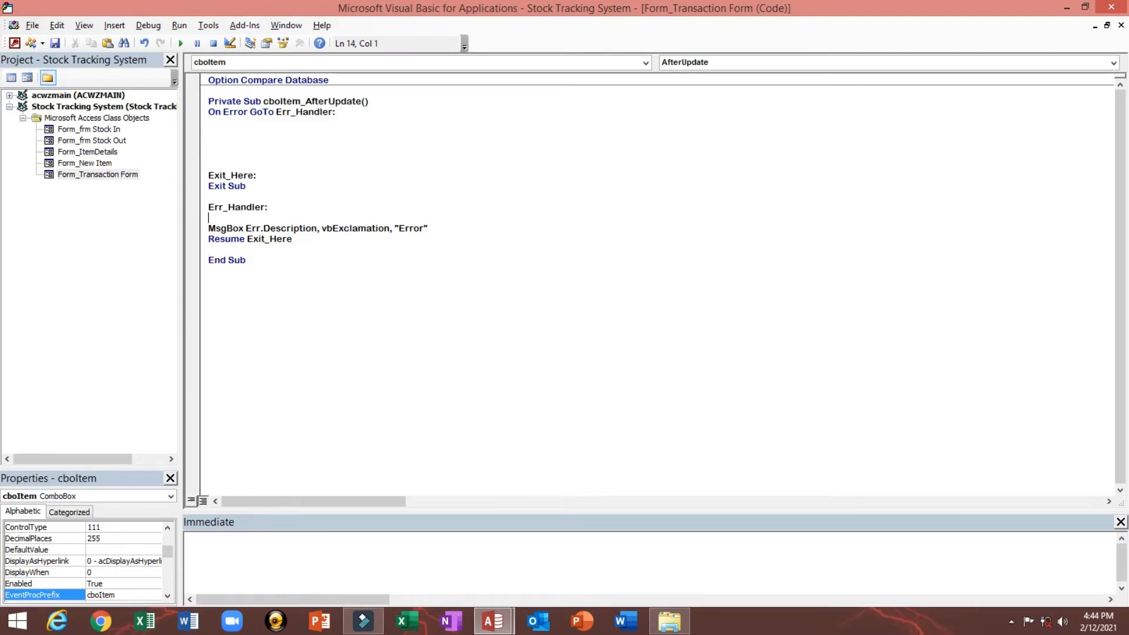
{"action": "key", "text": "Up"}
{"action": "key", "text": "Up"}
{"action": "key", "text": "Up"}
{"action": "key", "text": "Up"}
{"action": "key", "text": "Up"}
{"action": "key", "text": "Up"}
{"action": "key", "text": "Up"}
{"action": "key", "text": "Up"}
{"action": "key", "text": "Return"}
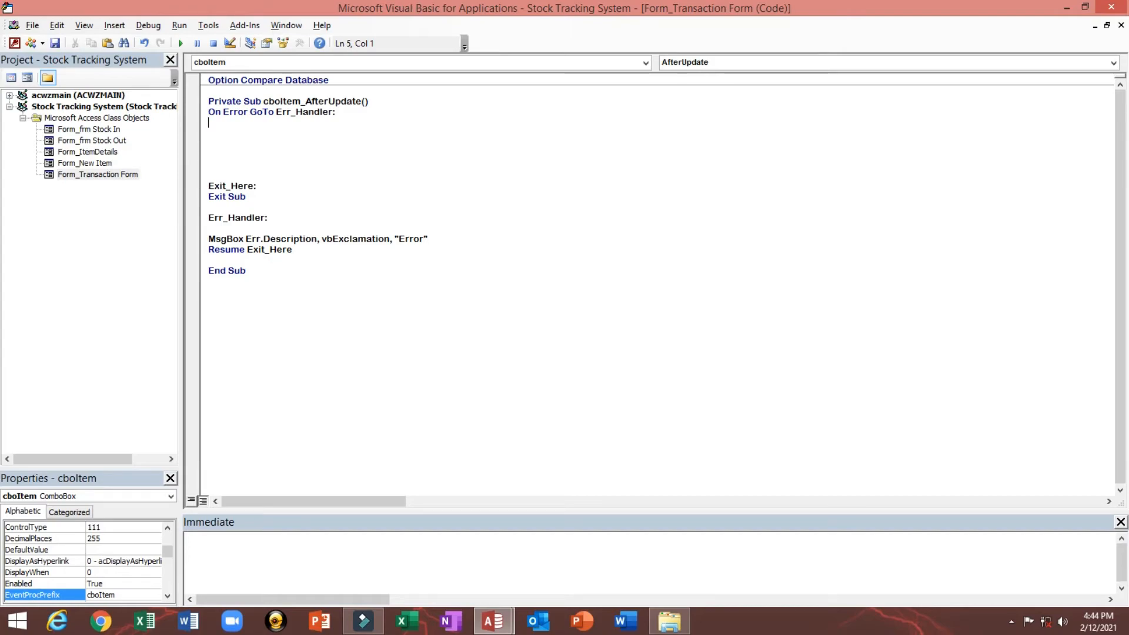
{"action": "type", "text": "dim ctrl"}
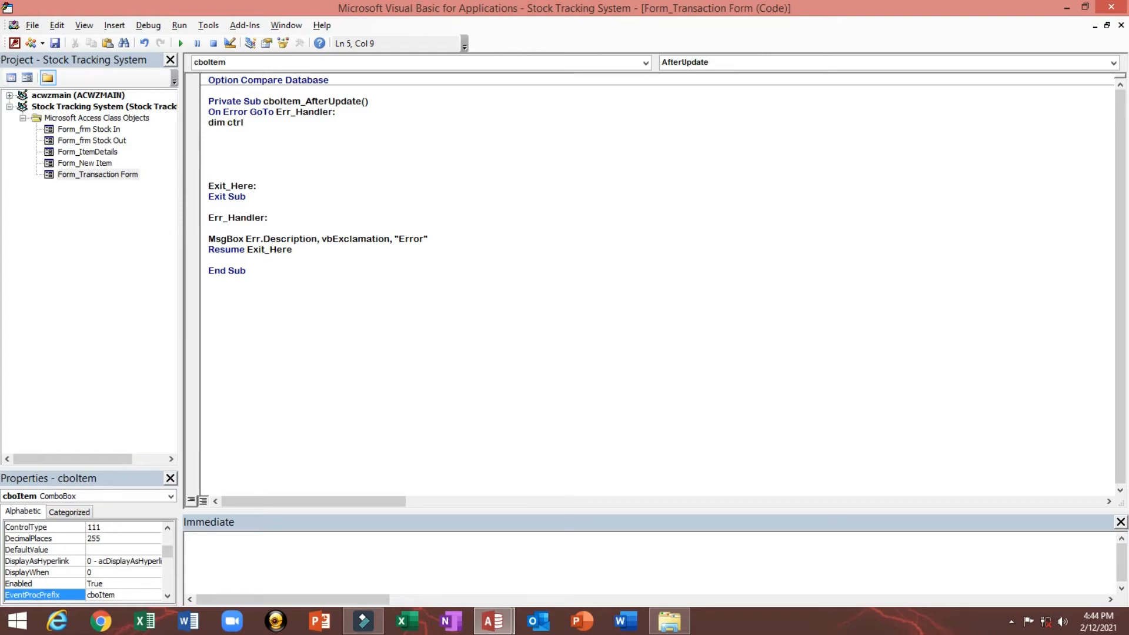
{"action": "type", "text": " as co"}
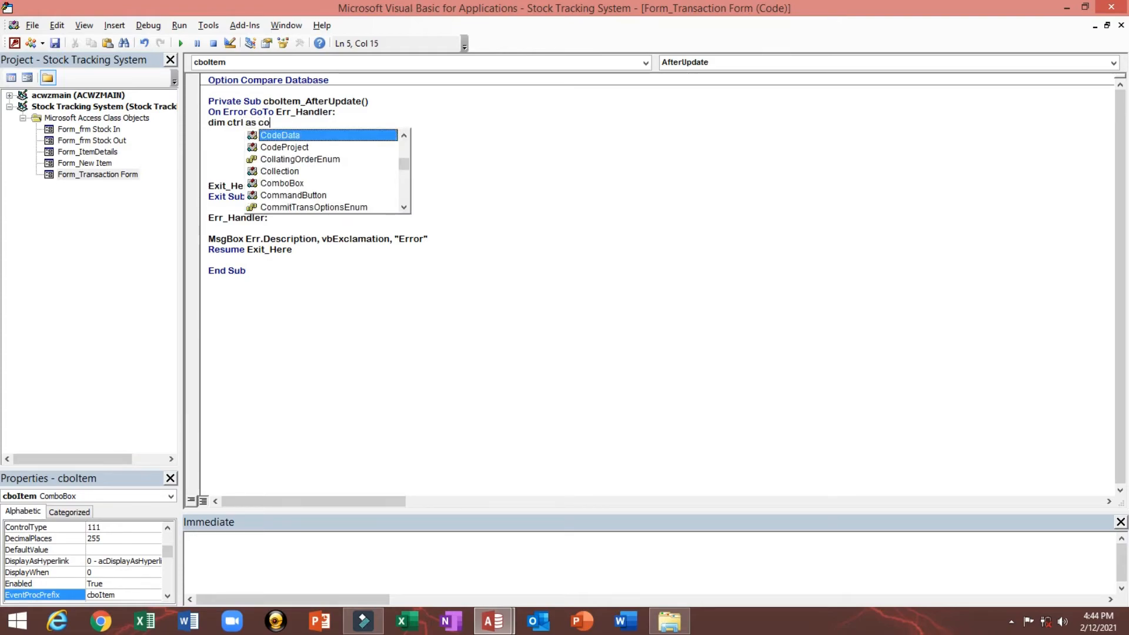
{"action": "type", "text": "nt"}
{"action": "key", "text": "Down"}
{"action": "key", "text": "Tab"}
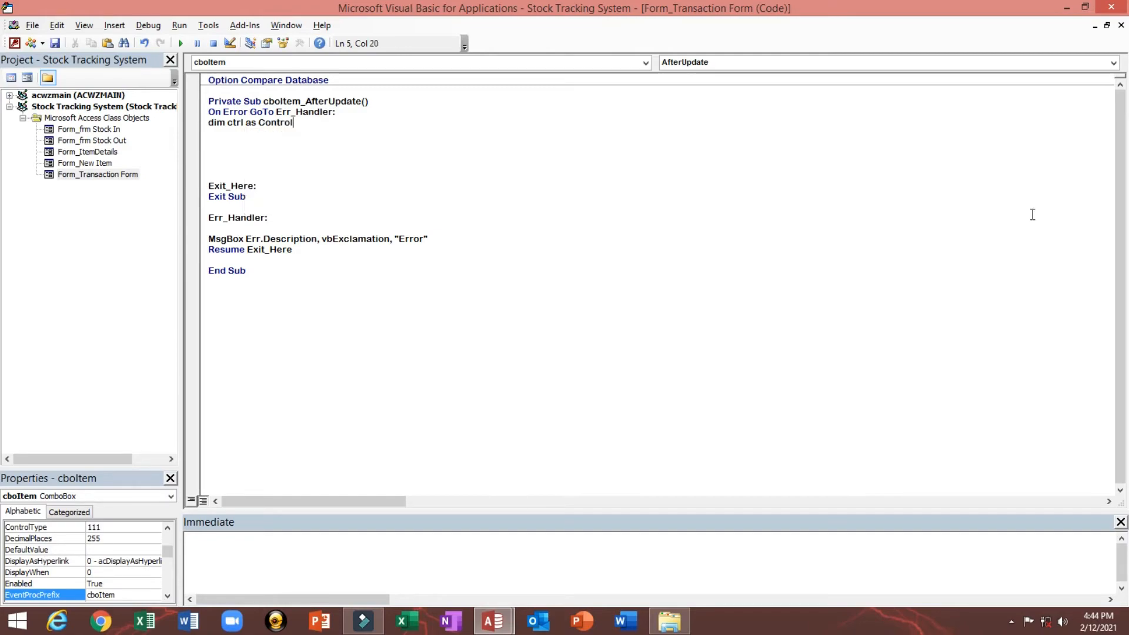
Add the statement Set ctrl = Me.ActiveControl below the ctrl declaration, separated by a blank line
{"action": "key", "text": "Return"}
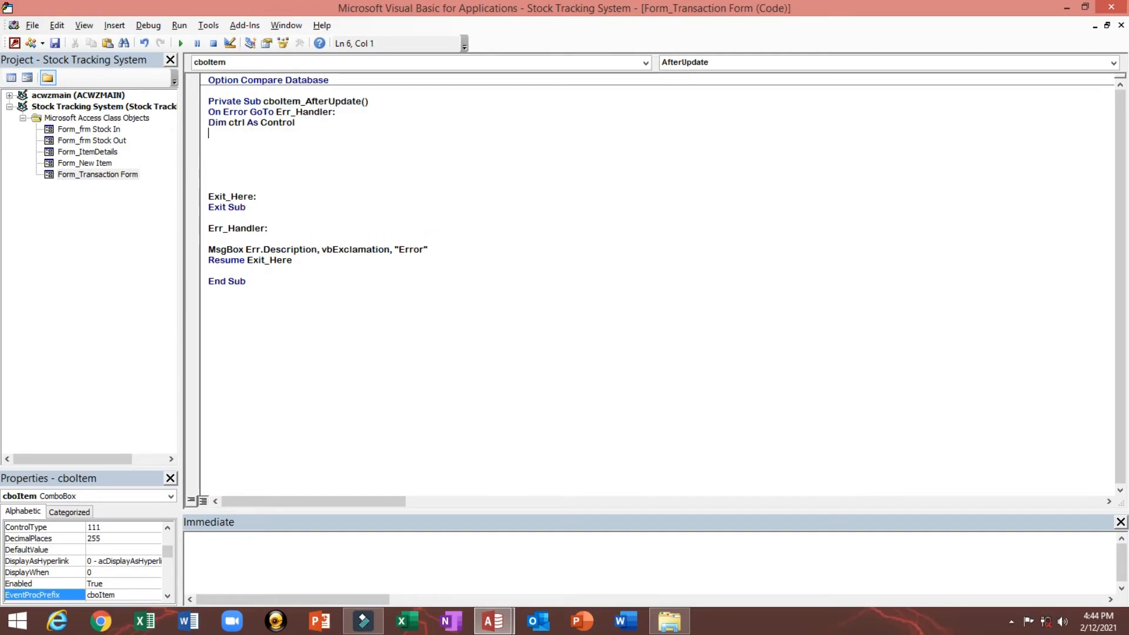
{"action": "key", "text": "Return"}
{"action": "type", "text": "Se"}
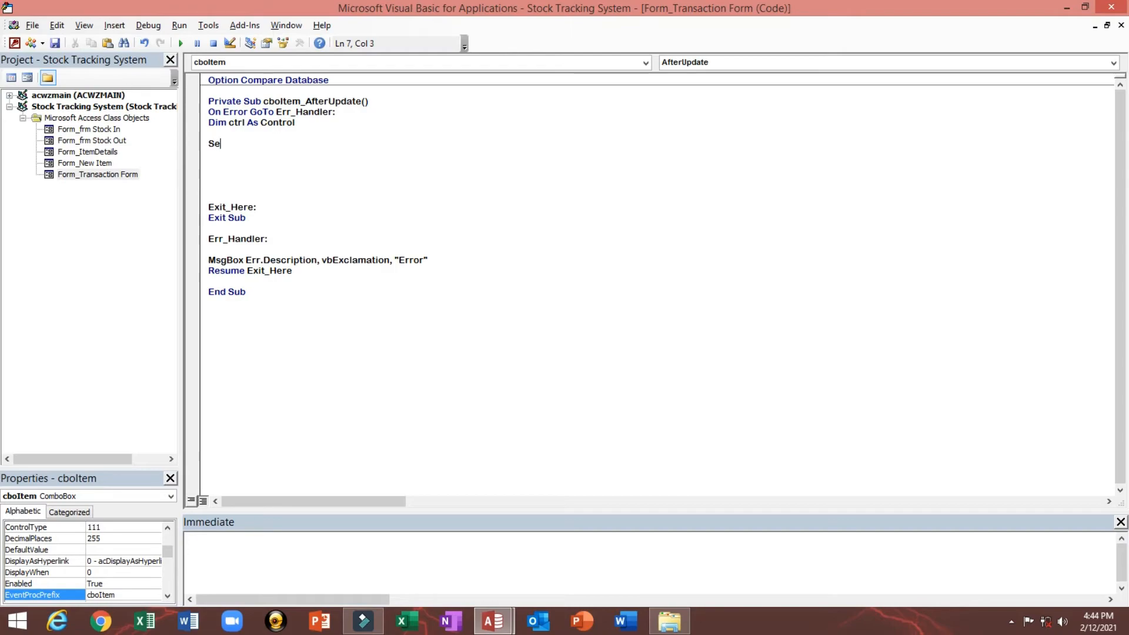
{"action": "type", "text": "t ctrl ="}
{"action": "key", "text": "BackSpace"}
{"action": "type", "text": "= Me.i"}
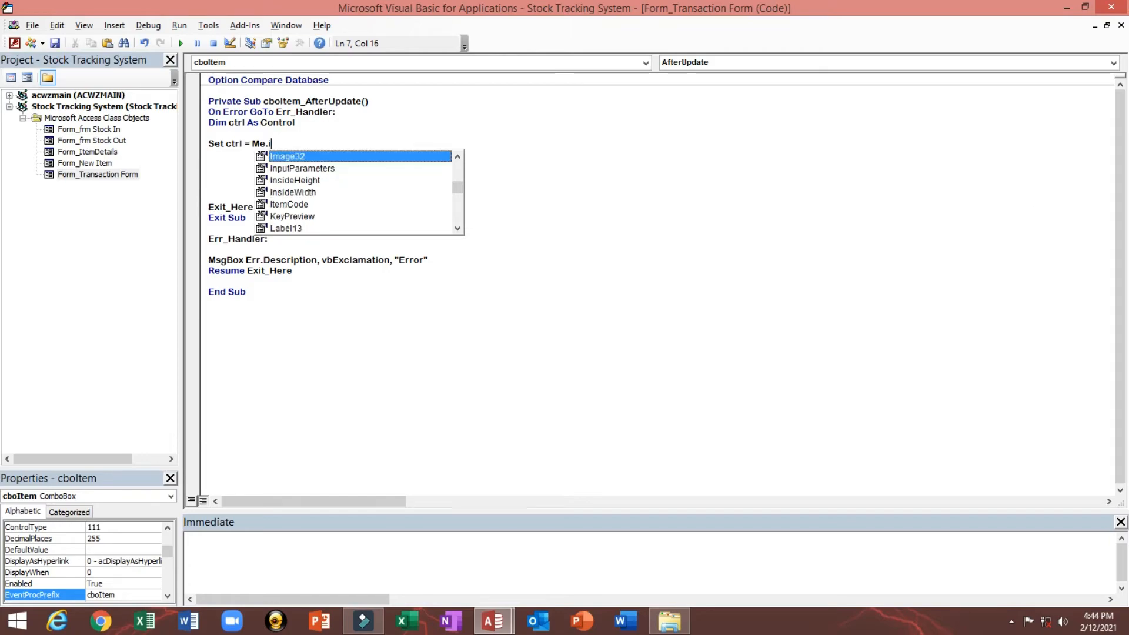
{"action": "key", "text": "BackSpace"}
{"action": "type", "text": "ac"}
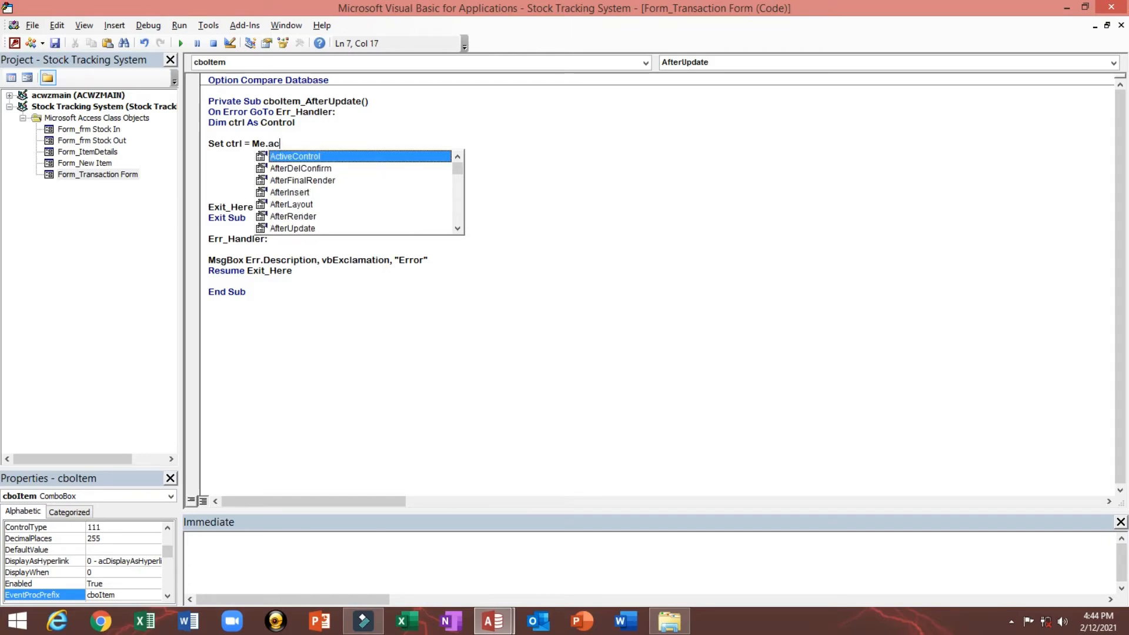
{"action": "key", "text": "Tab"}
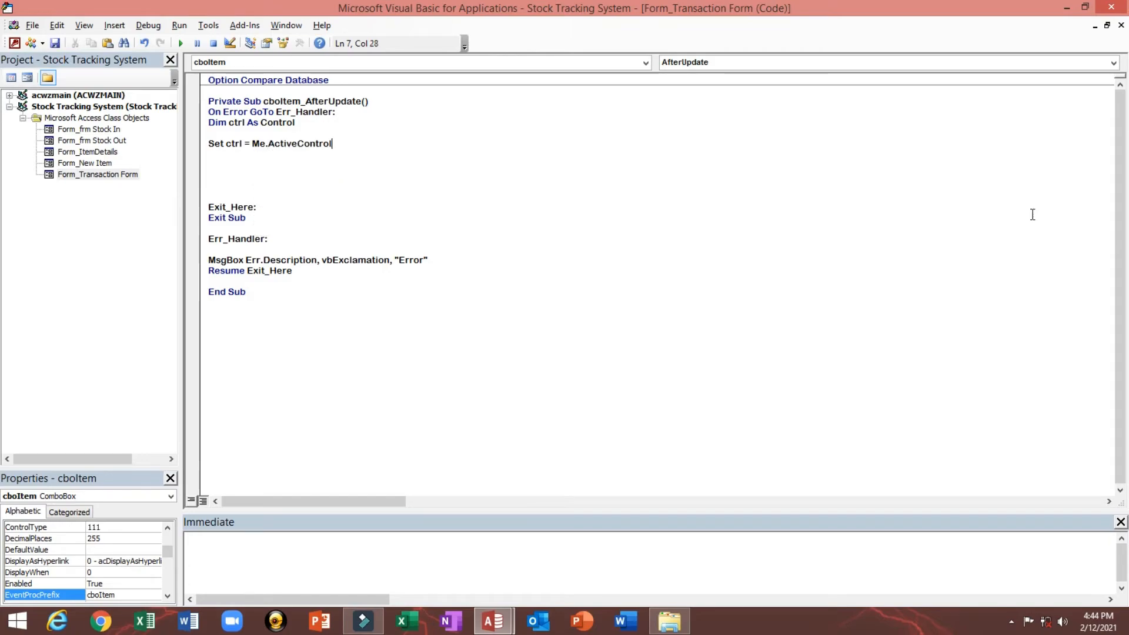
Start a new line that assigns ctrl.Column to Me.Description, without a column index
{"action": "key", "text": "Return"}
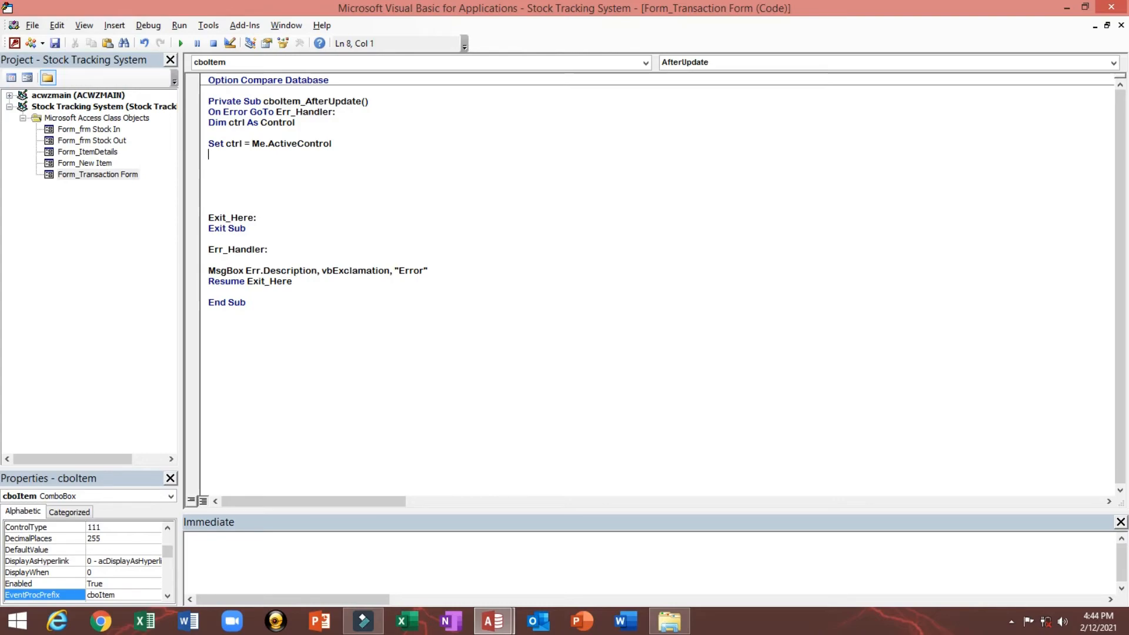
{"action": "type", "text": "Me.d"}
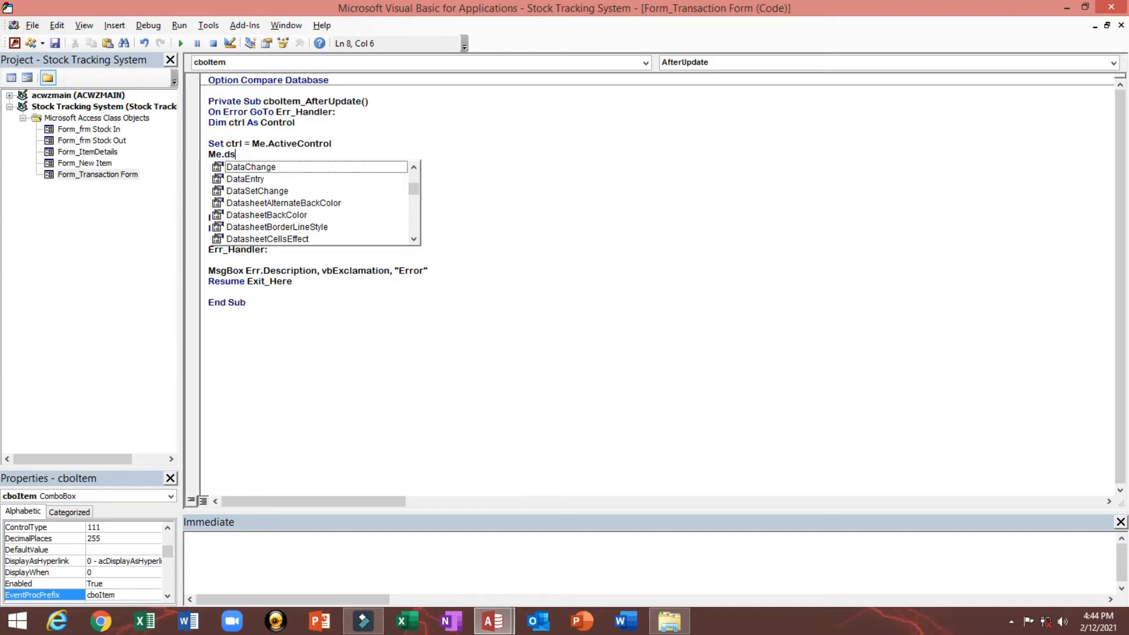
{"action": "type", "text": "es"}
{"action": "key", "text": "Tab"}
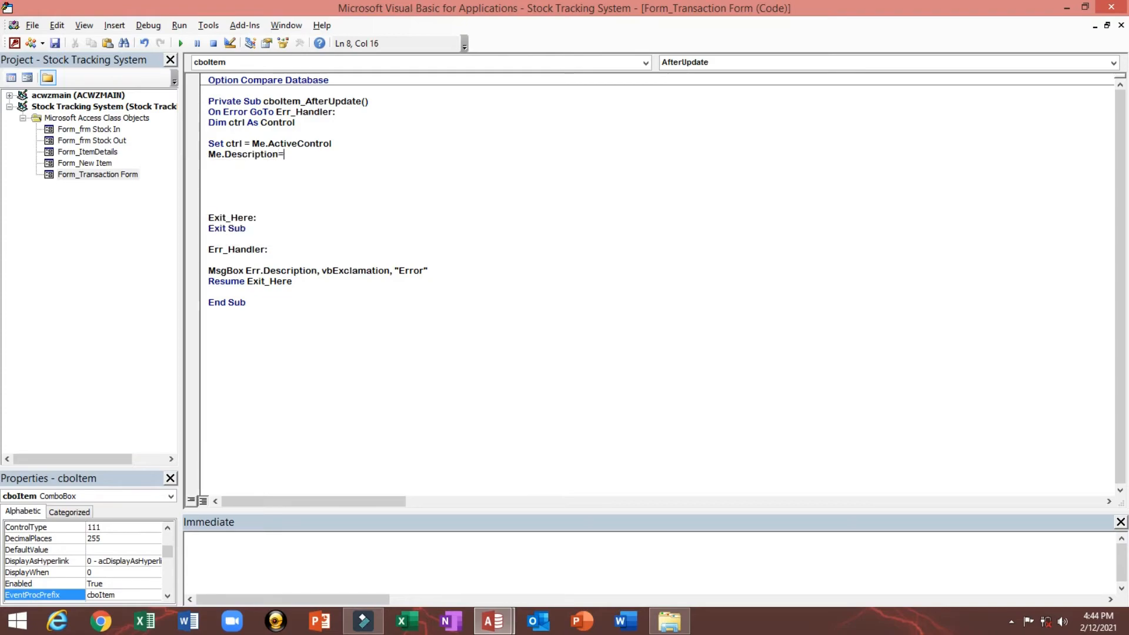
{"action": "type", "text": "=ctrl.cl"}
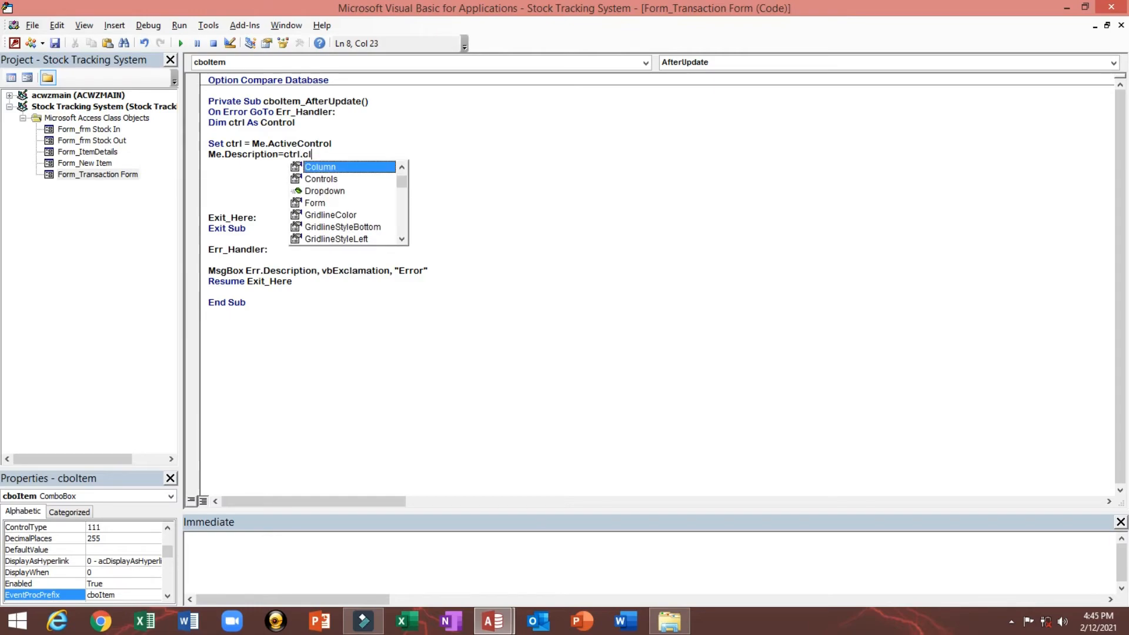
{"action": "key", "text": "Tab"}
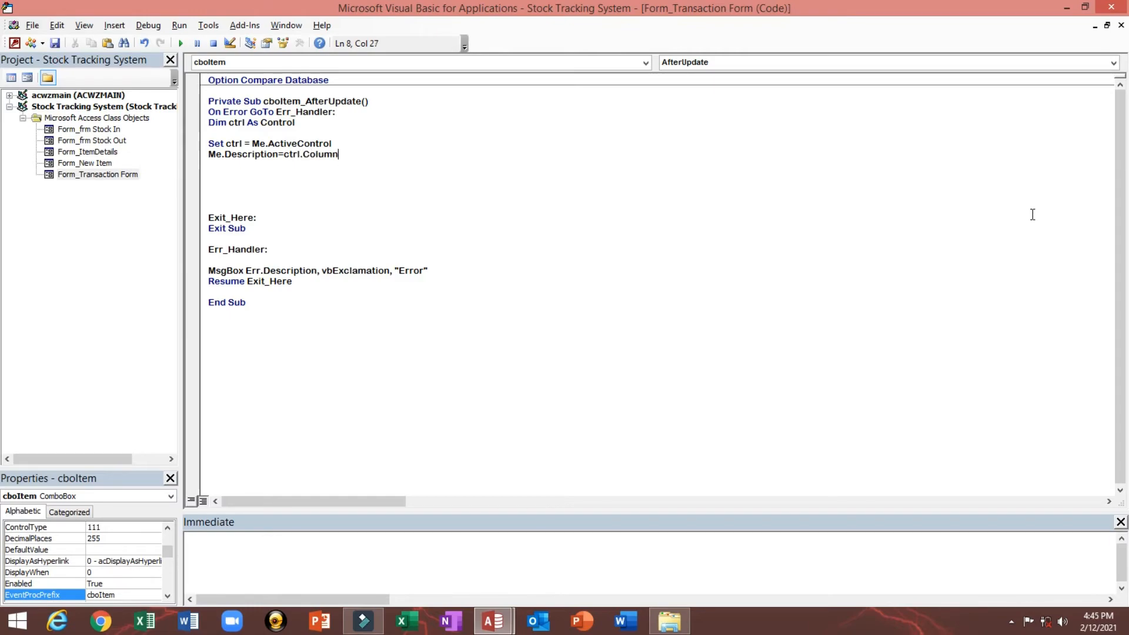
Examine the column order in the row source query of the cboItem combo box on the form, and close the query builder
{"action": "key", "text": "alt+F11"}
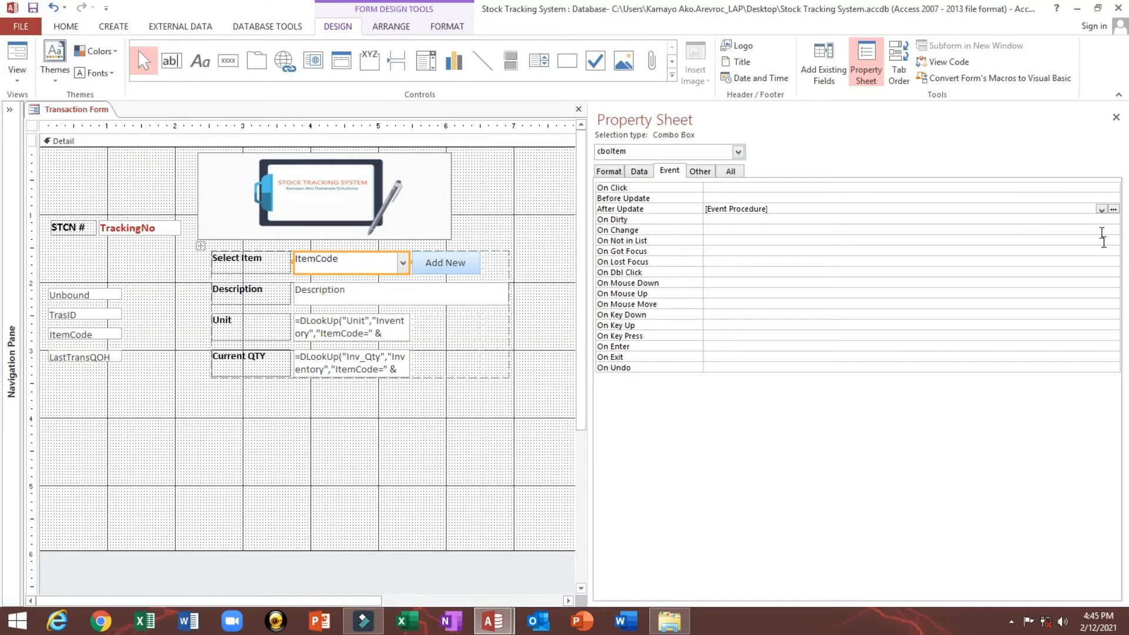
{"action": "left_click", "coordinate": [410, 303]}
{"action": "left_click", "coordinate": [370, 264]}
{"action": "left_click", "coordinate": [640, 171]}
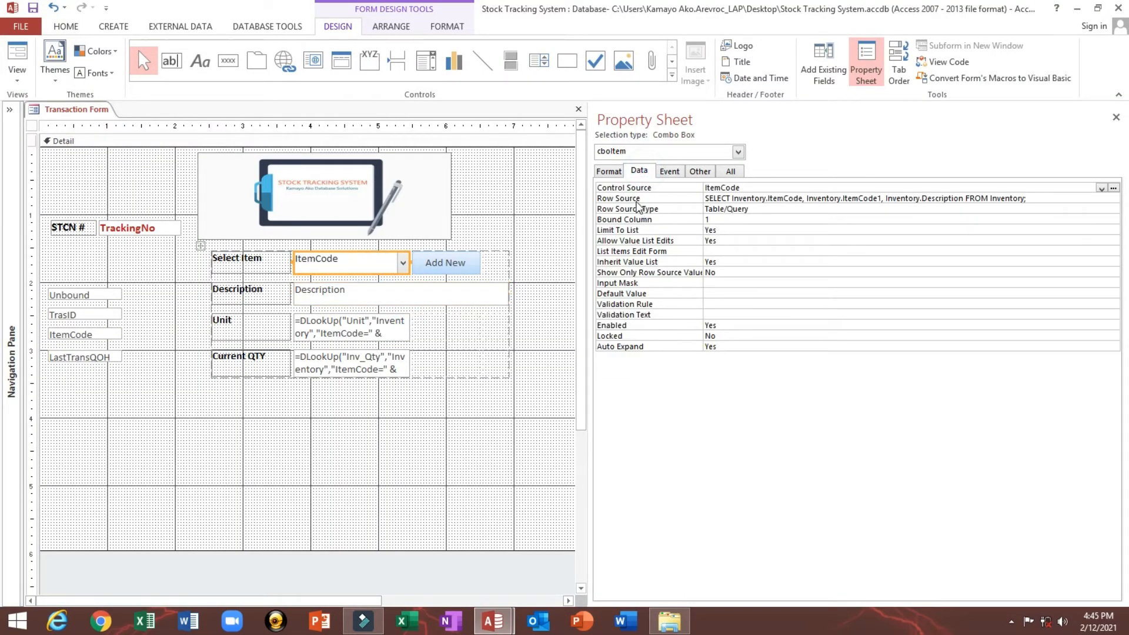
{"action": "left_click", "coordinate": [633, 198]}
{"action": "left_click", "coordinate": [1113, 199]}
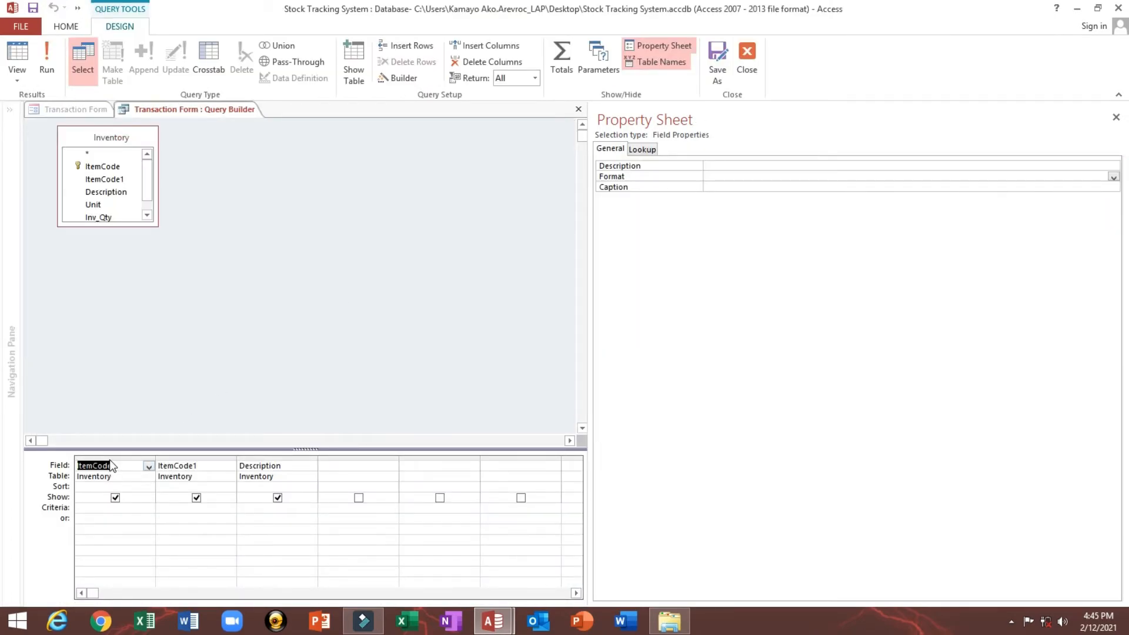
{"action": "left_click", "coordinate": [111, 456]}
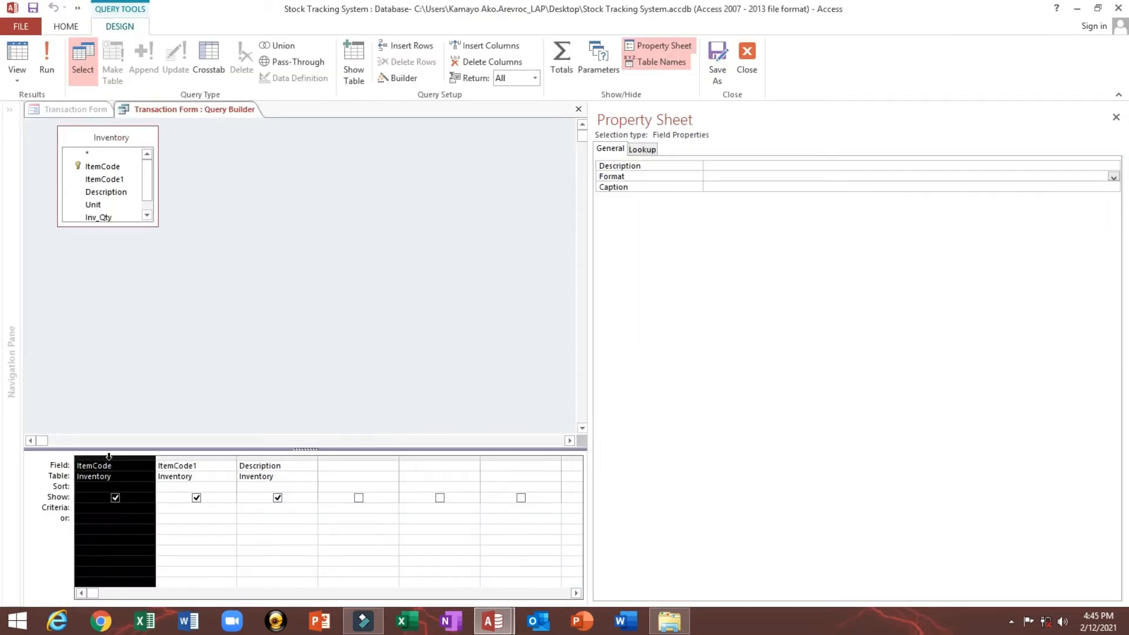
{"action": "left_click", "coordinate": [188, 458]}
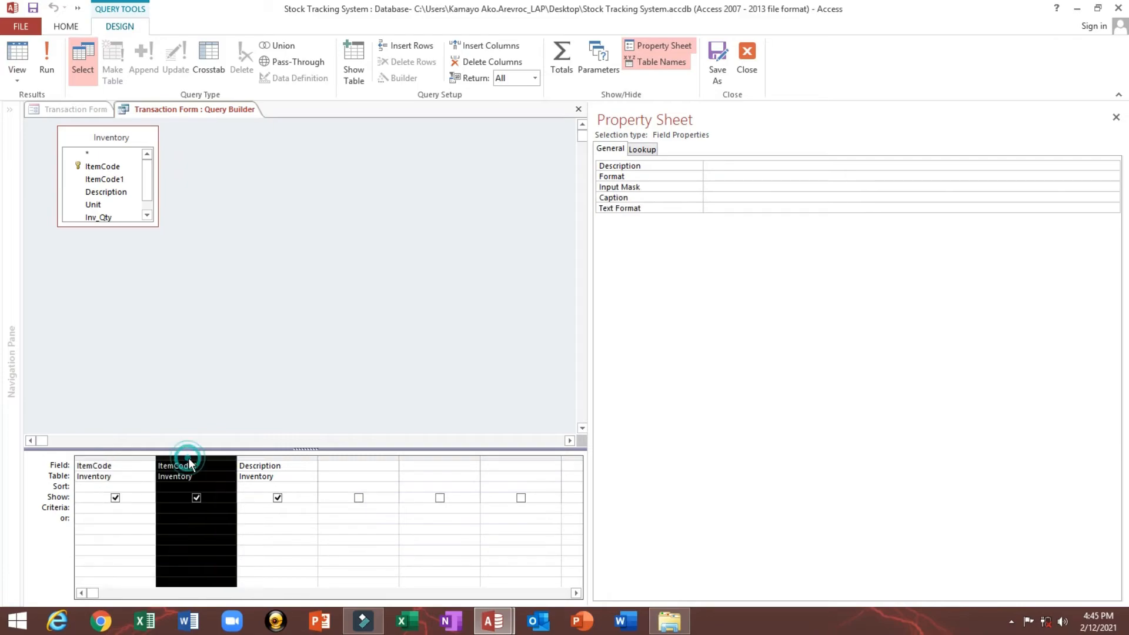
{"action": "left_click", "coordinate": [274, 457]}
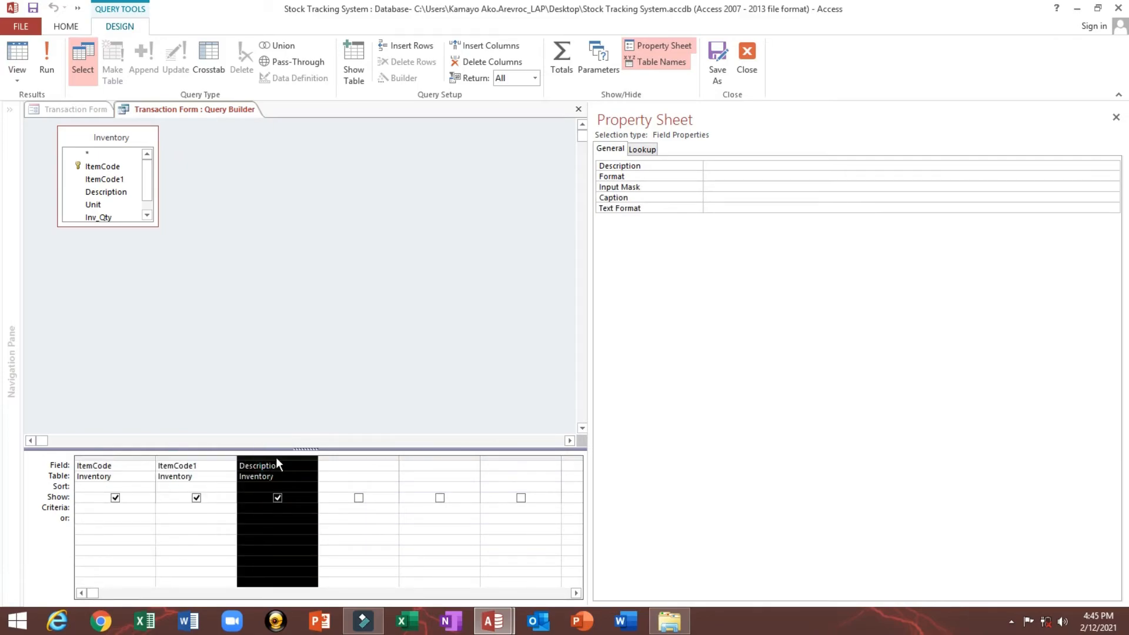
{"action": "left_click", "coordinate": [747, 59]}
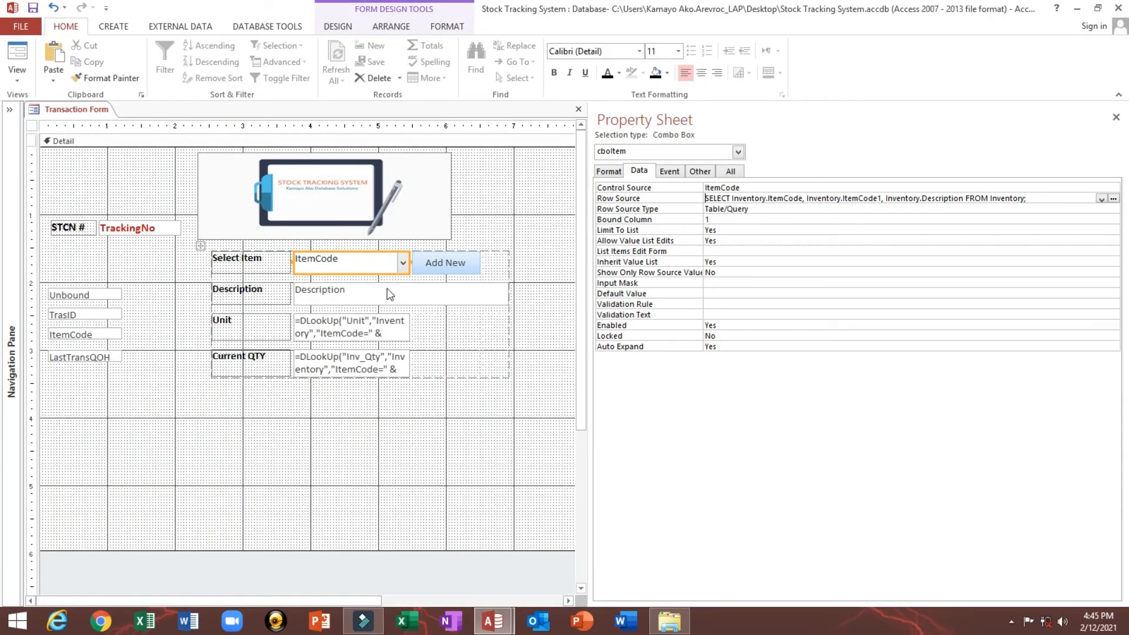
Return to cboItem's AfterUpdate code and complete the Description assignment as ctrl.Column(2)
{"action": "left_click", "coordinate": [335, 304]}
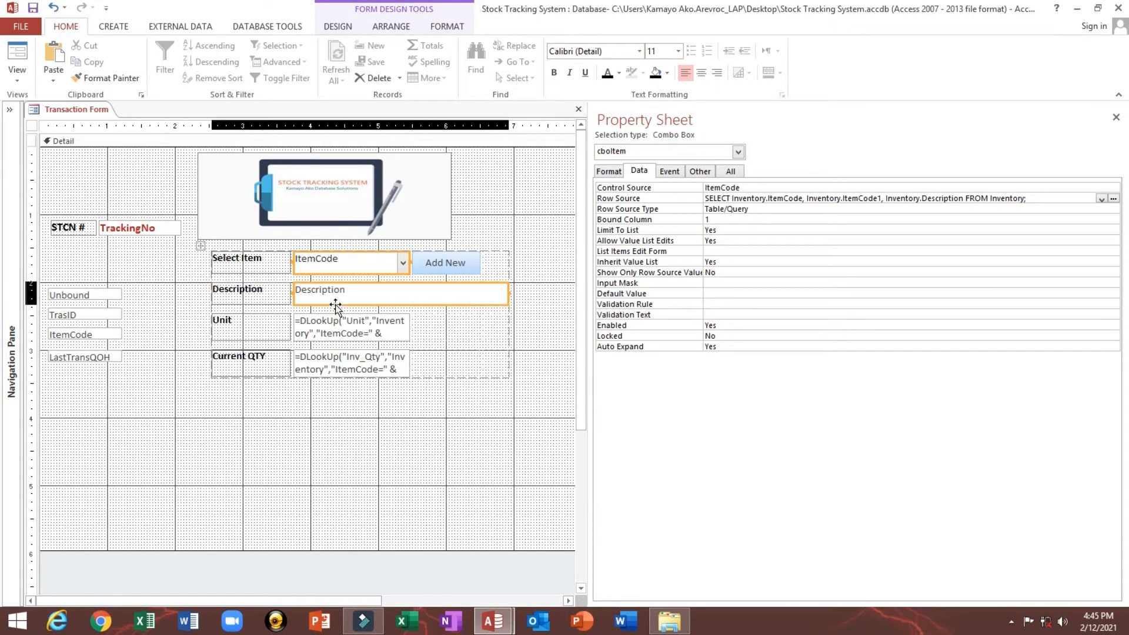
{"action": "left_click", "coordinate": [371, 273]}
{"action": "left_click", "coordinate": [669, 171]}
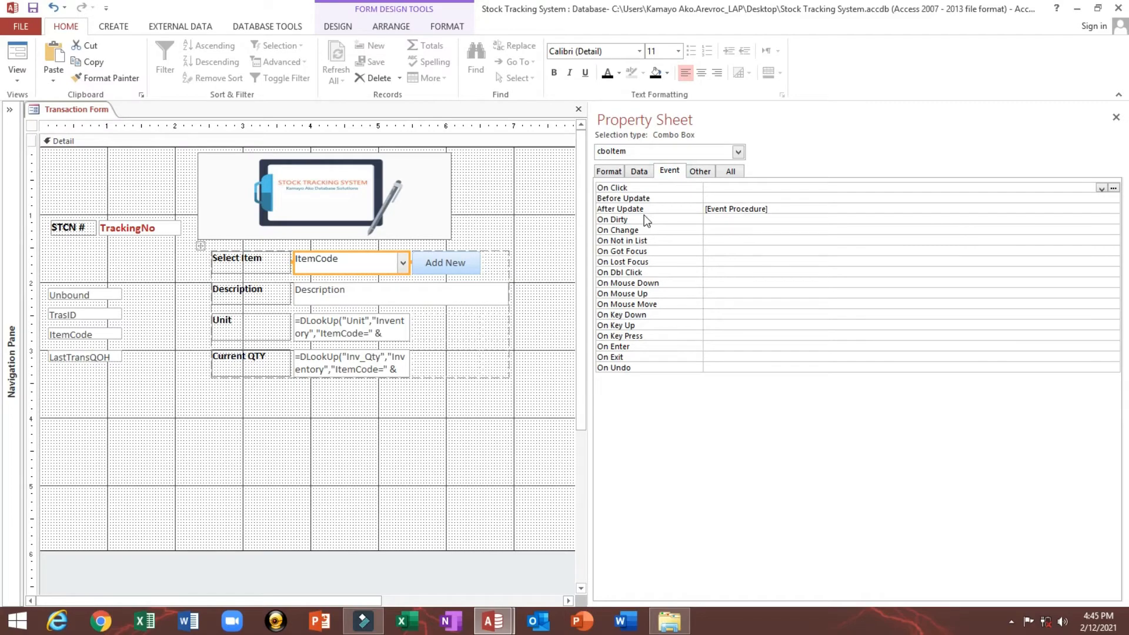
{"action": "double_click", "coordinate": [647, 211]}
{"action": "left_click", "coordinate": [1114, 209]}
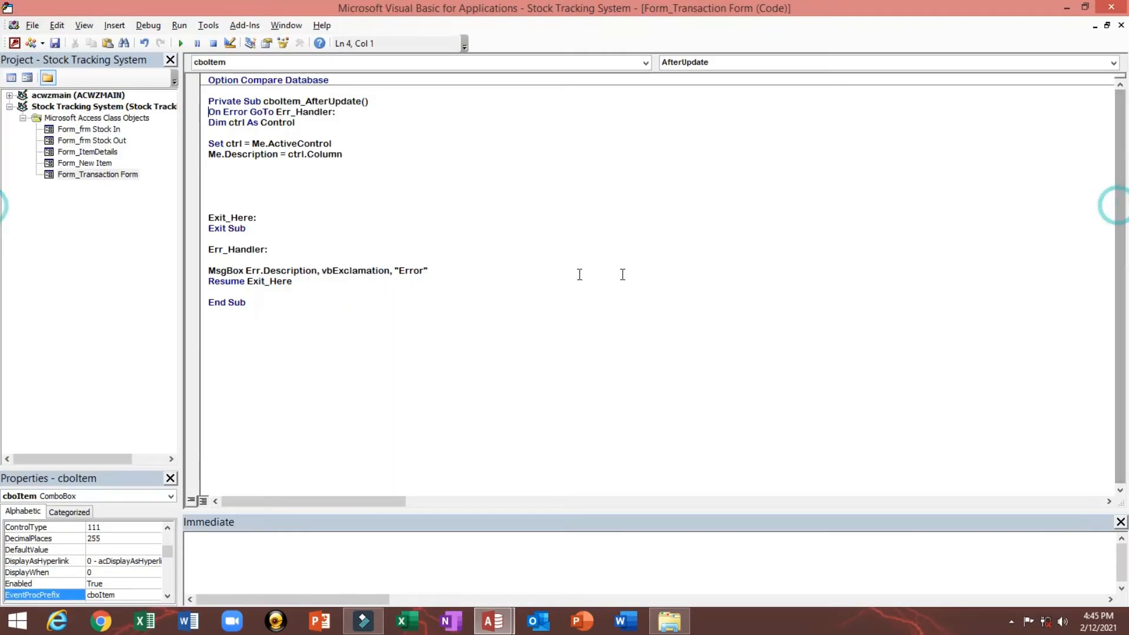
{"action": "left_click", "coordinate": [352, 155]}
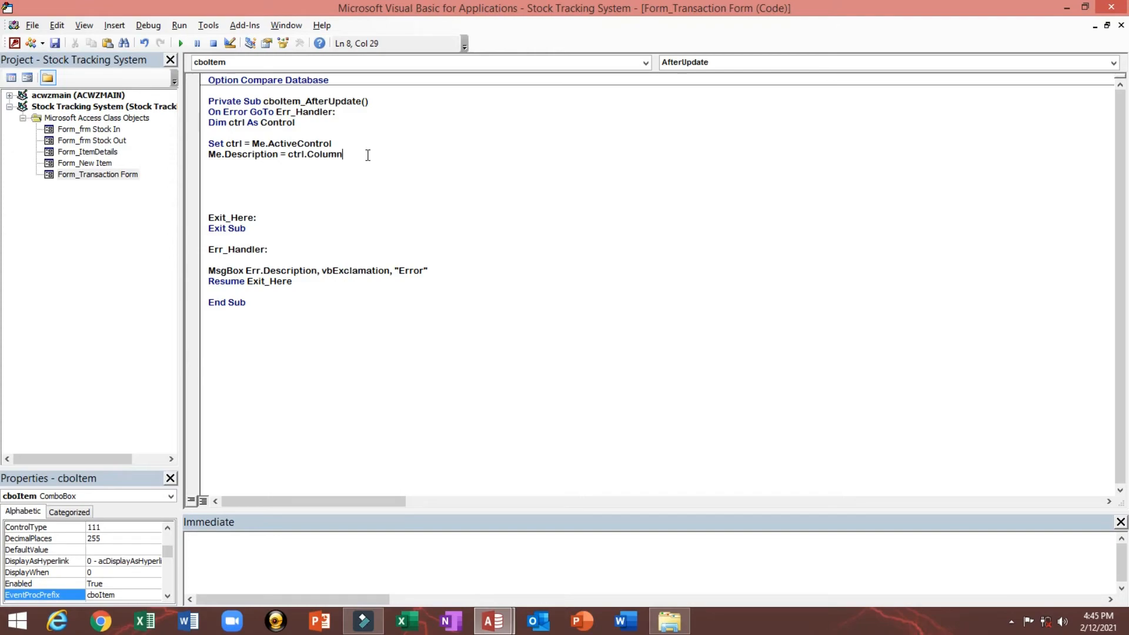
{"action": "type", "text": "("}
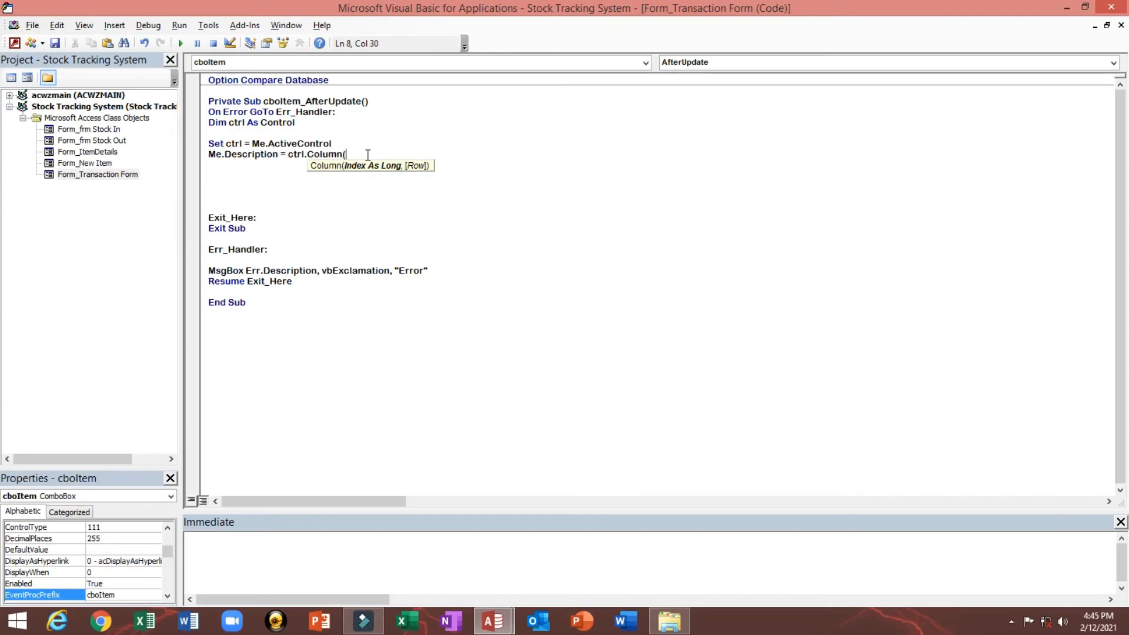
{"action": "type", "text": "2)"}
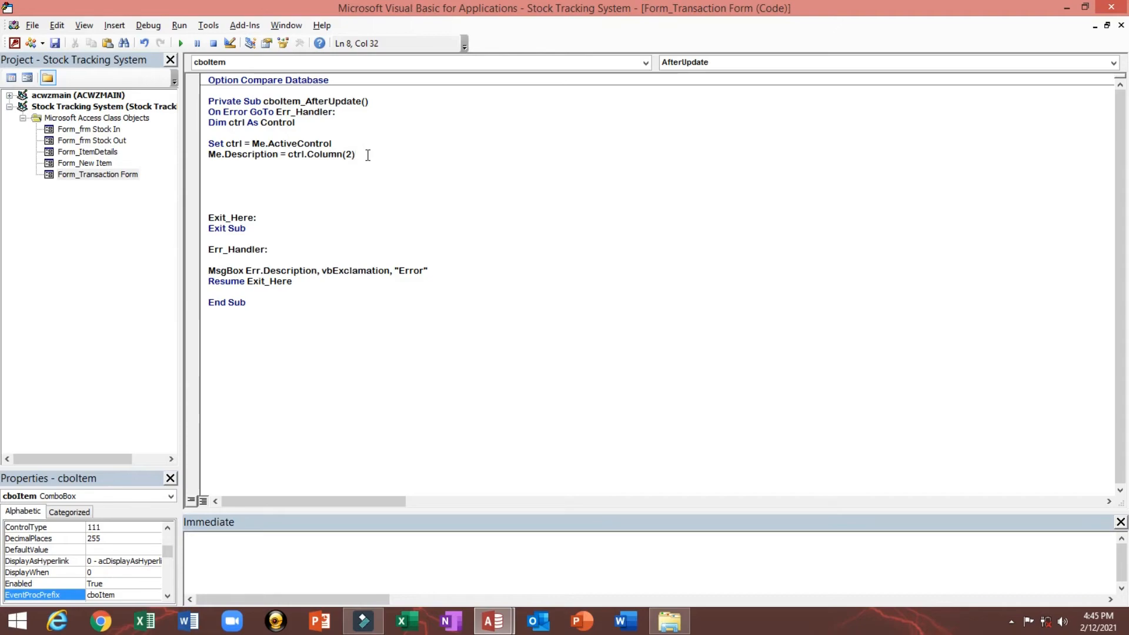
Delete two surplus blank lines above the Exit_Here label
{"action": "key", "text": "Down"}
{"action": "key", "text": "Down"}
{"action": "key", "text": "shift+Down"}
{"action": "key", "text": "shift+Down"}
{"action": "key", "text": "Delete"}
{"action": "key", "text": "Up"}
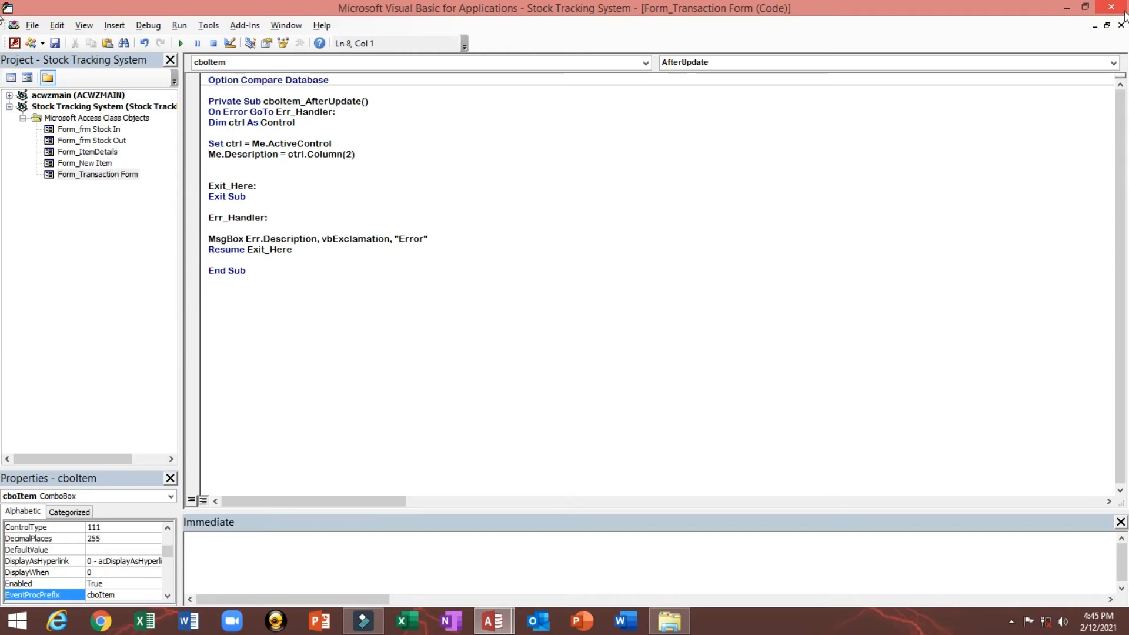
Test the Transaction Form in Form View by selecting item 1234CRT and then 65745New and checking the Description field
{"action": "left_click", "coordinate": [14, 43]}
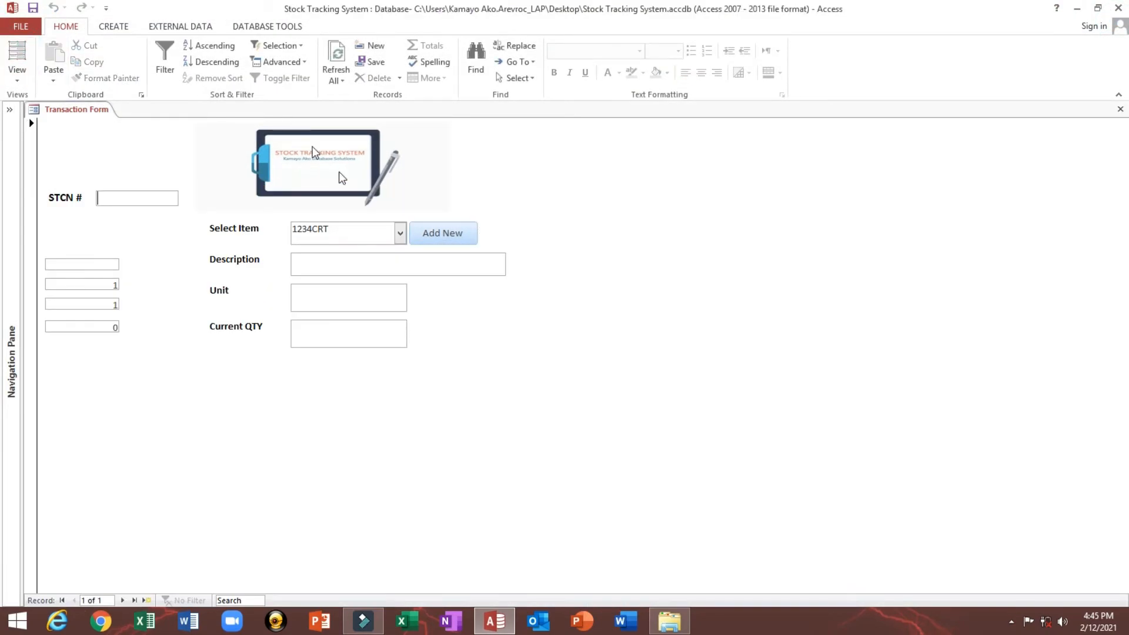
{"action": "left_click", "coordinate": [400, 234]}
{"action": "left_click", "coordinate": [403, 254]}
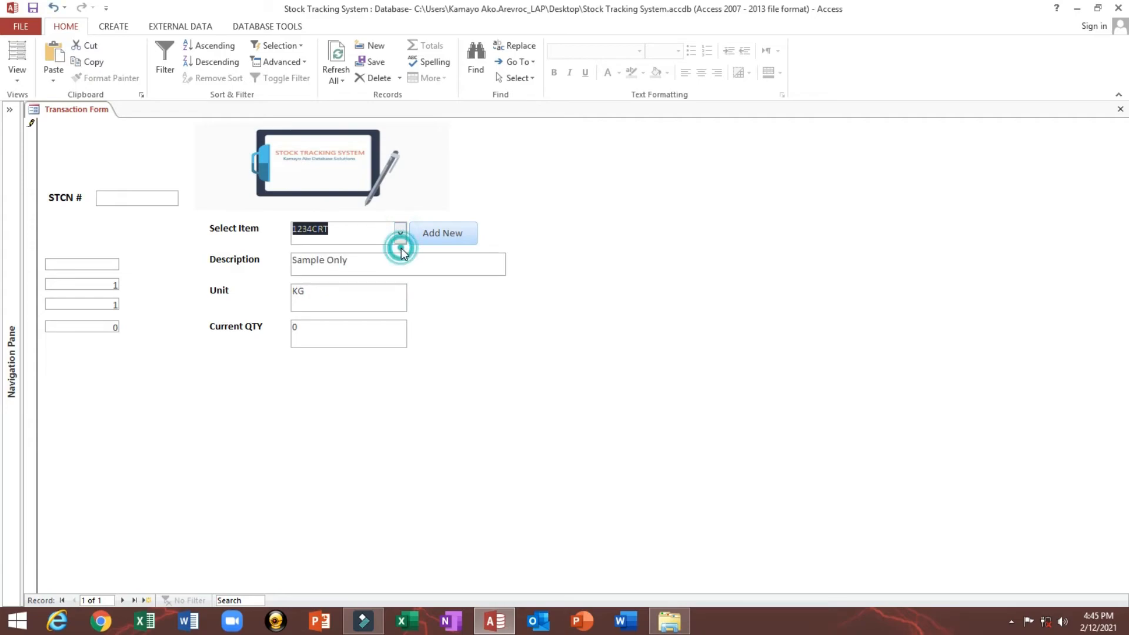
{"action": "left_click_drag", "start_coordinate": [398, 265], "coordinate": [369, 243]}
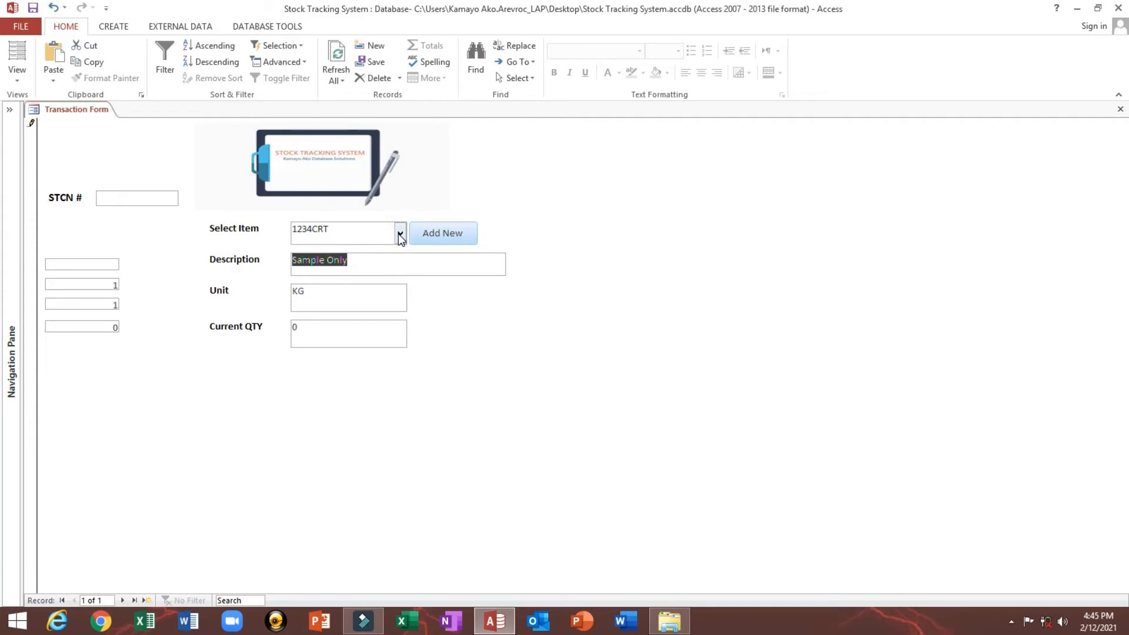
{"action": "left_click", "coordinate": [400, 233]}
{"action": "left_click", "coordinate": [377, 269]}
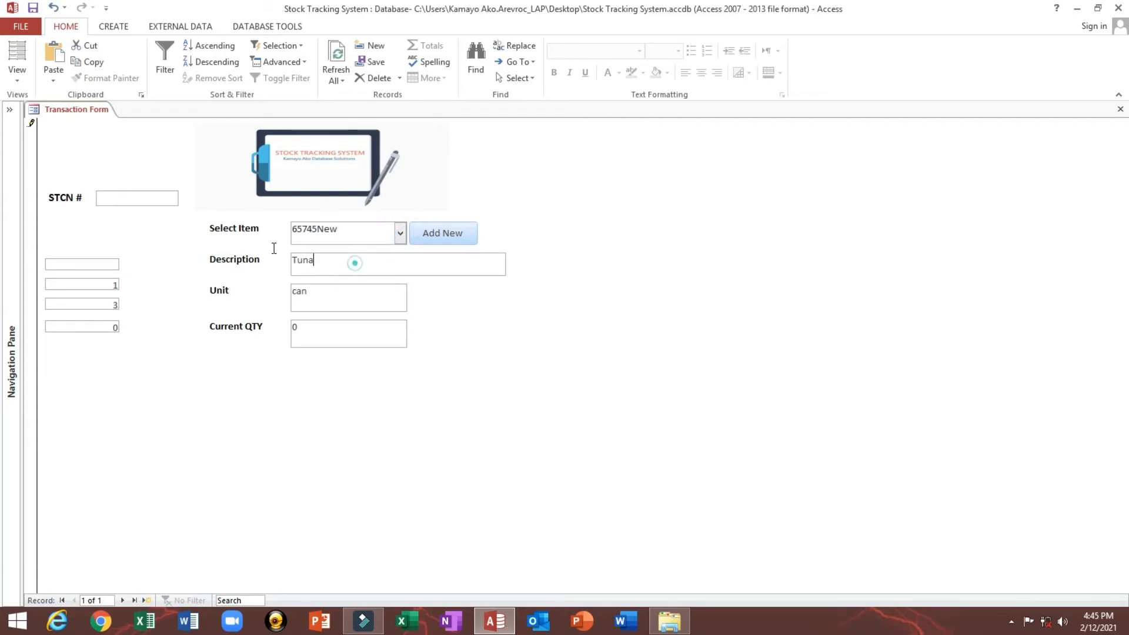
{"action": "double_click", "coordinate": [355, 263]}
Set the Locked property of the Description text box to Yes in Design View and save the form
{"action": "right_click", "coordinate": [494, 173]}
{"action": "left_click", "coordinate": [510, 219]}
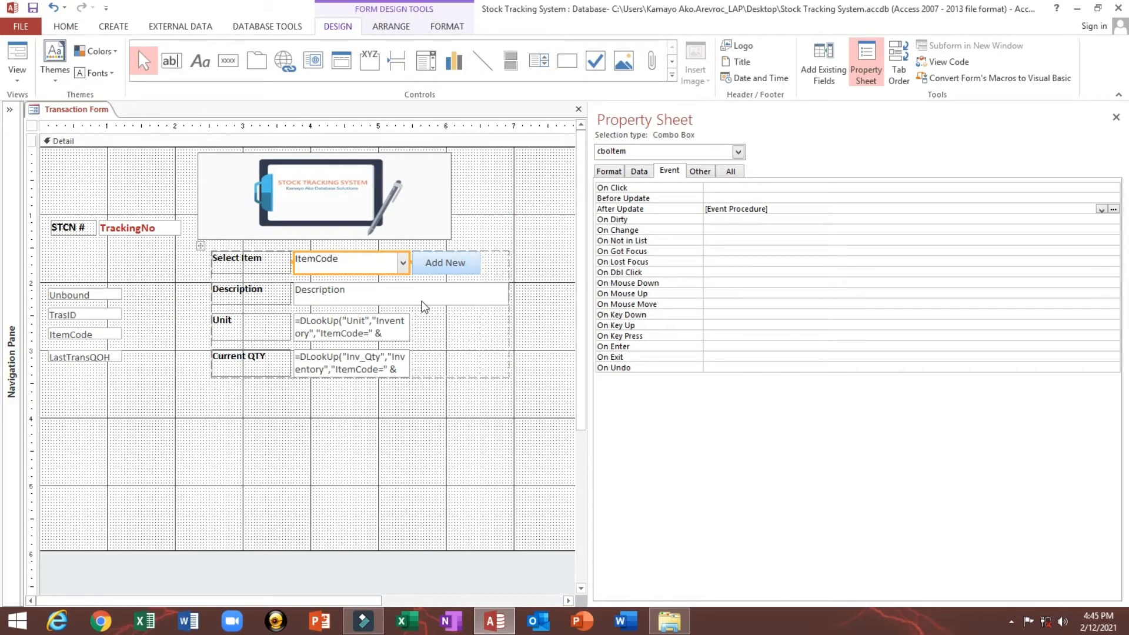
{"action": "left_click", "coordinate": [423, 298]}
{"action": "left_click", "coordinate": [640, 171]}
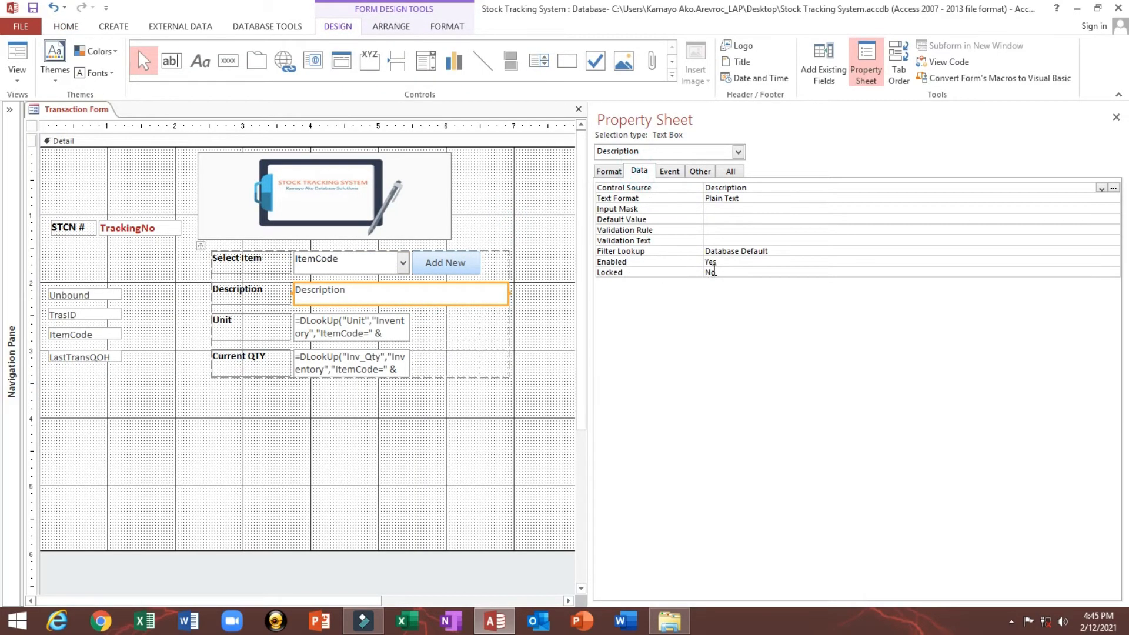
{"action": "double_click", "coordinate": [733, 271]}
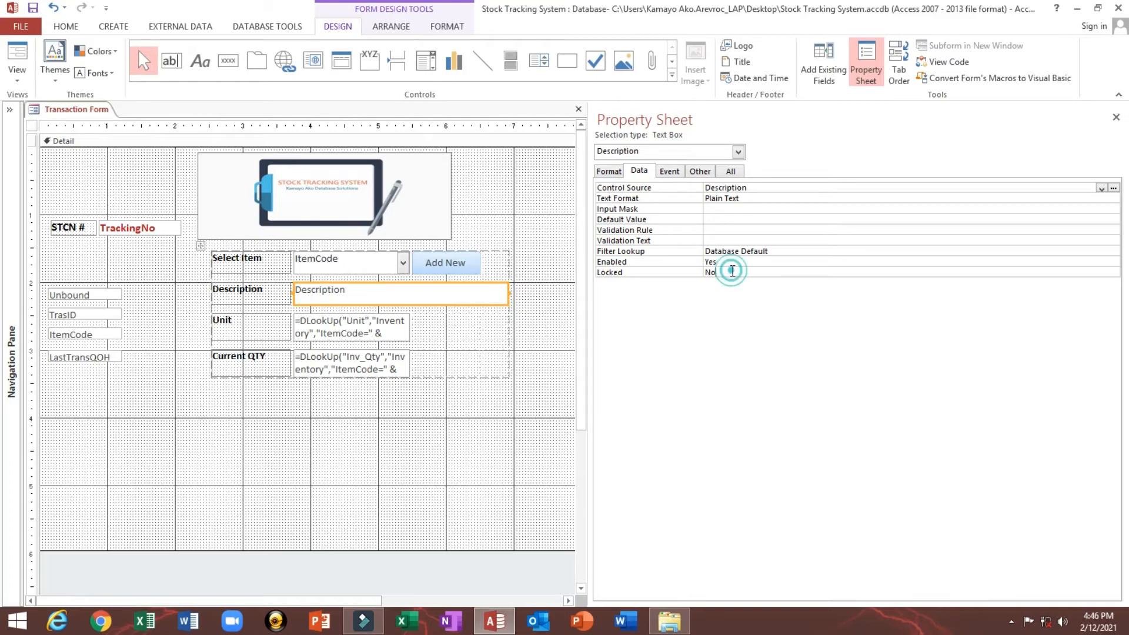
{"action": "left_click", "coordinate": [33, 8]}
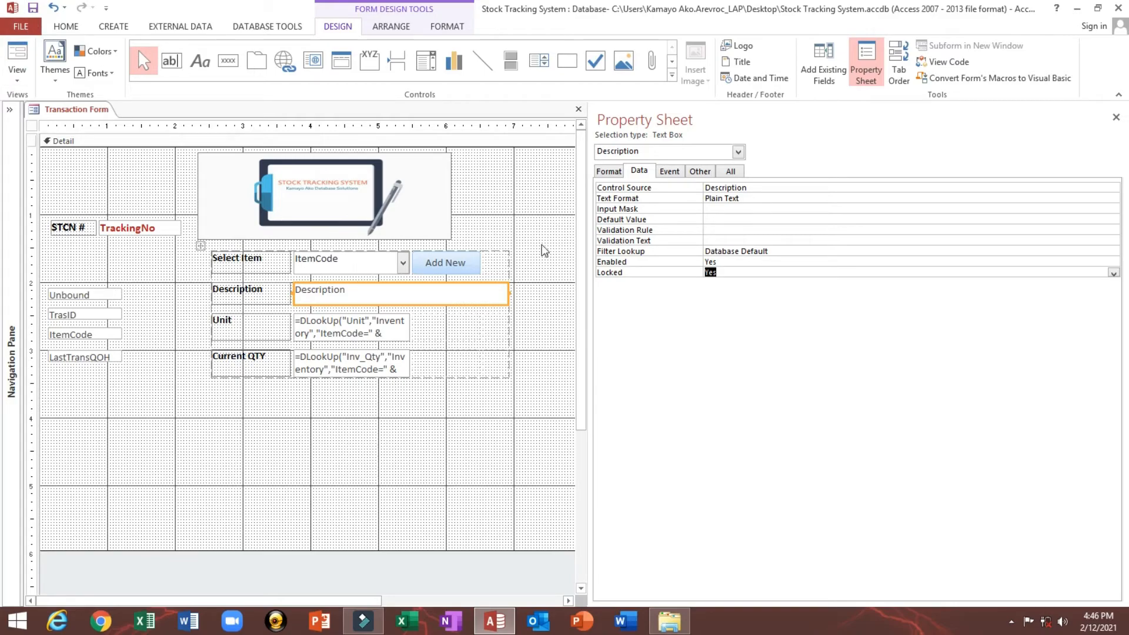
Show the form in Form View and view the choices in the Select Item list without changing the selection
{"action": "left_click", "coordinate": [16, 61]}
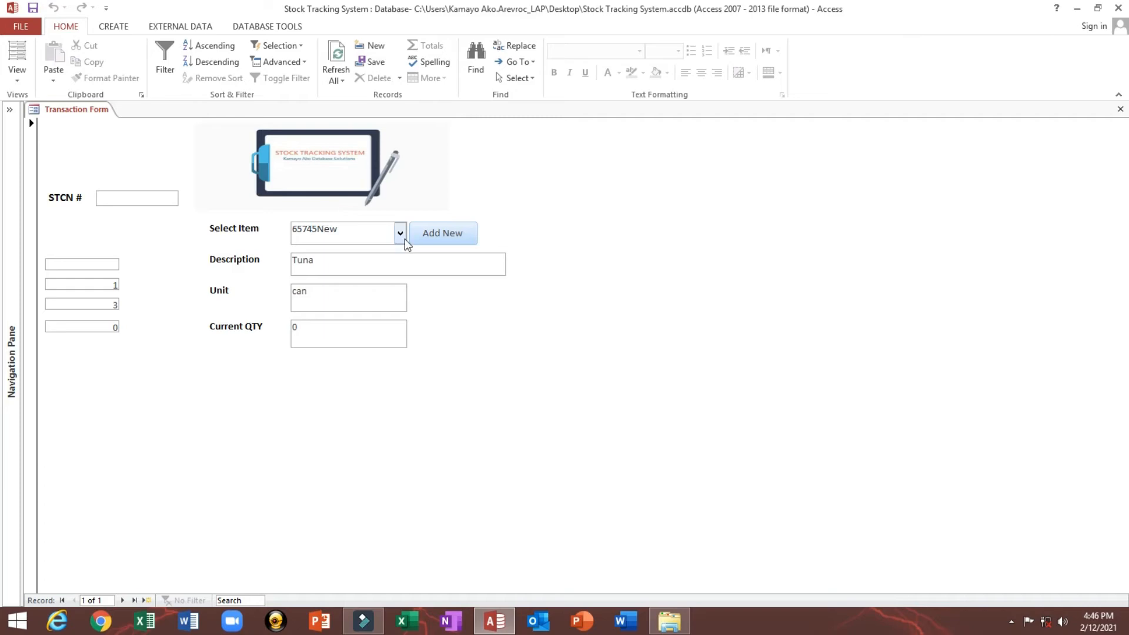
{"action": "left_click", "coordinate": [401, 234]}
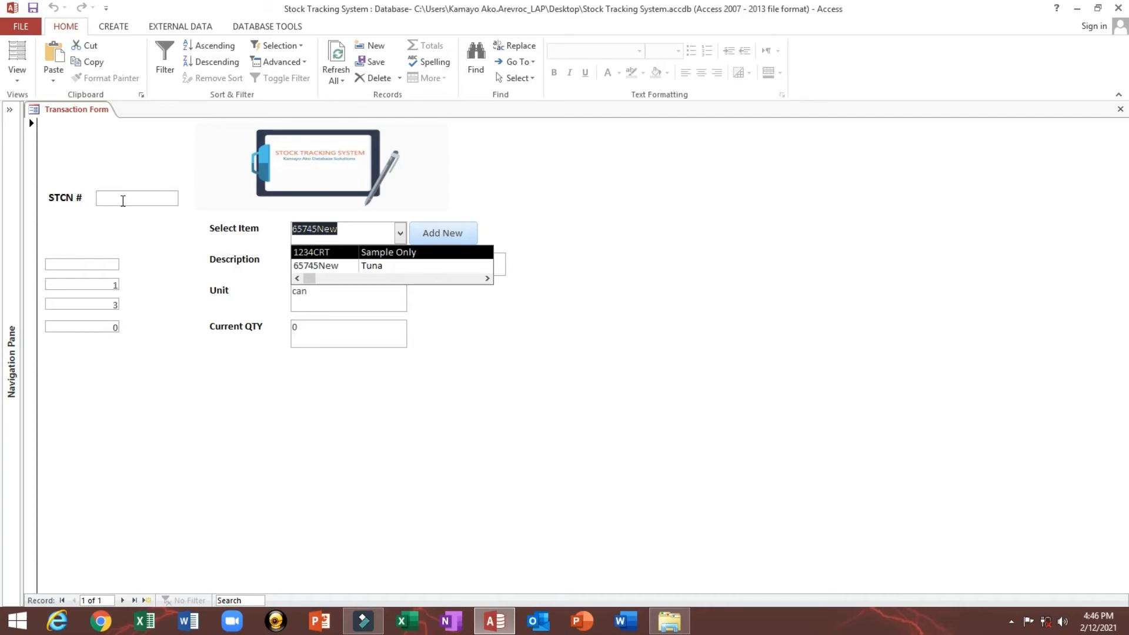
{"action": "left_click", "coordinate": [123, 201]}
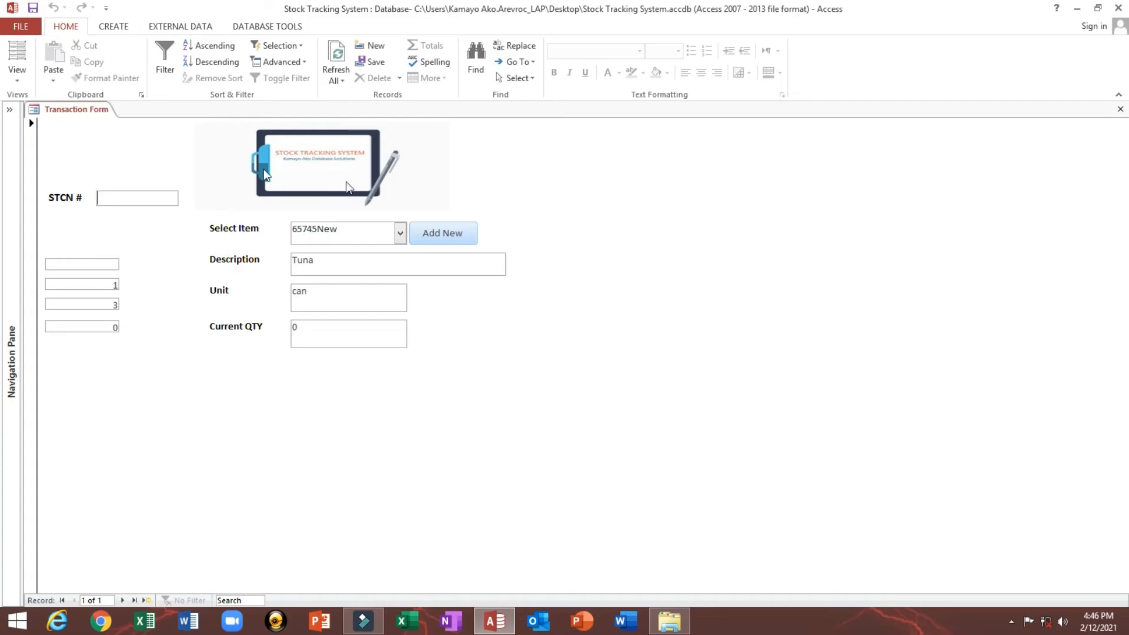
In Design View, create an event procedure for the Transaction Form's On Load event and open its code
{"action": "right_click", "coordinate": [456, 174]}
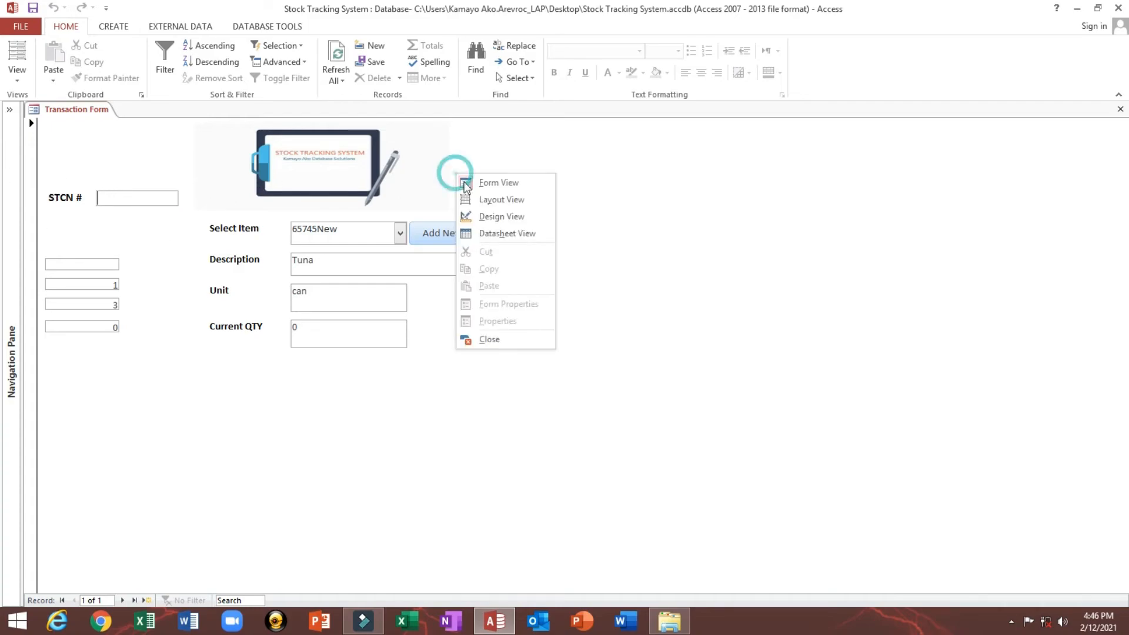
{"action": "left_click", "coordinate": [481, 219]}
{"action": "left_click", "coordinate": [389, 261]}
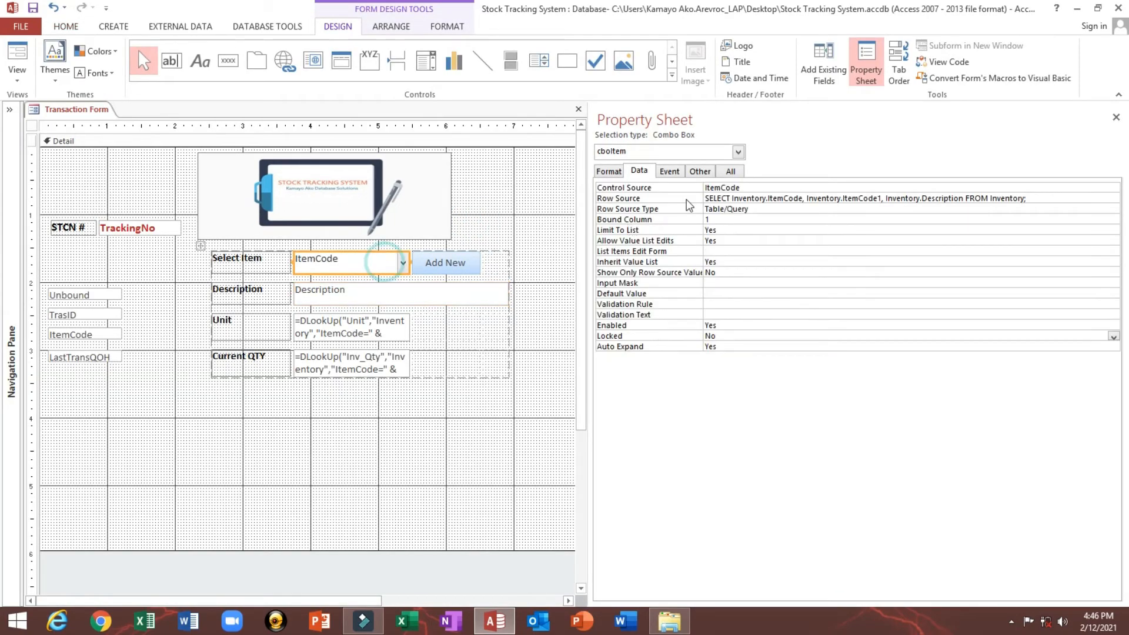
{"action": "left_click", "coordinate": [680, 174]}
{"action": "left_click", "coordinate": [609, 198]}
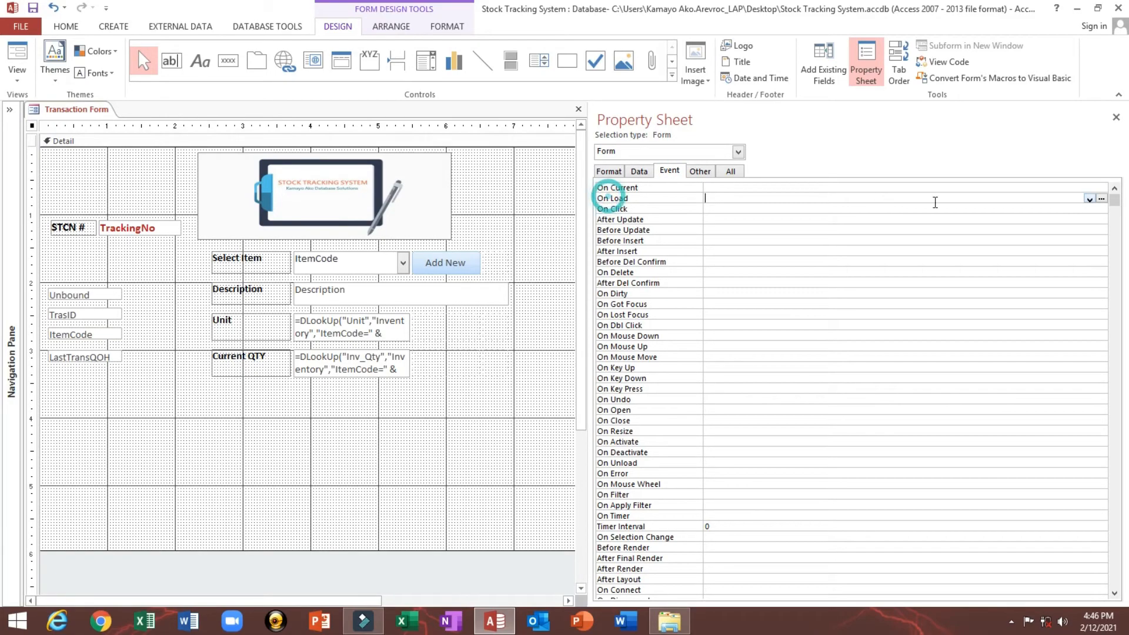
{"action": "left_click", "coordinate": [1090, 199]}
{"action": "left_click", "coordinate": [1090, 210]}
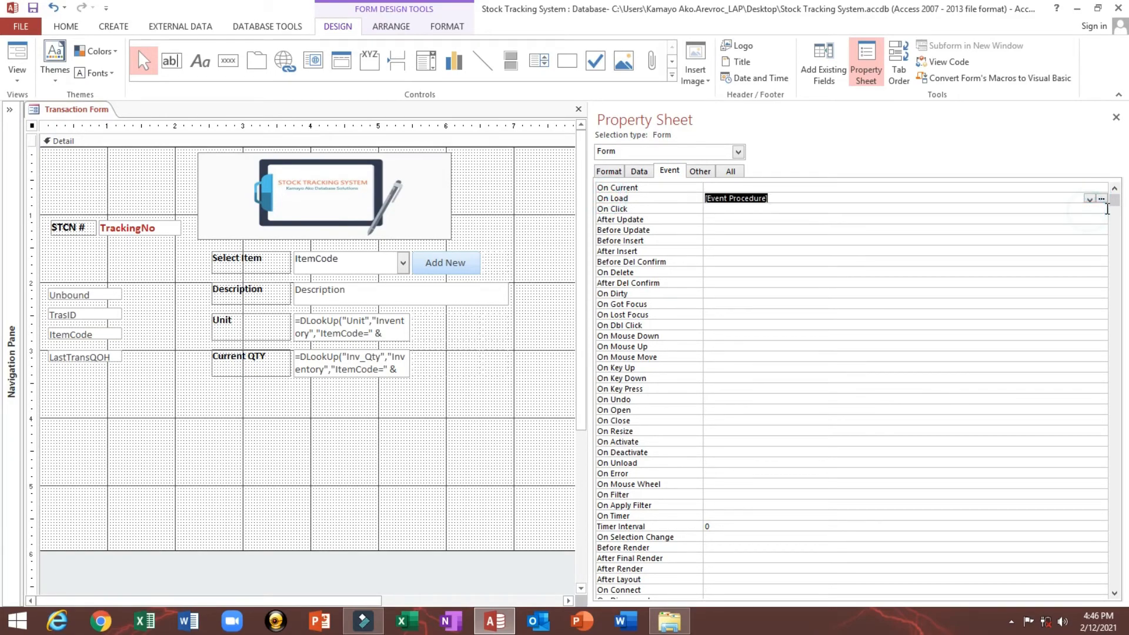
{"action": "left_click", "coordinate": [1101, 199]}
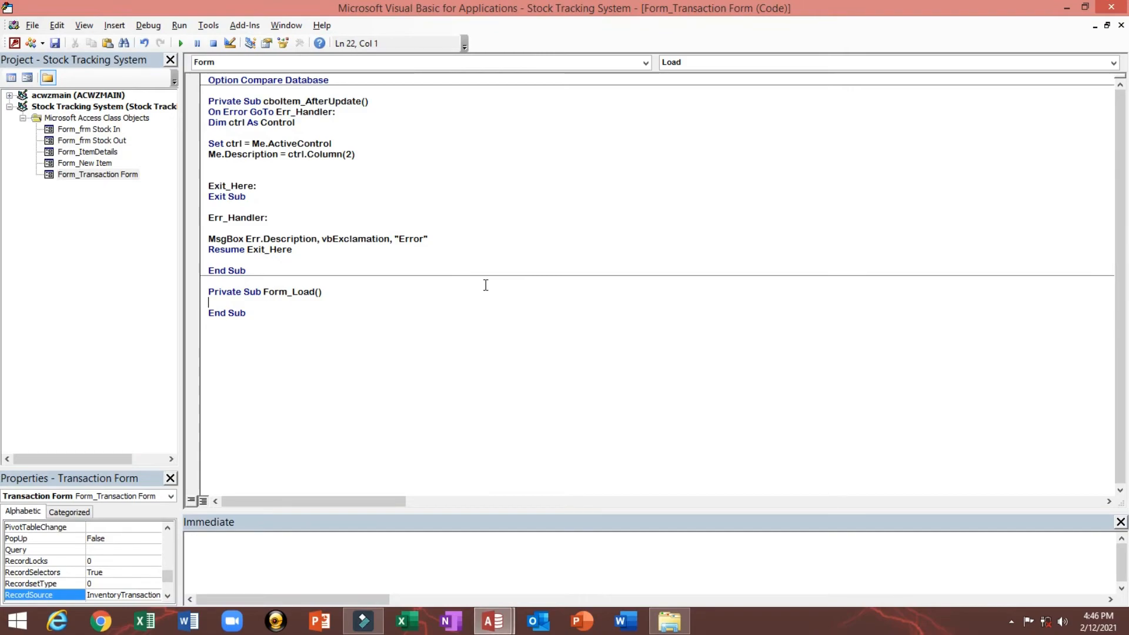
Add Me.ItemCode.SetFocus to the Form_Load procedure, close the code editor and show the form in Form View
{"action": "type", "text": "me.ItemCode"}
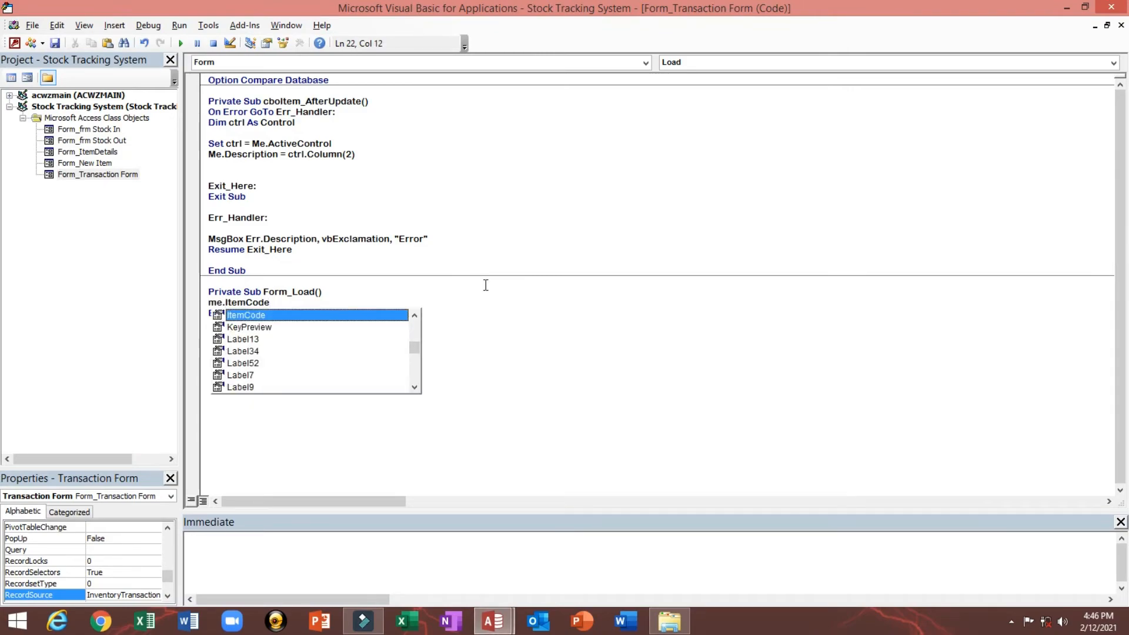
{"action": "type", "text": ".SetFocus"}
{"action": "key", "text": "Tab"}
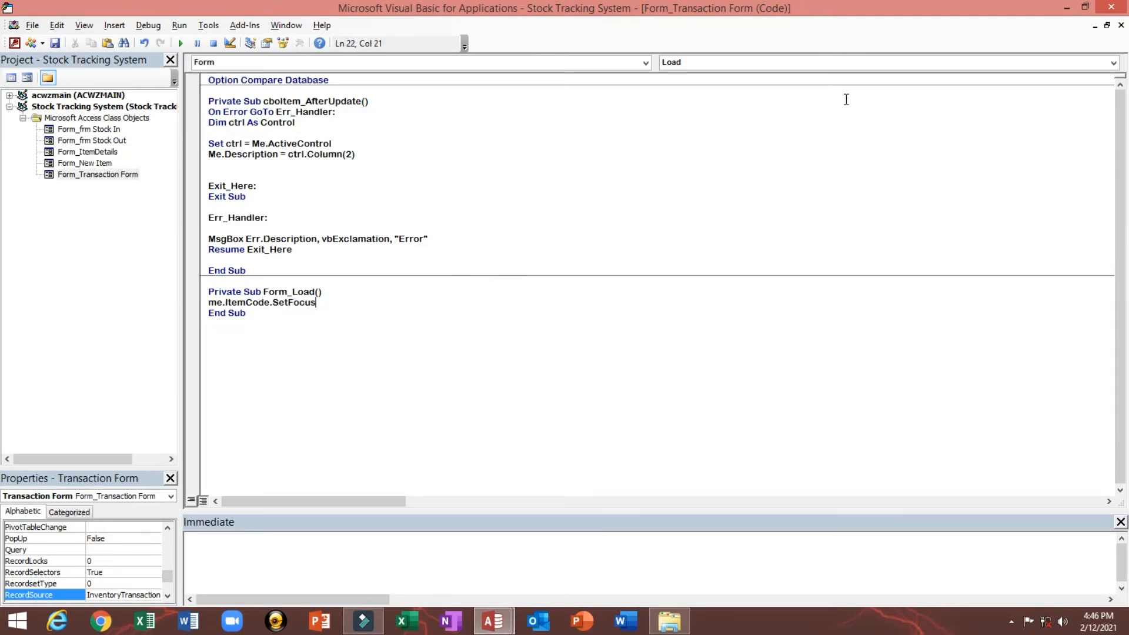
{"action": "left_click", "coordinate": [745, 133]}
{"action": "left_click", "coordinate": [1111, 7]}
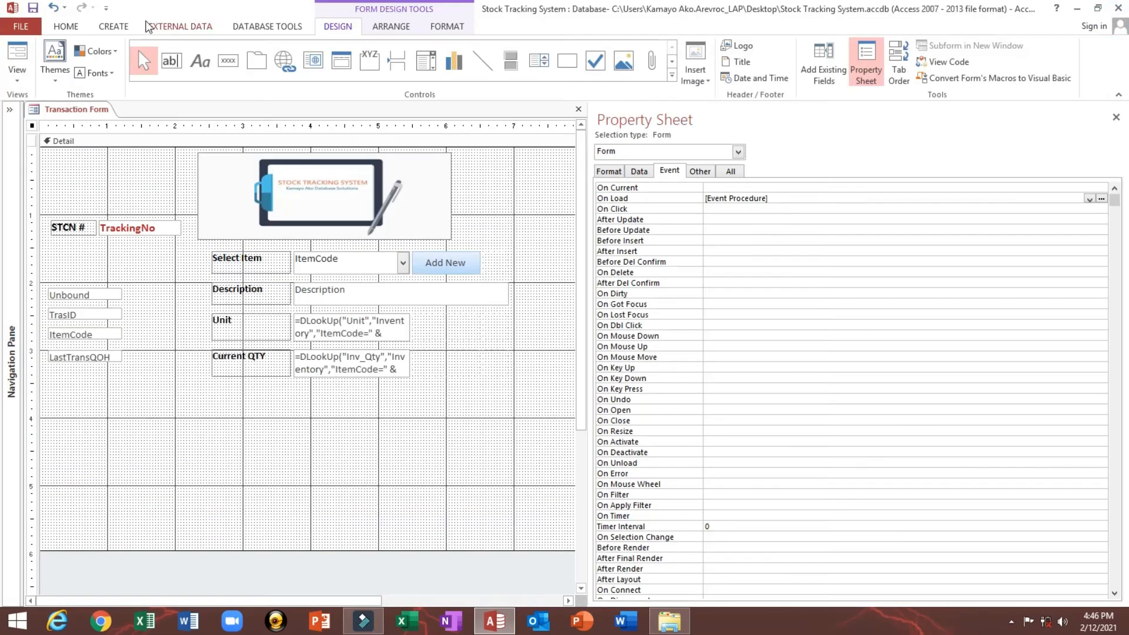
{"action": "left_click", "coordinate": [17, 53]}
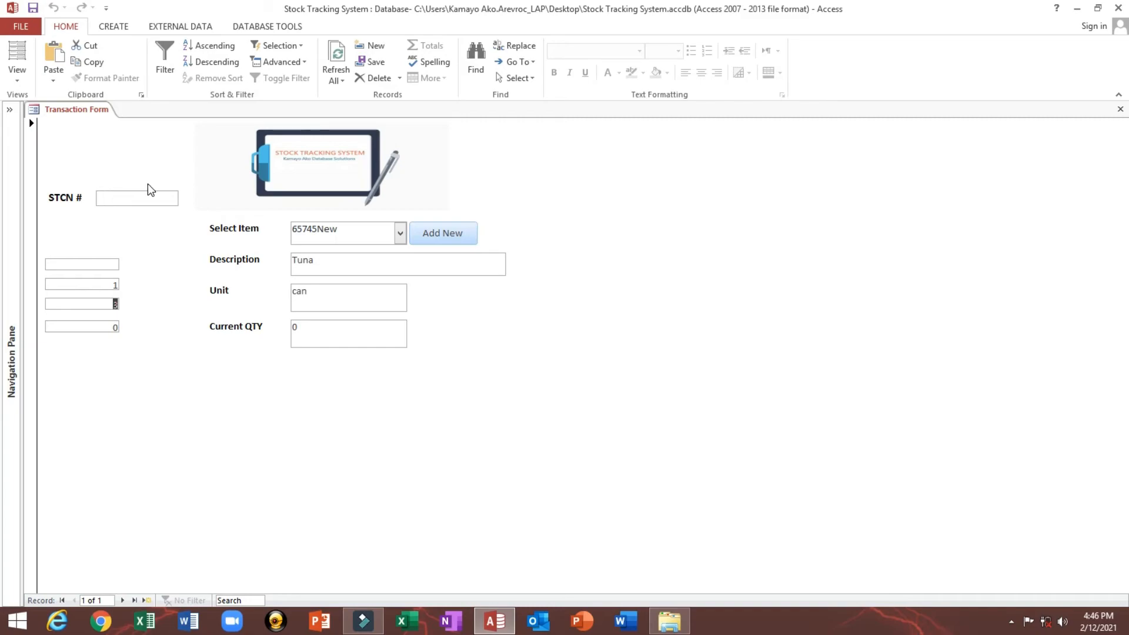
Return to Design View and open the Select Item combo box's After Update procedure at the blank line below the Description assignment
{"action": "right_click", "coordinate": [564, 192]}
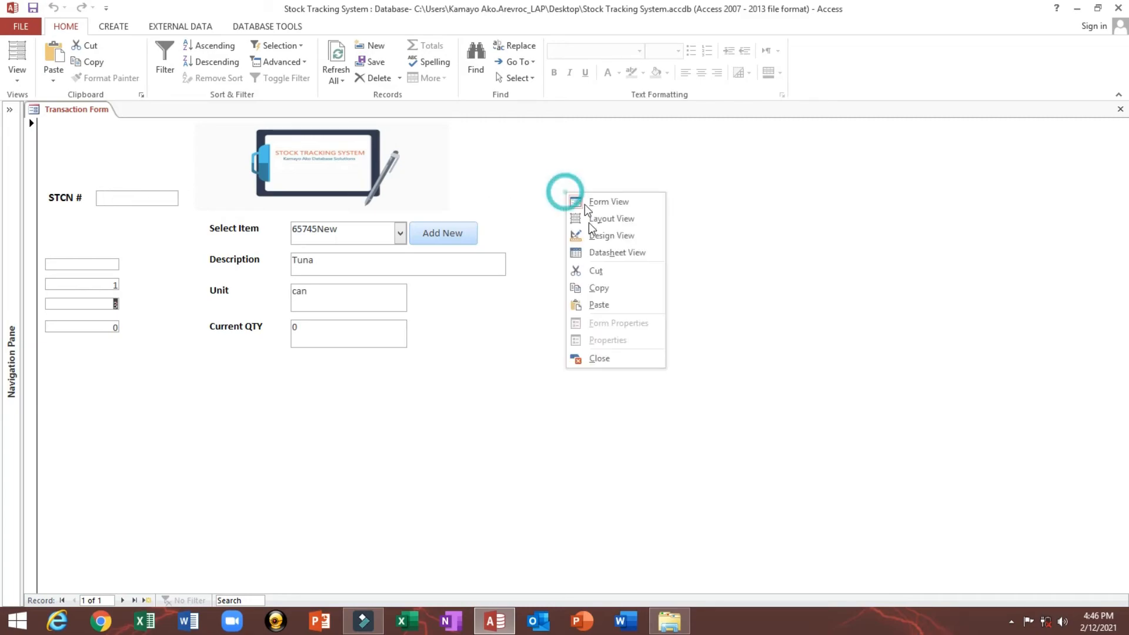
{"action": "left_click", "coordinate": [594, 235]}
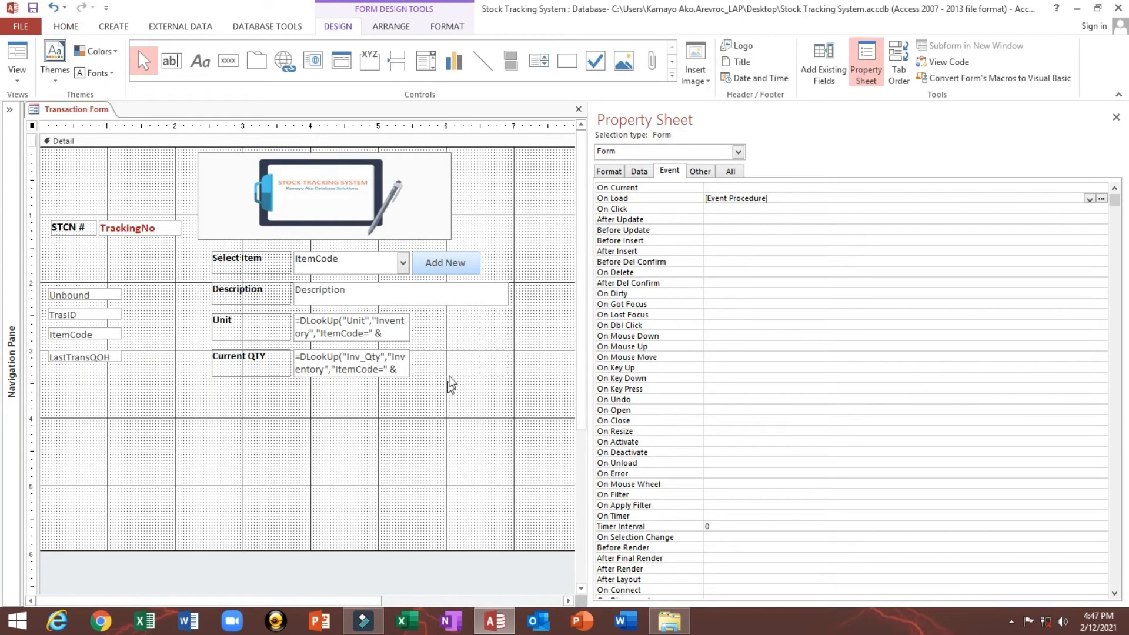
{"action": "left_click", "coordinate": [361, 260]}
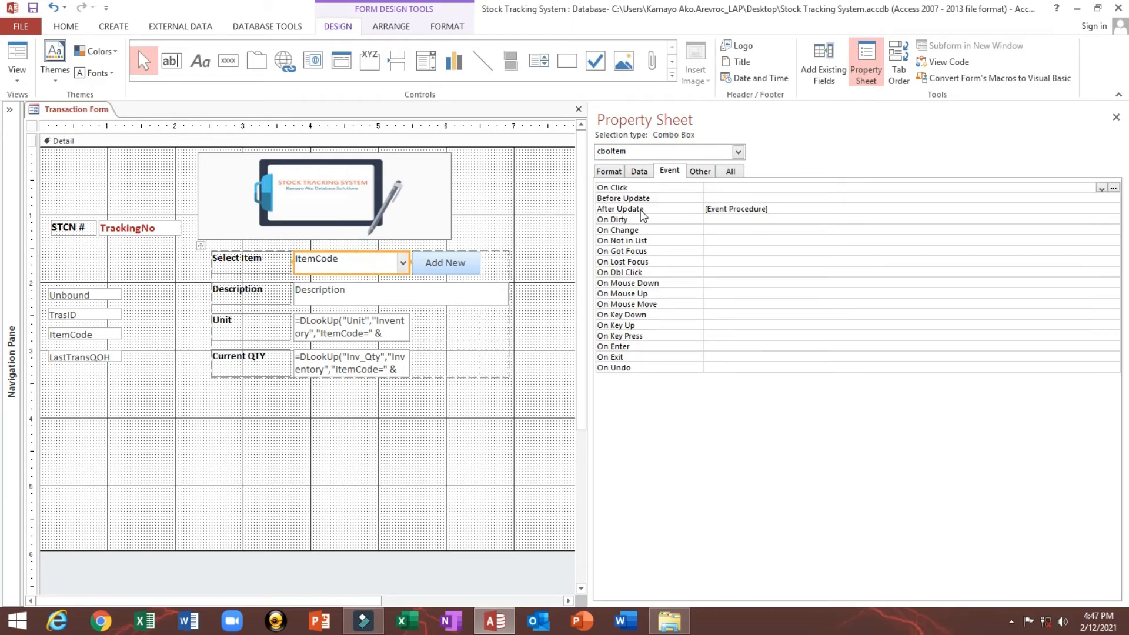
{"action": "left_click", "coordinate": [642, 211]}
{"action": "left_click", "coordinate": [1113, 209]}
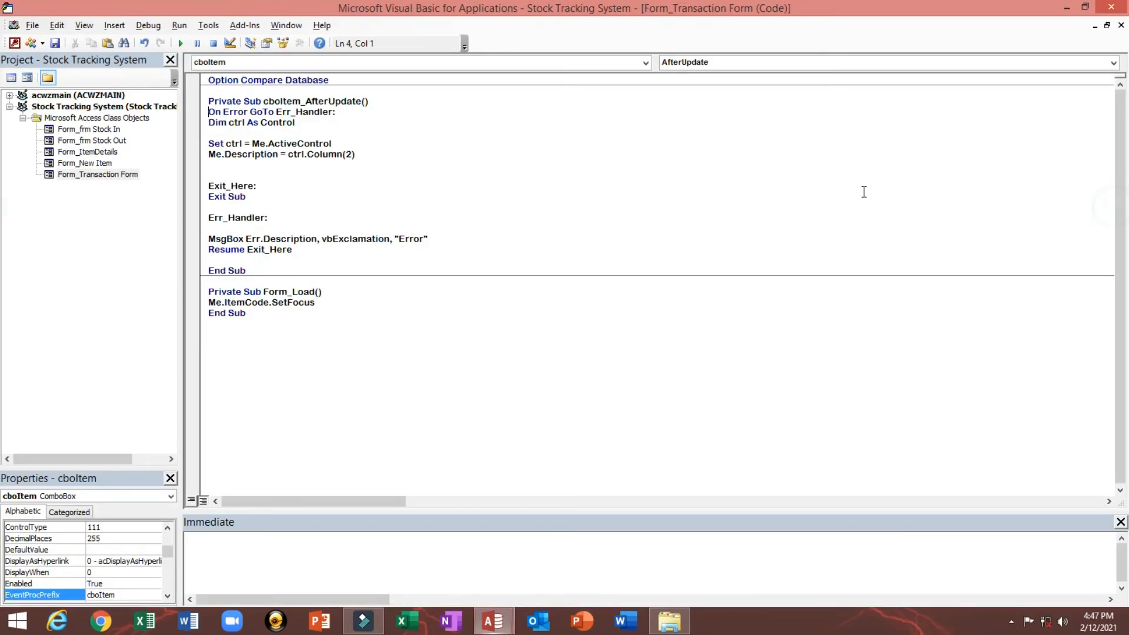
{"action": "left_click", "coordinate": [227, 167]}
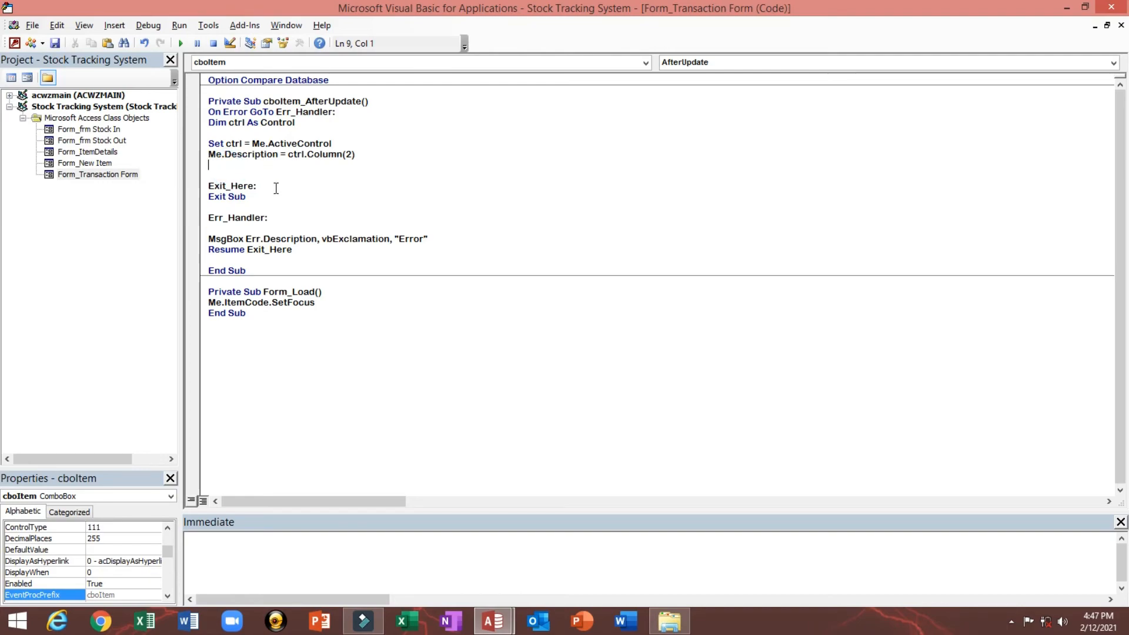
Copy the STCN # text box's name, TrackingNo, and begin a Me.TrackingNo statement below the Description assignment in cboItem_AfterUpdate
{"action": "key", "text": "alt+F11"}
{"action": "left_click", "coordinate": [124, 232]}
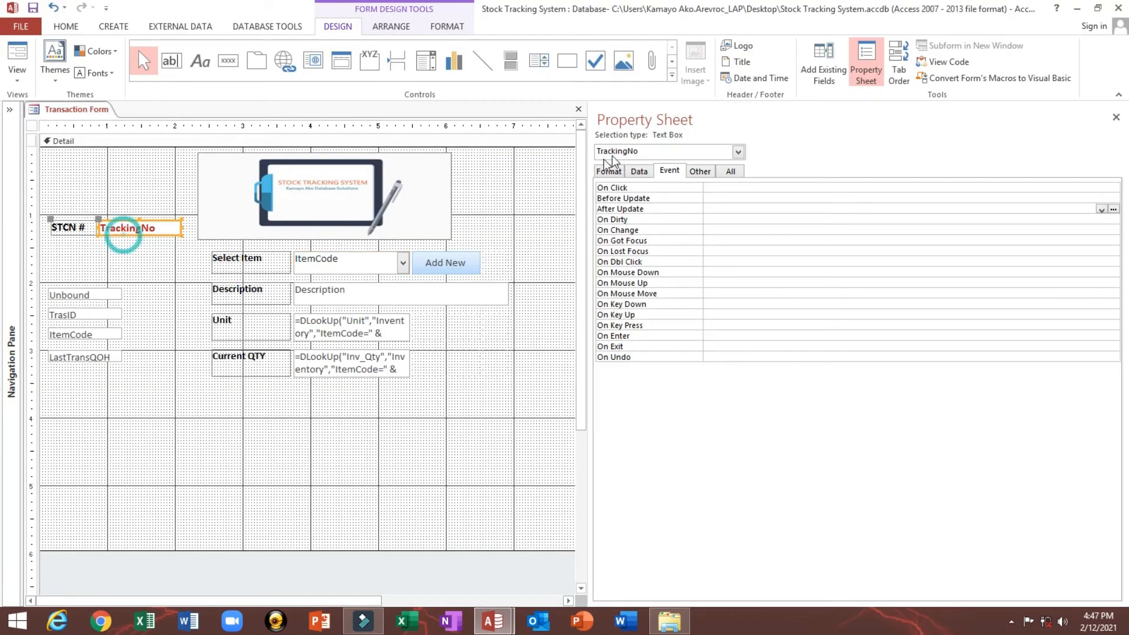
{"action": "left_click", "coordinate": [690, 172]}
{"action": "double_click", "coordinate": [760, 187]}
{"action": "key", "text": "ctrl+c"}
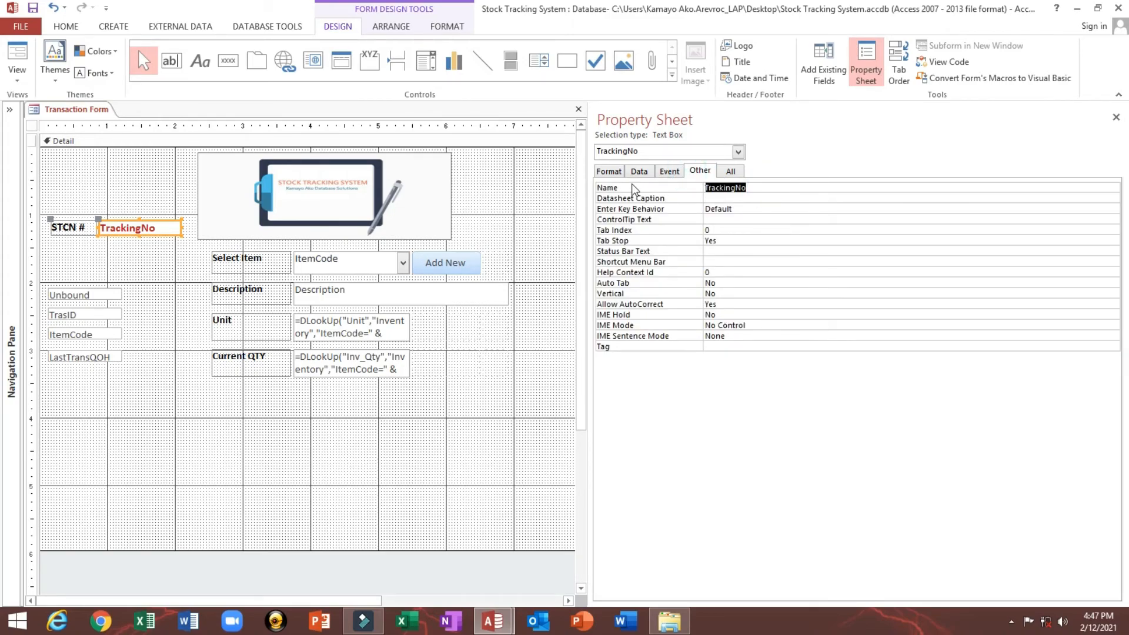
{"action": "key", "text": "alt+F11"}
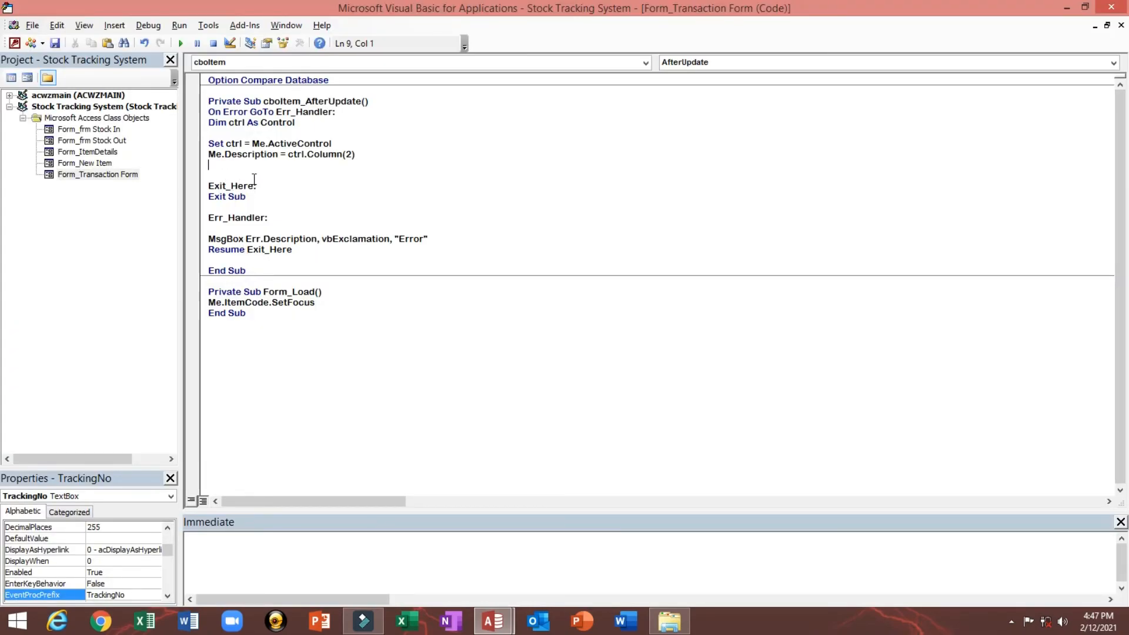
{"action": "type", "text": "me."}
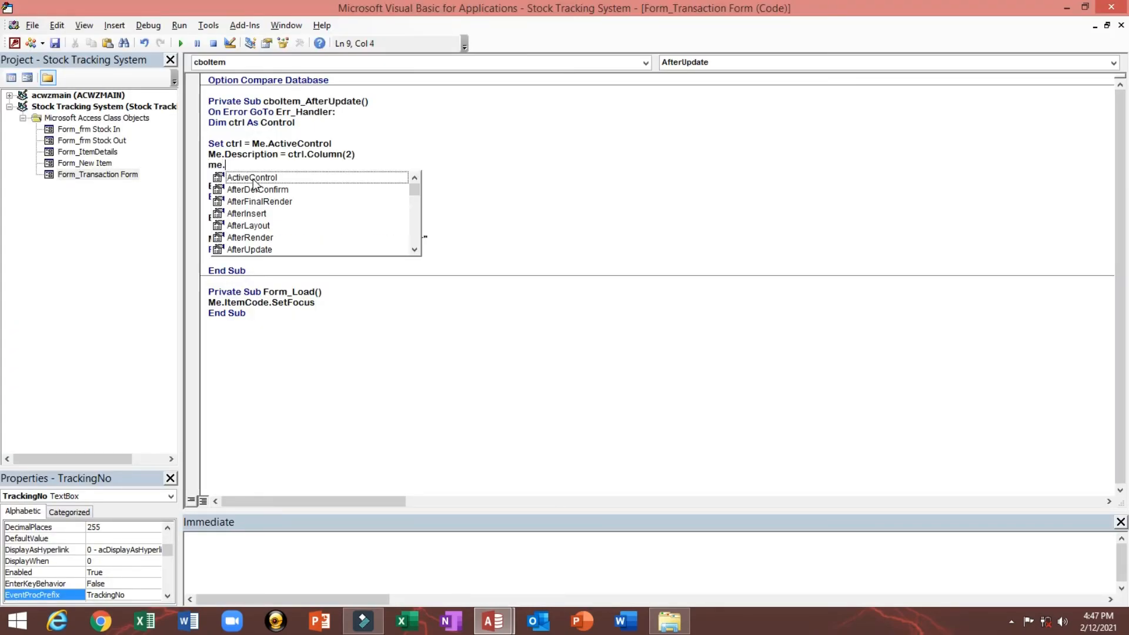
{"action": "key", "text": "ctrl+v"}
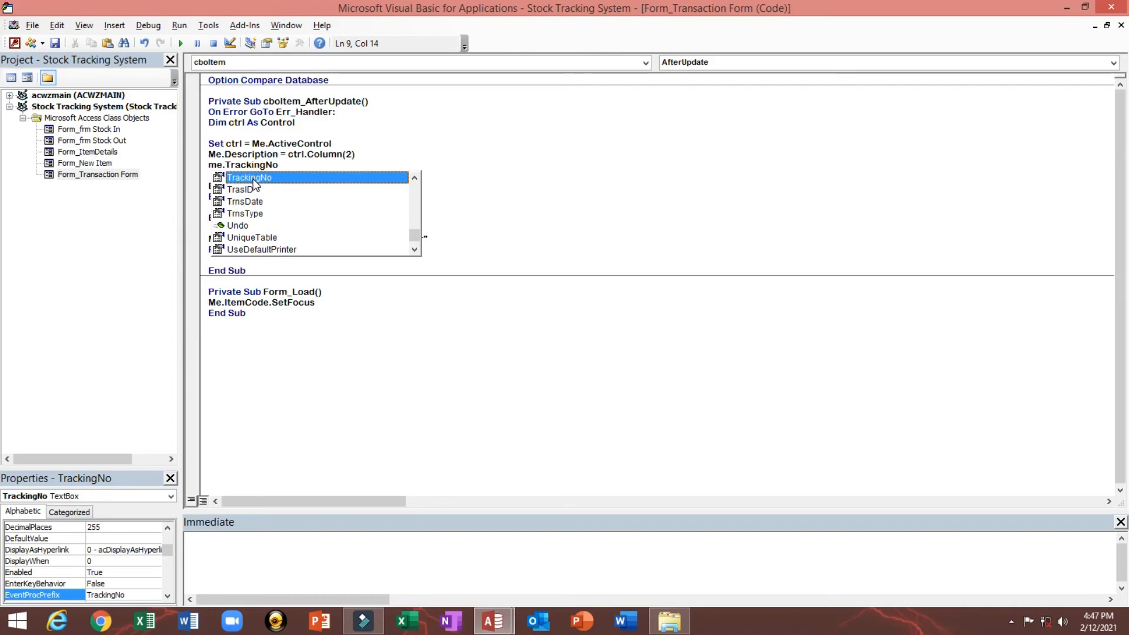
Assign the current date to Me.TrackingNo with the expression Format(Now(), "yyyymmdd")
{"action": "type", "text": "="}
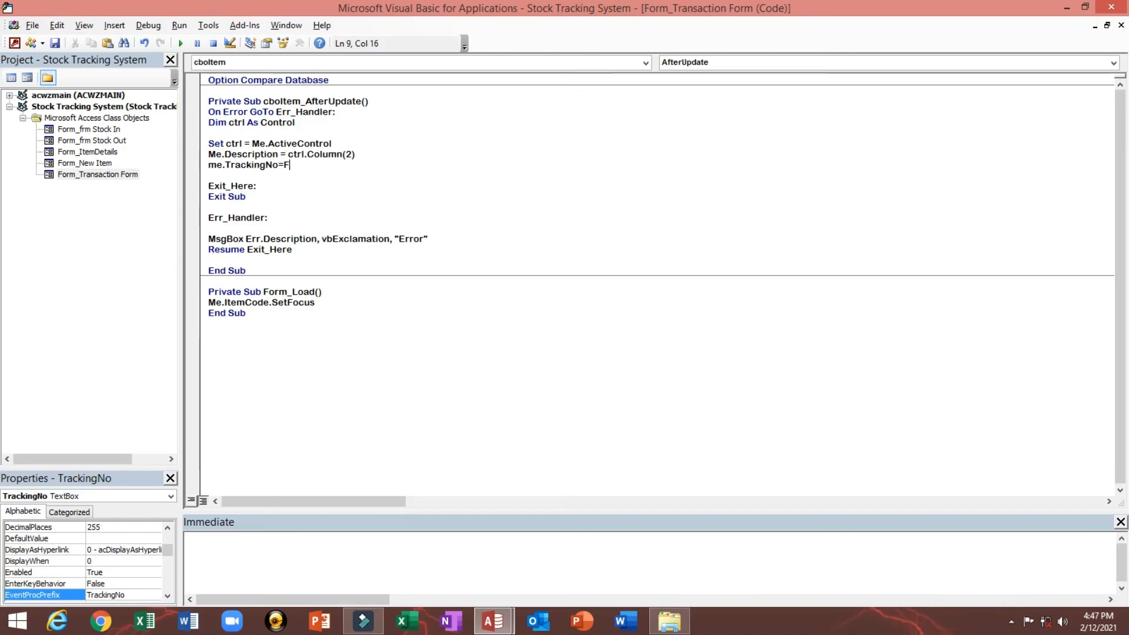
{"action": "type", "text": "Format"}
{"action": "type", "text": "("}
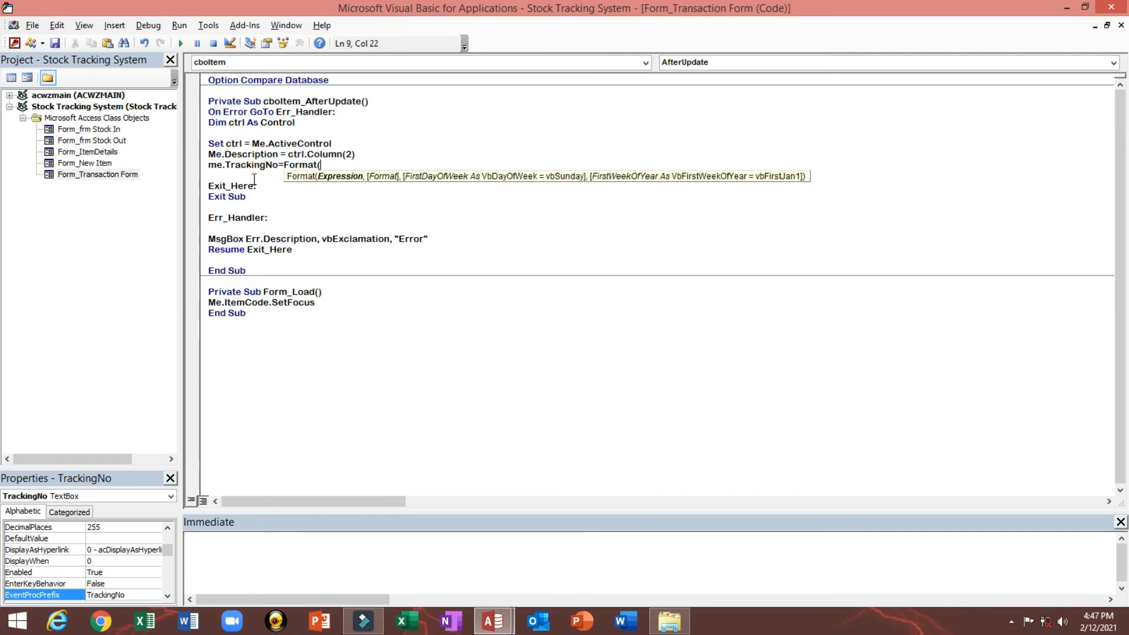
{"action": "type", "text": "Now(),\""}
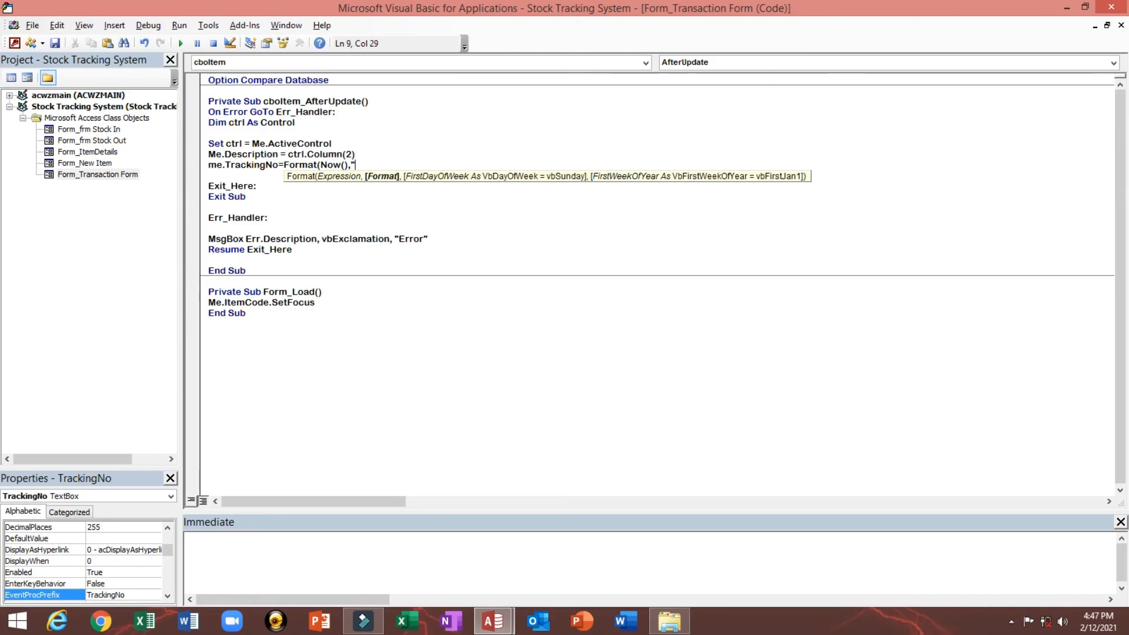
{"action": "type", "text": "yyyym"}
{"action": "type", "text": "mm"}
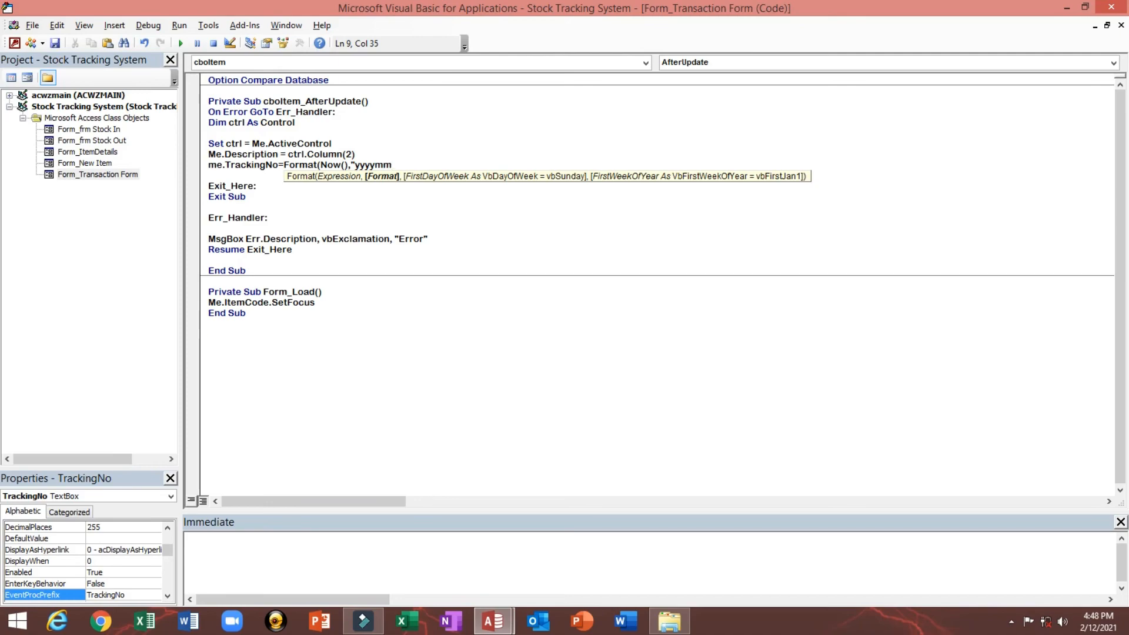
{"action": "type", "text": "dd"}
{"action": "type", "text": "\")"}
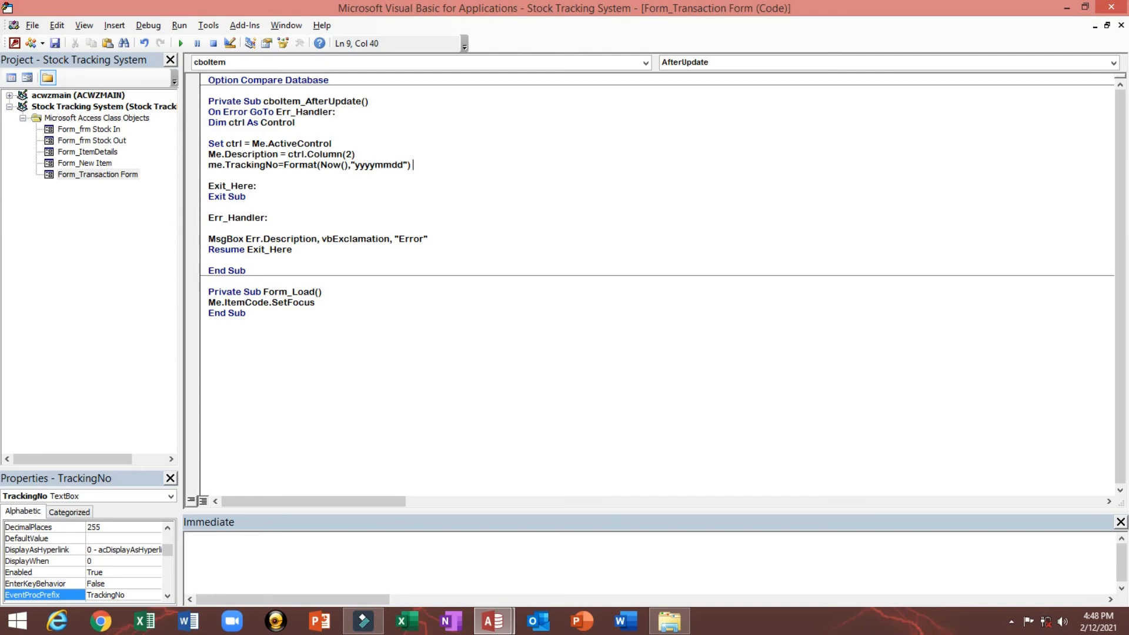
Append the transaction ID to the TrackingNo expression with & Me.TrasID and finish the line
{"action": "type", "text": " & Me.tr"}
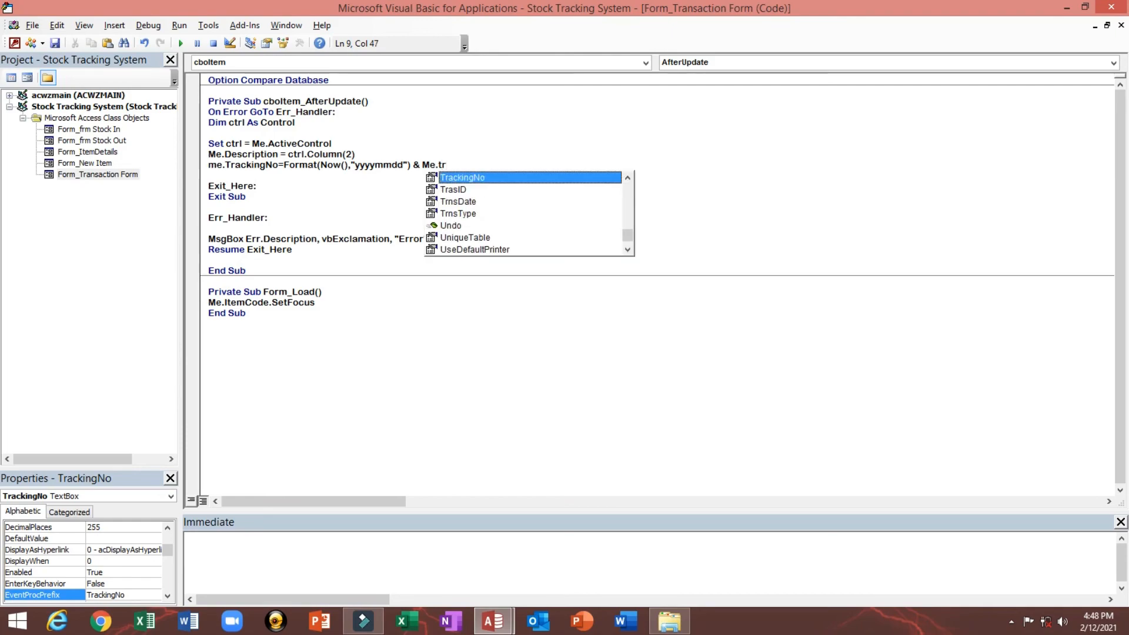
{"action": "key", "text": "Down"}
{"action": "key", "text": "Tab"}
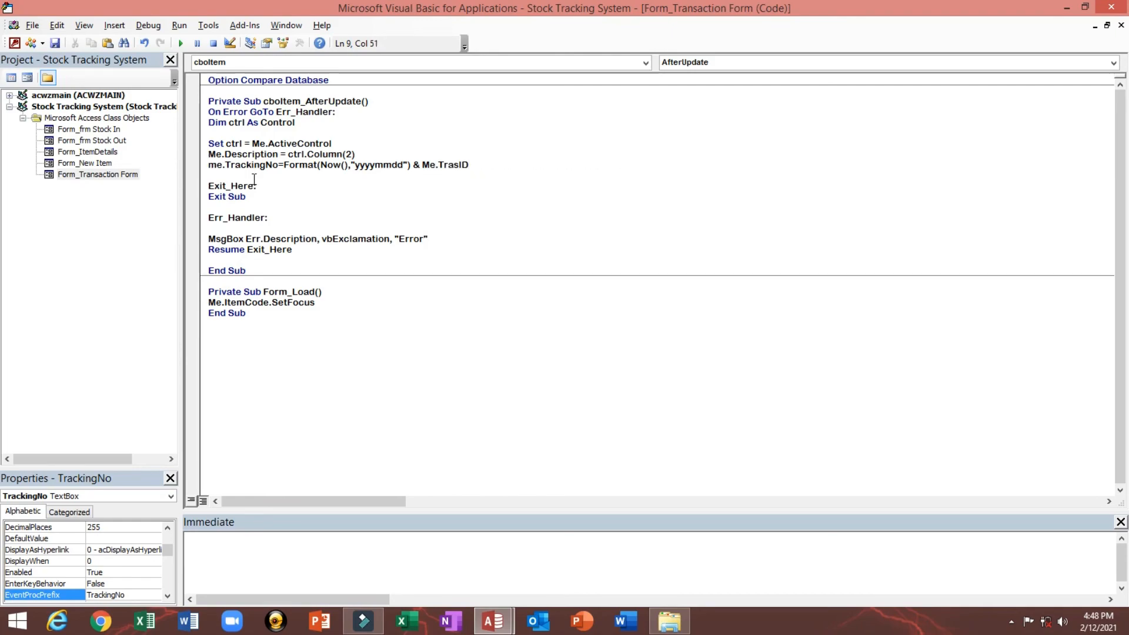
{"action": "left_click_drag", "start_coordinate": [353, 166], "coordinate": [416, 168]}
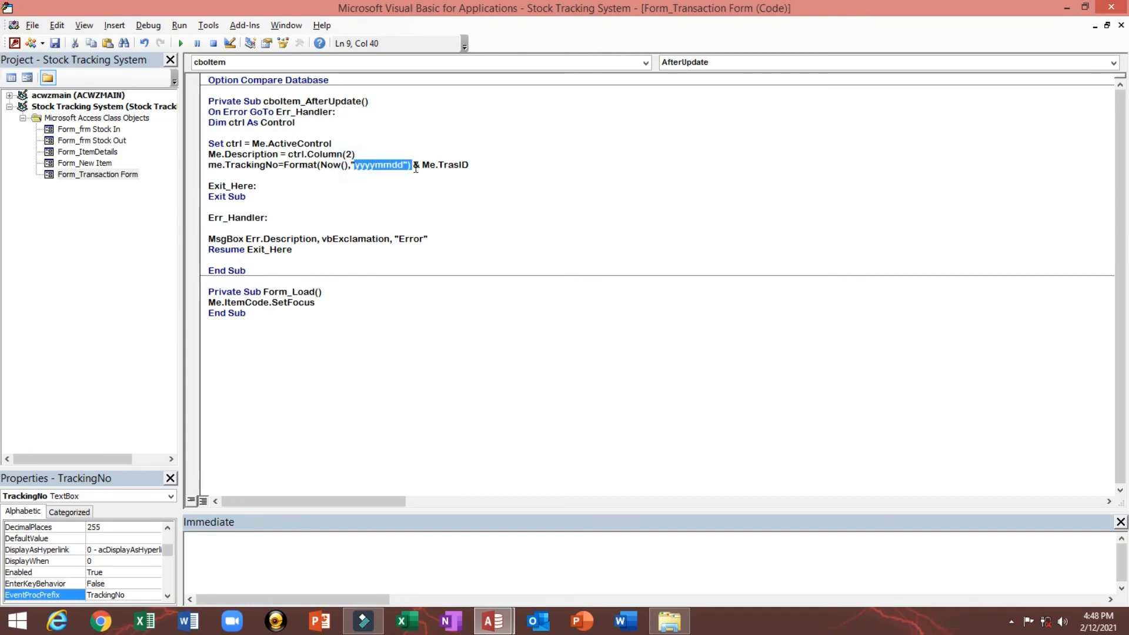
{"action": "double_click", "coordinate": [441, 164]}
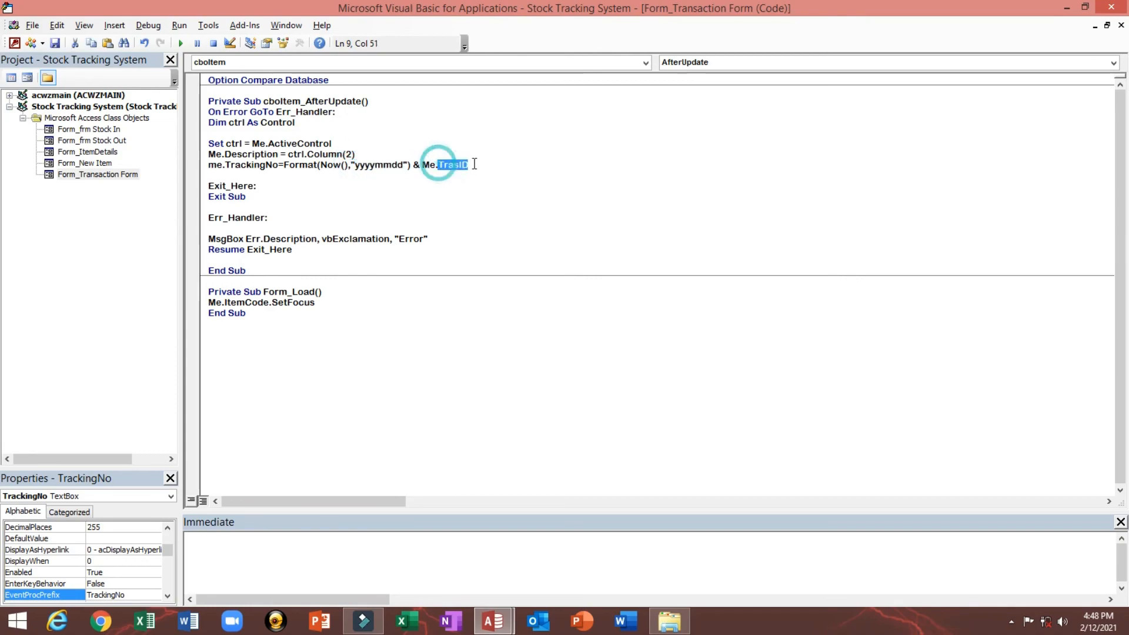
{"action": "left_click", "coordinate": [529, 170]}
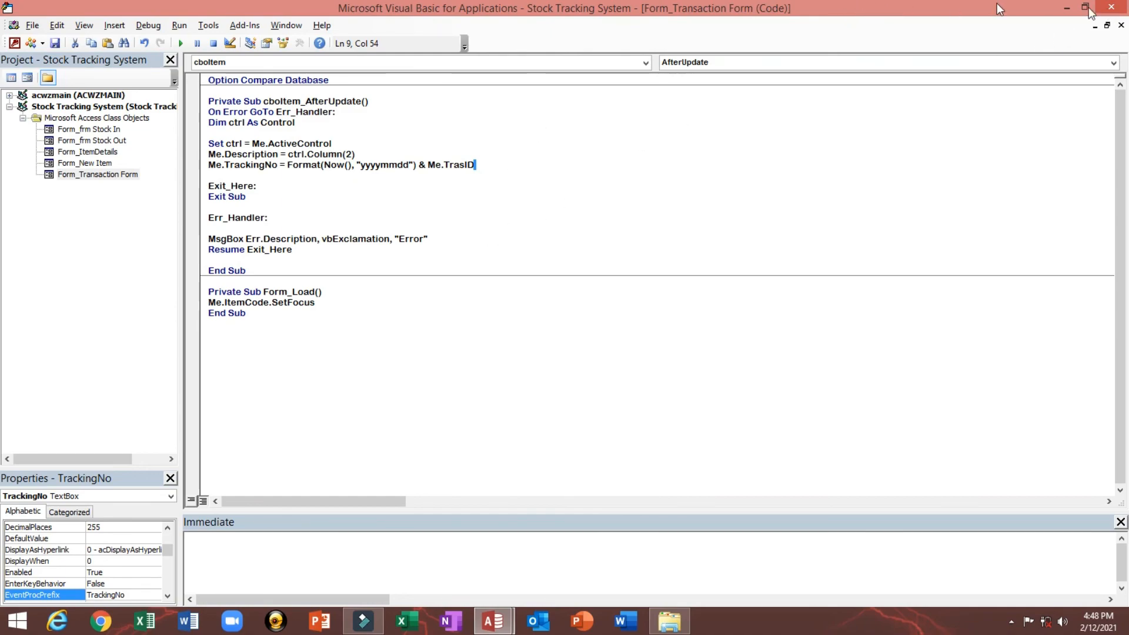
Test the Transaction Form in Form View by selecting item 1234CRT and examining the date and transaction ID parts of STCN #
{"action": "left_click", "coordinate": [1067, 8]}
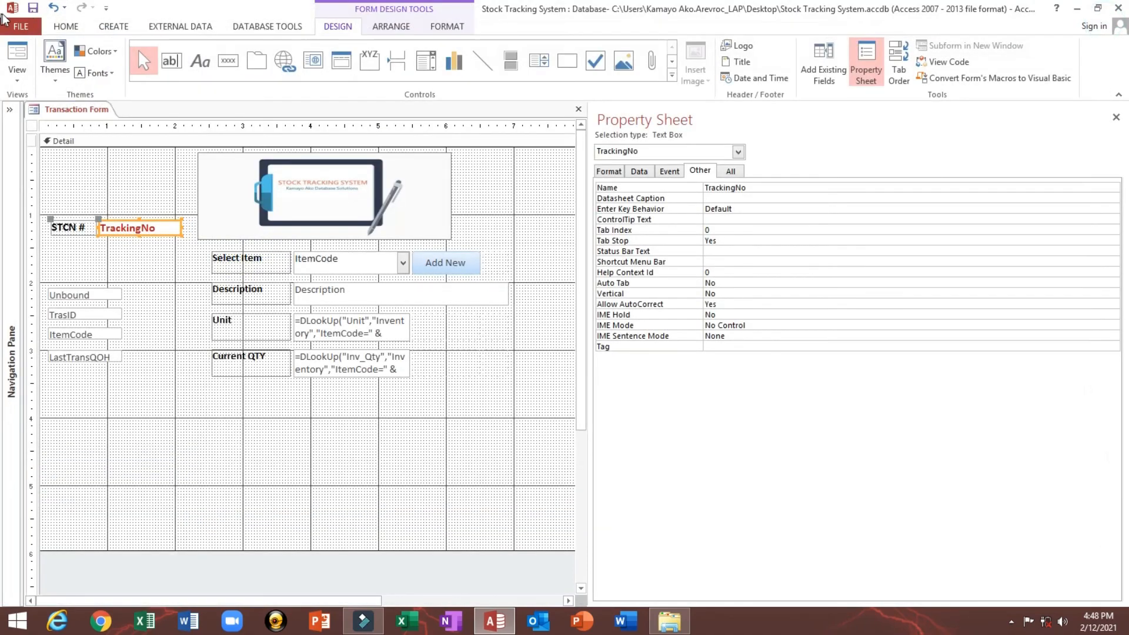
{"action": "left_click", "coordinate": [22, 61]}
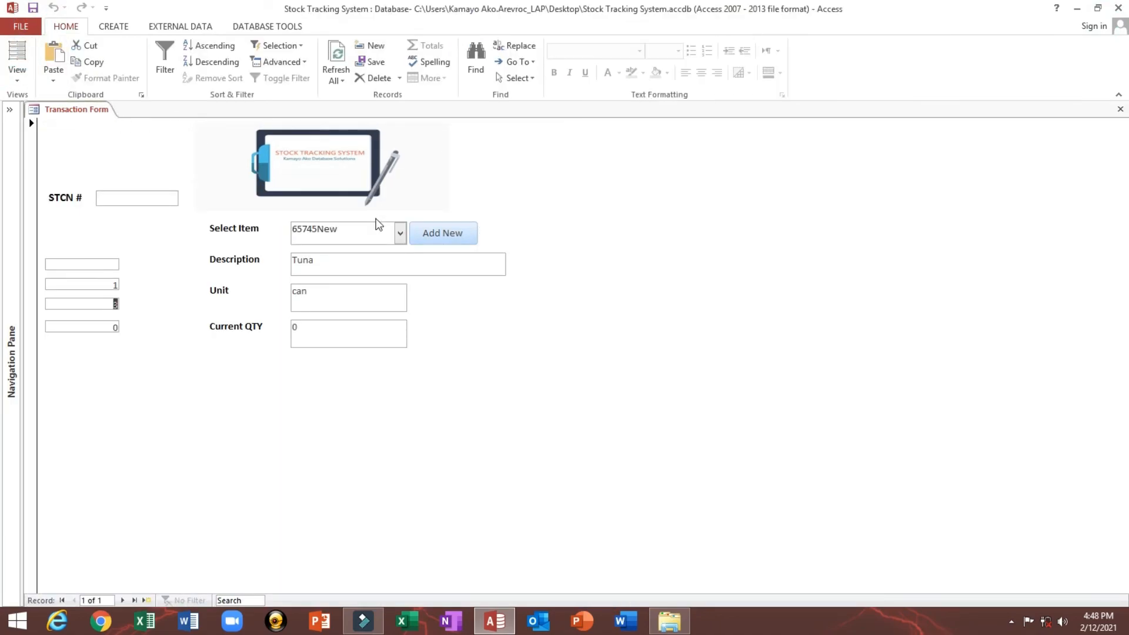
{"action": "left_click", "coordinate": [401, 235]}
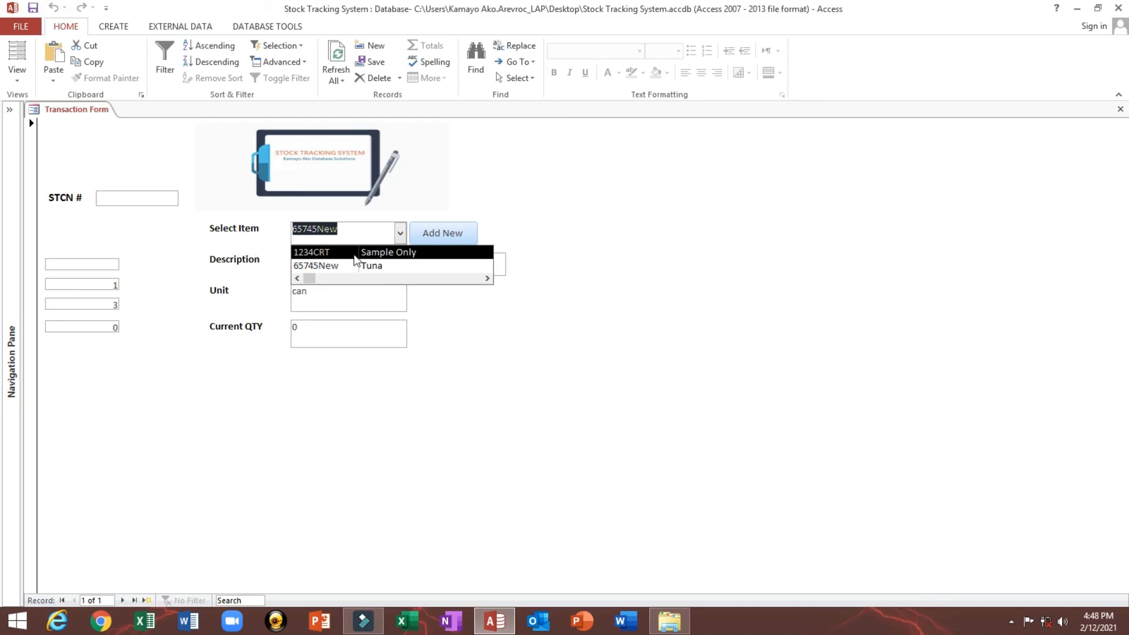
{"action": "left_click", "coordinate": [371, 254]}
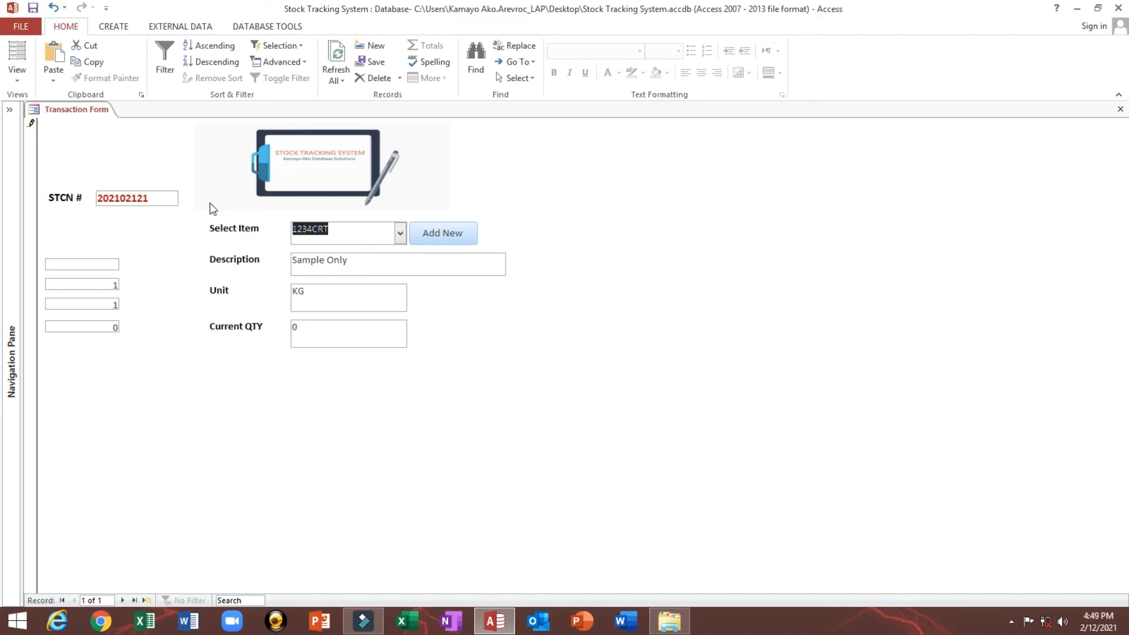
{"action": "left_click_drag", "start_coordinate": [146, 200], "coordinate": [153, 199]}
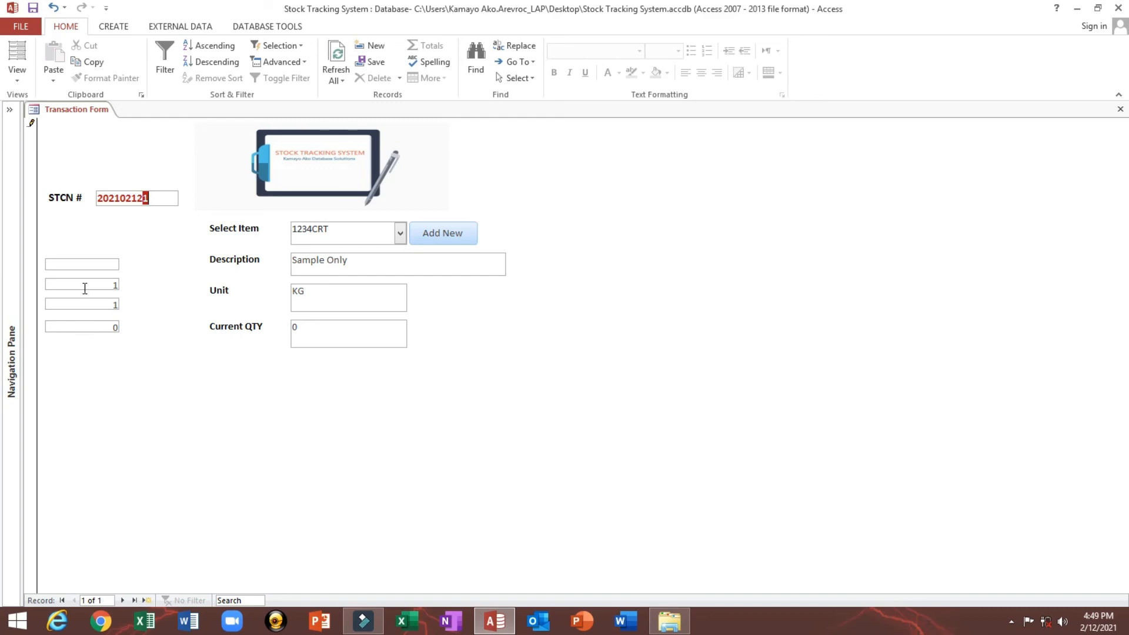
{"action": "left_click", "coordinate": [120, 196]}
{"action": "left_click_drag", "start_coordinate": [120, 197], "coordinate": [98, 200]}
{"action": "left_click", "coordinate": [124, 199]}
{"action": "mouse_move", "coordinate": [132, 198]}
{"action": "left_mouse_down"}
{"action": "mouse_move", "coordinate": [121, 199]}
{"action": "mouse_move", "coordinate": [142, 199]}
{"action": "left_mouse_up"}
{"action": "double_click", "coordinate": [170, 198]}
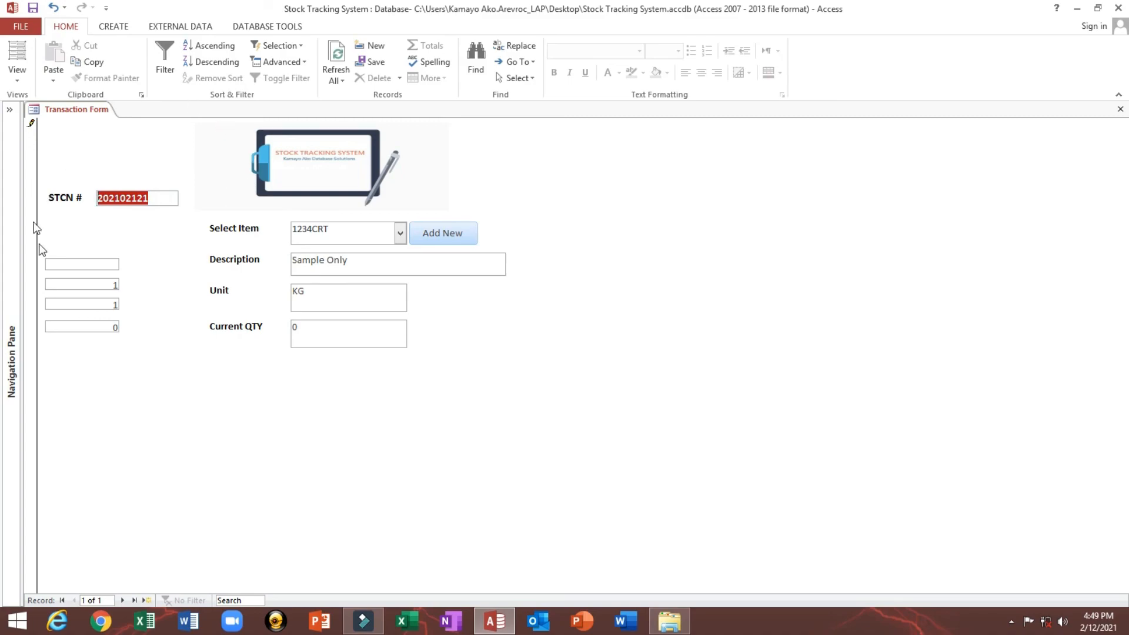